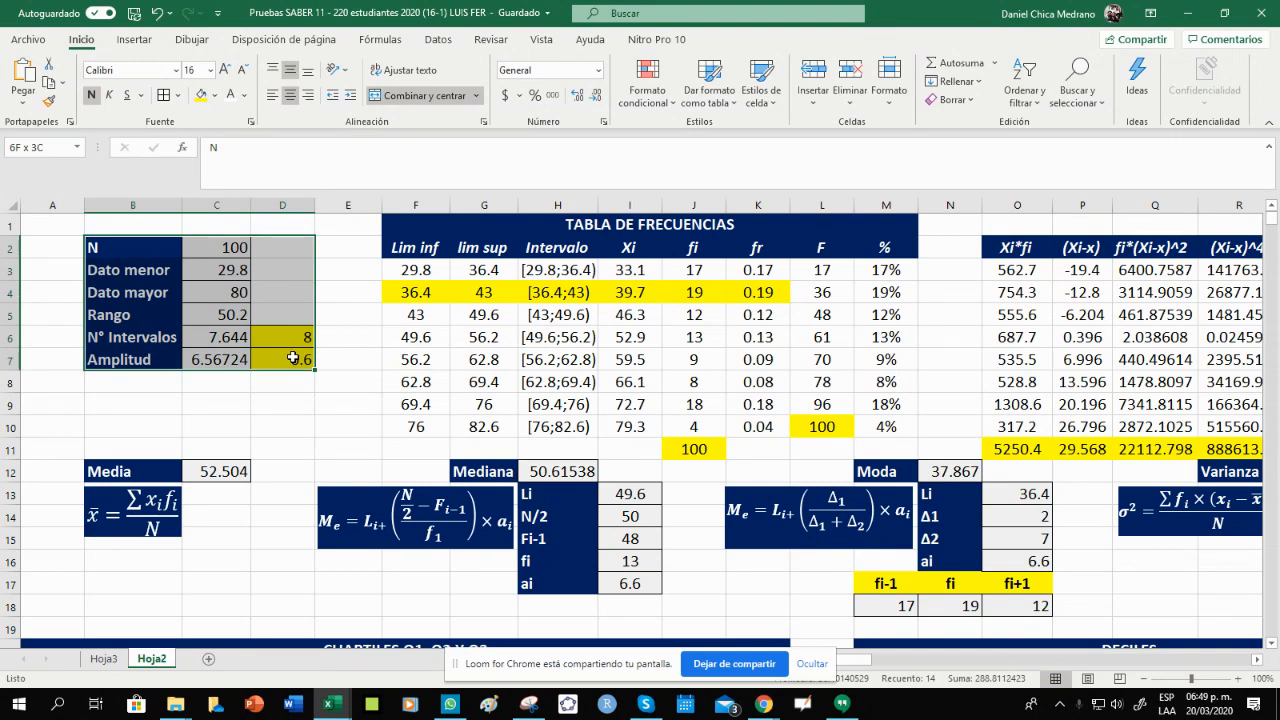
# Review the frequency table and the mean, variance, standard deviation, C.V and kurtosis blocks on sheet Hoja2.
pyautogui.moveTo(295, 358); pyautogui.dragTo(900, 450)
pyautogui.click(815, 664)
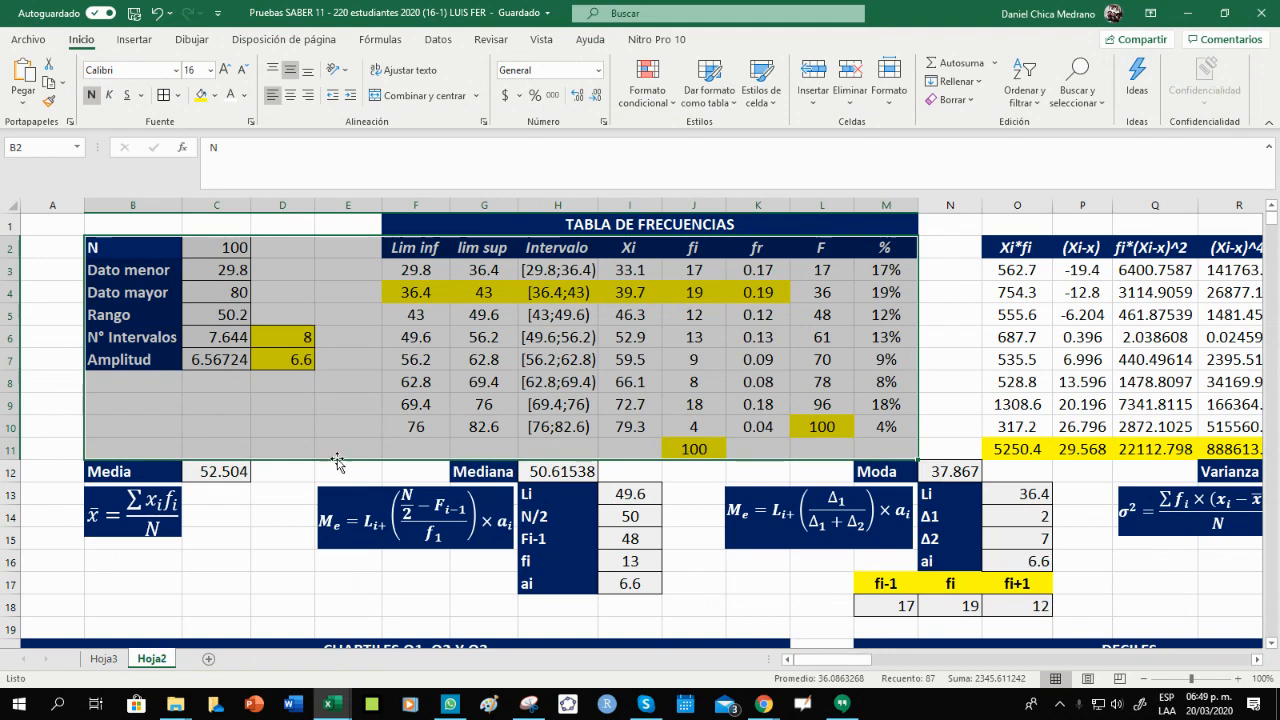
pyautogui.click(145, 476)
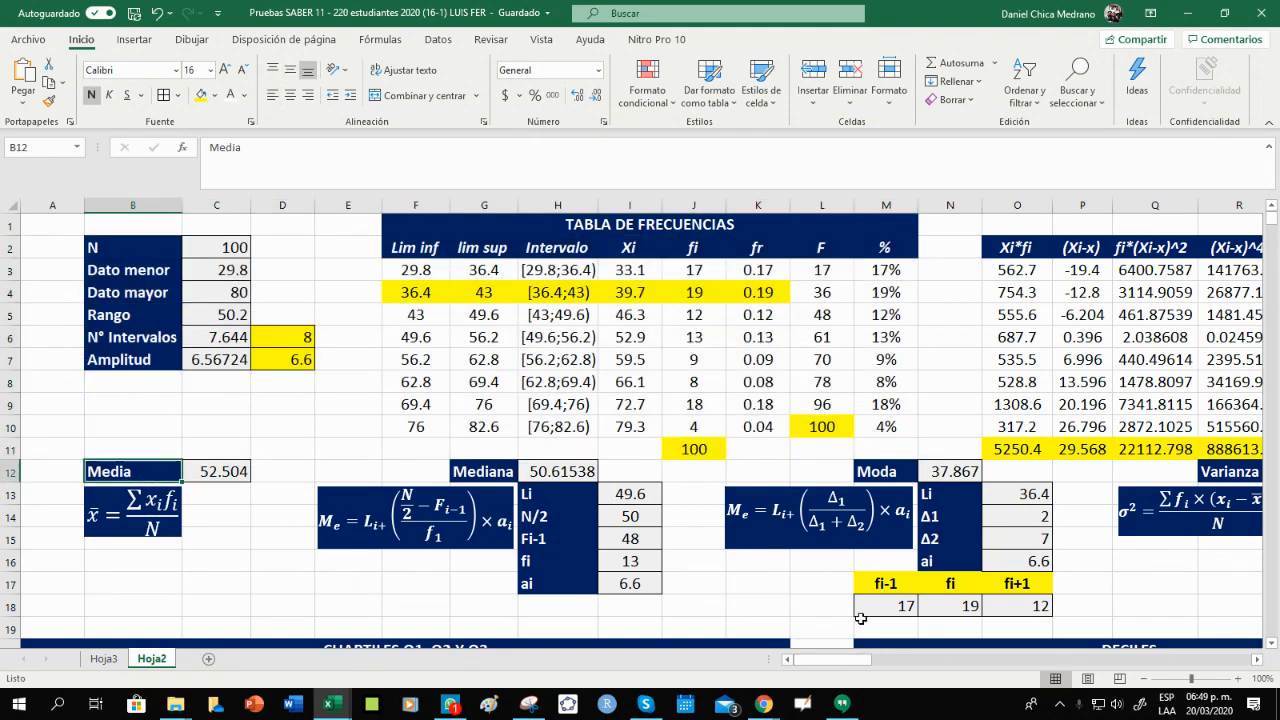
pyautogui.moveTo(850, 668); pyautogui.dragTo(892, 667)
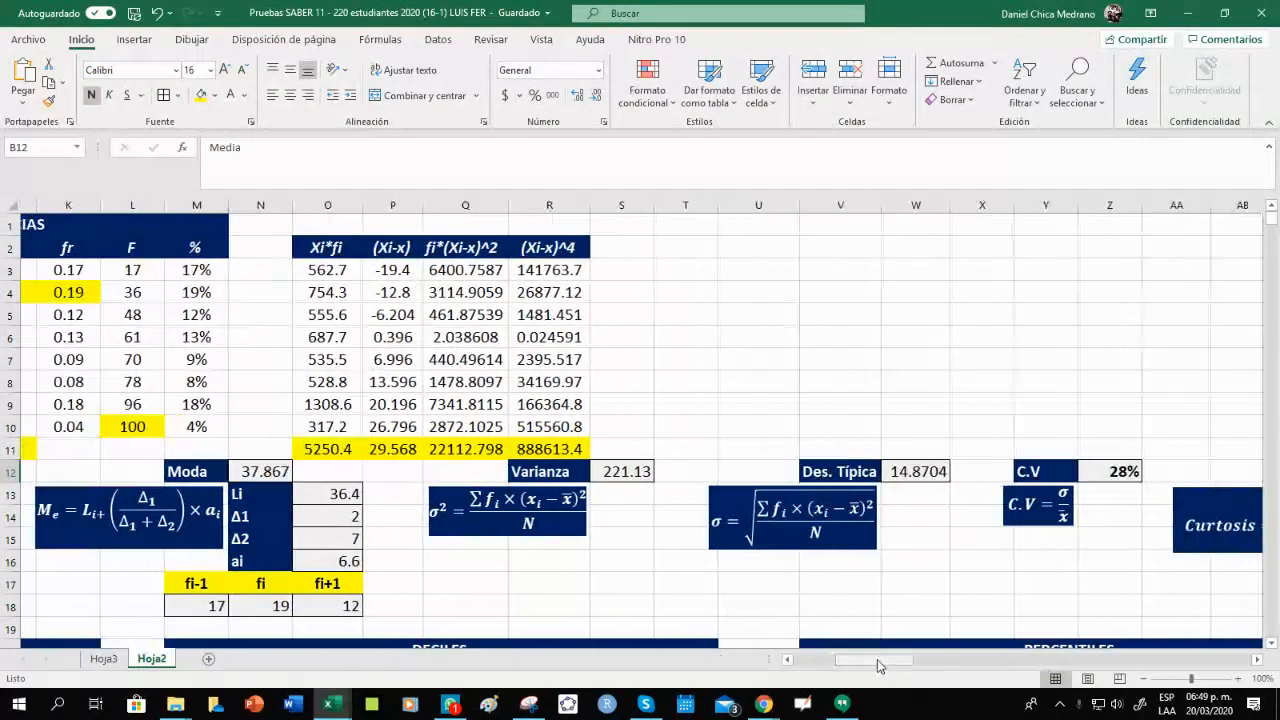
pyautogui.click(533, 471)
pyautogui.click(832, 471)
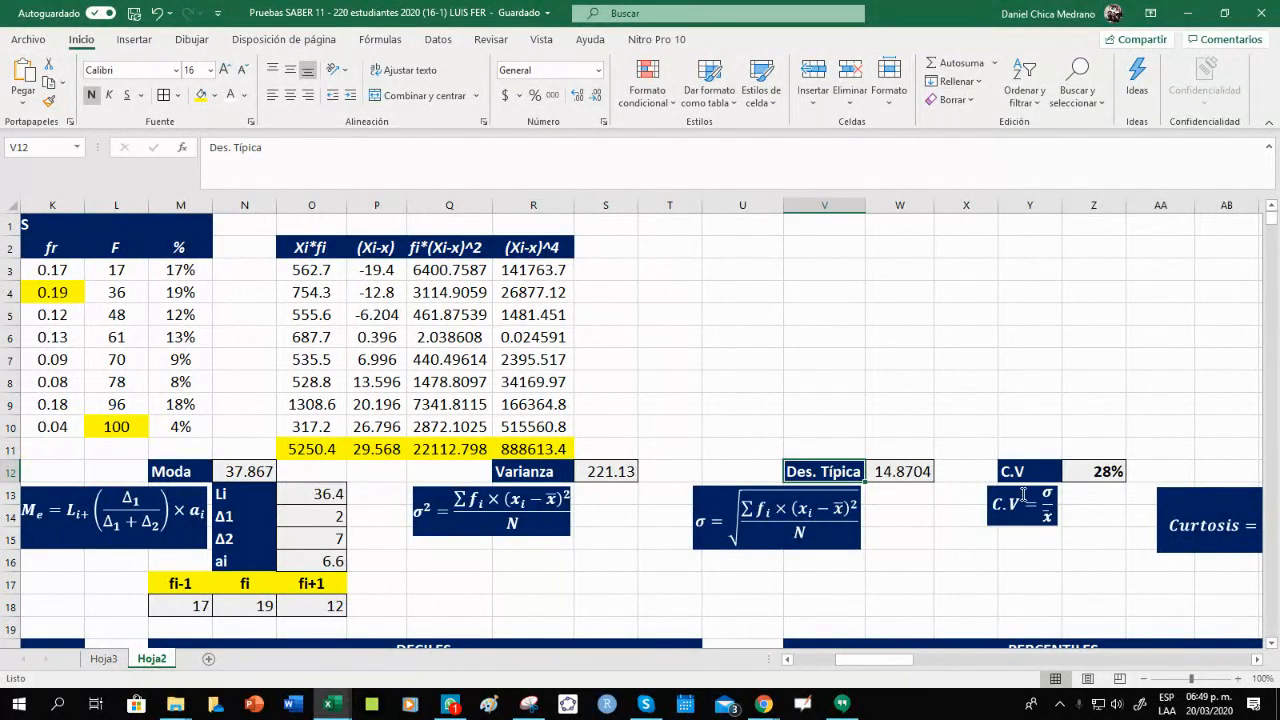
pyautogui.click(1020, 471)
pyautogui.moveTo(890, 667); pyautogui.dragTo(812, 667)
pyautogui.click(976, 470)
pyautogui.scroll(-4, 553, 461)
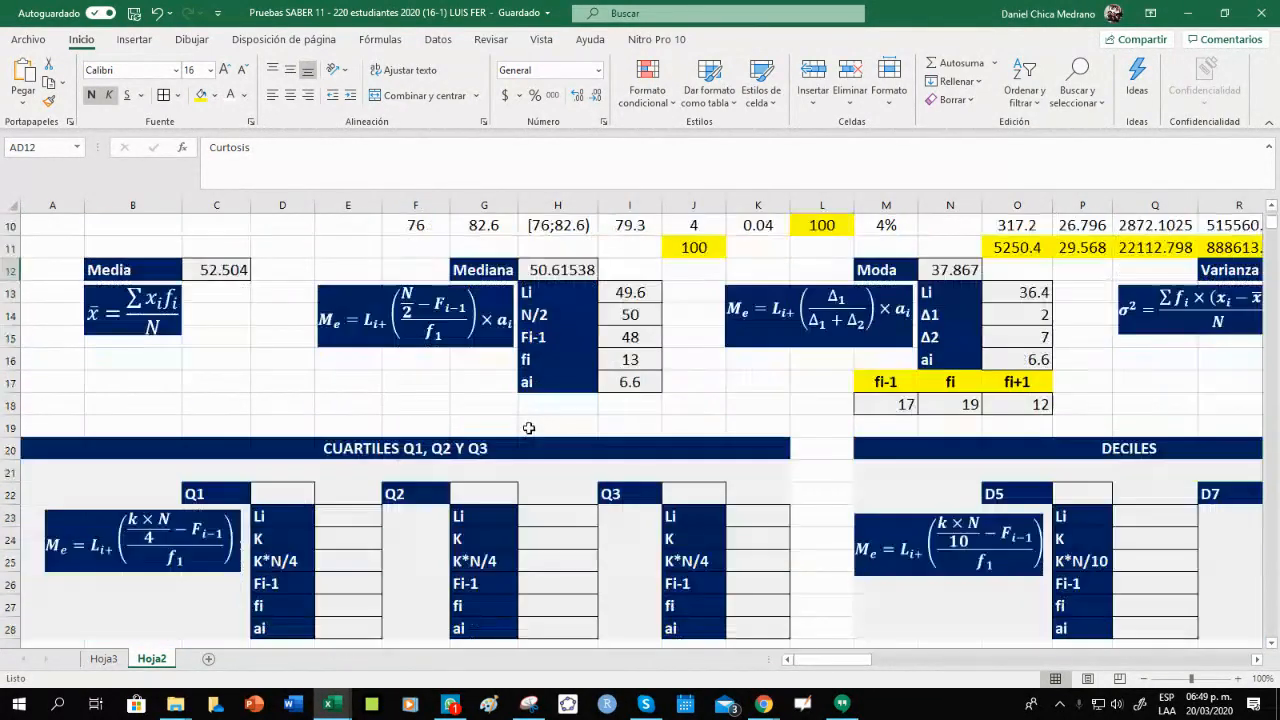
# Examine the empty CUARTILES, DECILES and PERCENTILES sections, including the D5, D7, P25 and P50 blocks.
pyautogui.moveTo(163, 382)
pyautogui.mouseDown()
pyautogui.moveTo(207, 484)
pyautogui.moveTo(220, 559)
pyautogui.mouseUp()
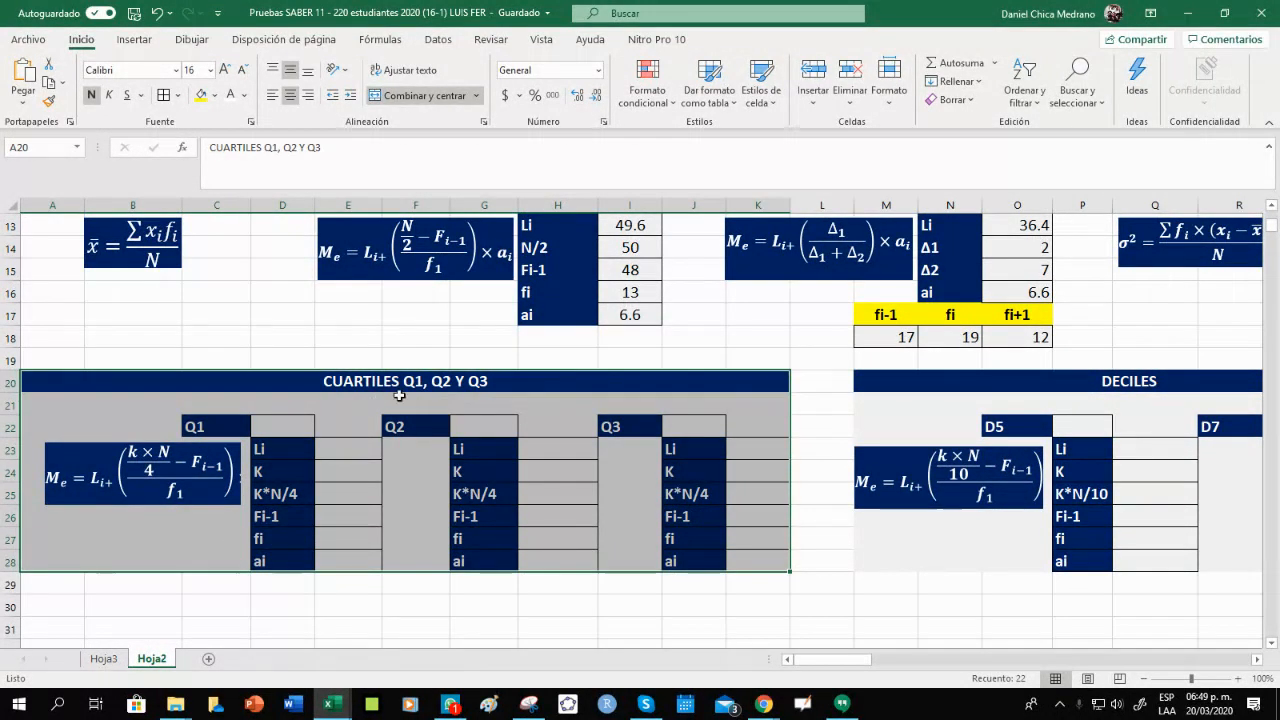
pyautogui.click(521, 386)
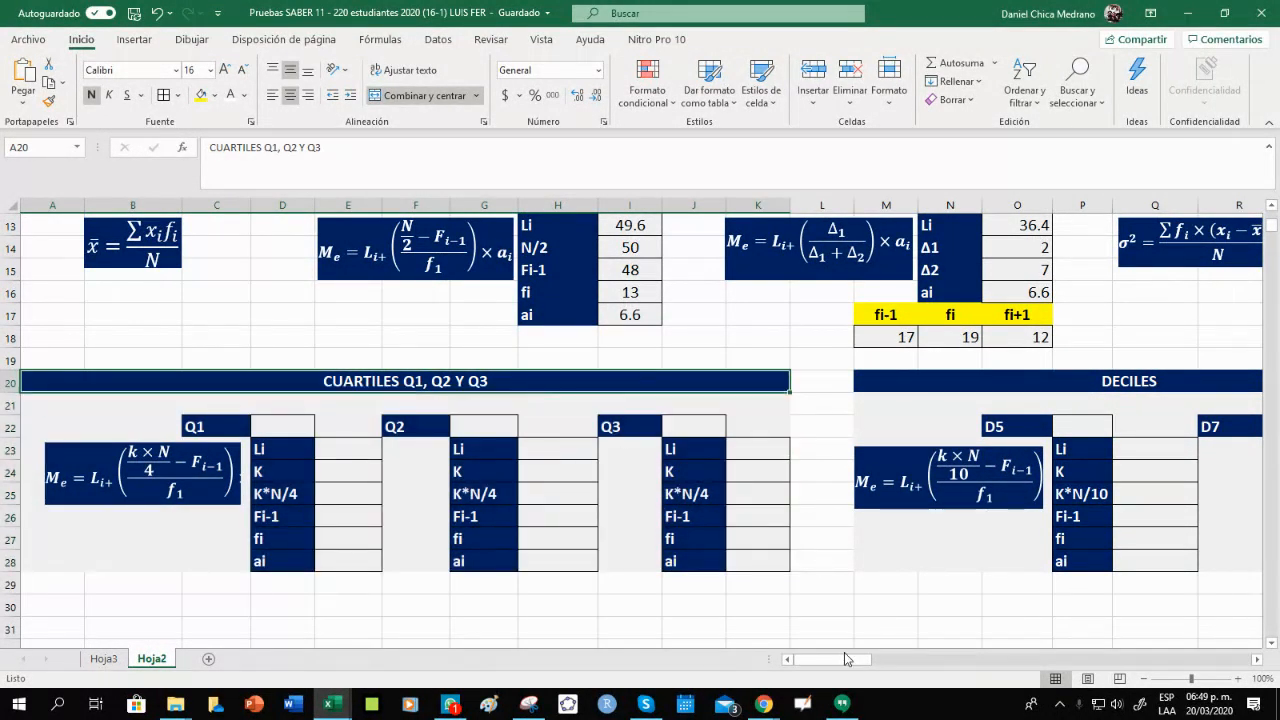
pyautogui.moveTo(845, 659); pyautogui.dragTo(873, 659)
pyautogui.click(687, 380)
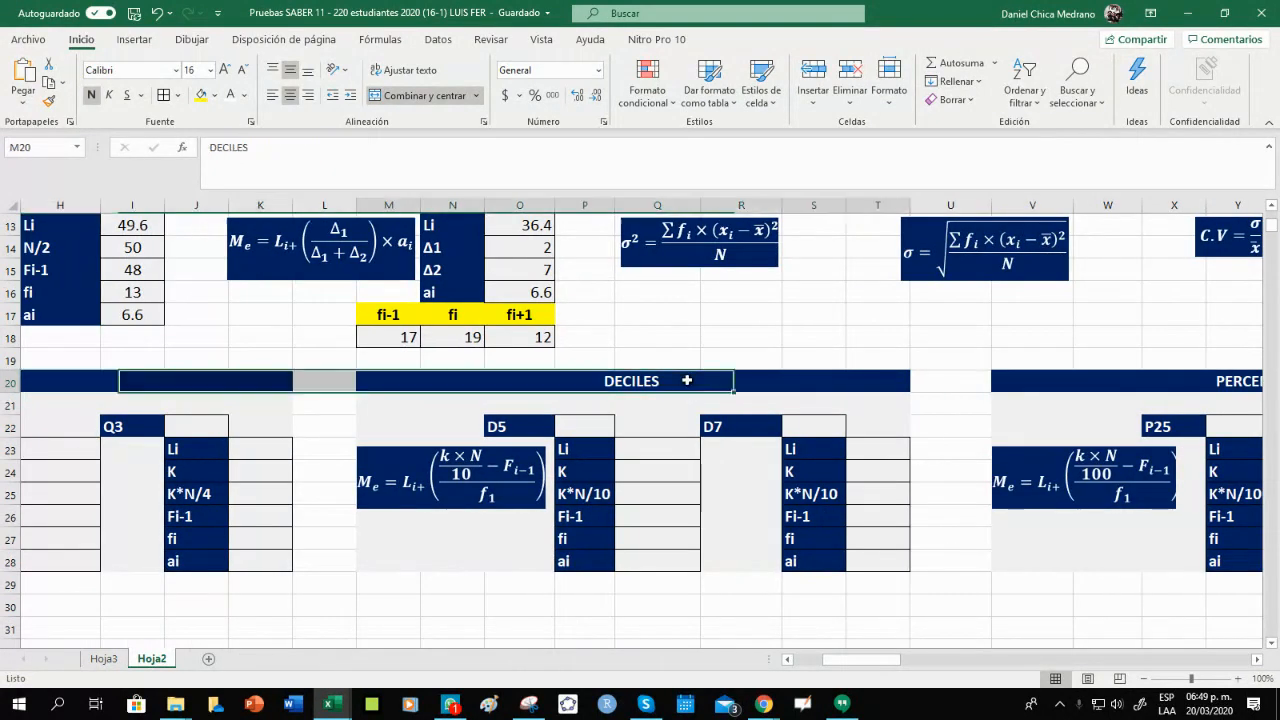
pyautogui.click(512, 426)
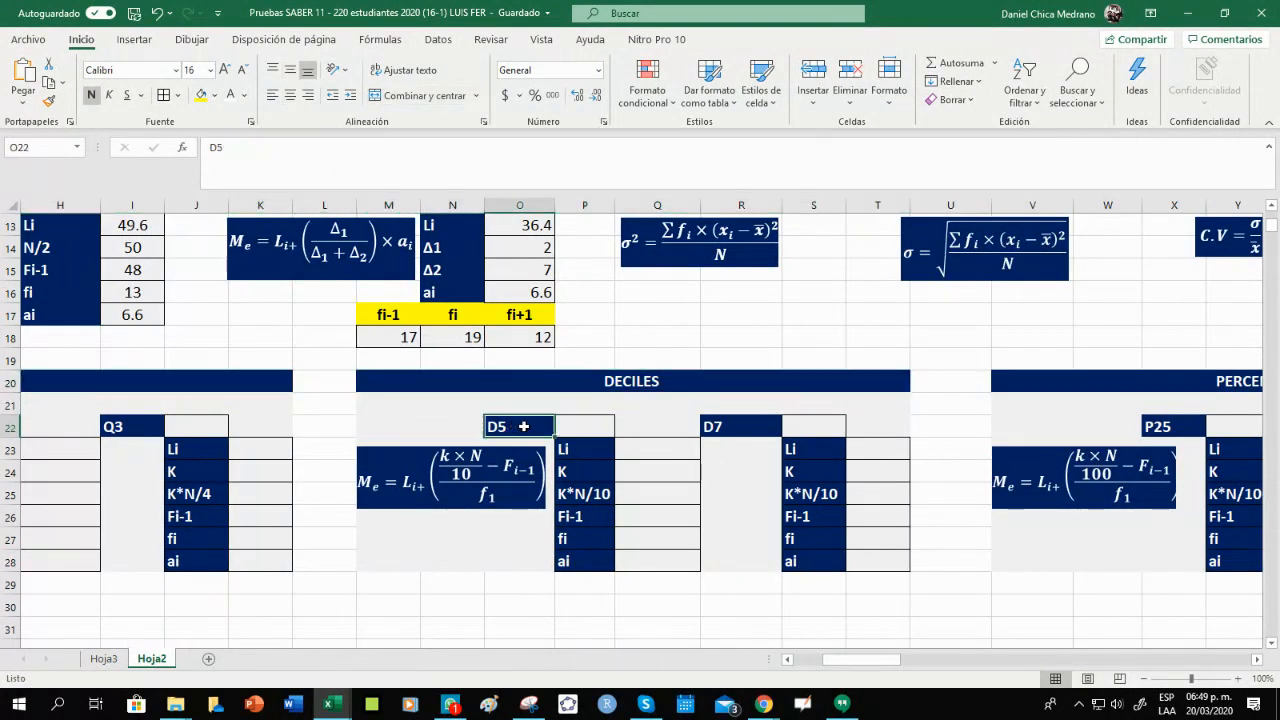
pyautogui.click(736, 424)
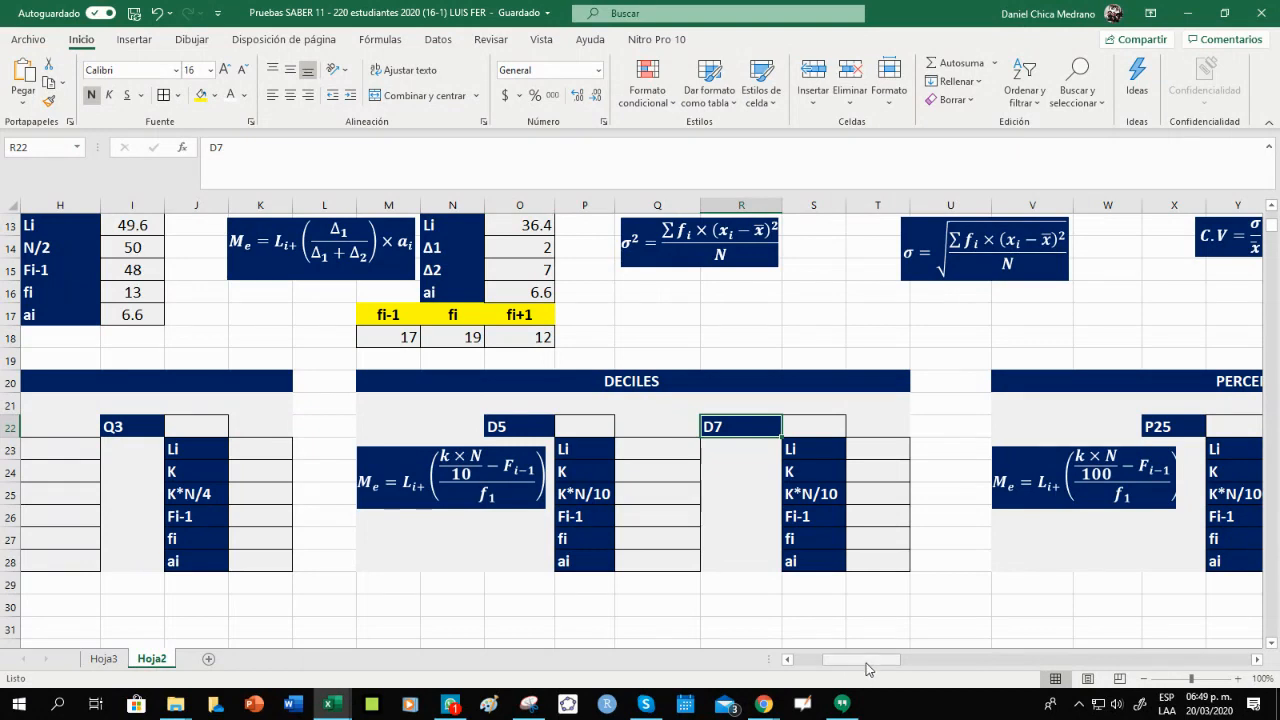
pyautogui.moveTo(868, 662); pyautogui.dragTo(915, 662)
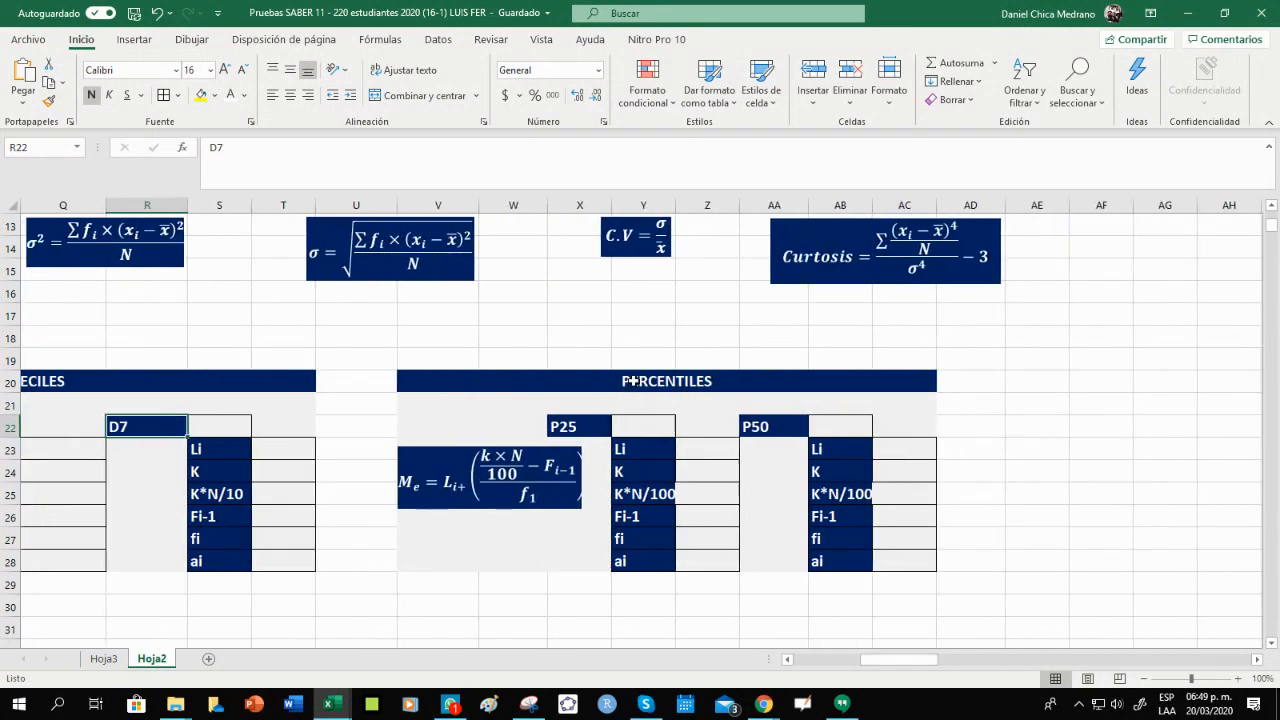
pyautogui.click(633, 381)
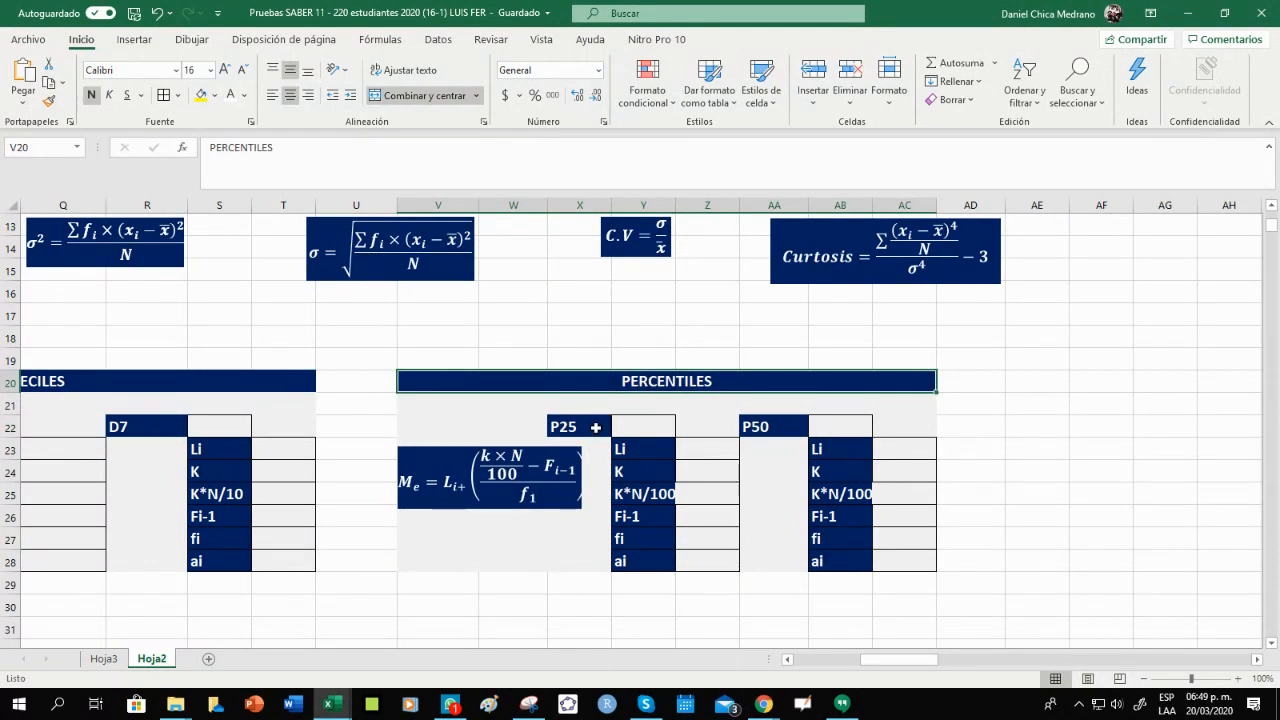
pyautogui.click(589, 428)
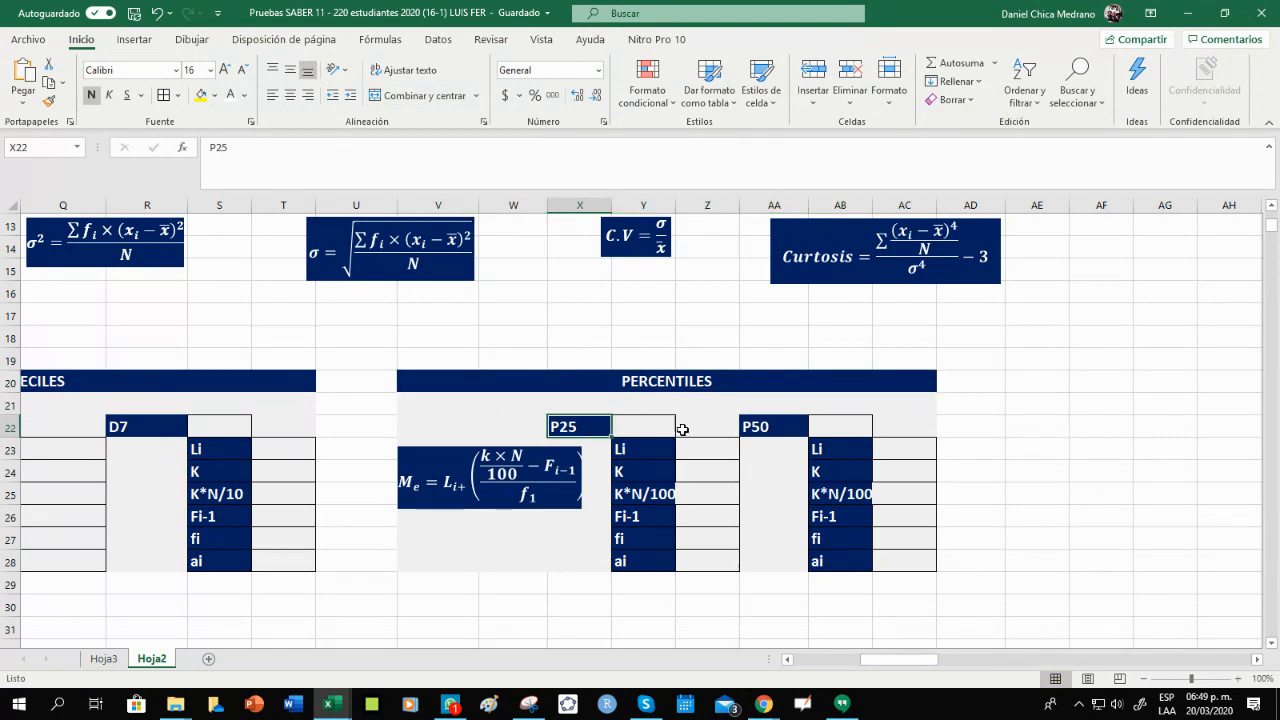
pyautogui.click(766, 427)
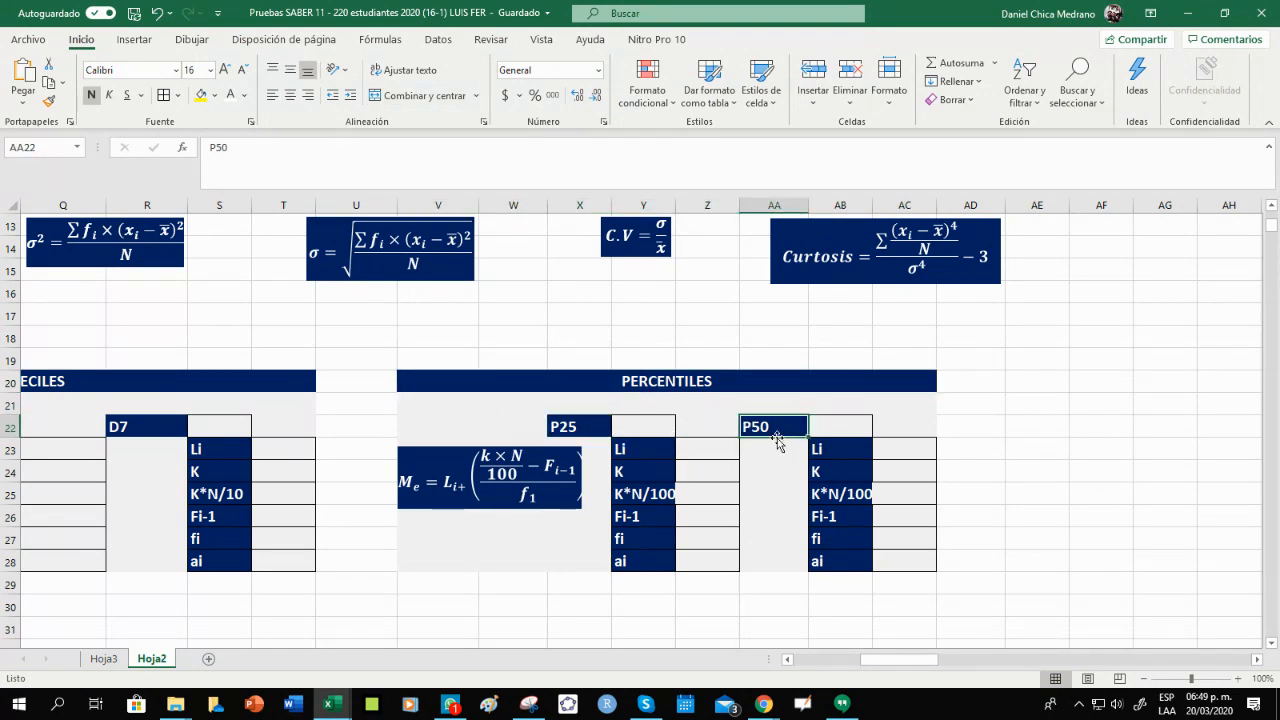
# Widen the percentile formula's text box slightly and check the quartile formula's text box.
pyautogui.click(556, 502)
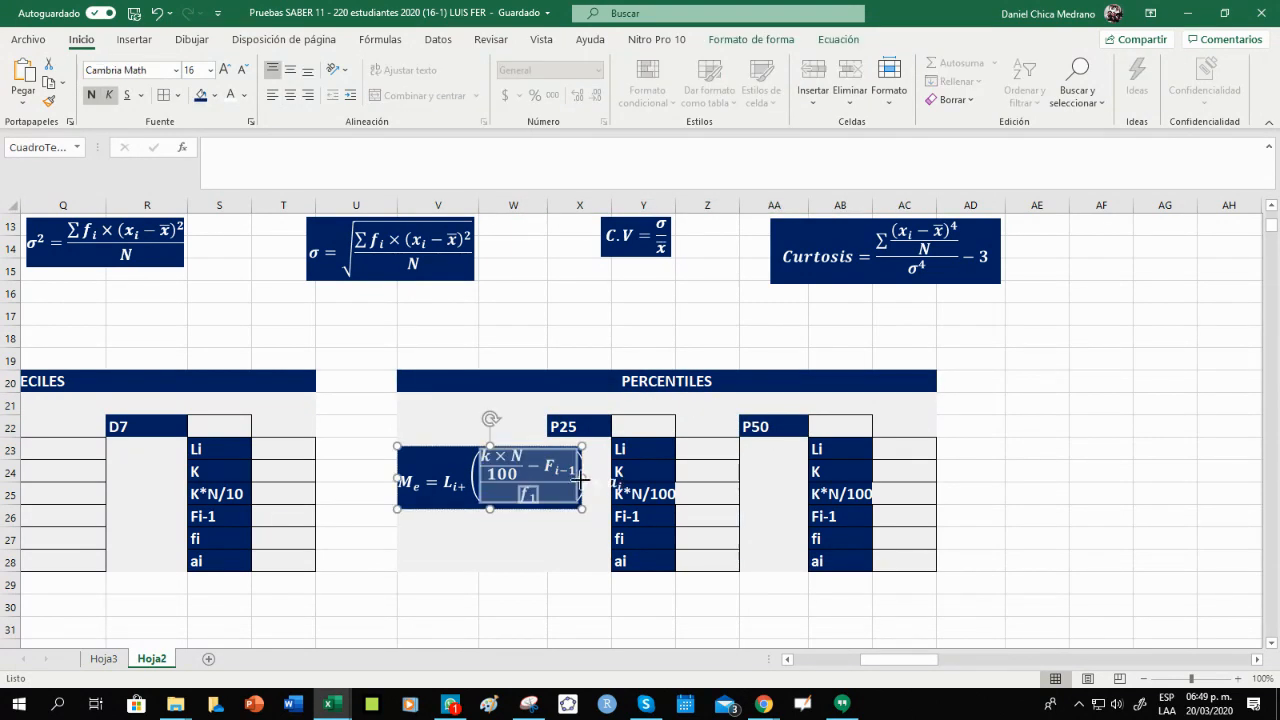
pyautogui.click(690, 604)
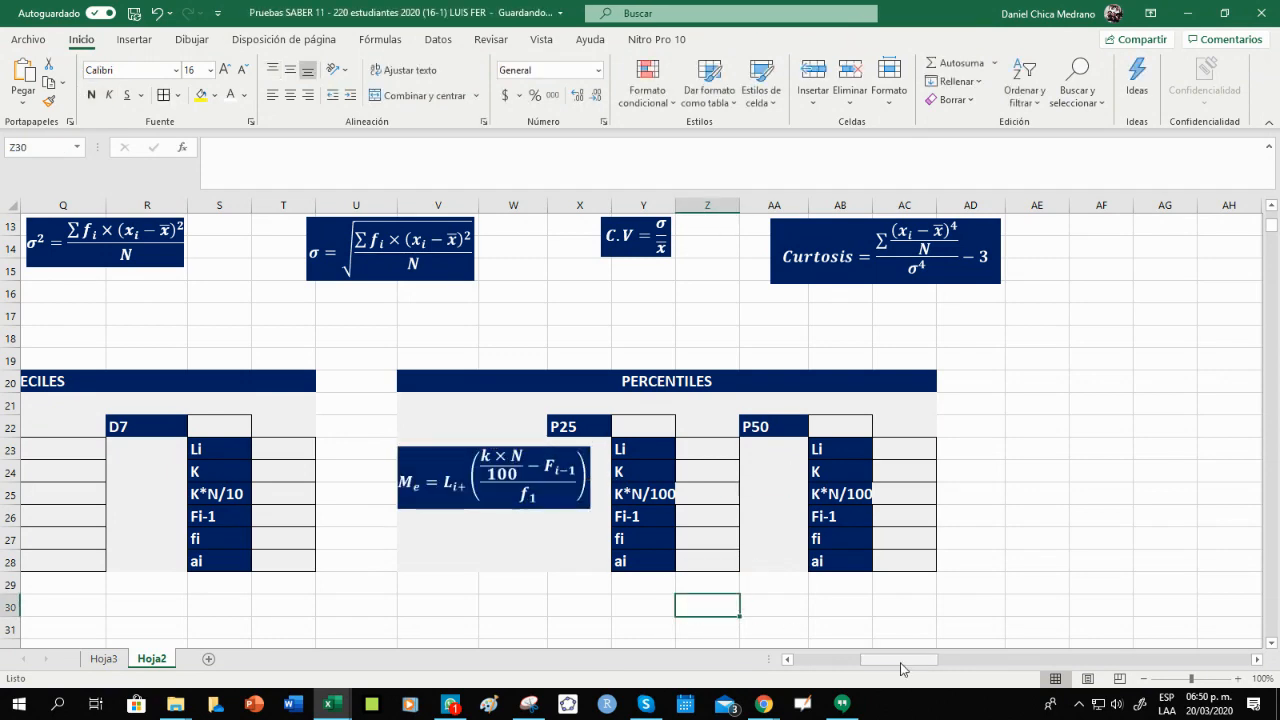
pyautogui.moveTo(903, 668); pyautogui.dragTo(820, 666)
pyautogui.click(117, 442)
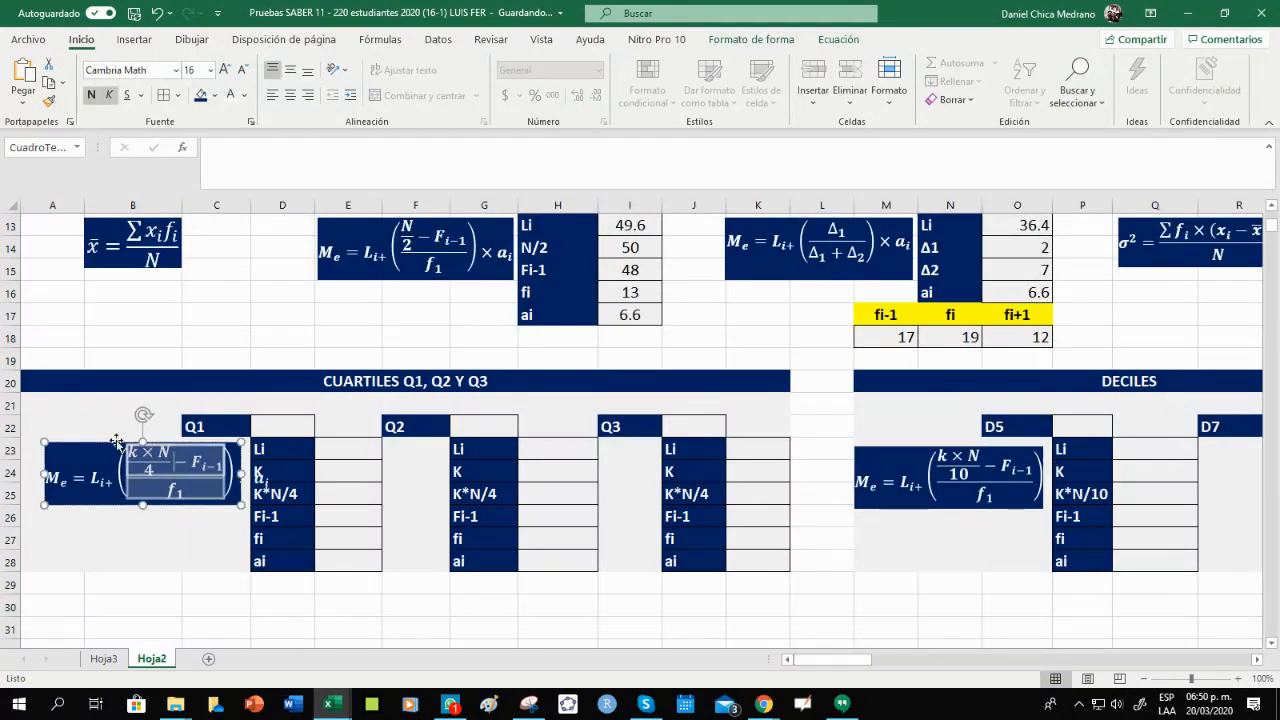
pyautogui.click(80, 421)
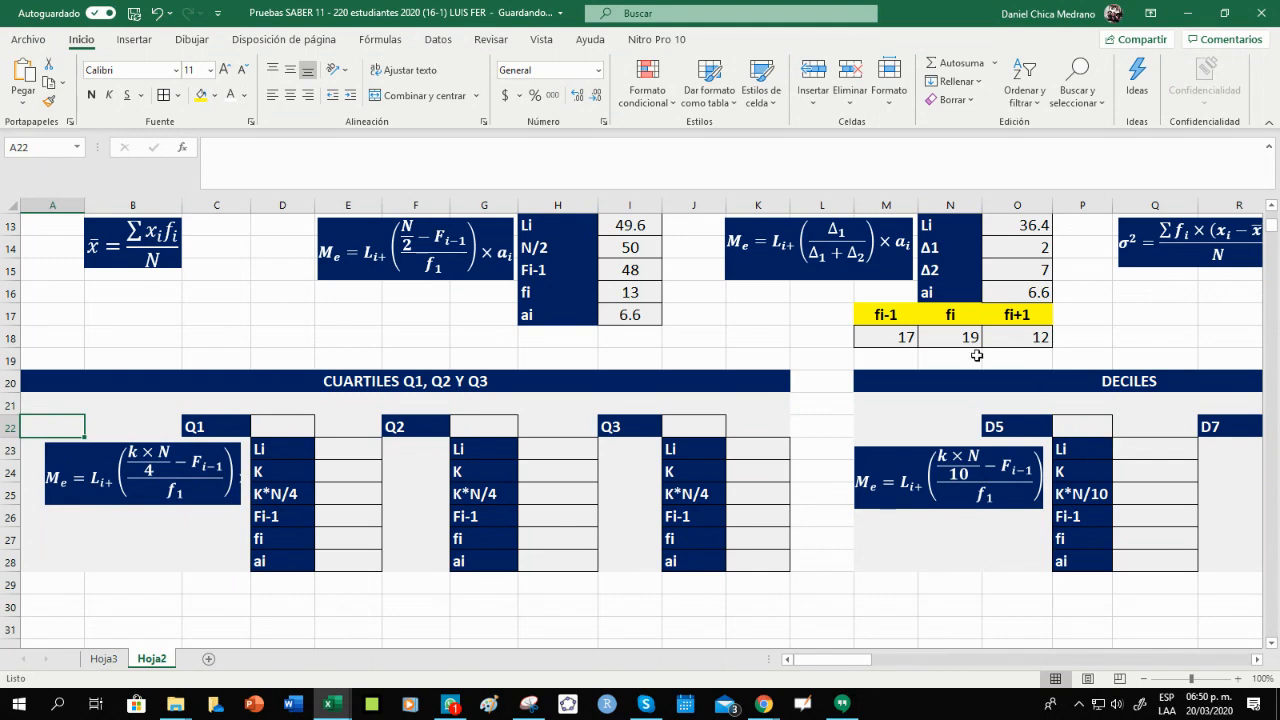
# Examine the Mediana block with its formula and its Li, N/2, Fi-1, fi and ai rows.
pyautogui.scroll(1, 754, 478)
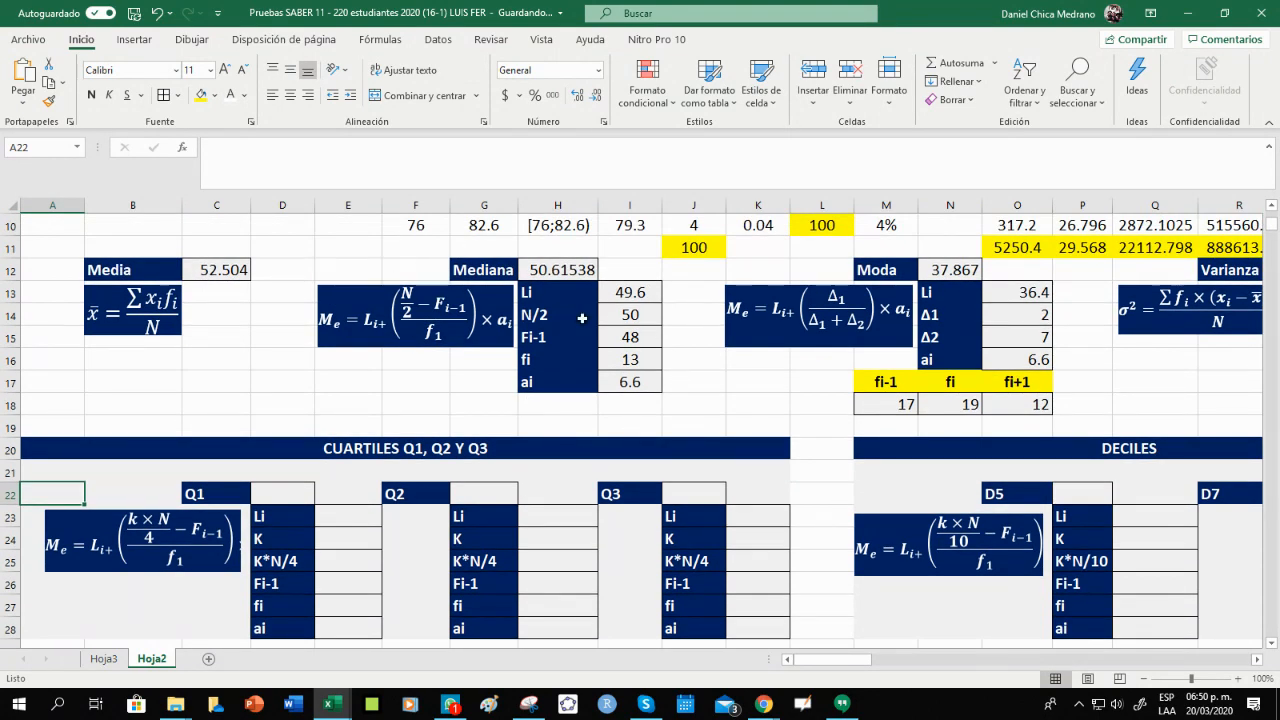
pyautogui.click(478, 272)
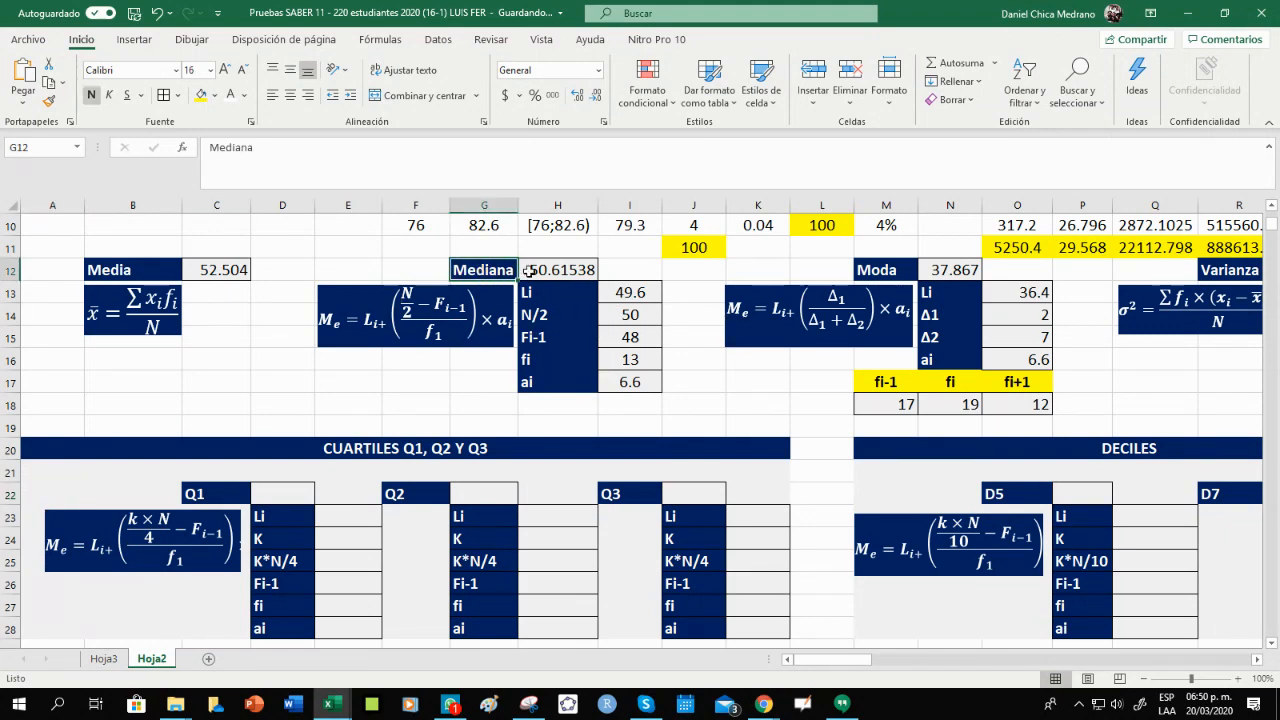
pyautogui.moveTo(528, 271); pyautogui.dragTo(633, 382)
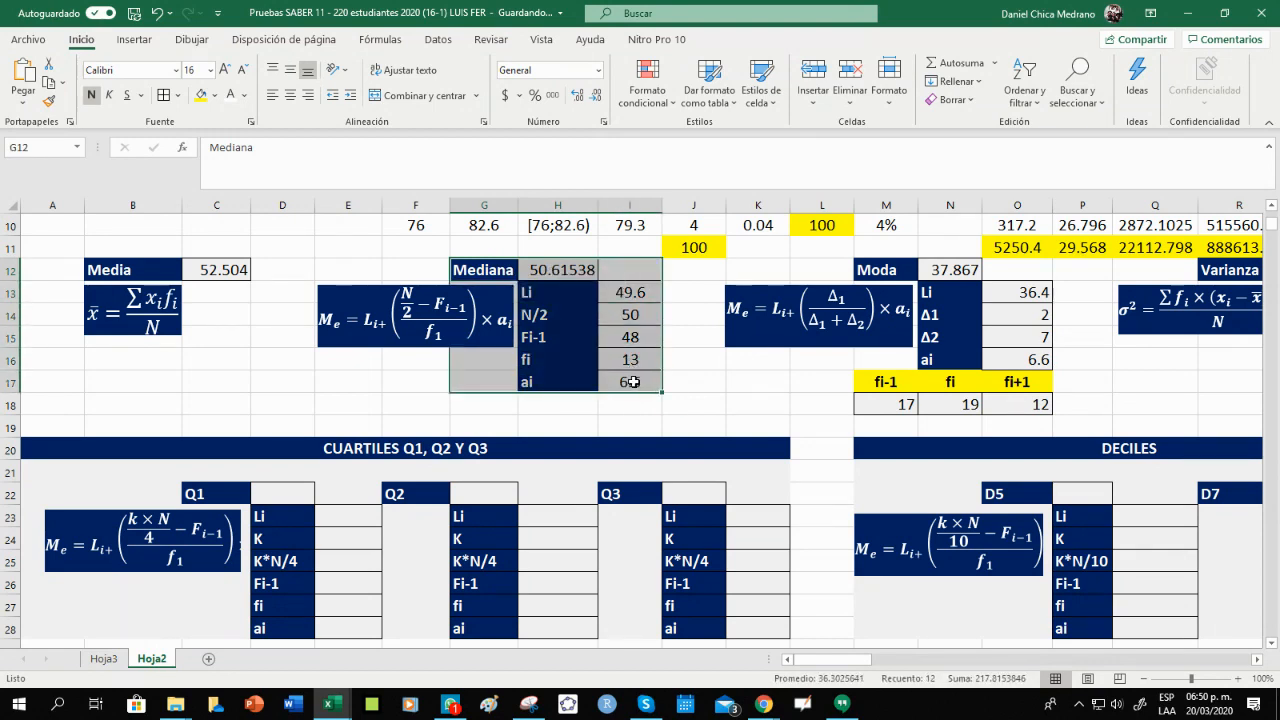
pyautogui.click(555, 406)
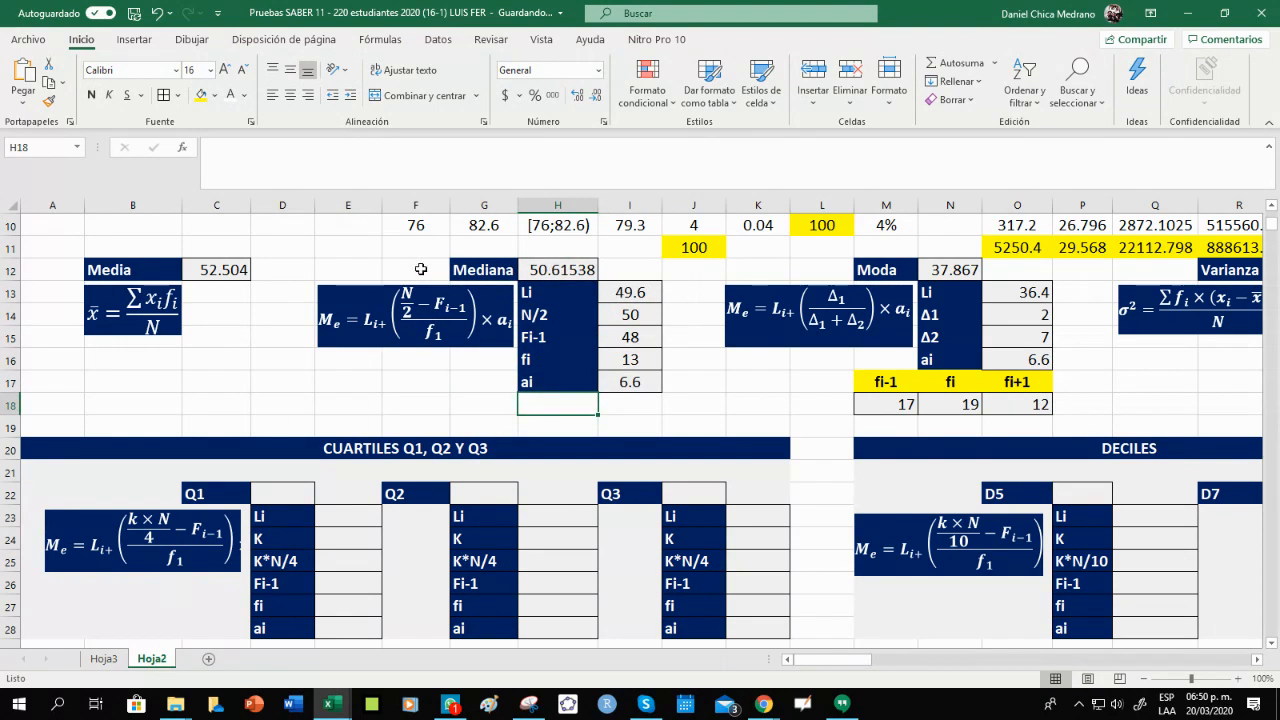
pyautogui.moveTo(418, 268); pyautogui.dragTo(648, 390)
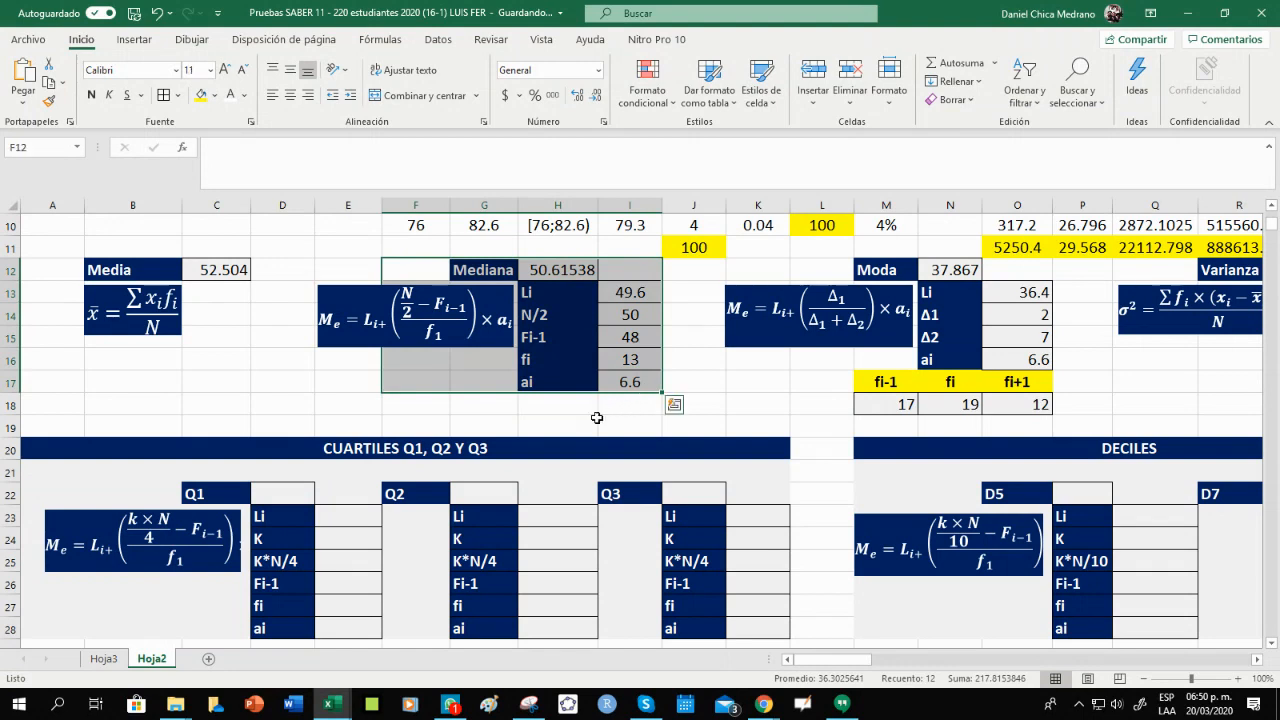
pyautogui.click(585, 427)
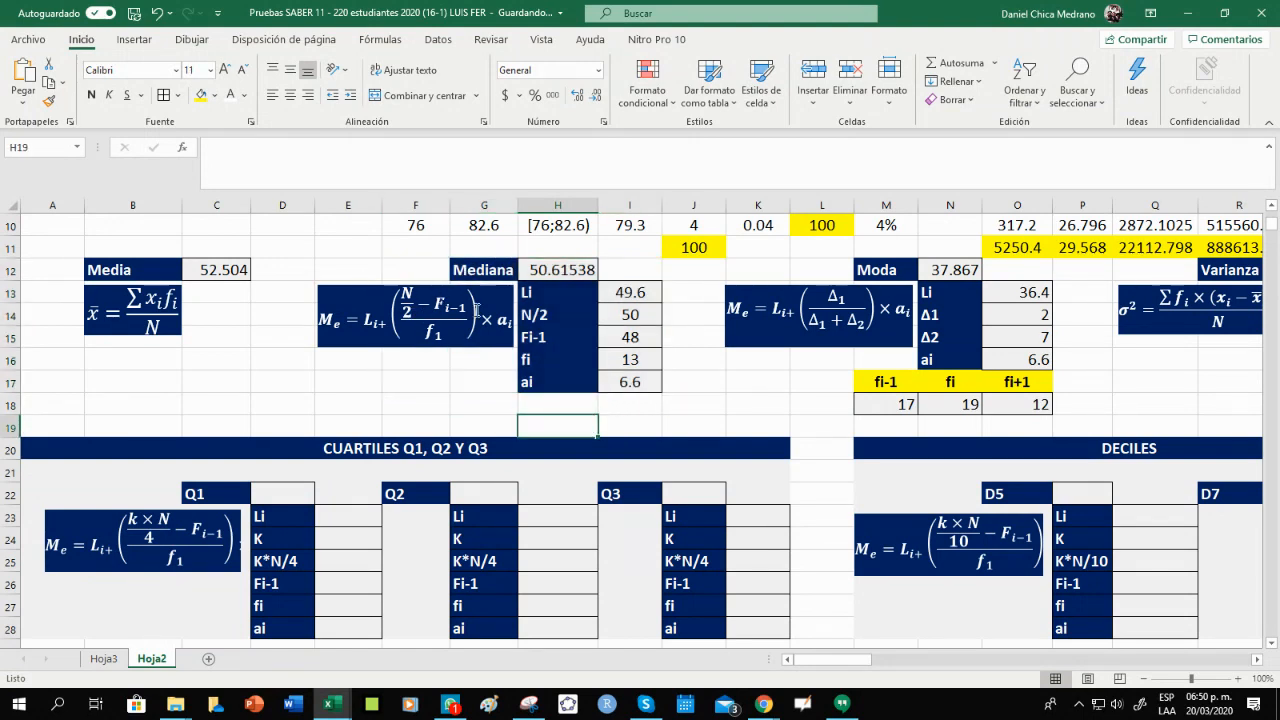
pyautogui.scroll(-1, 330, 385)
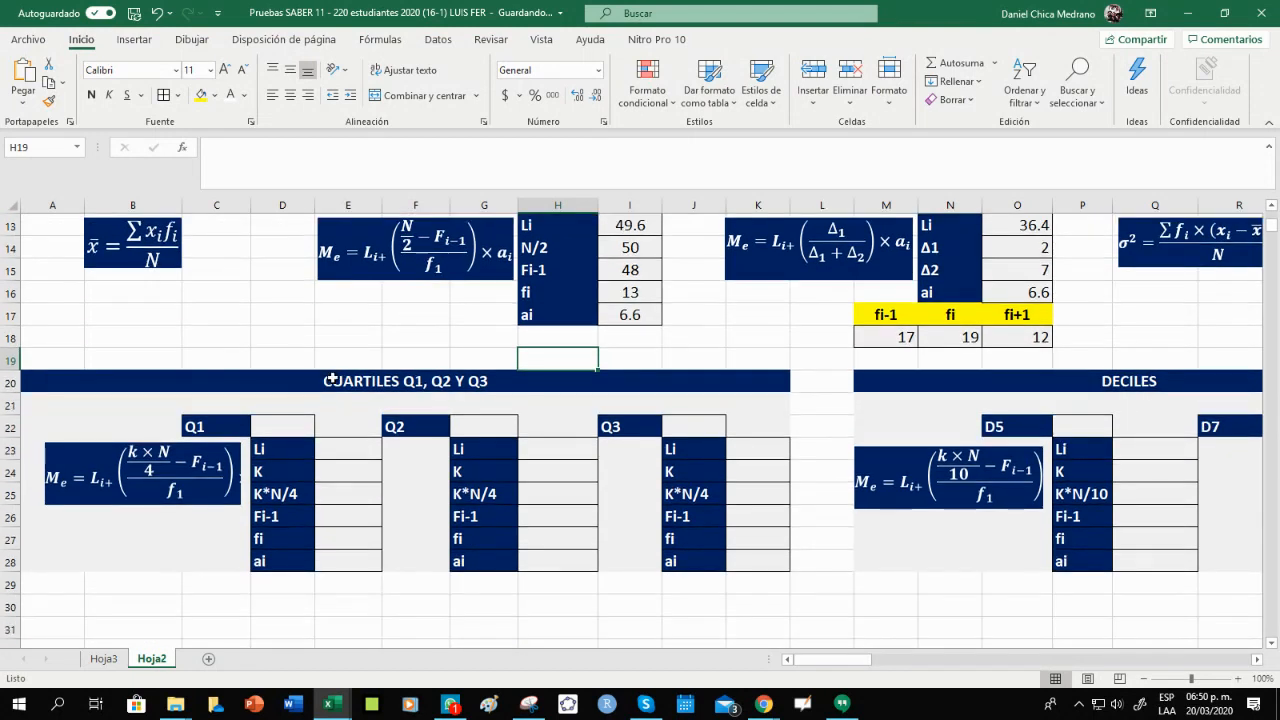
# Examine the Q1, Q2 and Q3 blocks in the quartiles section and compare Q2 with the median's cell formula.
pyautogui.click(290, 378)
pyautogui.scroll(-2, 266, 366)
pyautogui.scroll(1, 300, 358)
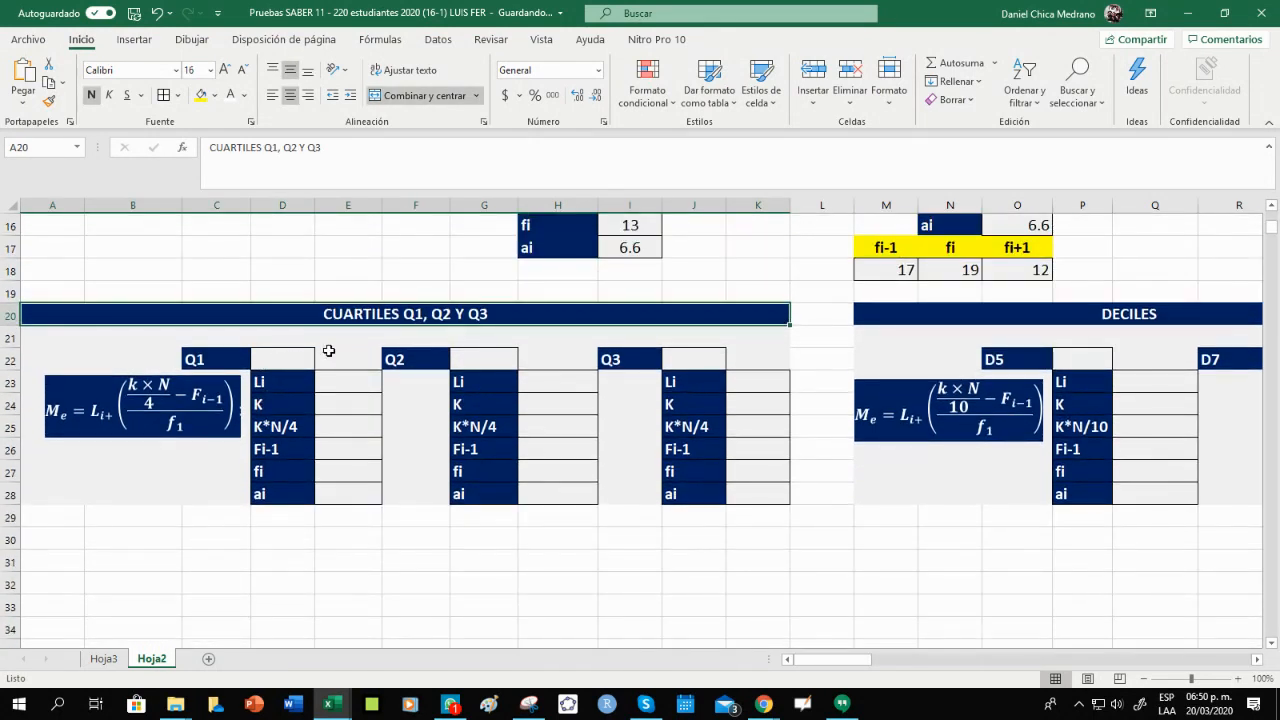
pyautogui.click(231, 364)
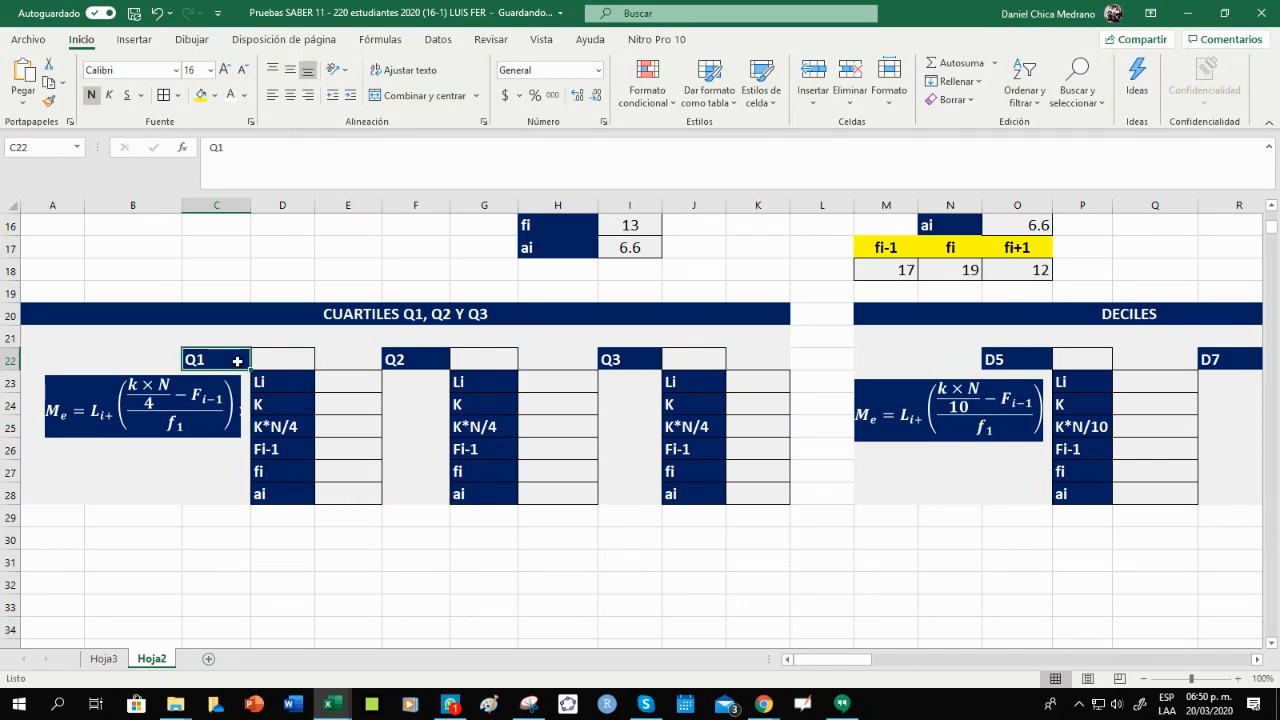
pyautogui.click(471, 361)
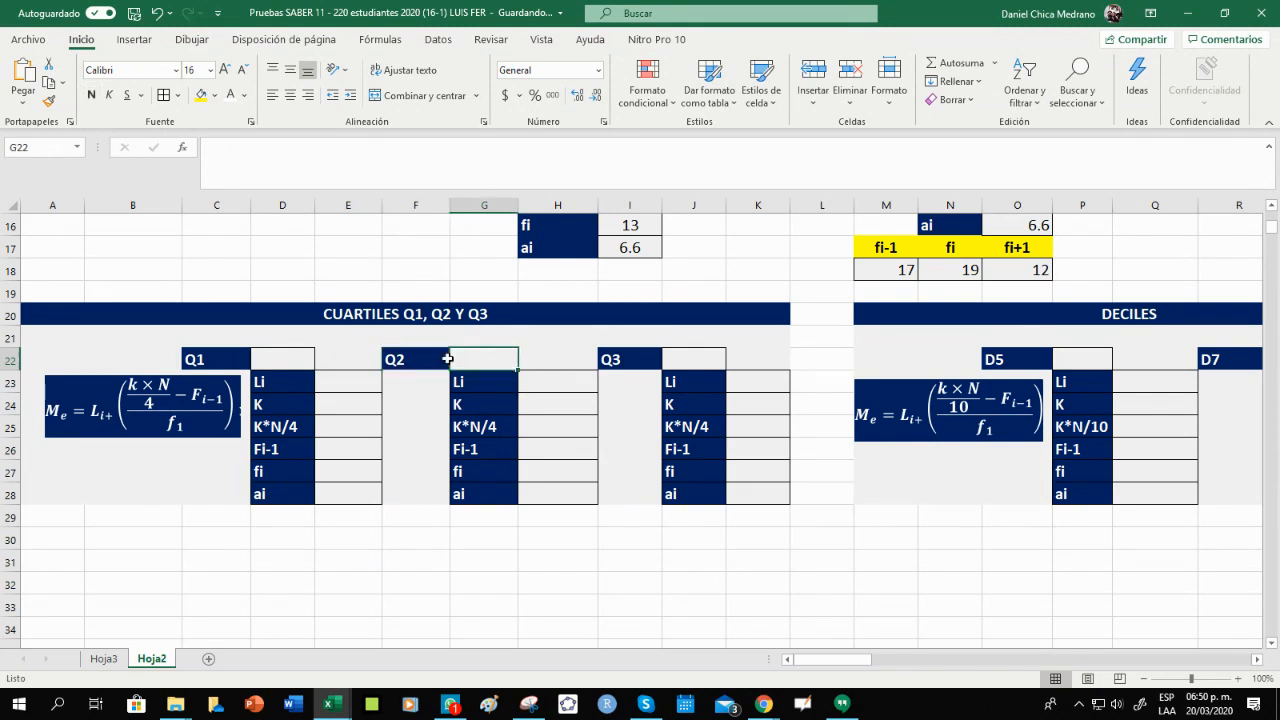
pyautogui.moveTo(484, 363); pyautogui.dragTo(430, 359)
pyautogui.scroll(2, 548, 366)
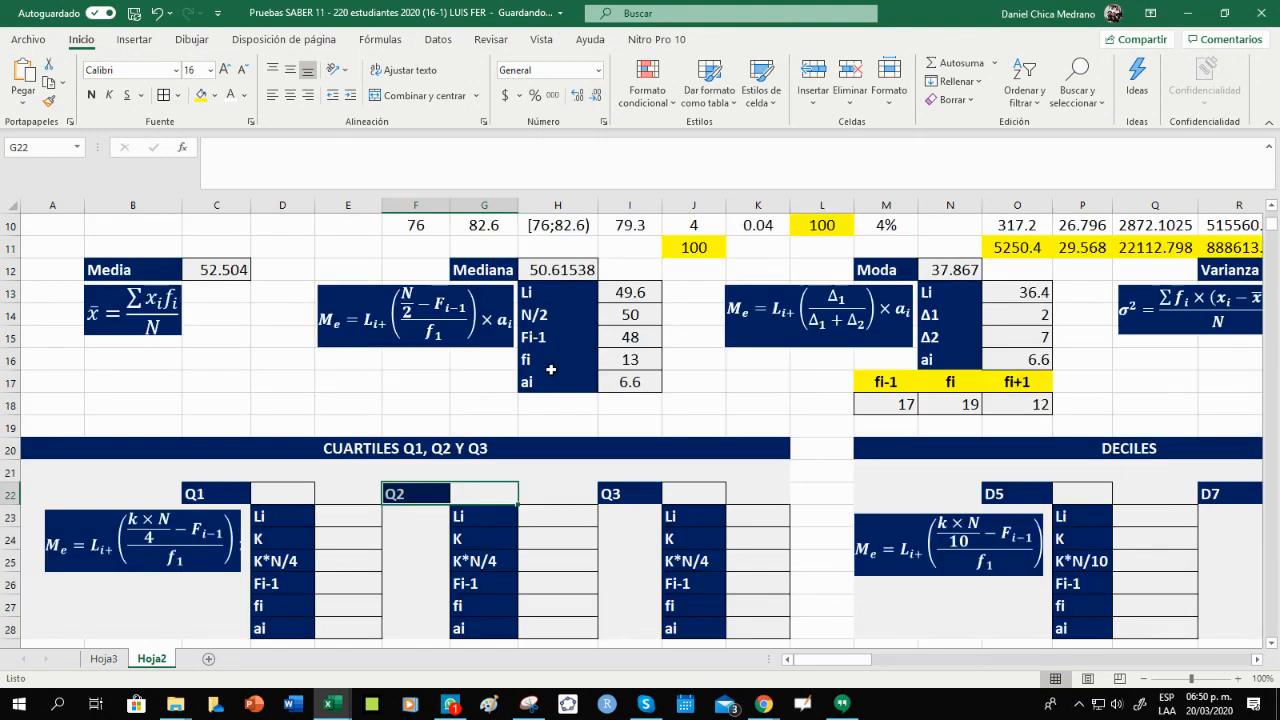
pyautogui.click(559, 273)
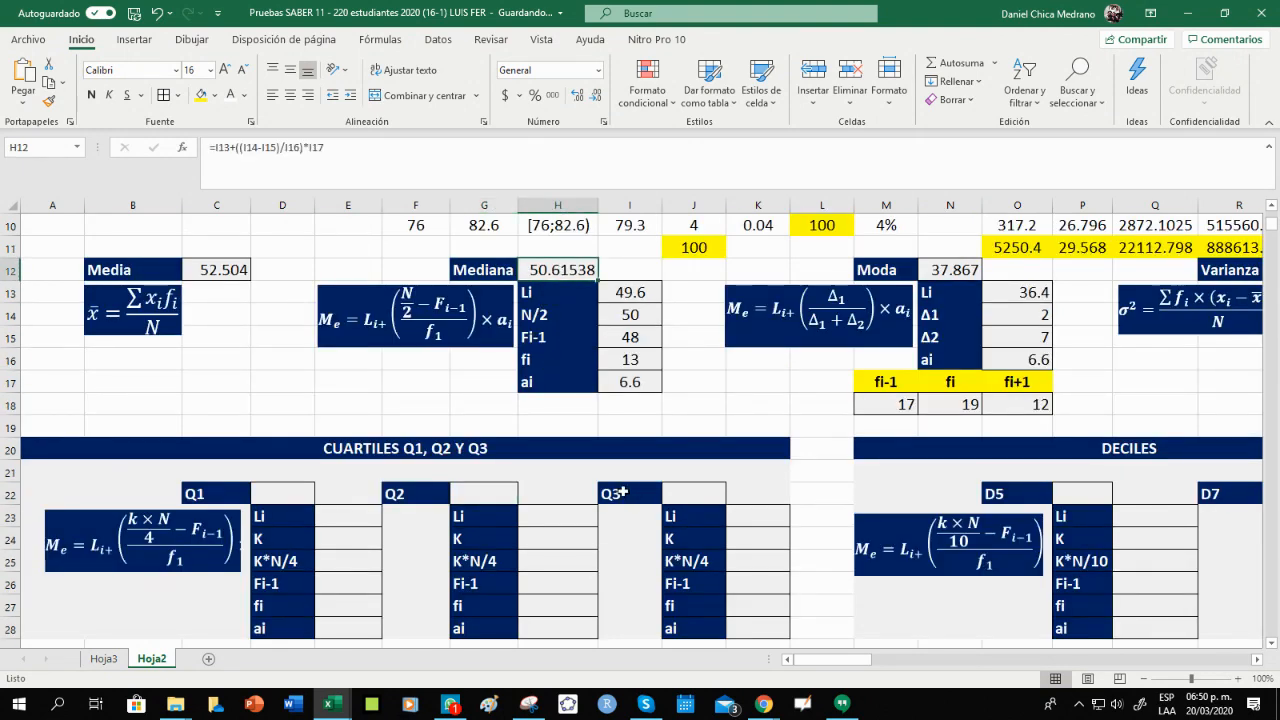
pyautogui.moveTo(622, 492); pyautogui.dragTo(686, 491)
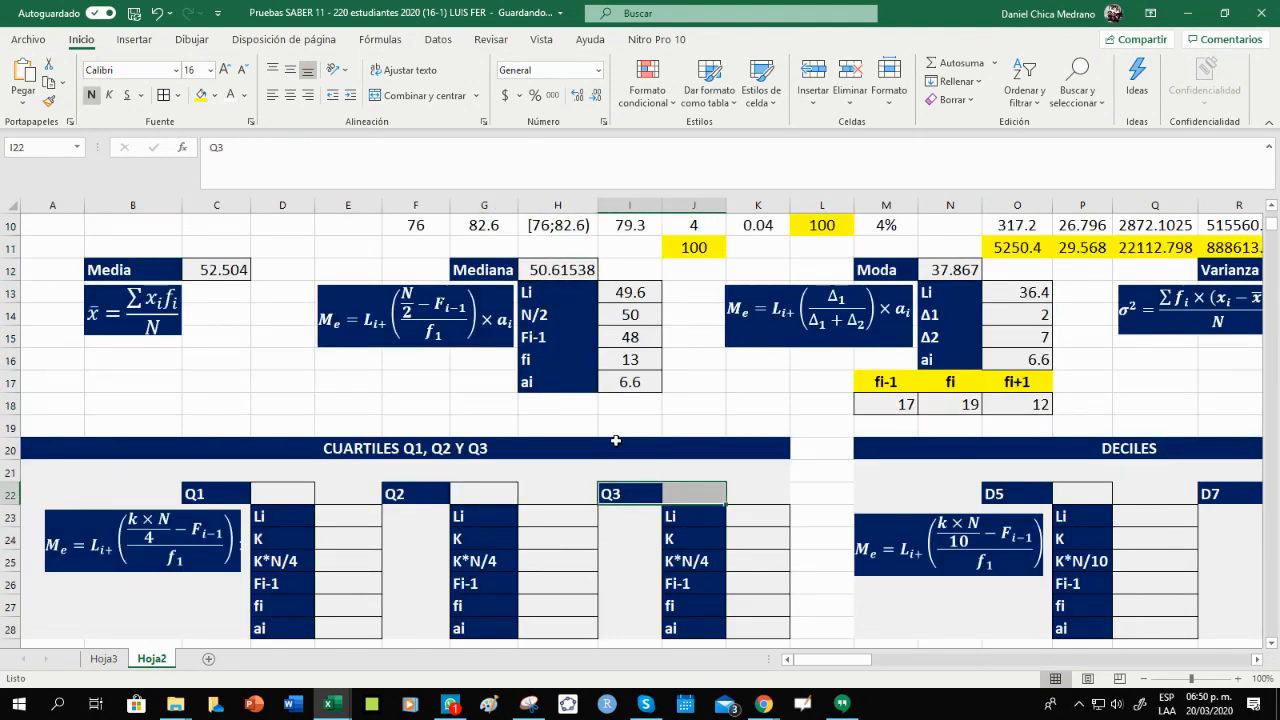
pyautogui.scroll(-1, 615, 440)
pyautogui.click(668, 425)
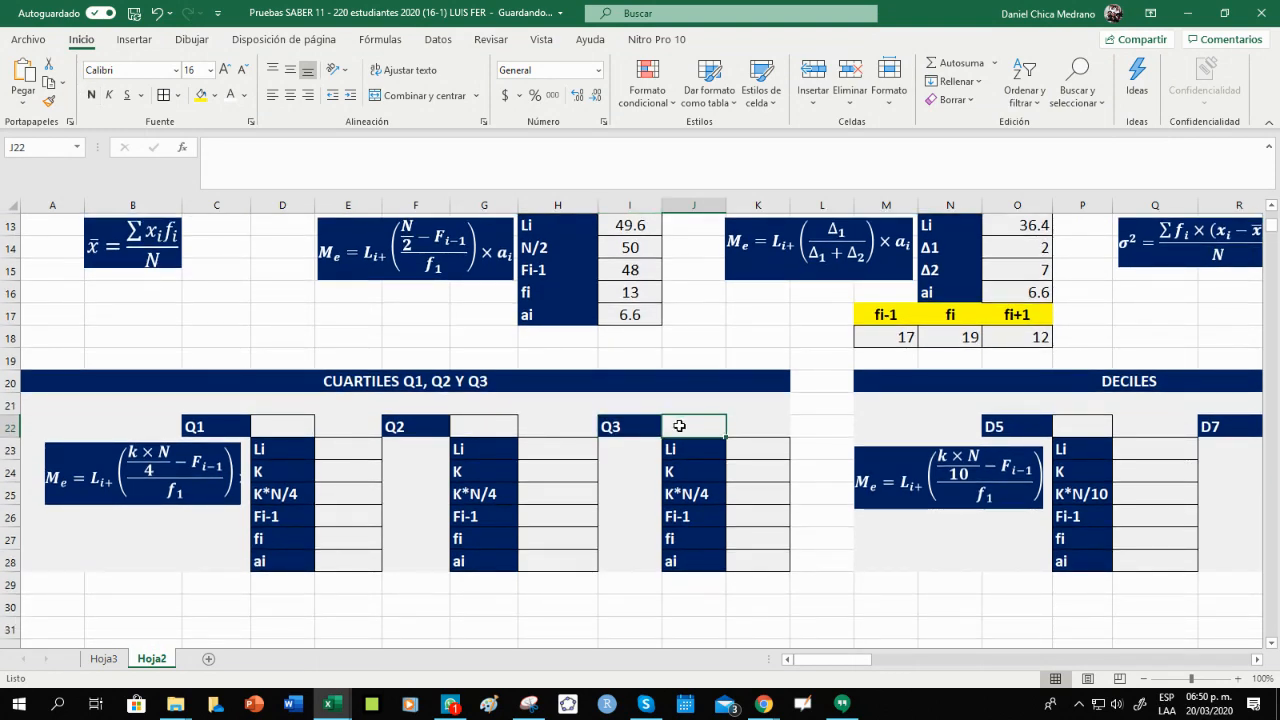
pyautogui.scroll(1, 679, 426)
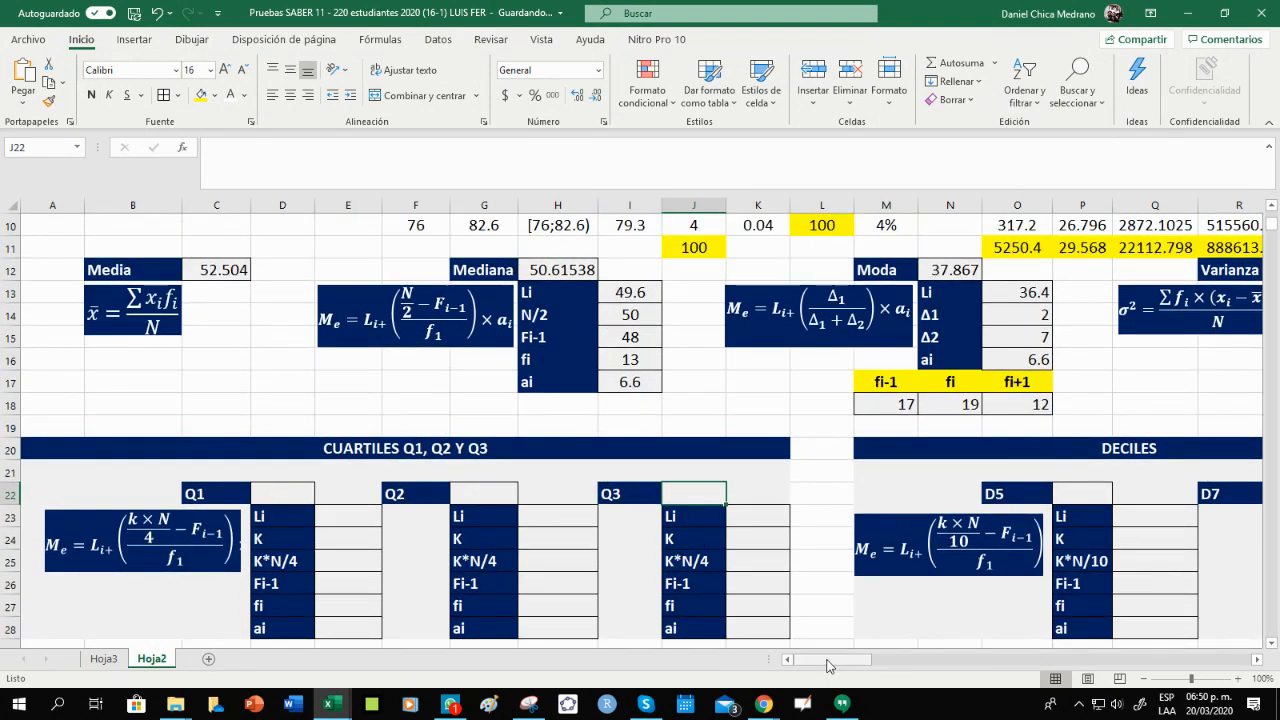
# Examine the DECILES section and its D5 block.
pyautogui.moveTo(826, 660); pyautogui.dragTo(852, 660)
pyautogui.click(707, 449)
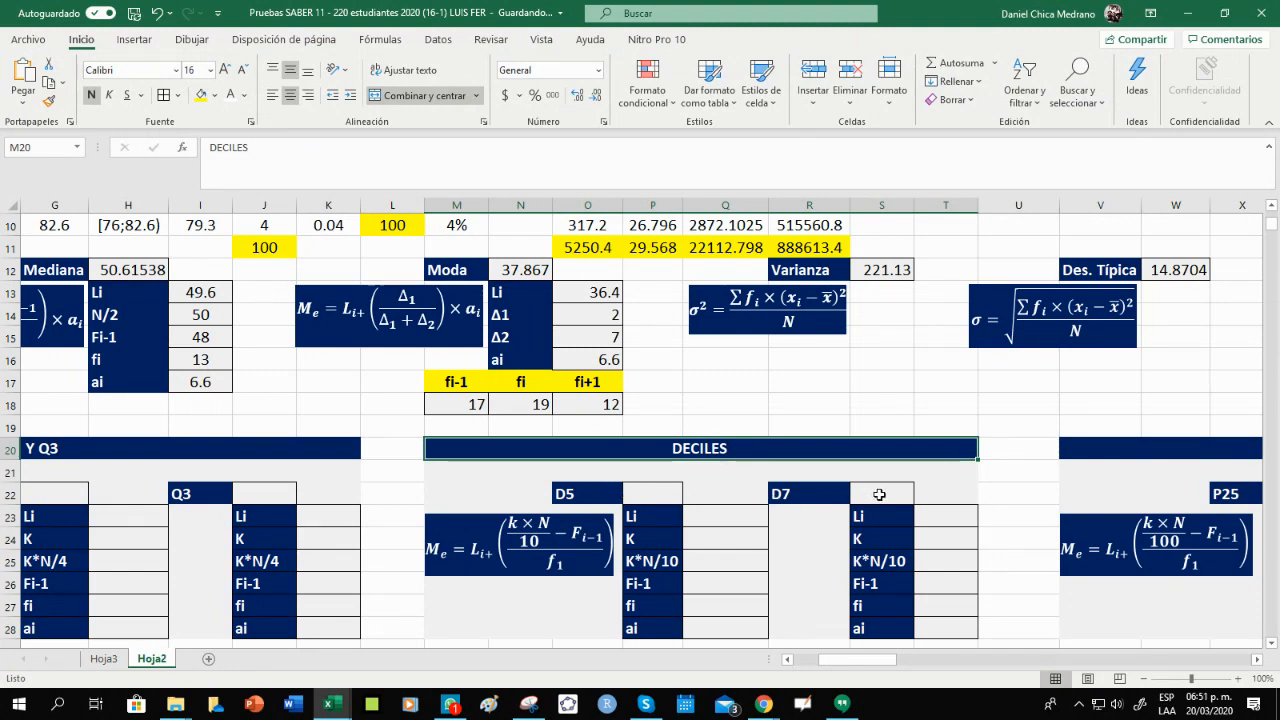
pyautogui.click(587, 493)
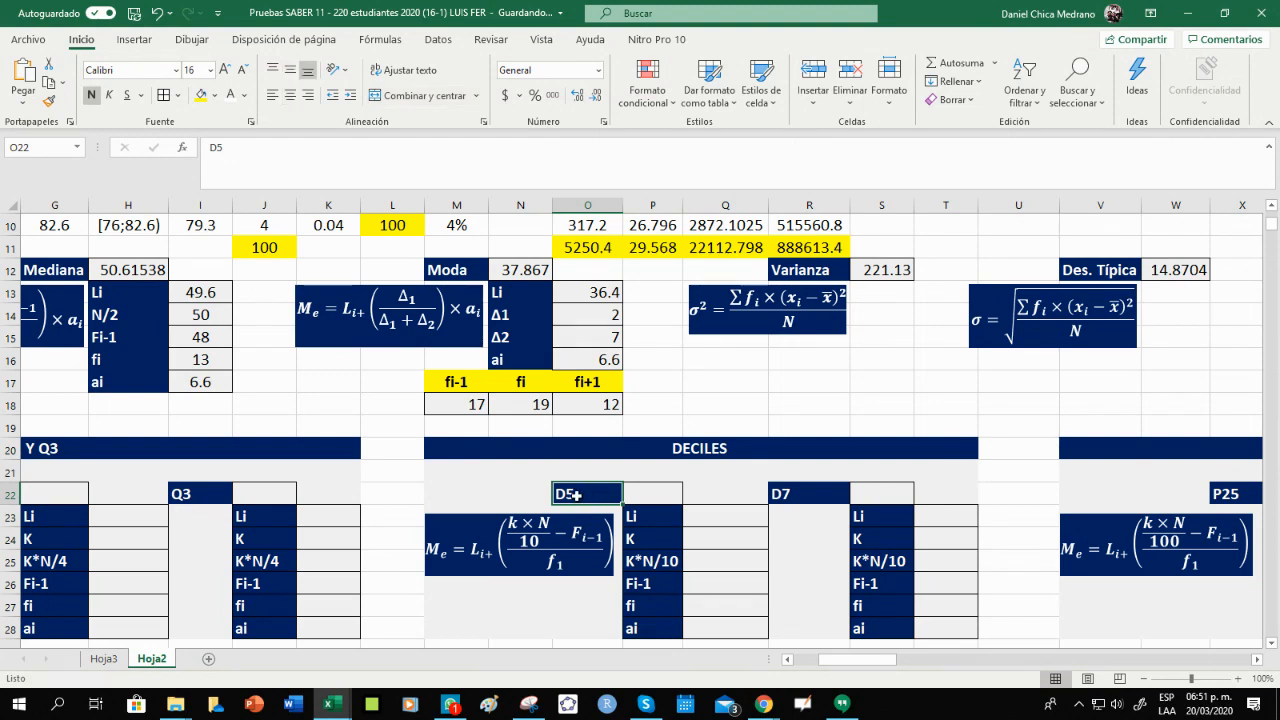
# Compare the D5 block with Q2 and the median's cell formula, and examine the D7 block in the DECILES section.
pyautogui.moveTo(844, 668); pyautogui.dragTo(831, 668)
pyautogui.click(1012, 494)
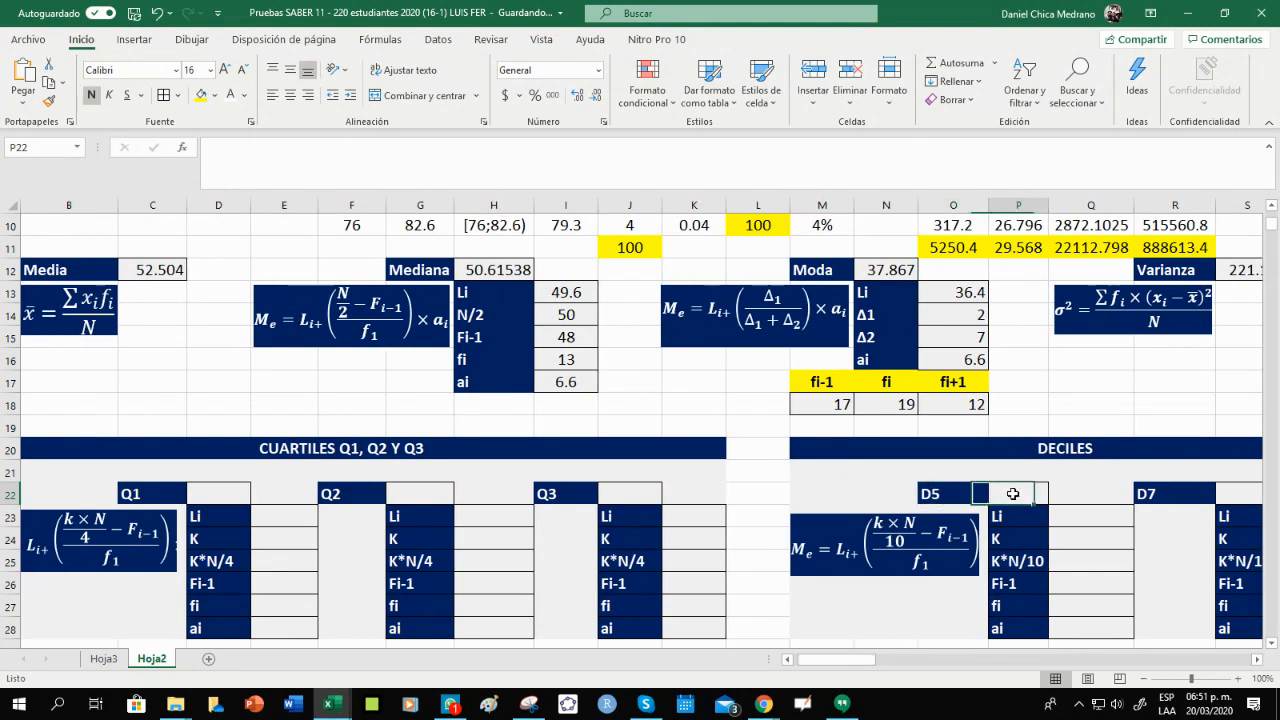
pyautogui.click(425, 495)
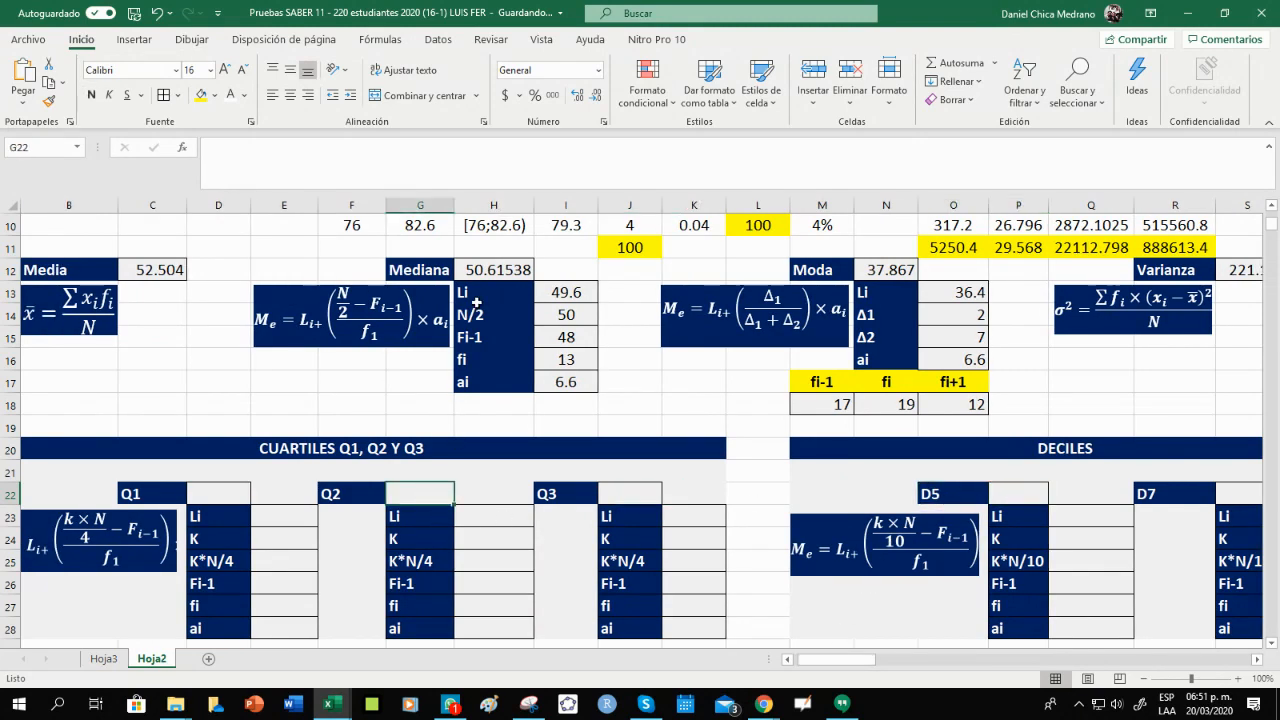
pyautogui.click(493, 272)
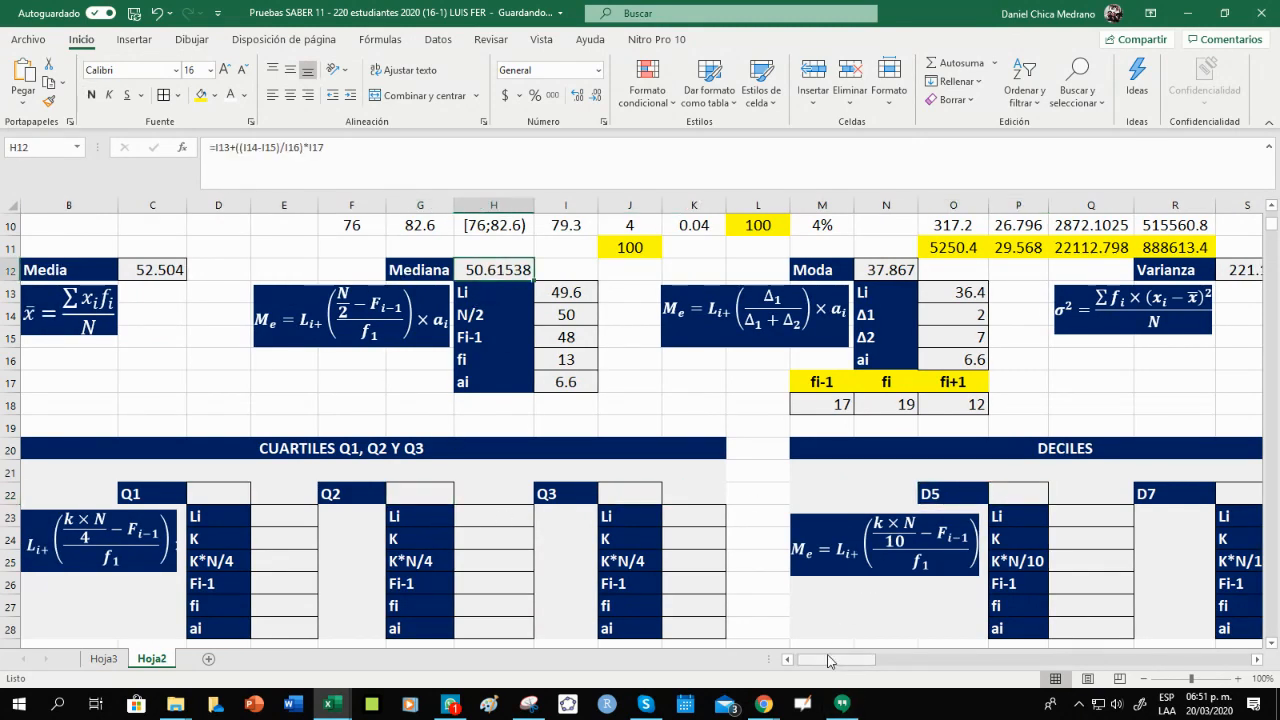
pyautogui.moveTo(830, 660); pyautogui.dragTo(852, 662)
pyautogui.click(882, 494)
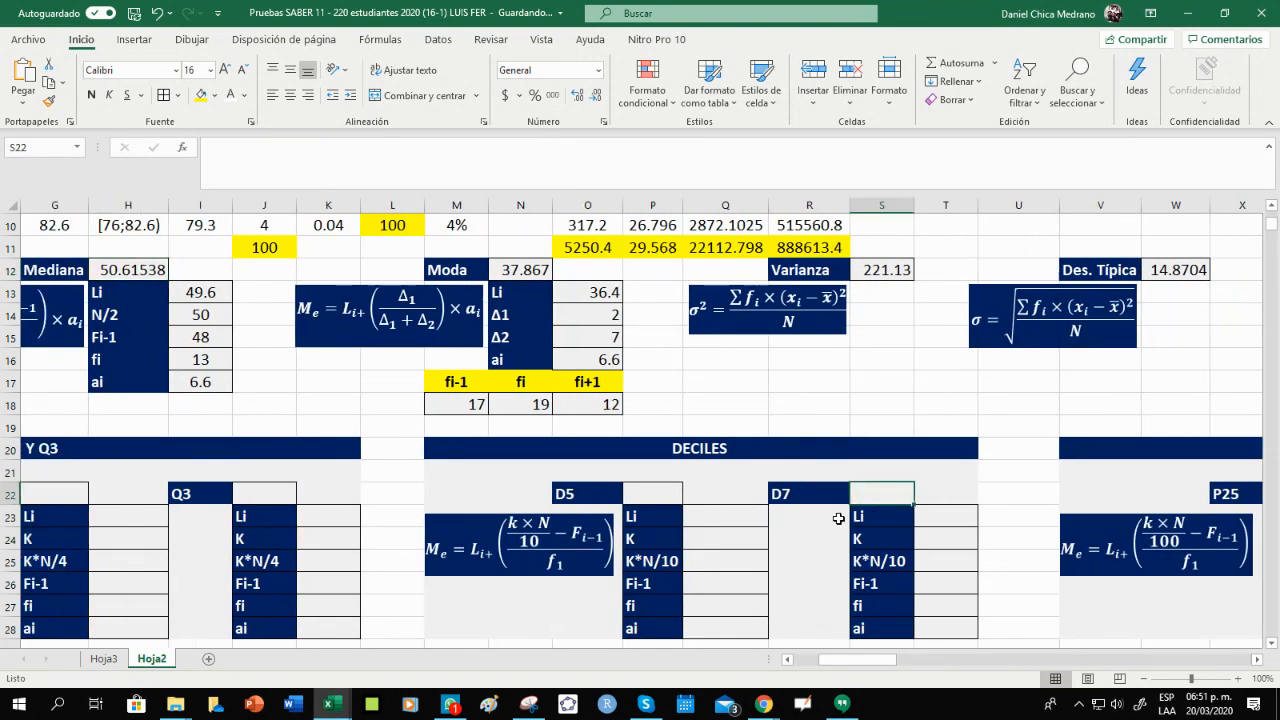
pyautogui.moveTo(812, 493); pyautogui.dragTo(873, 499)
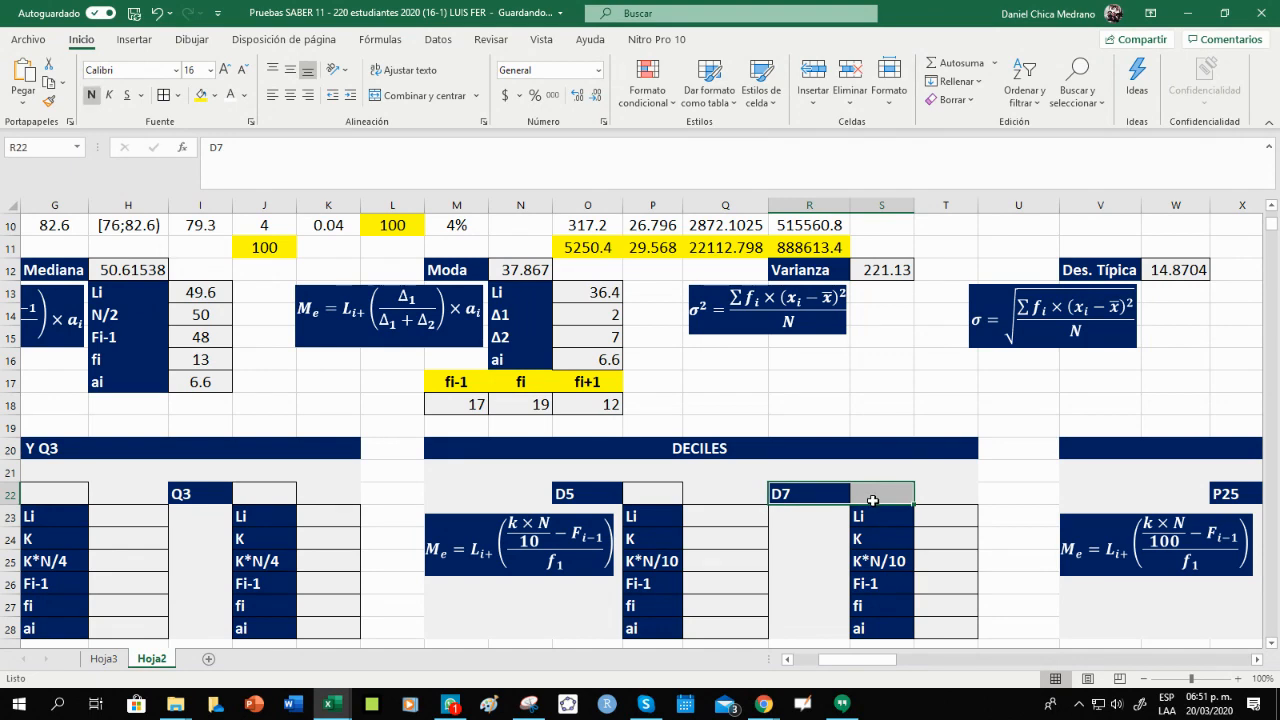
# Examine the PERCENTILES section with its P25 and P50 blocks.
pyautogui.moveTo(876, 660); pyautogui.dragTo(922, 668)
pyautogui.click(651, 450)
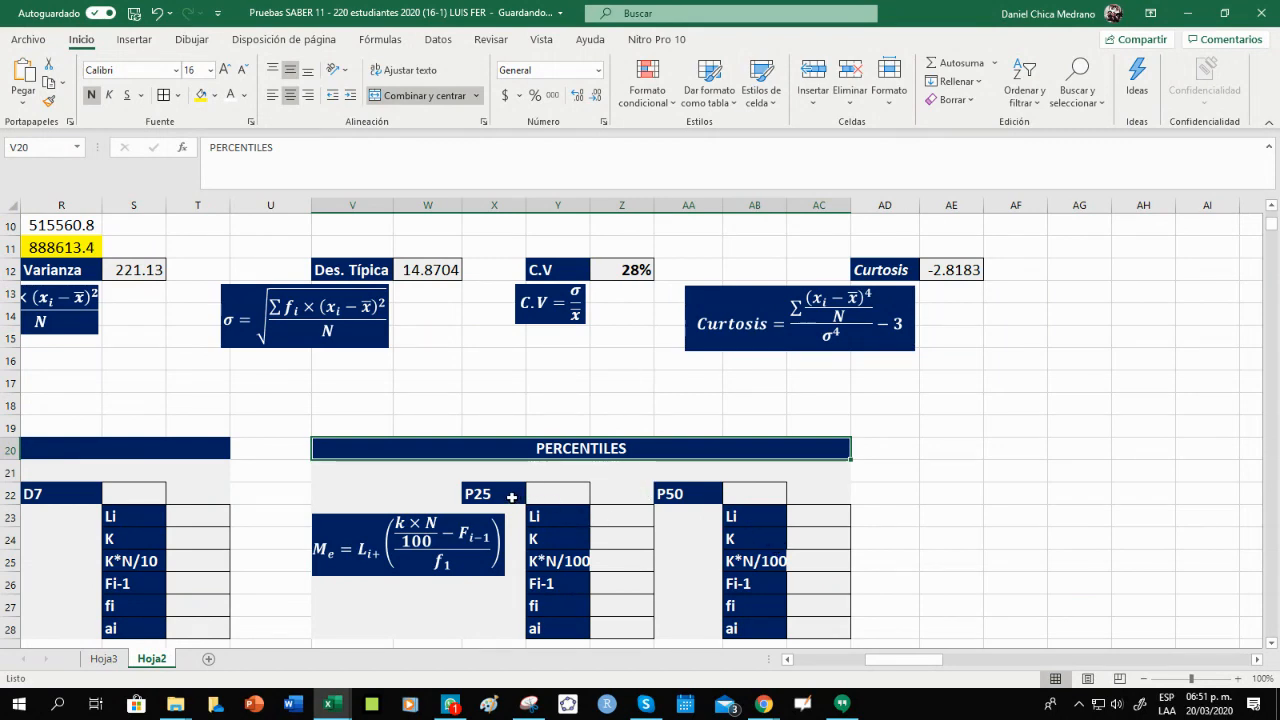
pyautogui.moveTo(517, 494); pyautogui.dragTo(560, 494)
pyautogui.click(511, 498)
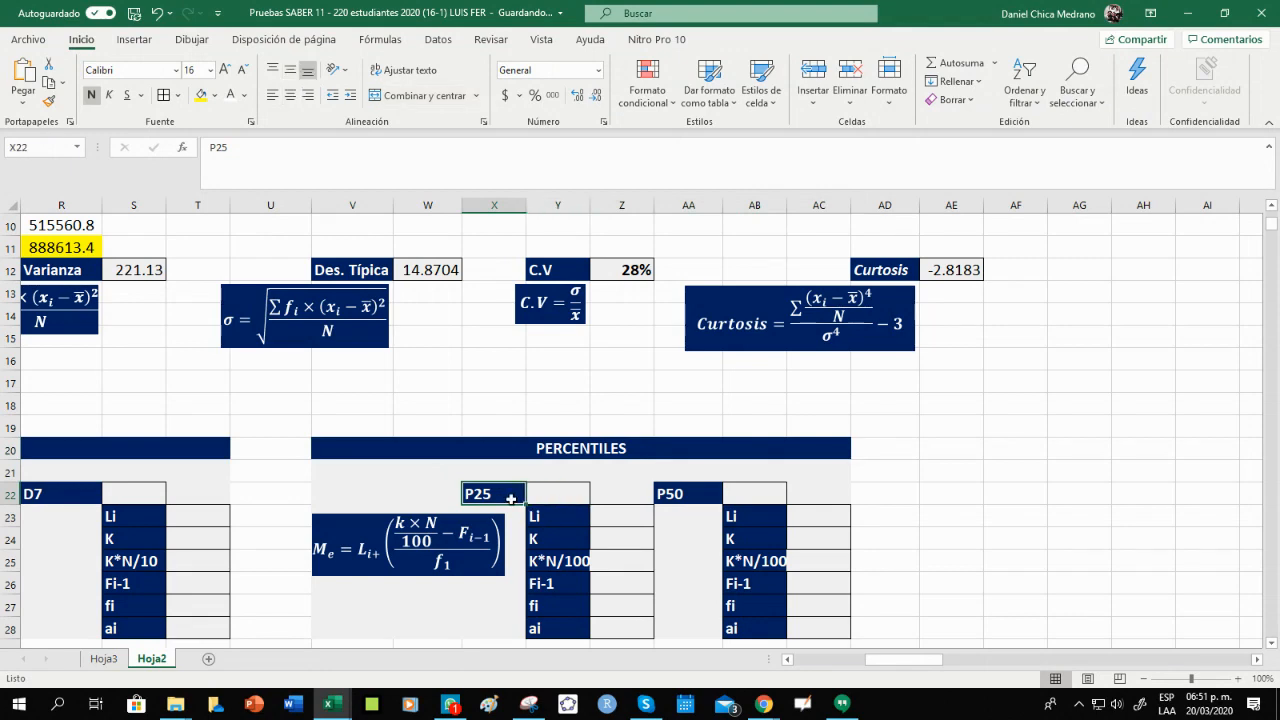
pyautogui.moveTo(520, 496); pyautogui.dragTo(586, 494)
pyautogui.moveTo(668, 494); pyautogui.dragTo(745, 494)
# Compare the Q2 result cell with the median's cell formula and return to the quartiles section.
pyautogui.moveTo(895, 662); pyautogui.dragTo(794, 666)
pyautogui.click(396, 494)
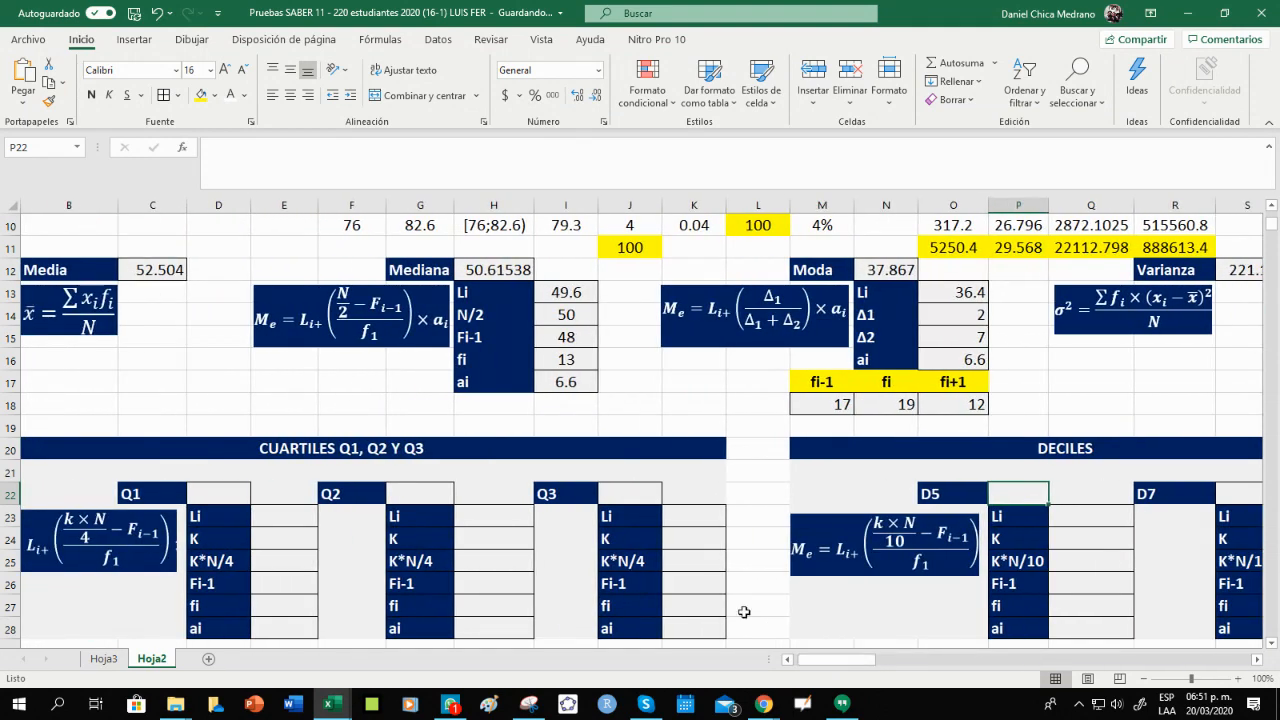
pyautogui.click(430, 493)
pyautogui.scroll(1, 430, 493)
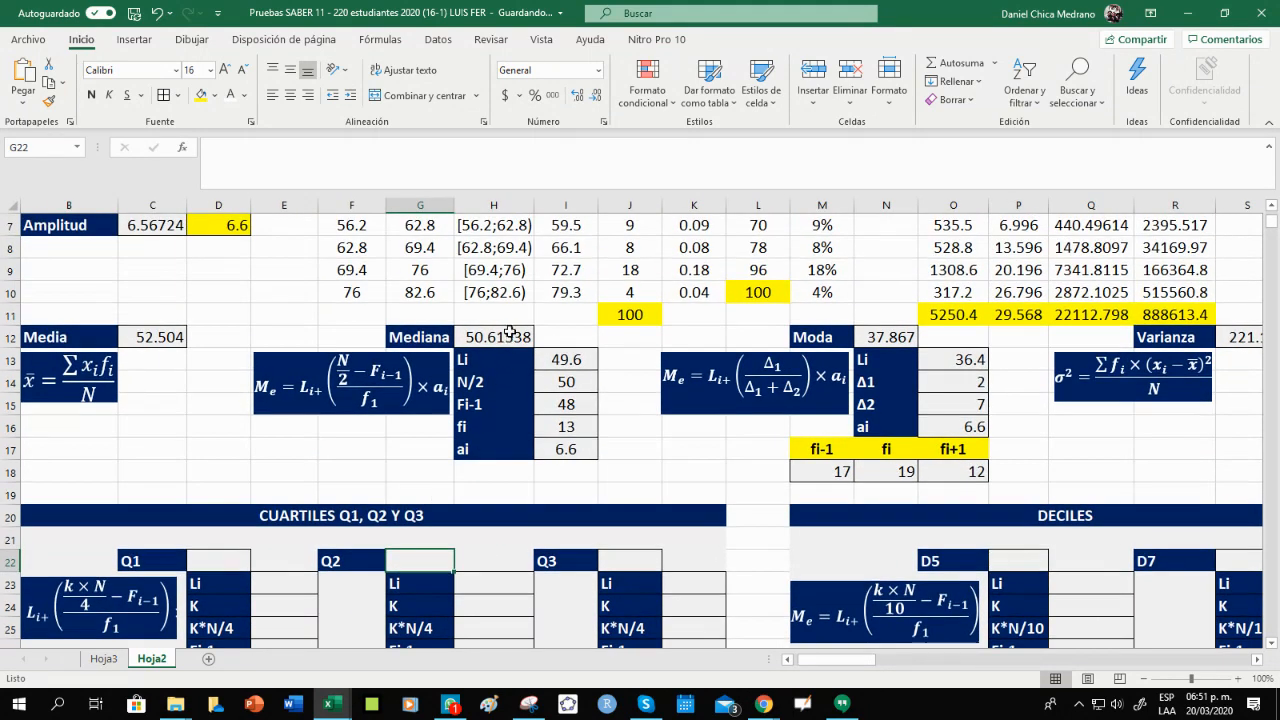
pyautogui.click(507, 337)
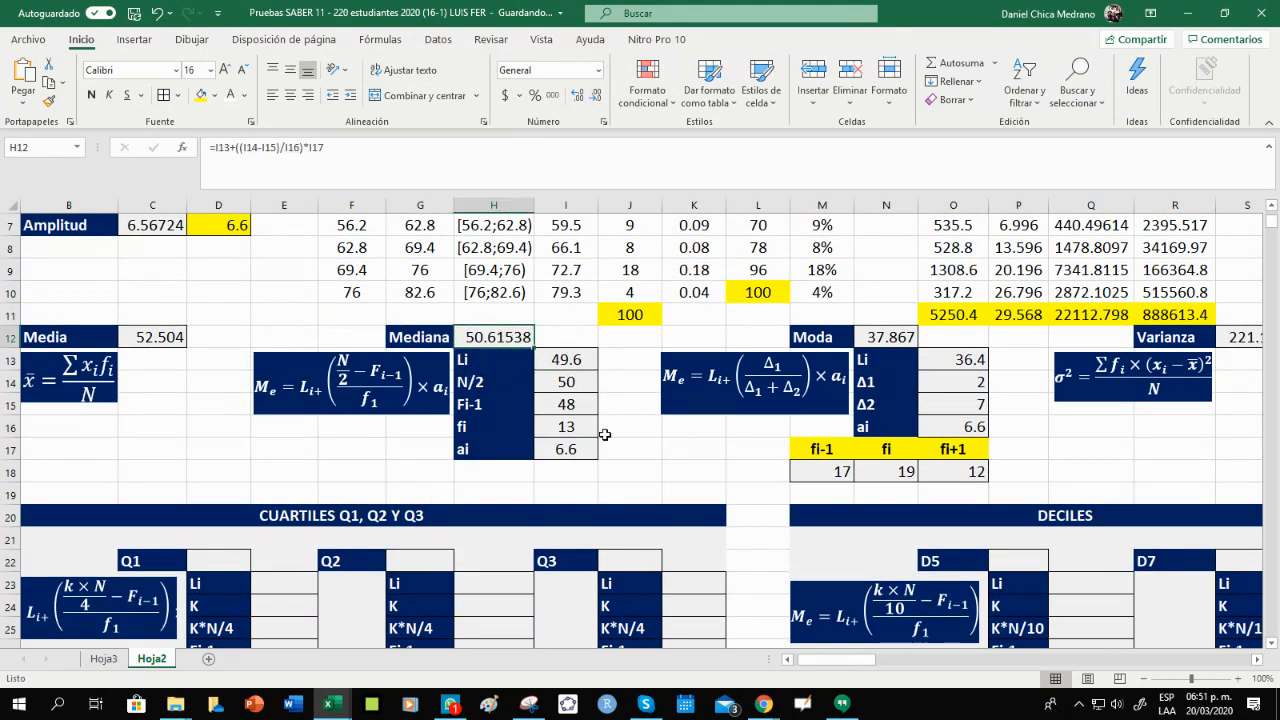
pyautogui.scroll(-2, 694, 491)
pyautogui.moveTo(857, 660); pyautogui.dragTo(780, 665)
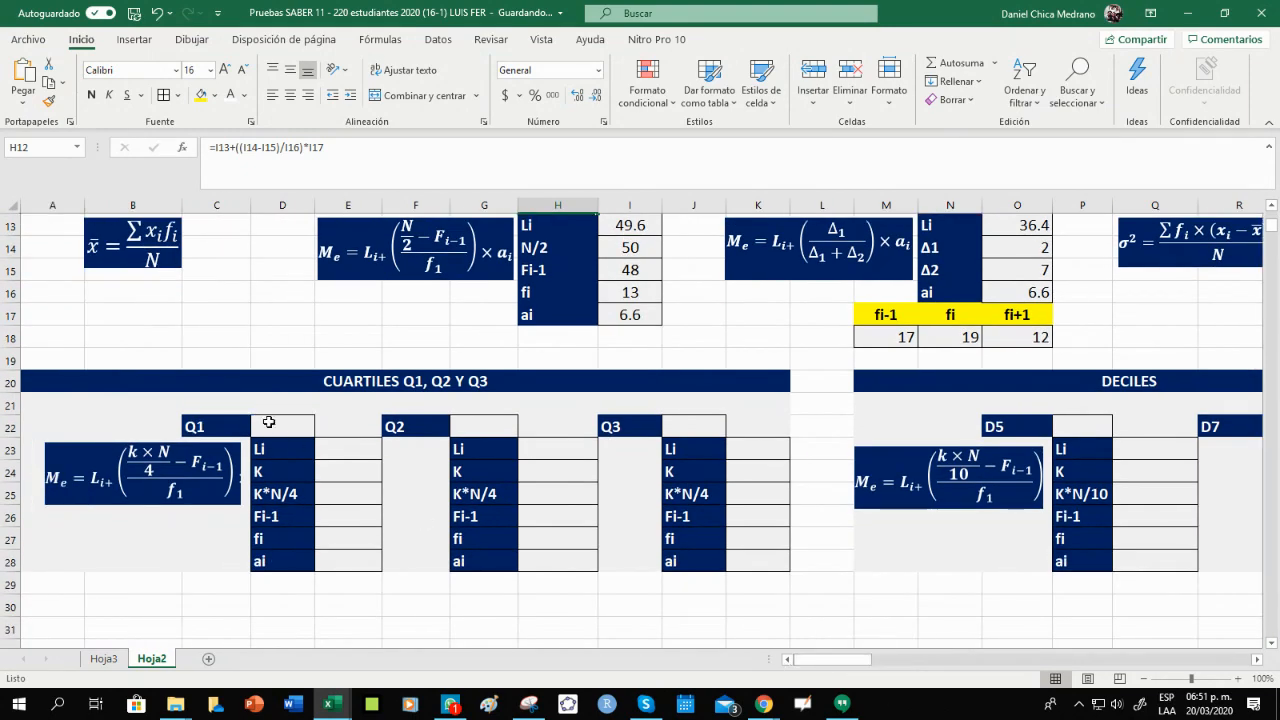
# Check the quartile number in the Q1, Q2 and Q3 labels and enter 1 as K in the Q1 block.
pyautogui.click(270, 426)
pyautogui.click(341, 495)
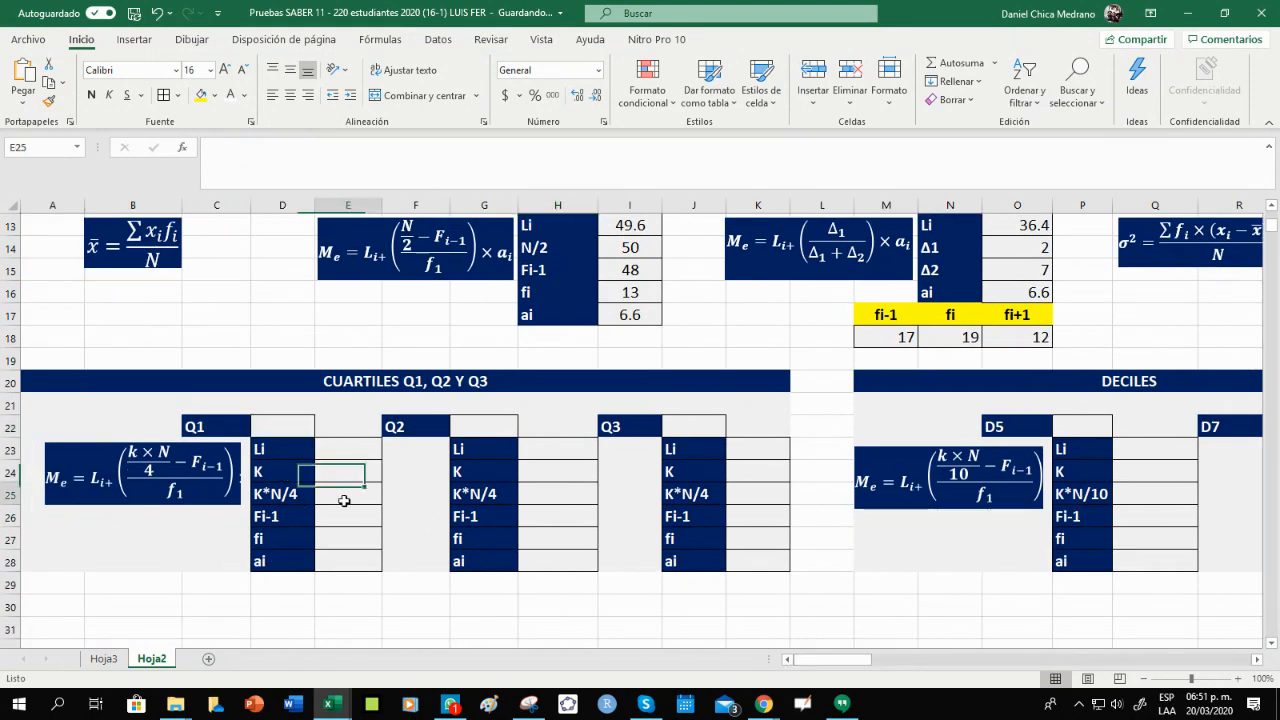
pyautogui.scroll(1, 470, 400)
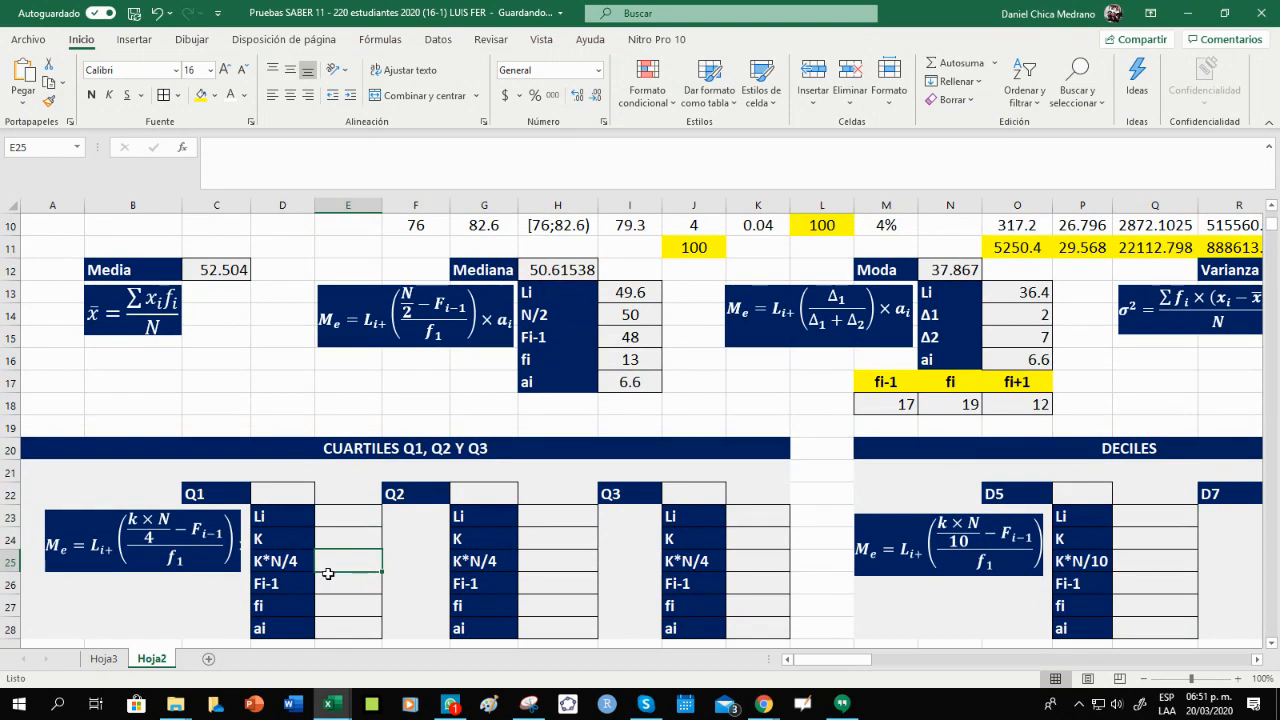
pyautogui.click(284, 545)
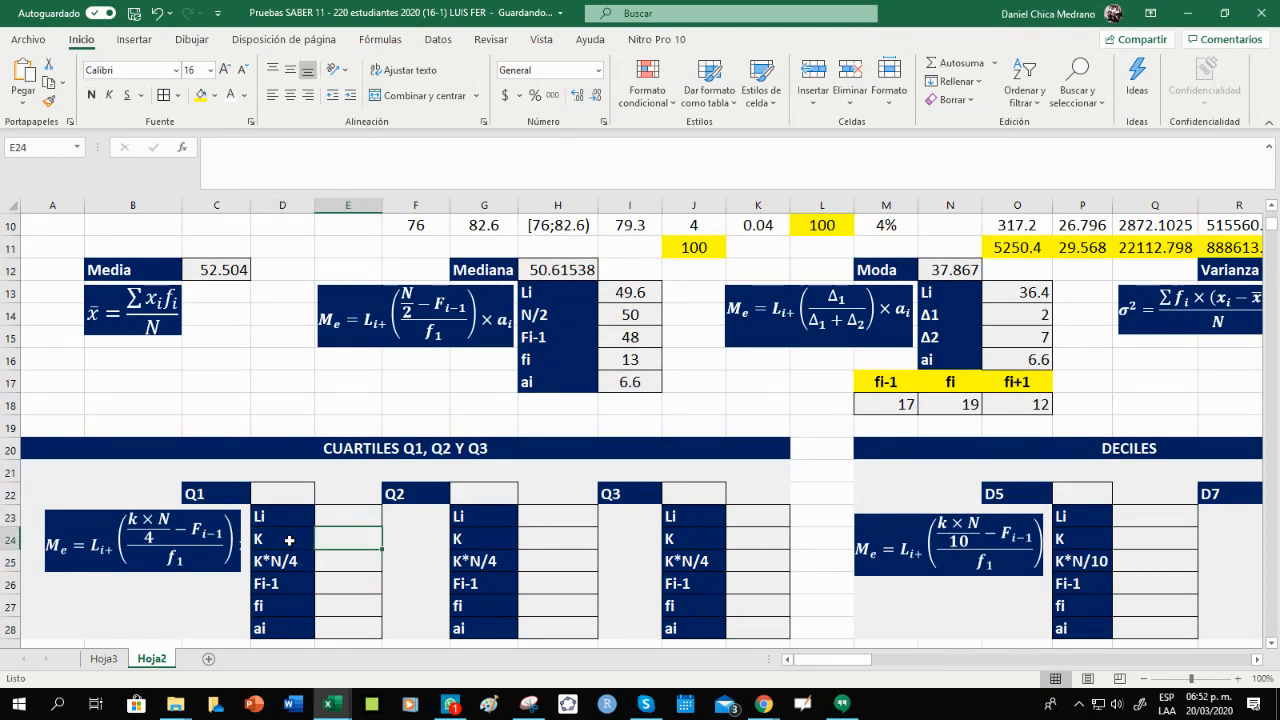
pyautogui.doubleClick(210, 493)
pyautogui.moveTo(210, 493); pyautogui.dragTo(200, 493)
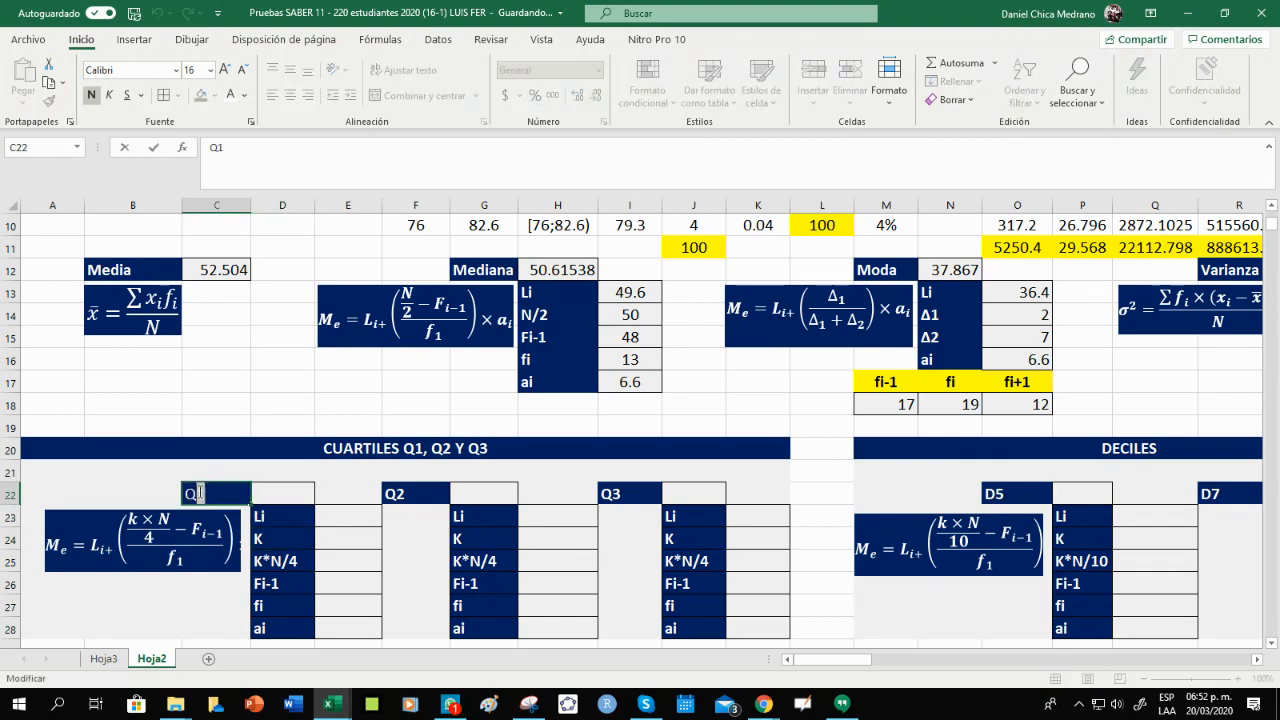
pyautogui.click(312, 540)
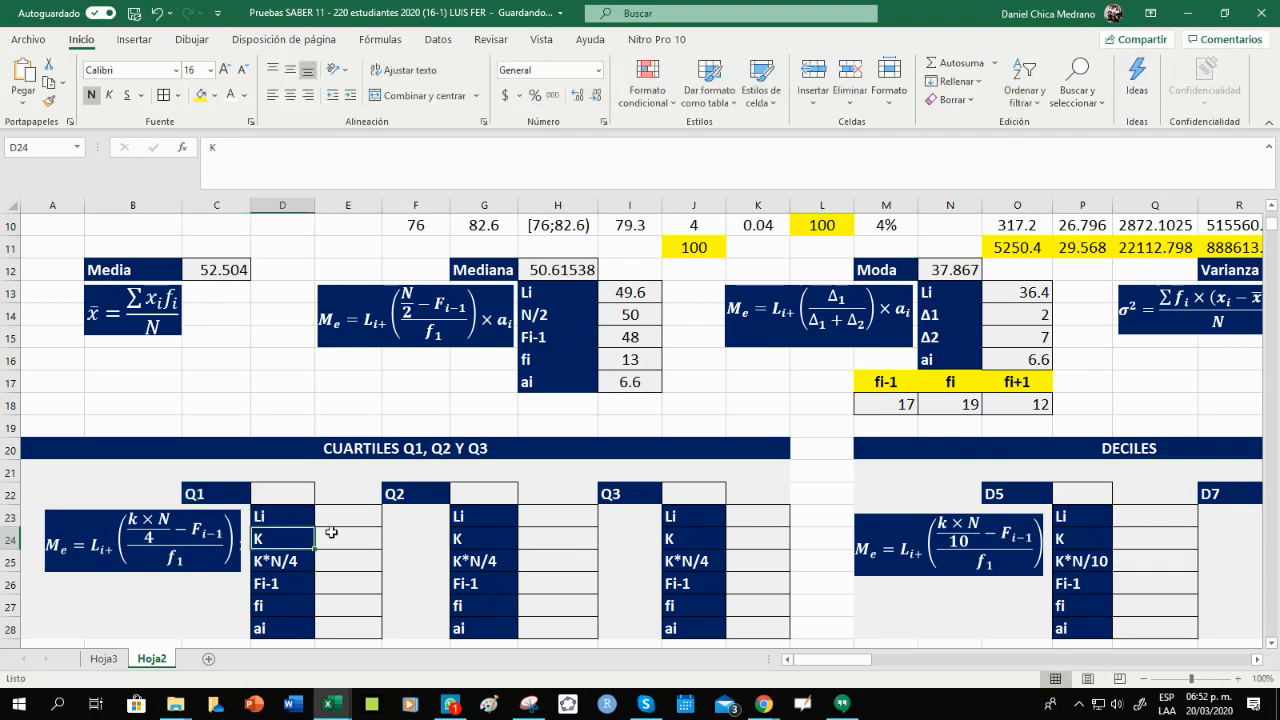
pyautogui.click(414, 494)
pyautogui.click(615, 498)
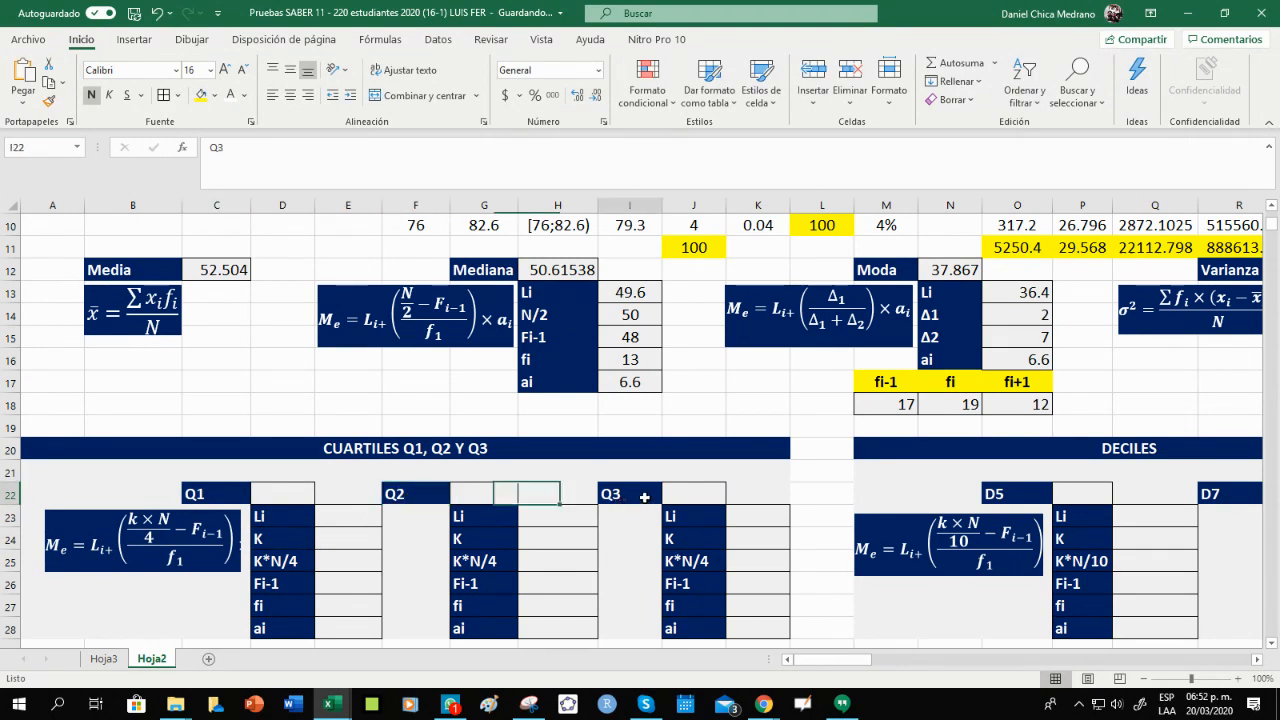
pyautogui.click(330, 540)
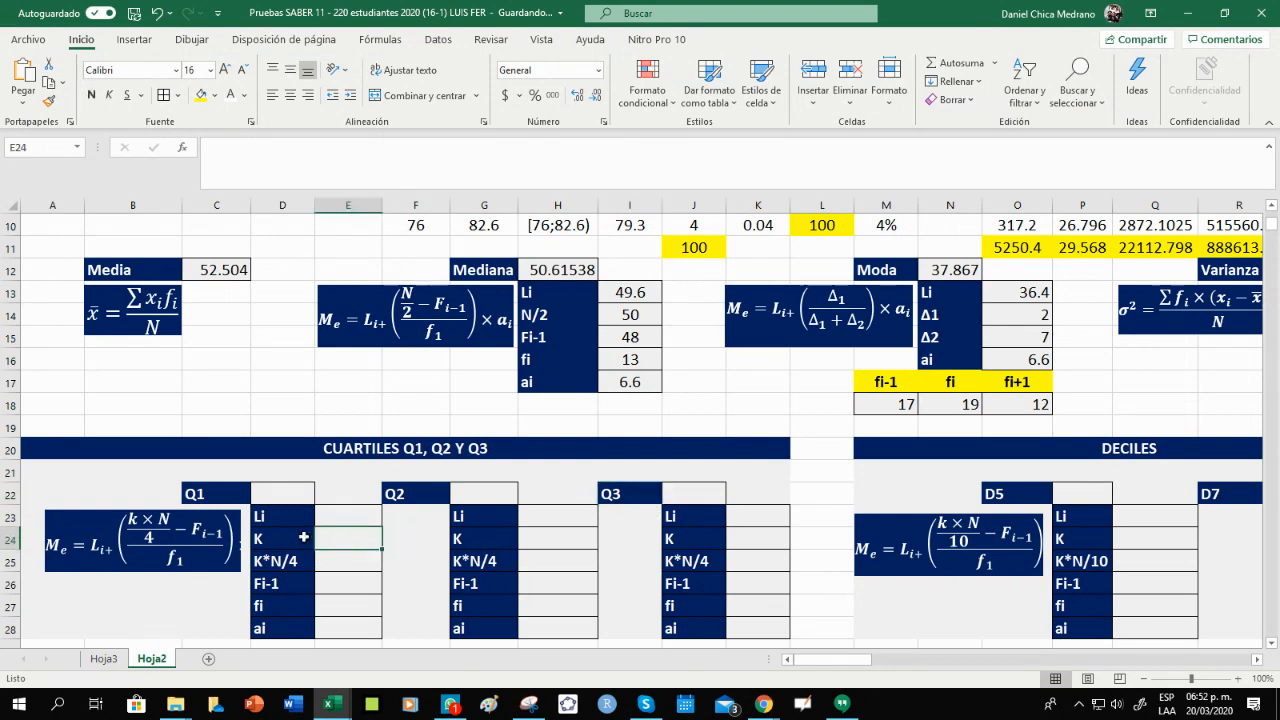
pyautogui.write('1')
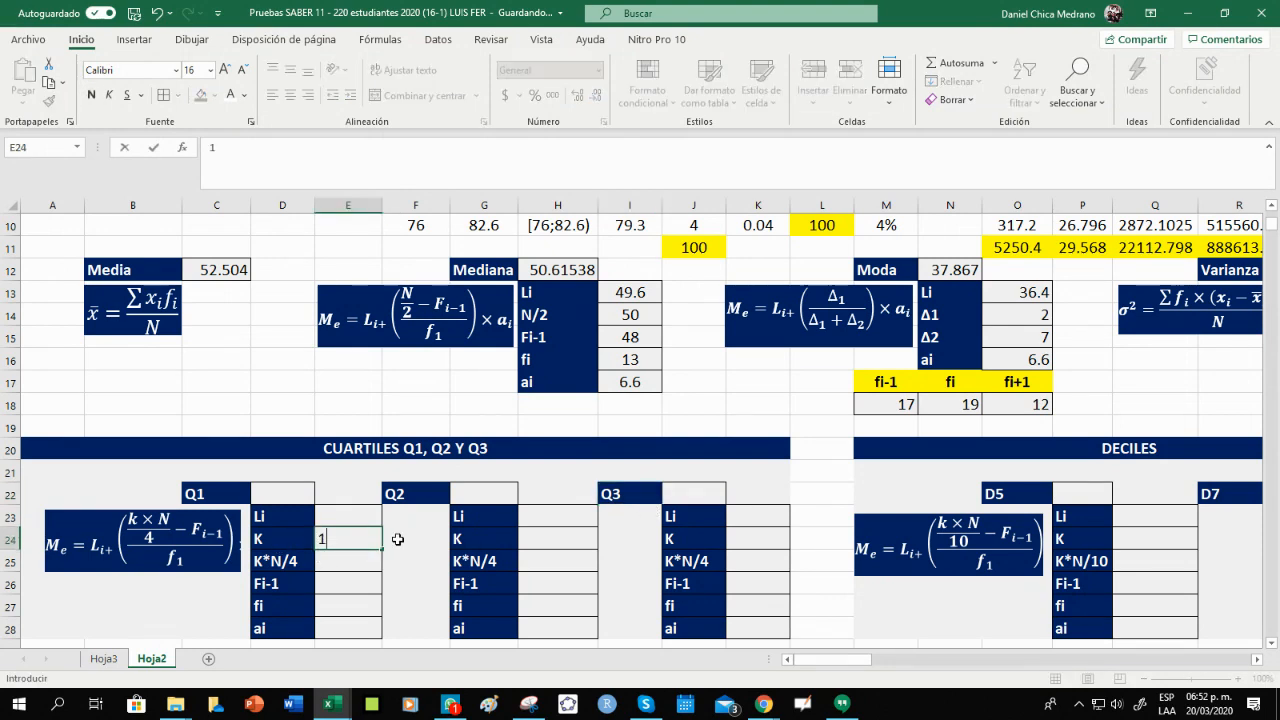
pyautogui.press('Return')
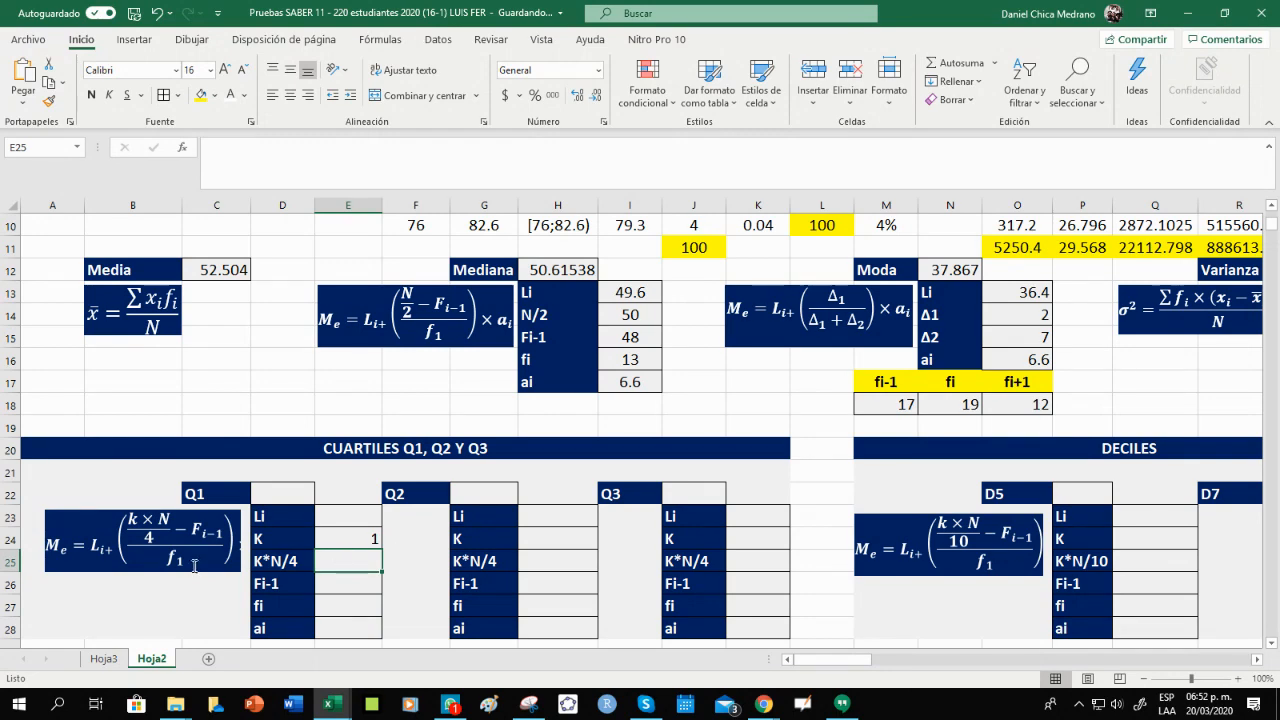
# Calculate K*N/4 in the Q1 block with the formula =E24*C2/4, using its K and the sample size N.
pyautogui.click(300, 562)
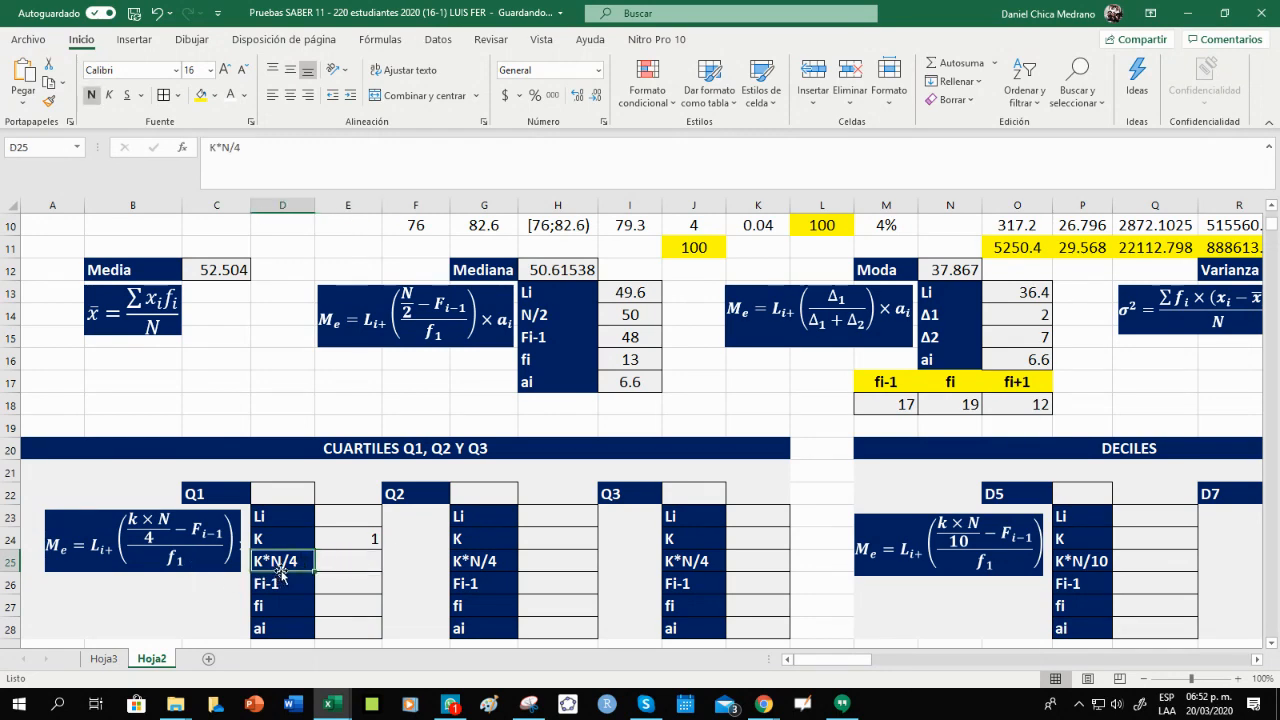
pyautogui.click(330, 562)
pyautogui.write('=')
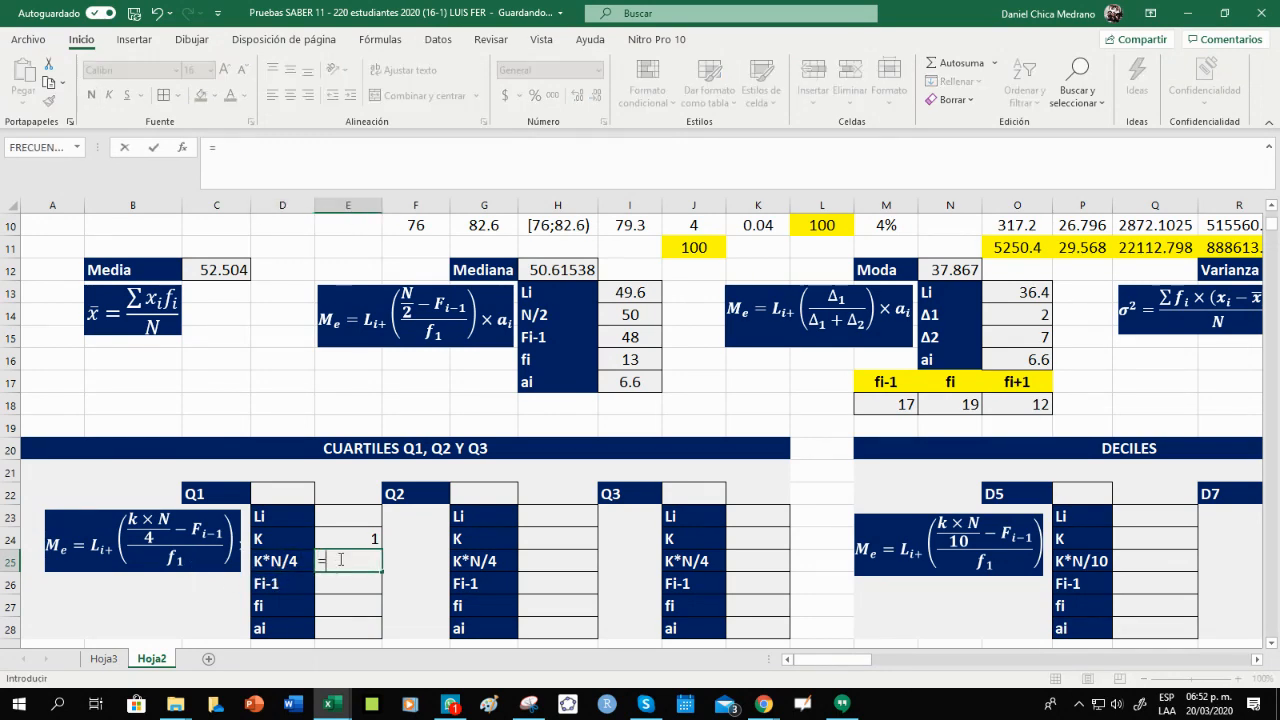
pyautogui.click(352, 540)
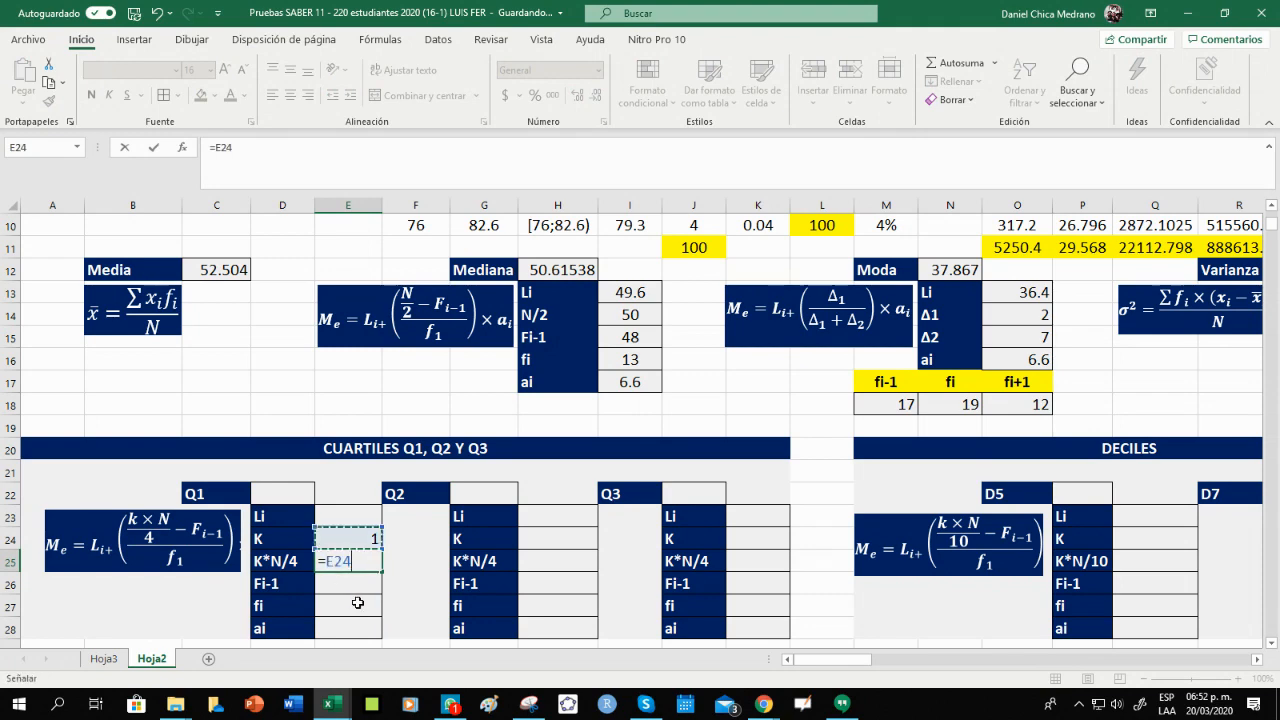
pyautogui.write('*')
pyautogui.scroll(3, 330, 534)
pyautogui.click(246, 245)
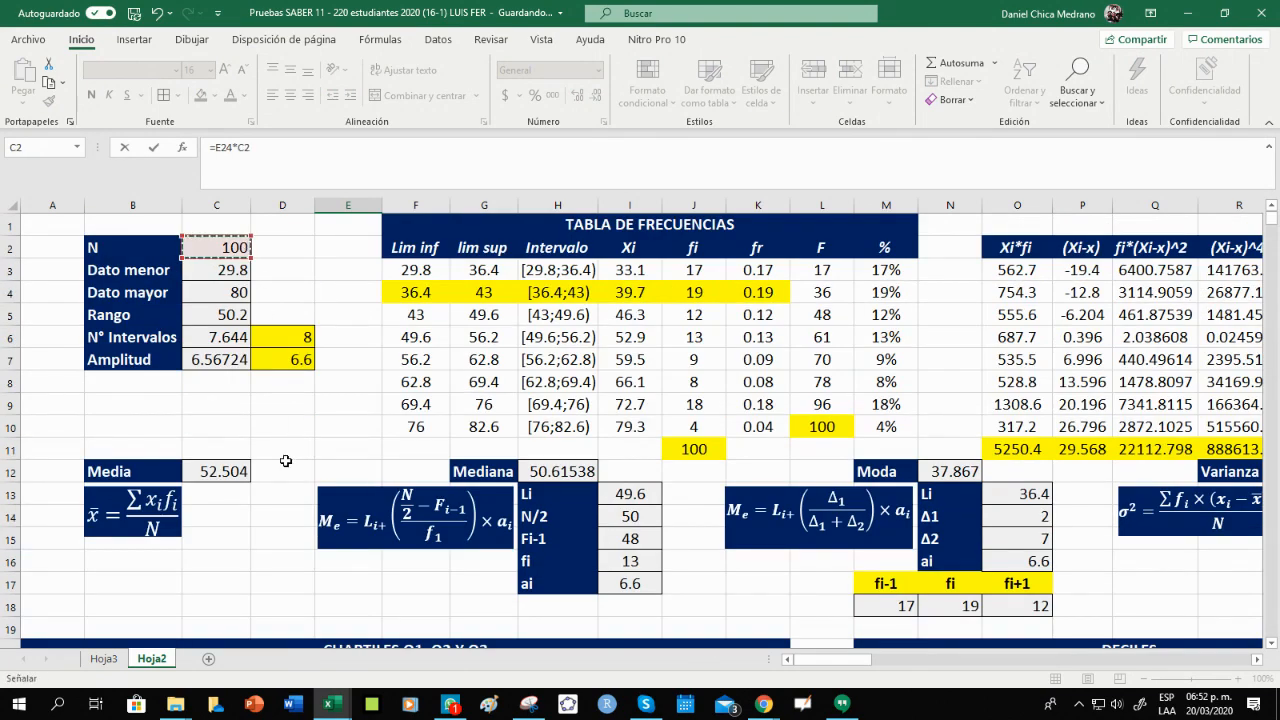
pyautogui.scroll(-4, 288, 466)
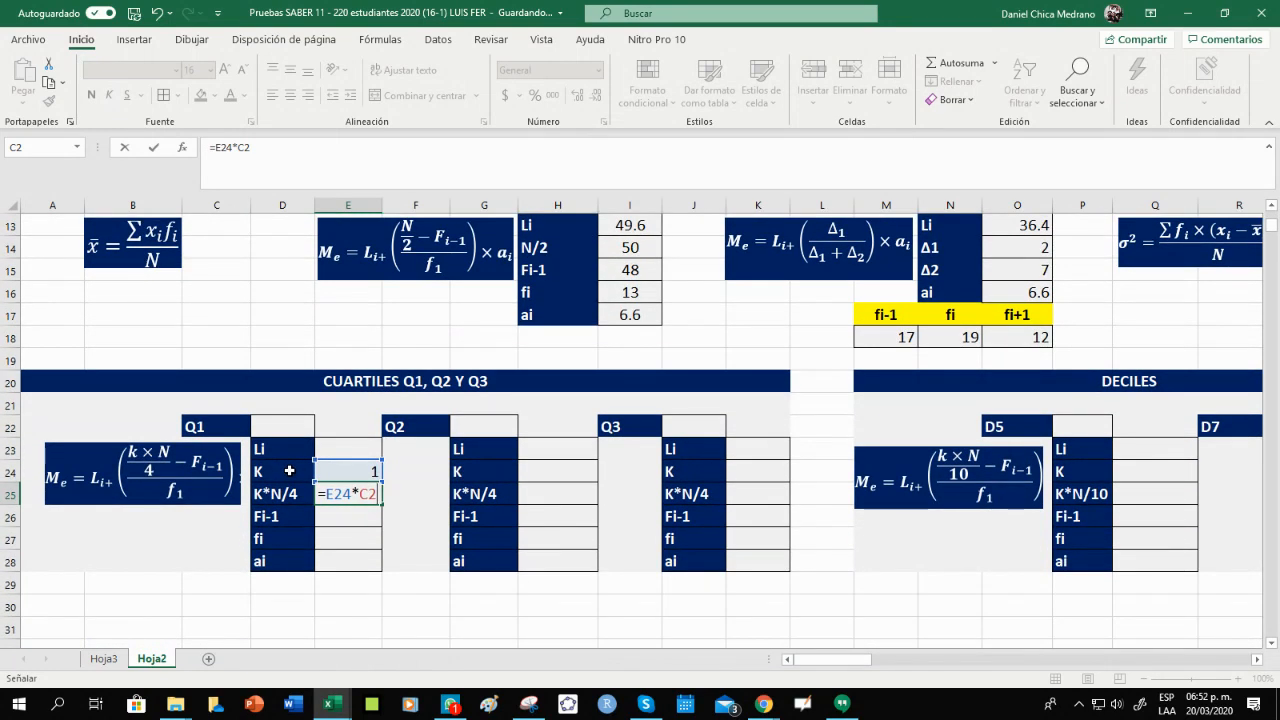
pyautogui.write('/4')
pyautogui.press('Return')
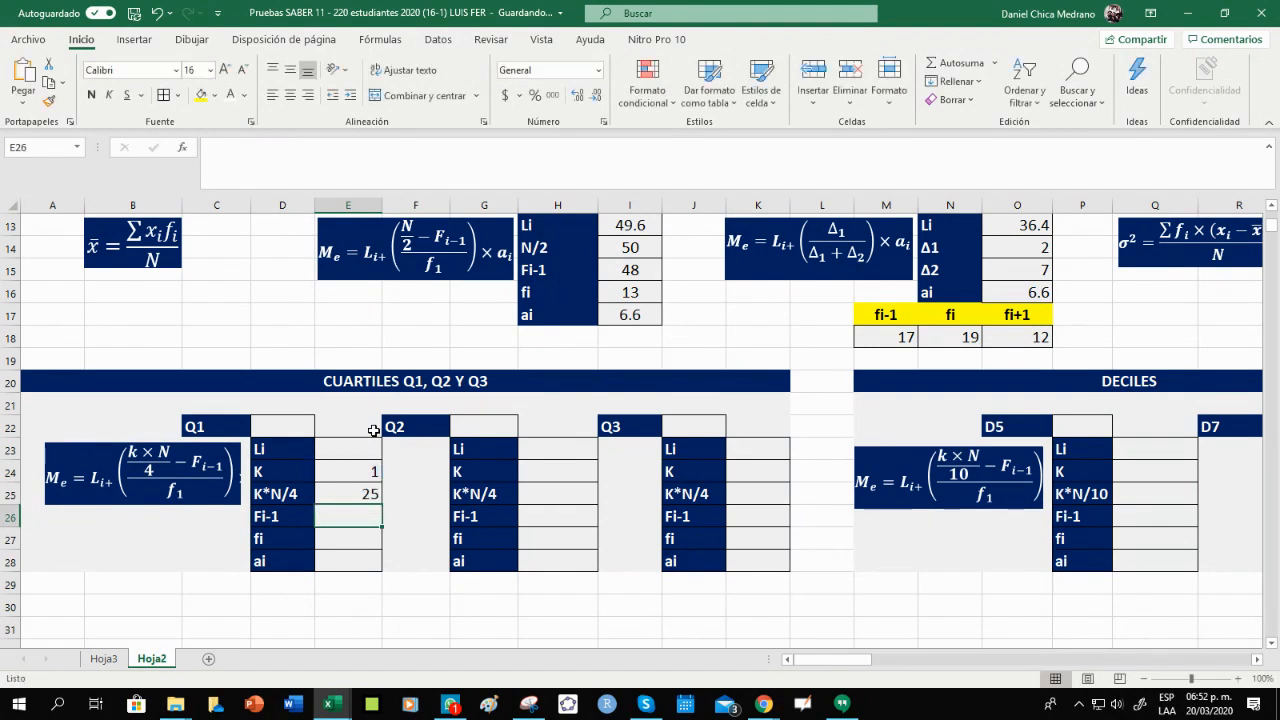
# Remove the yellow fill from the [36.4;43) class row and from the cumulative frequency column F of the frequency table.
pyautogui.click(364, 492)
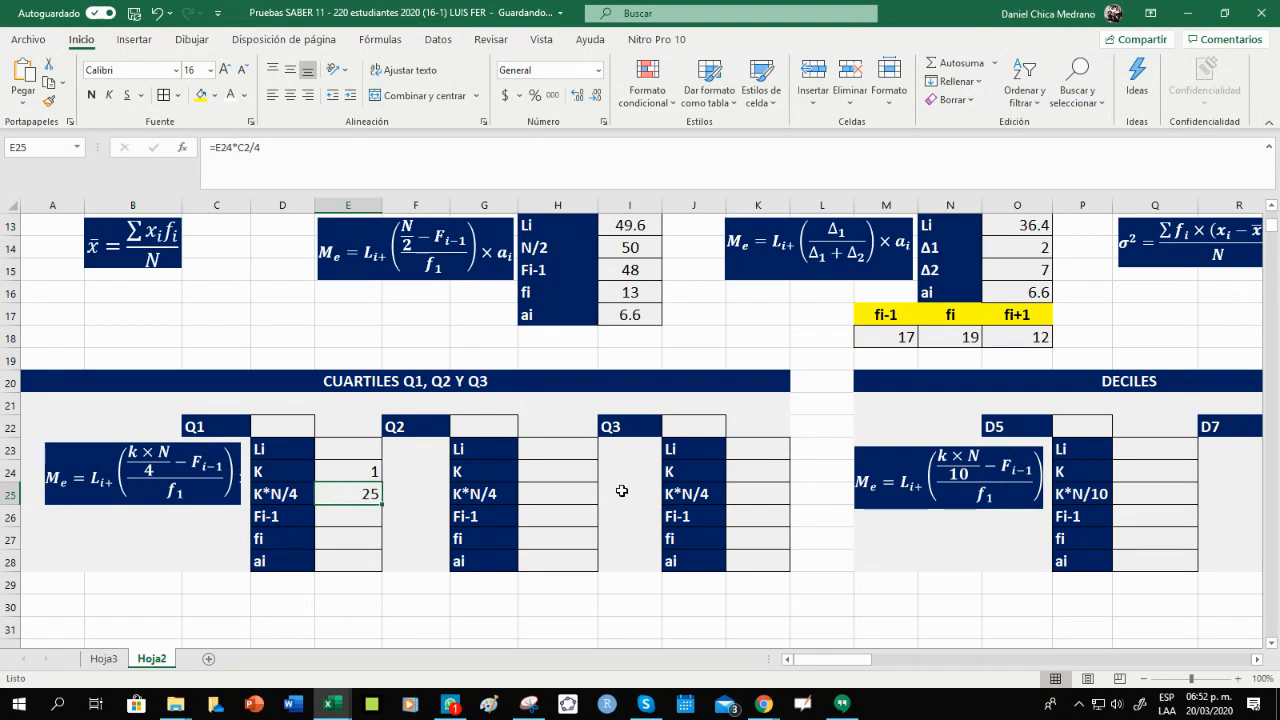
pyautogui.scroll(4, 621, 490)
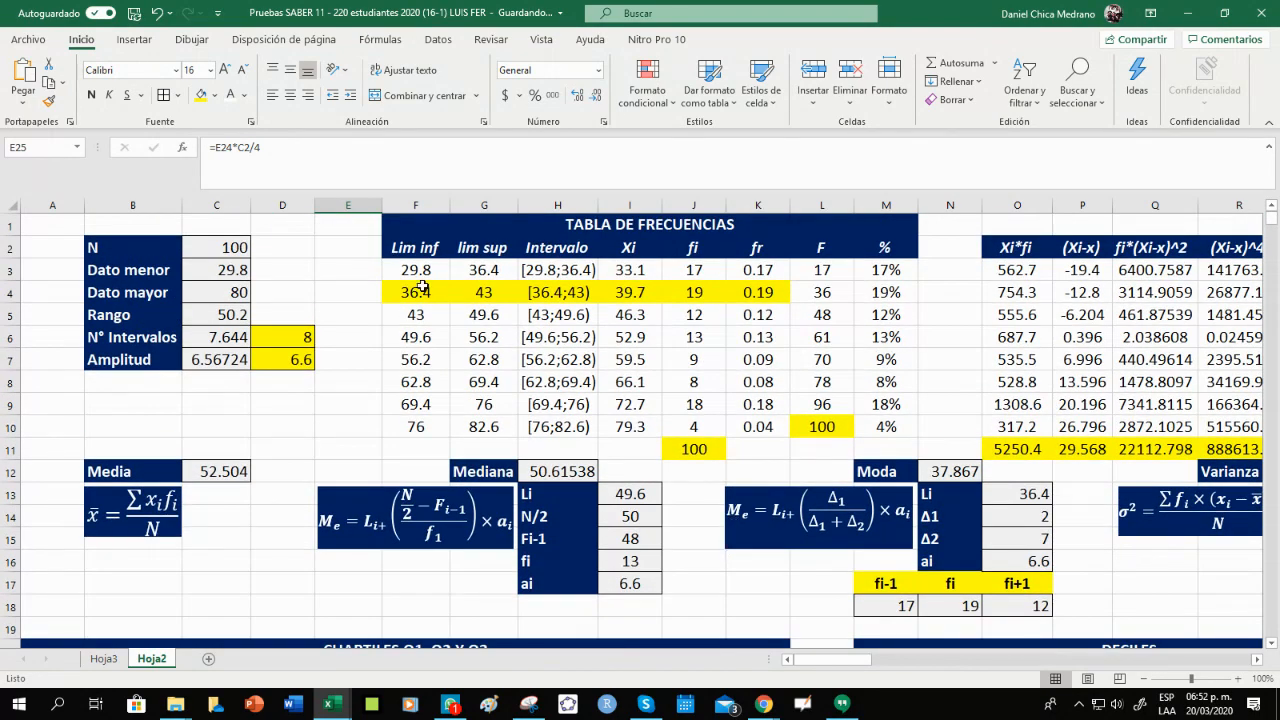
pyautogui.moveTo(422, 287); pyautogui.dragTo(758, 292)
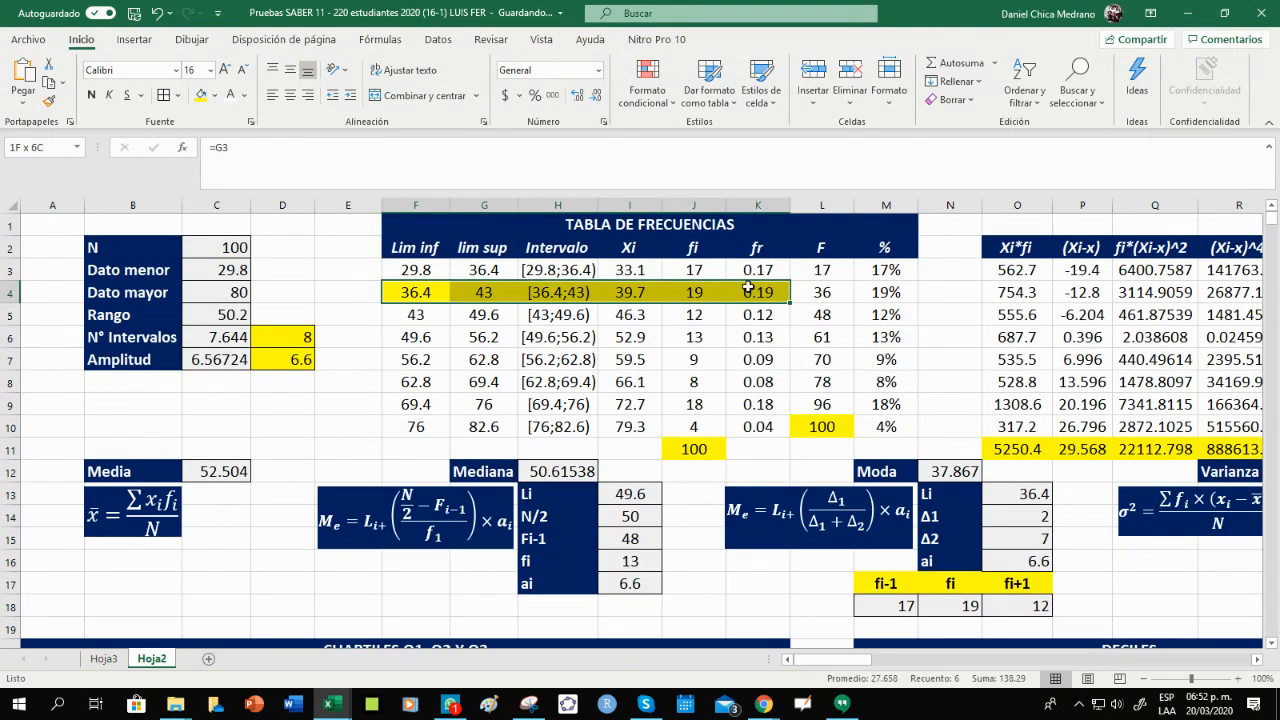
pyautogui.click(214, 95)
pyautogui.click(222, 272)
pyautogui.click(224, 271)
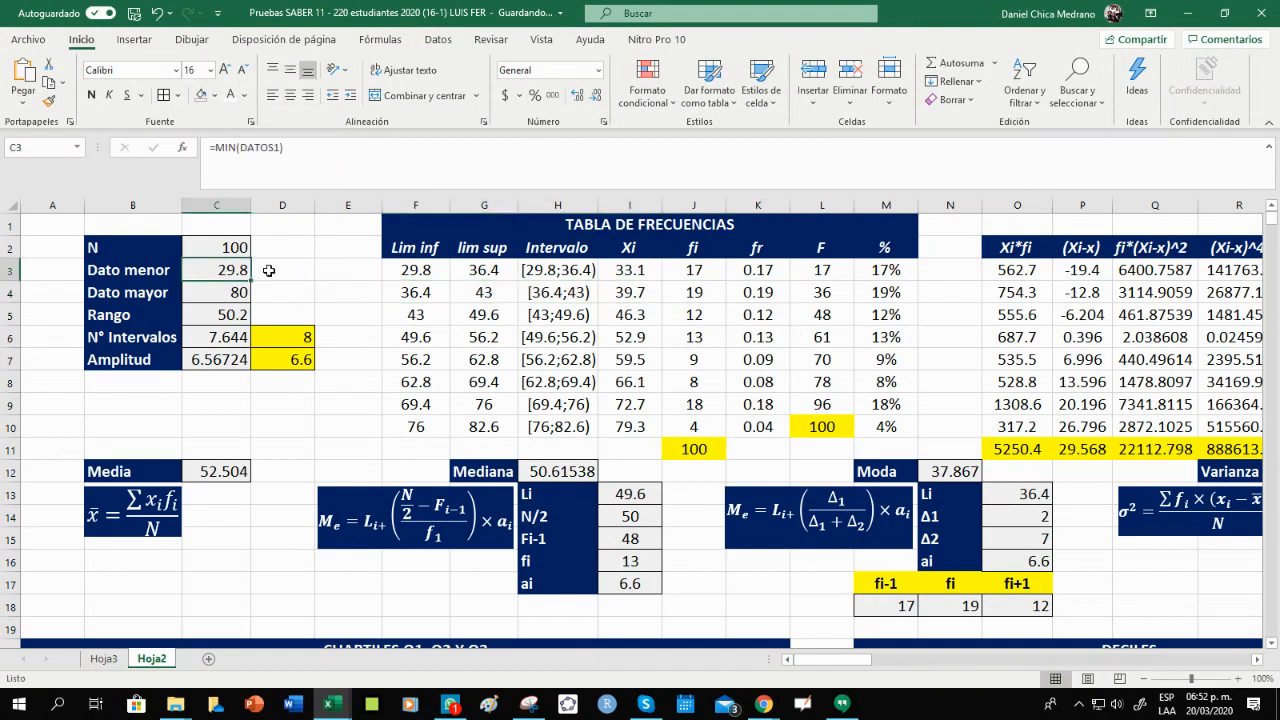
pyautogui.moveTo(818, 268); pyautogui.dragTo(815, 424)
pyautogui.click(203, 95)
# Compare Q1's K*N/4 value with the cumulative frequencies in column F to locate the class containing the first quartile.
pyautogui.click(830, 270)
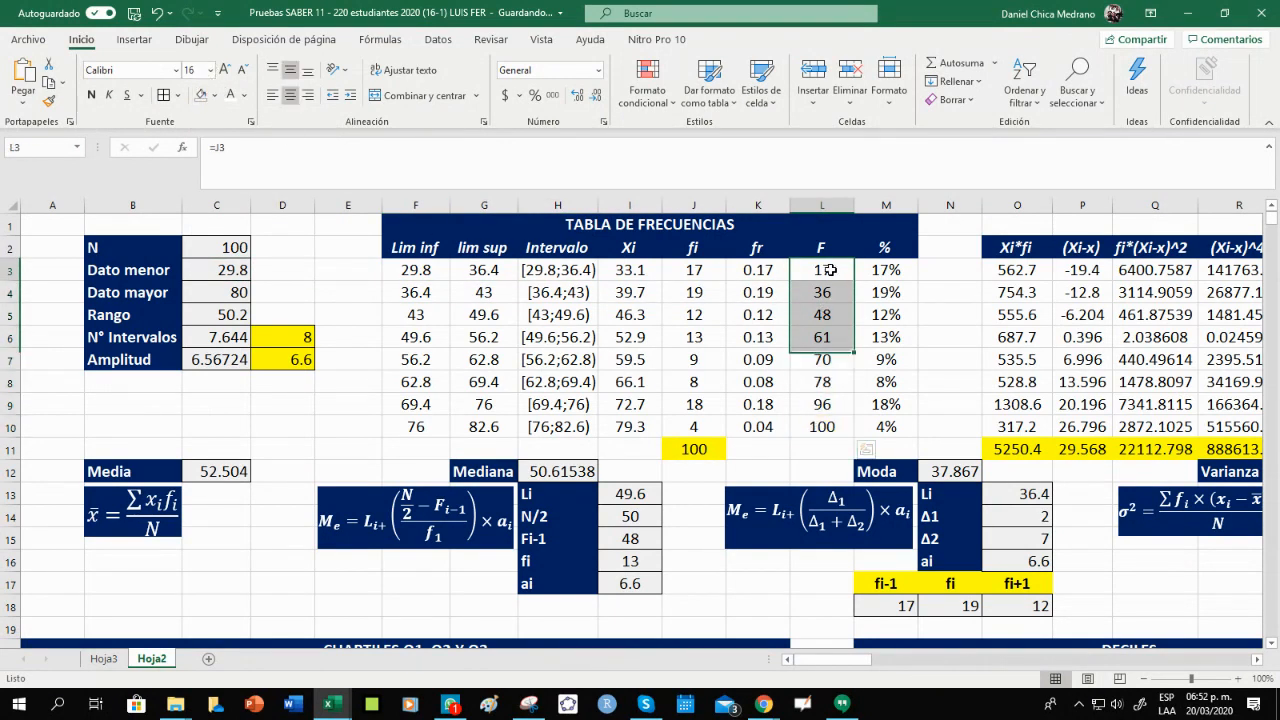
pyautogui.moveTo(830, 270); pyautogui.dragTo(822, 427)
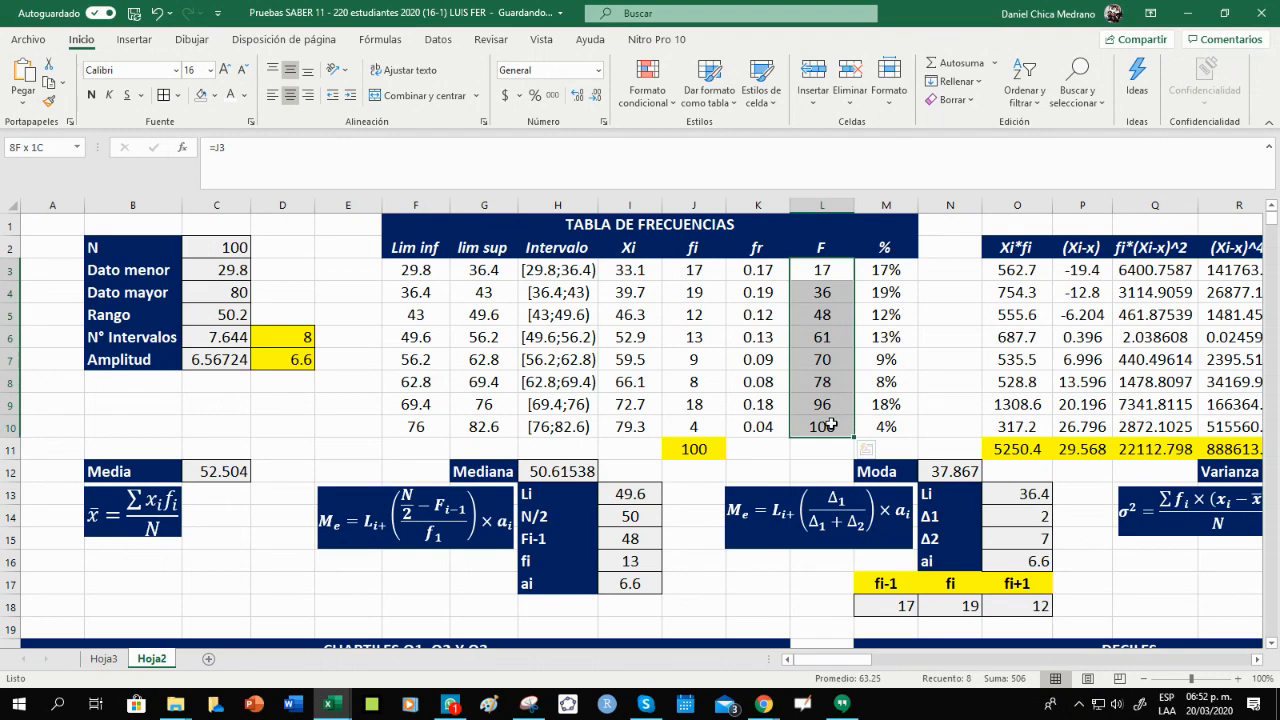
pyautogui.click(832, 338)
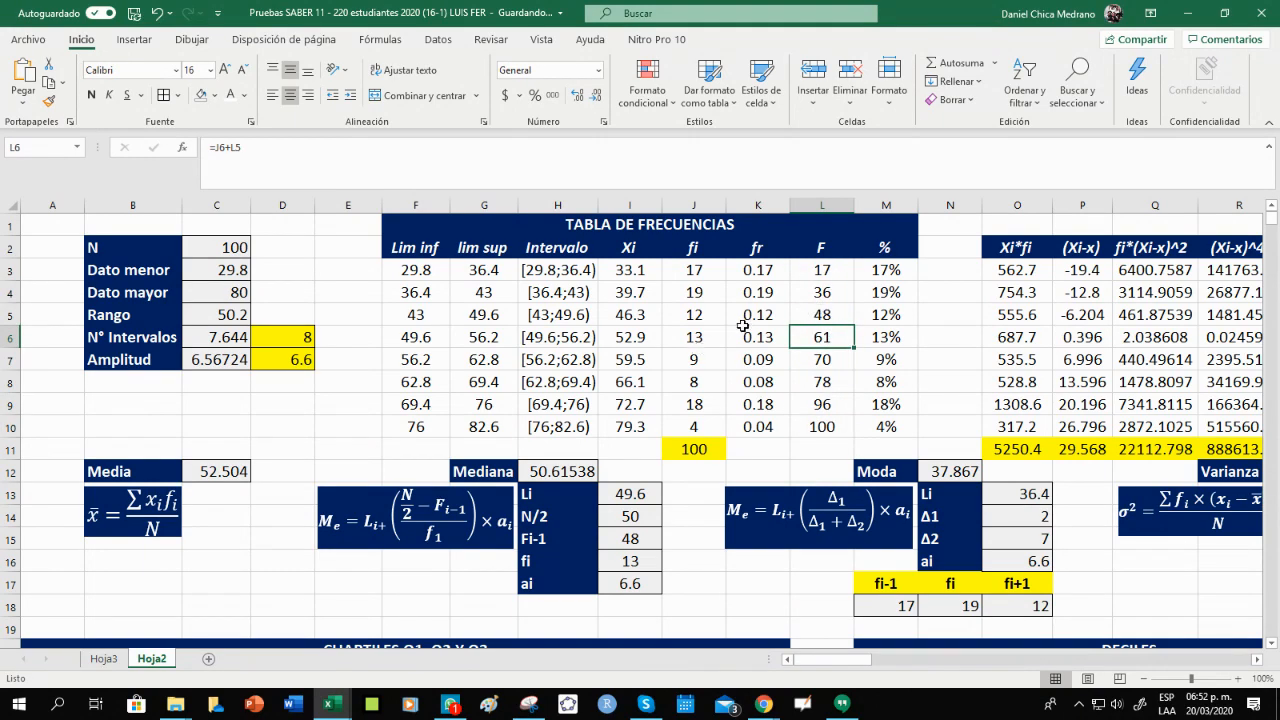
pyautogui.scroll(-5, 676, 338)
pyautogui.click(366, 426)
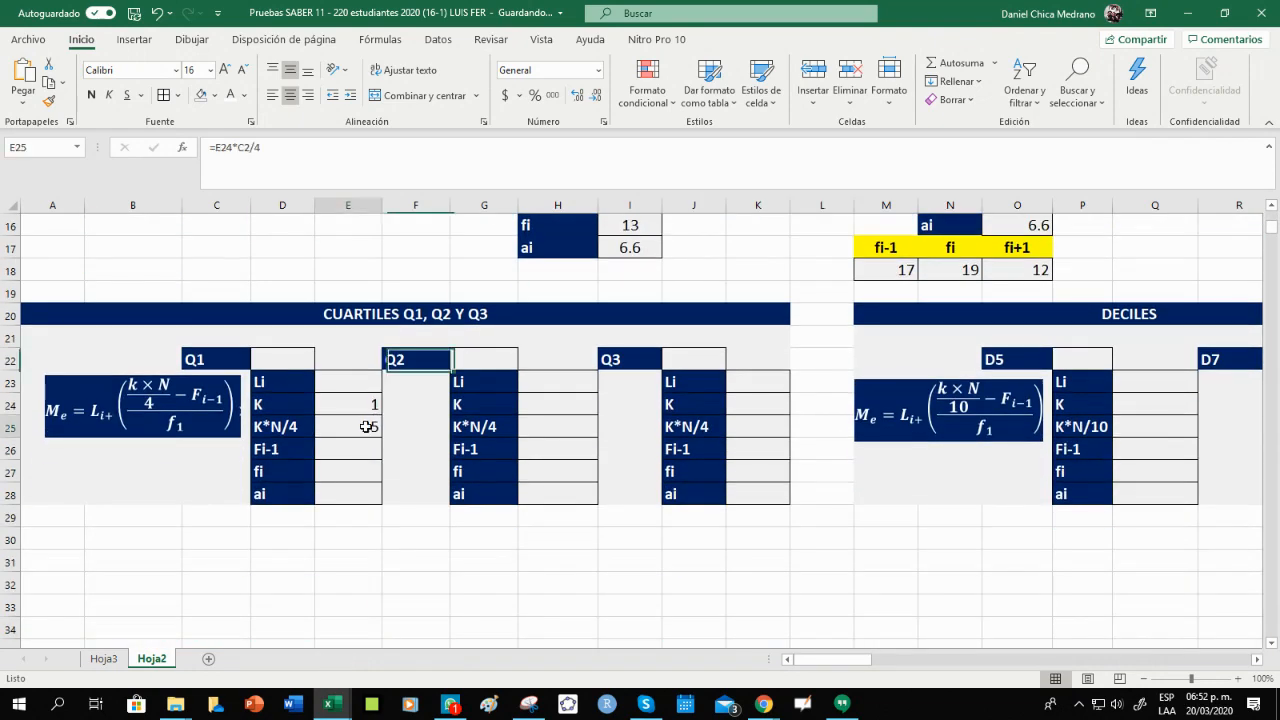
pyautogui.scroll(5, 792, 374)
pyautogui.click(838, 294)
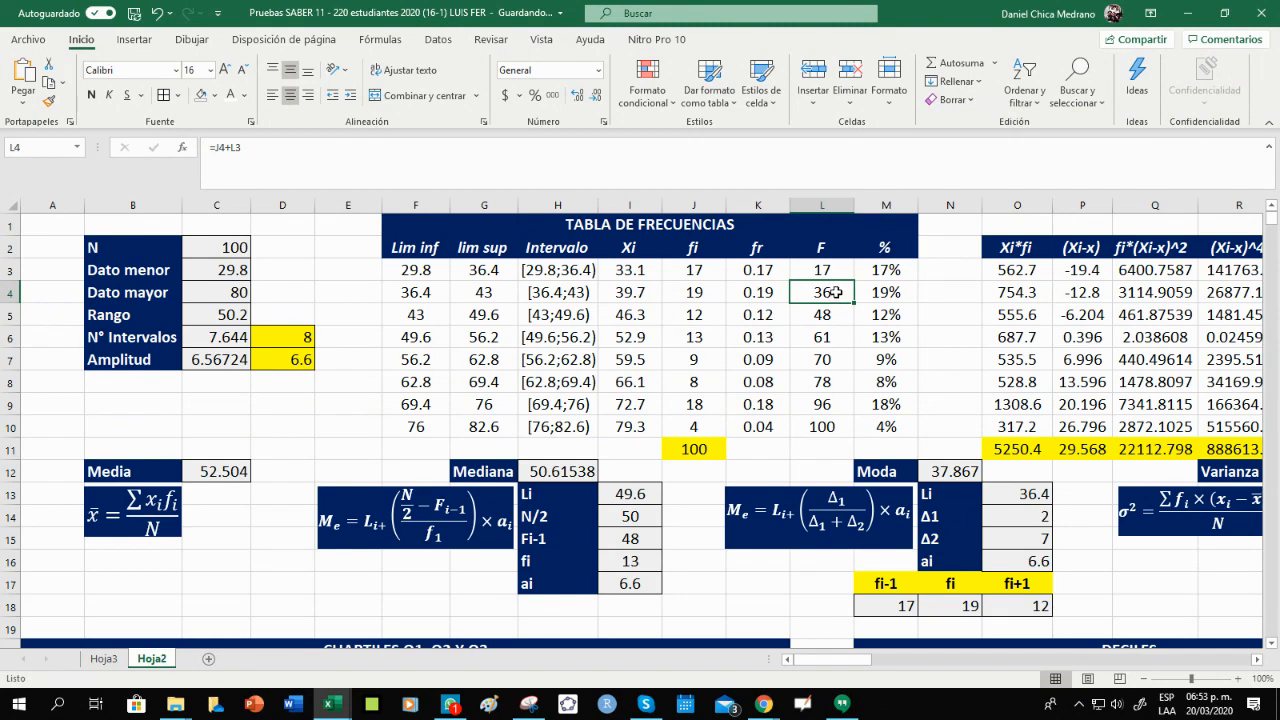
# Fill the [36.4;43) class row yellow from its lower limit through its cumulative frequency to mark the Q1 class.
pyautogui.click(837, 315)
pyautogui.click(838, 339)
pyautogui.click(836, 362)
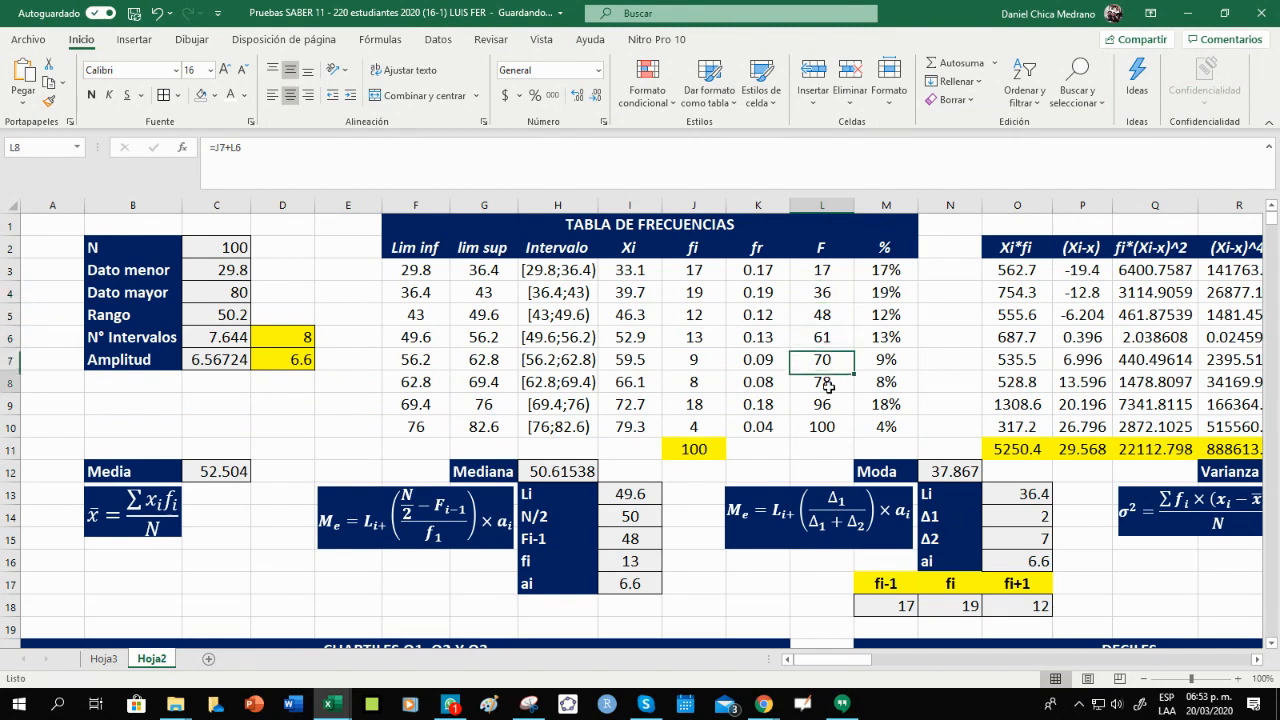
pyautogui.click(833, 384)
pyautogui.moveTo(831, 292); pyautogui.dragTo(831, 404)
pyautogui.click(830, 292)
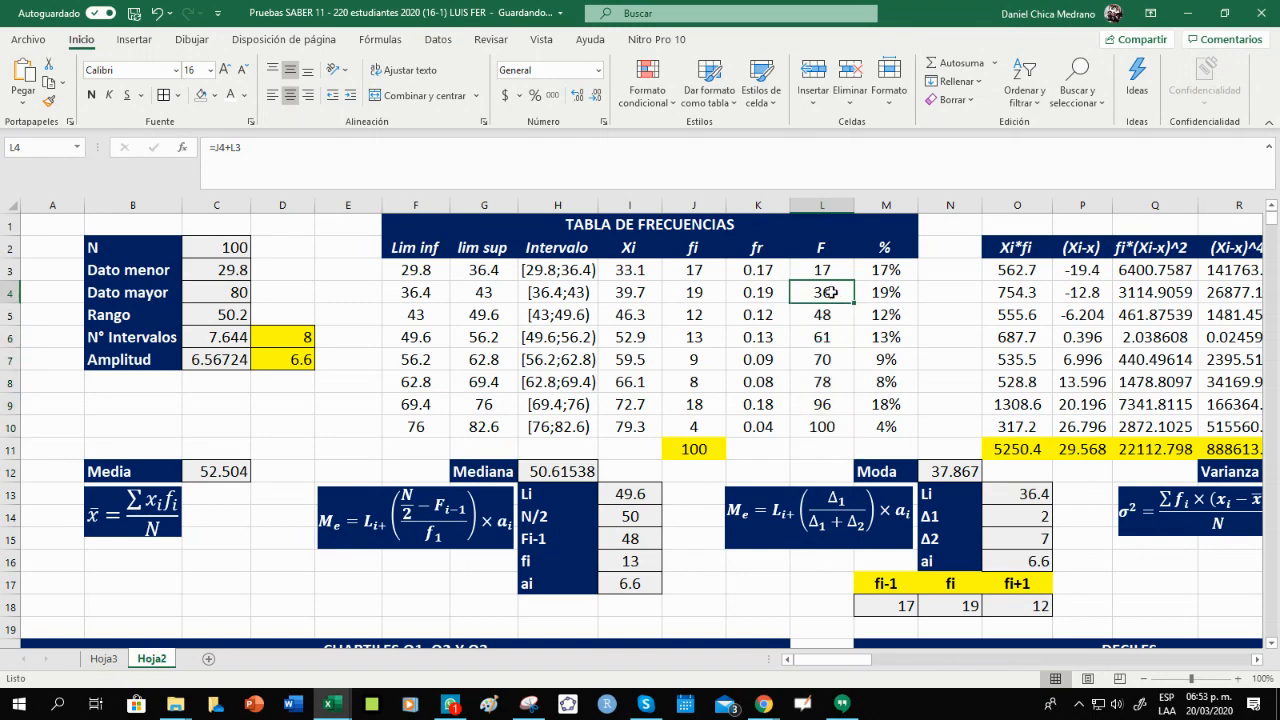
pyautogui.moveTo(827, 292); pyautogui.dragTo(415, 292)
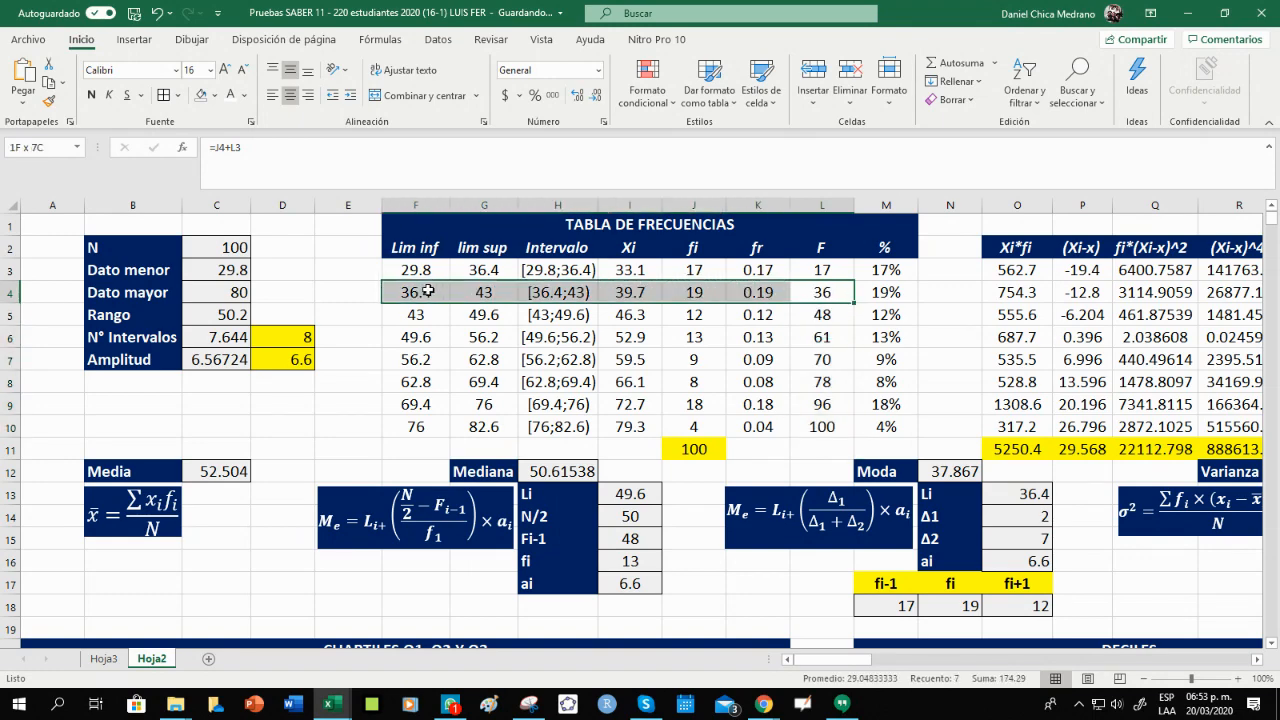
pyautogui.click(213, 97)
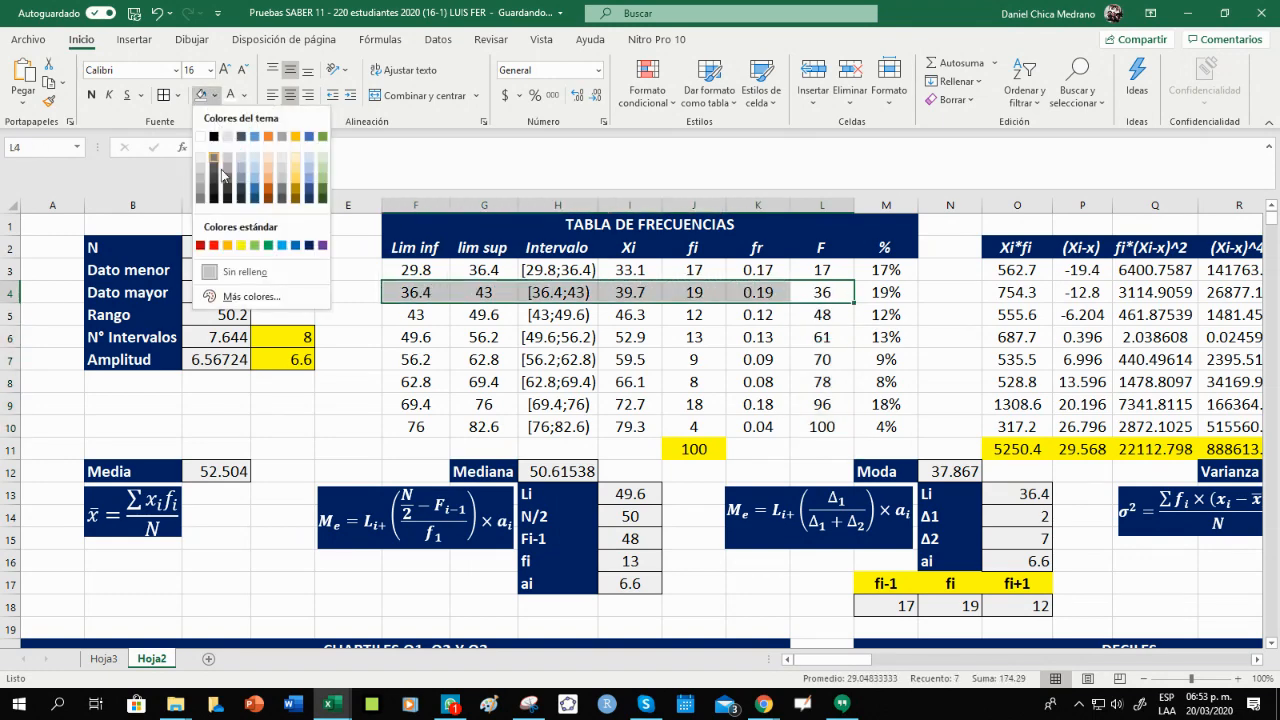
pyautogui.click(238, 246)
pyautogui.click(698, 318)
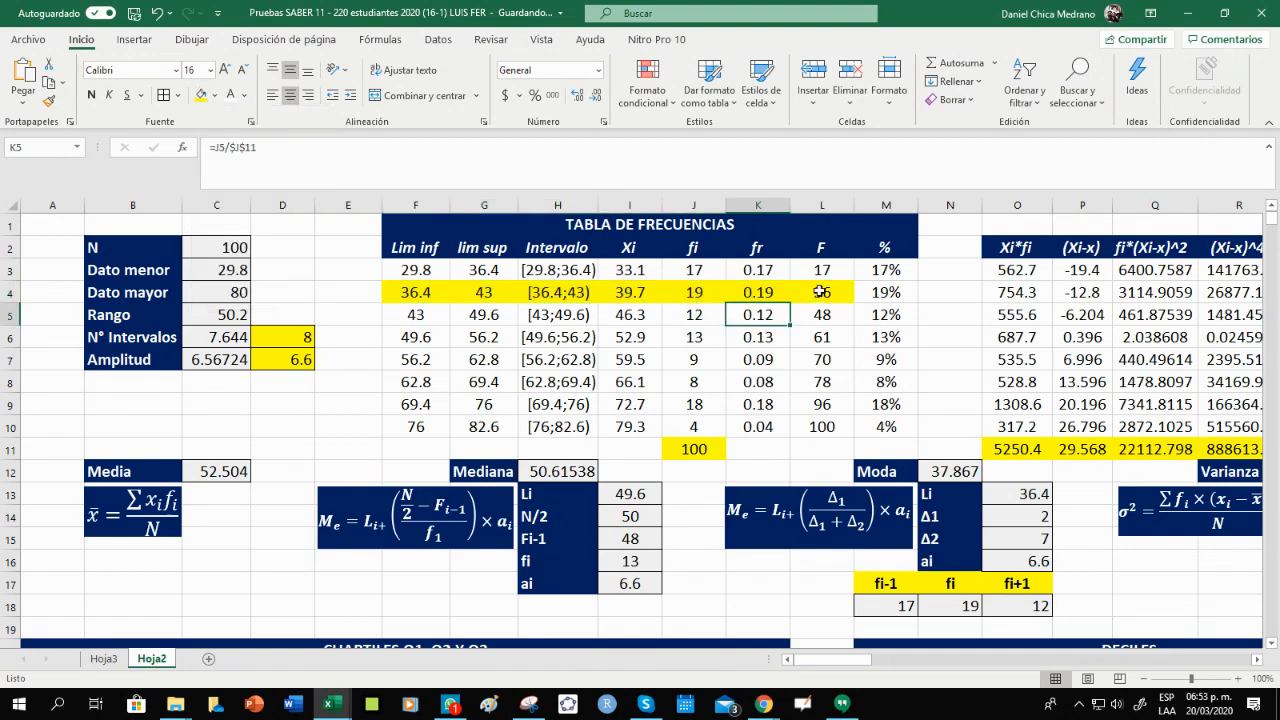
pyautogui.moveTo(816, 292); pyautogui.dragTo(403, 287)
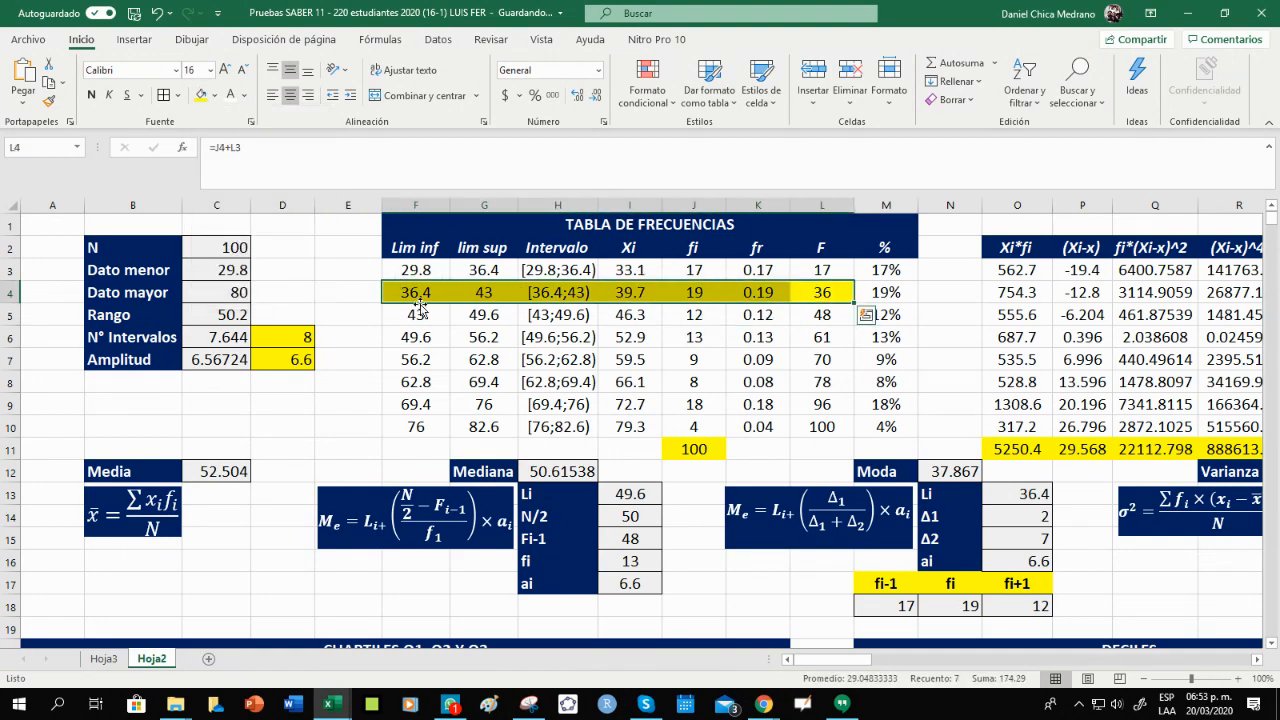
pyautogui.click(808, 293)
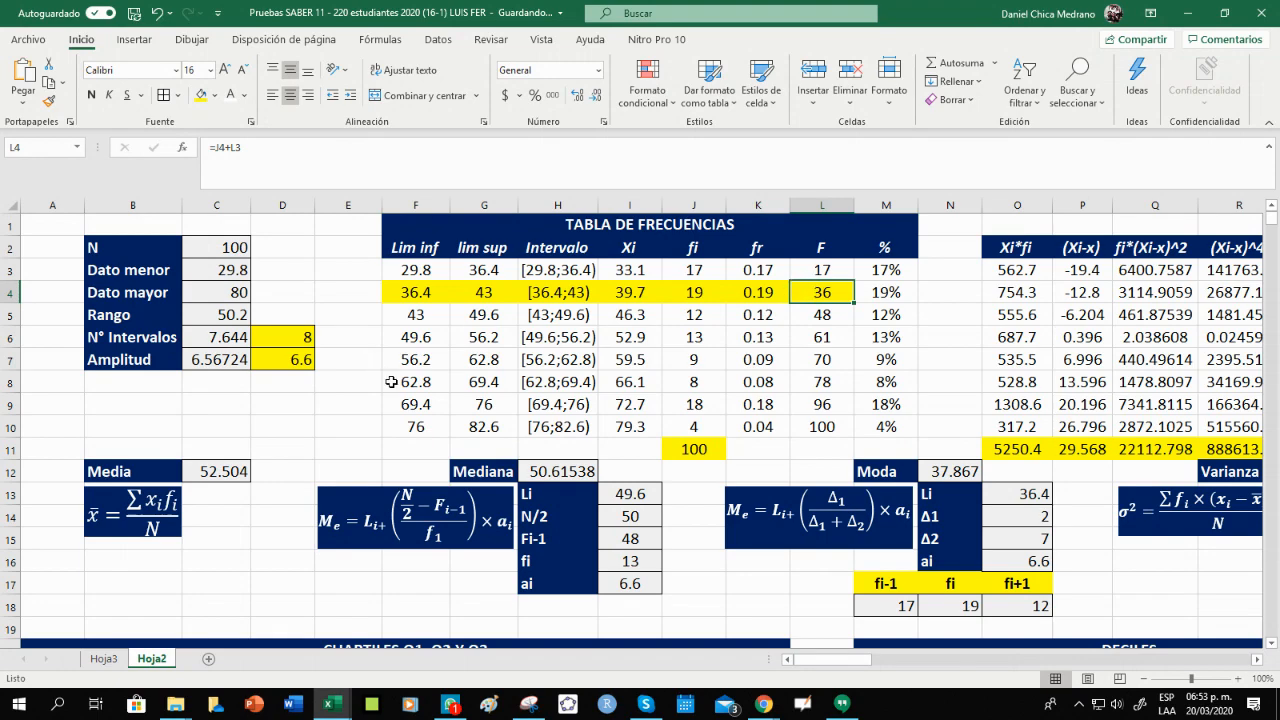
# Set Li in the Q1 block to the highlighted class's lower limit with the formula =F4.
pyautogui.scroll(-5, 391, 382)
pyautogui.click(346, 382)
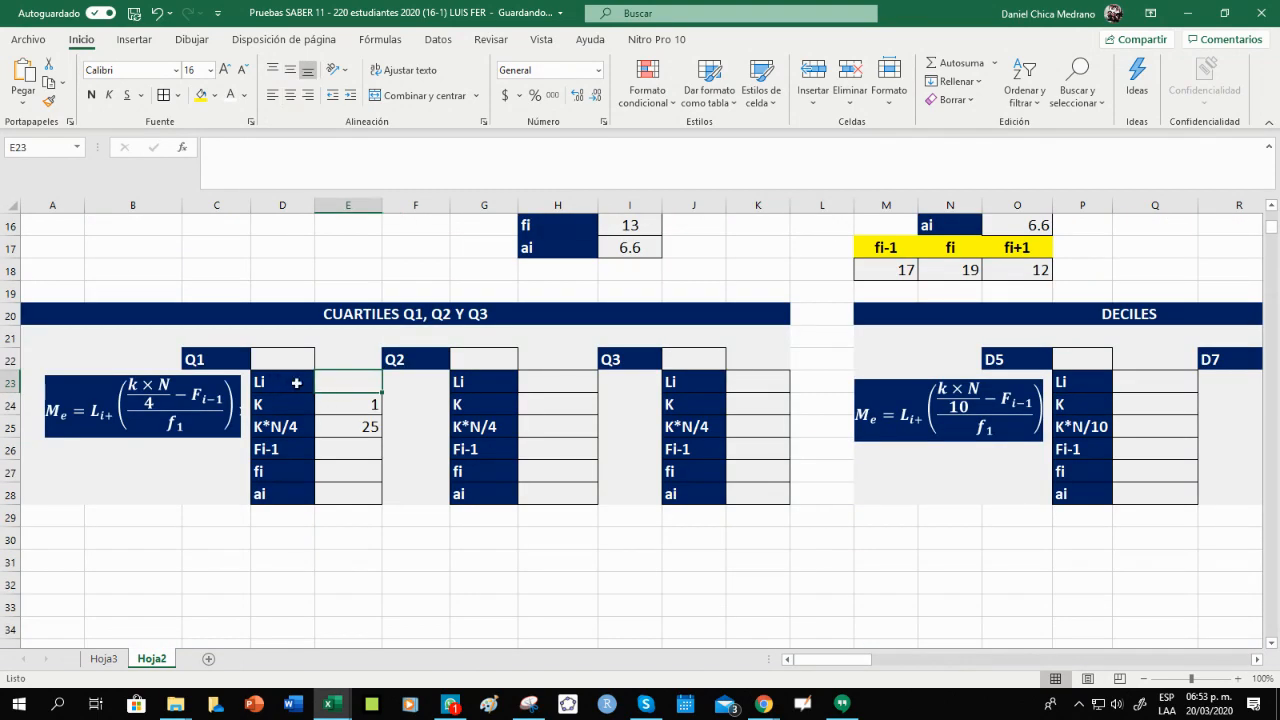
pyautogui.write('=')
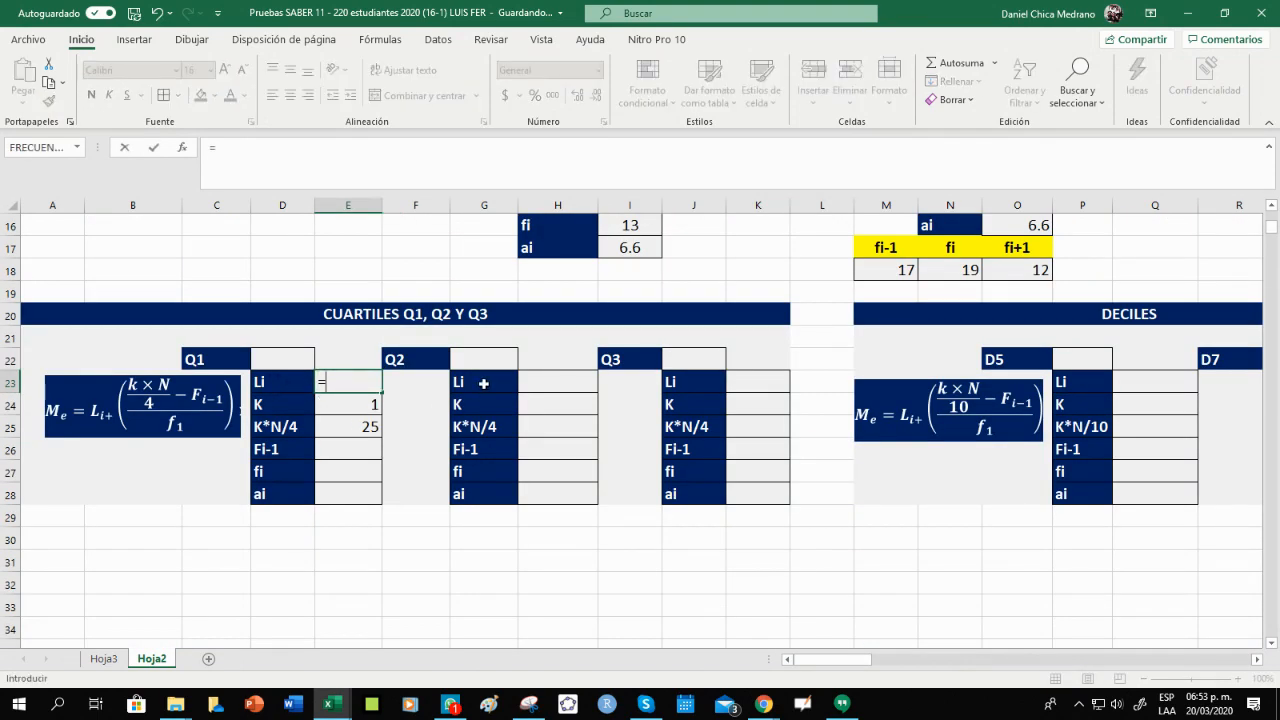
pyautogui.scroll(4, 484, 383)
pyautogui.scroll(2, 484, 383)
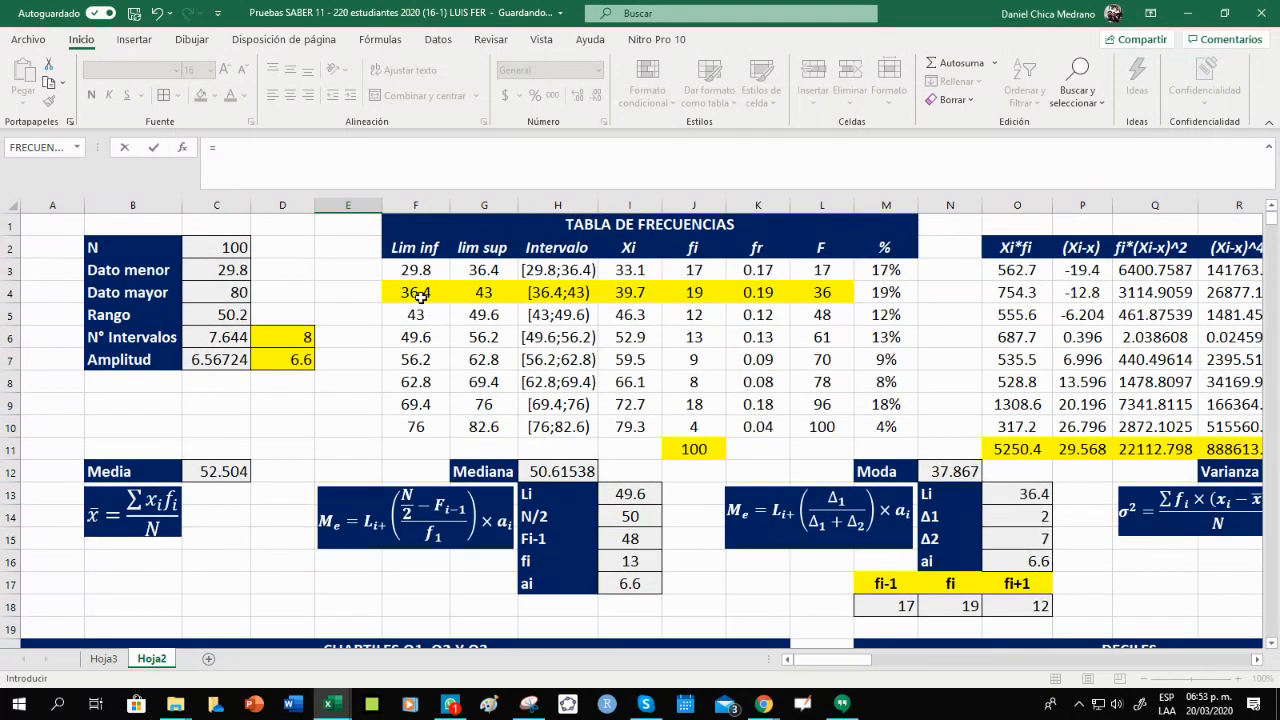
pyautogui.click(416, 292)
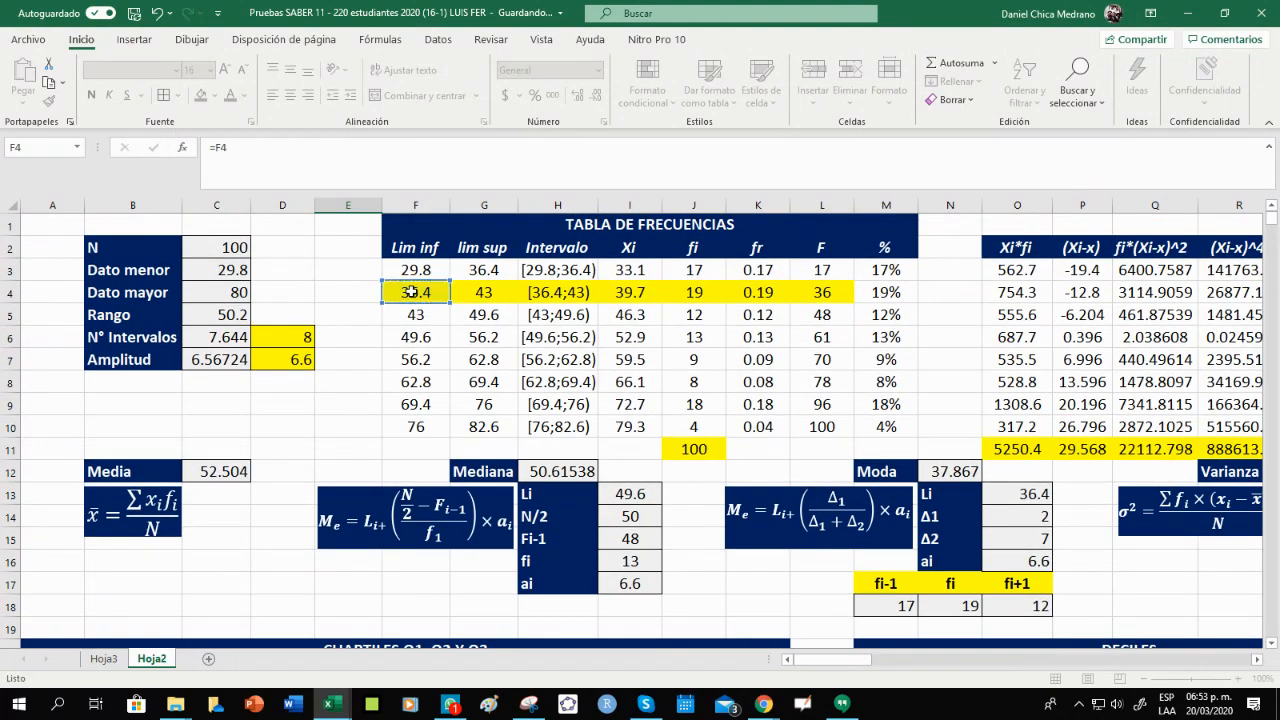
pyautogui.press('Return')
# Check the Q1 block's Fi-1 label against the cumulative frequencies of the highlighted class and the class before it.
pyautogui.scroll(-3, 395, 374)
pyautogui.click(355, 476)
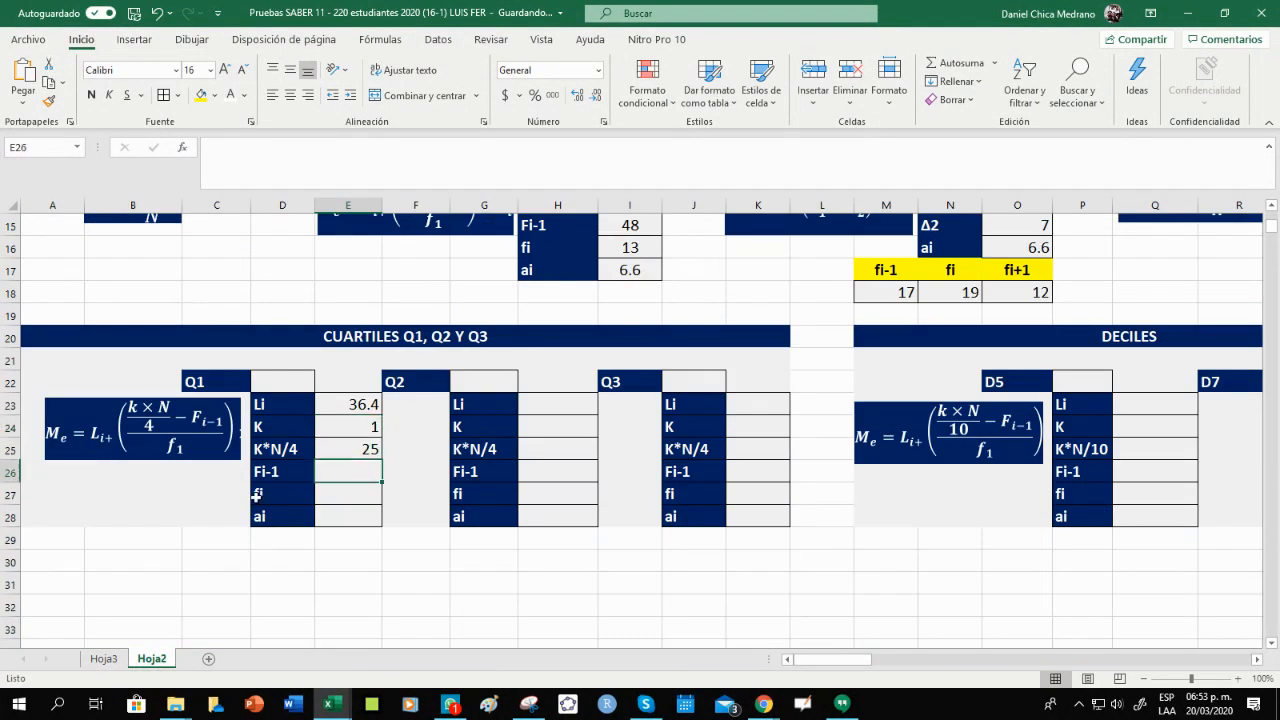
pyautogui.click(289, 480)
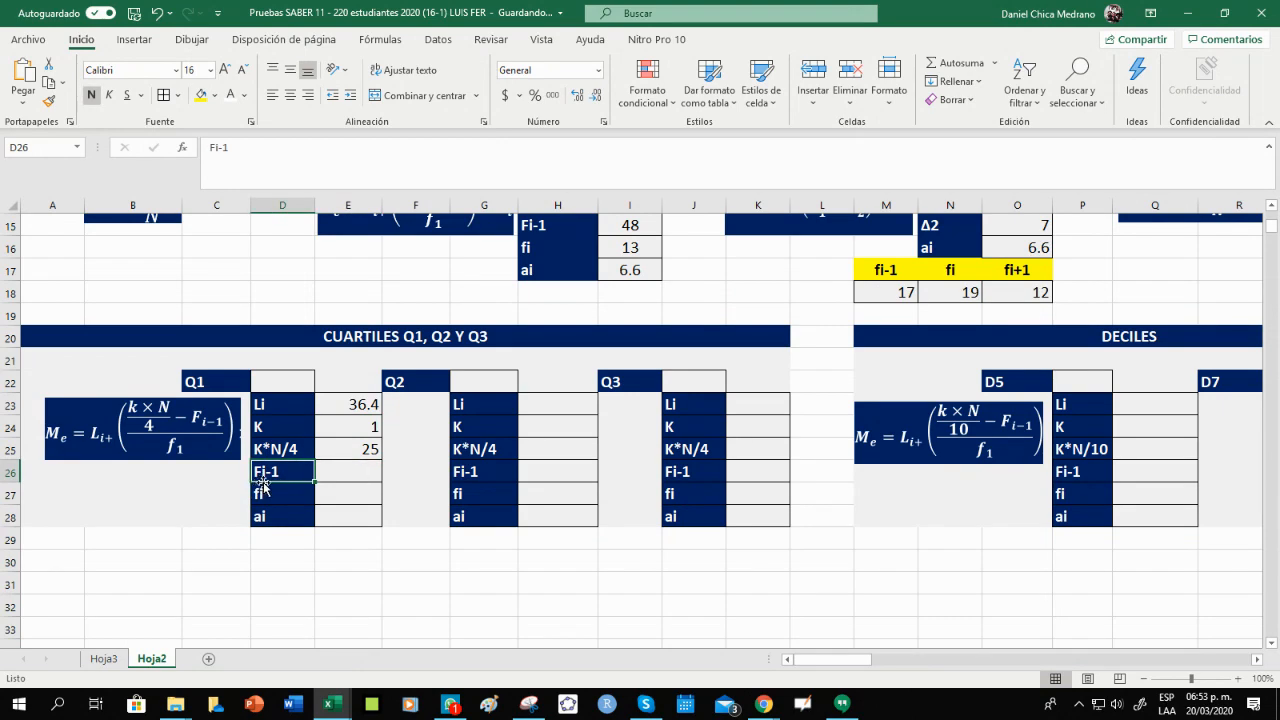
pyautogui.click(329, 479)
pyautogui.click(288, 475)
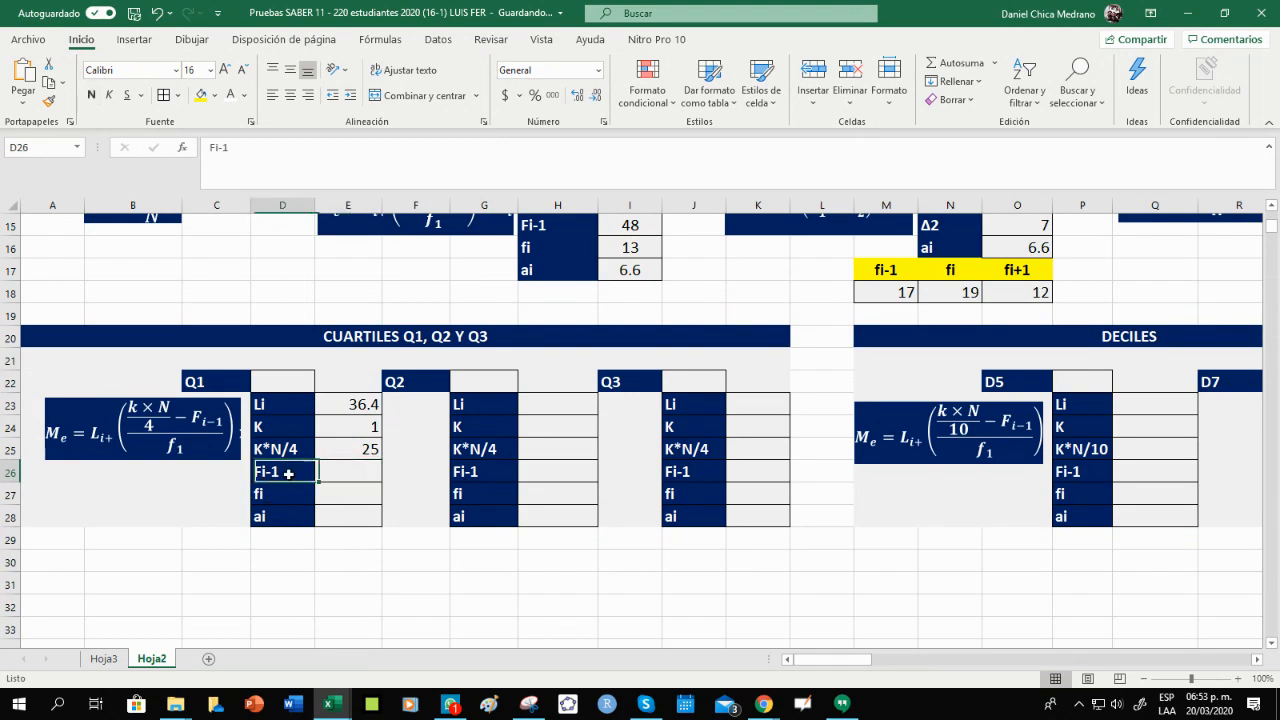
pyautogui.click(336, 477)
pyautogui.scroll(5, 806, 291)
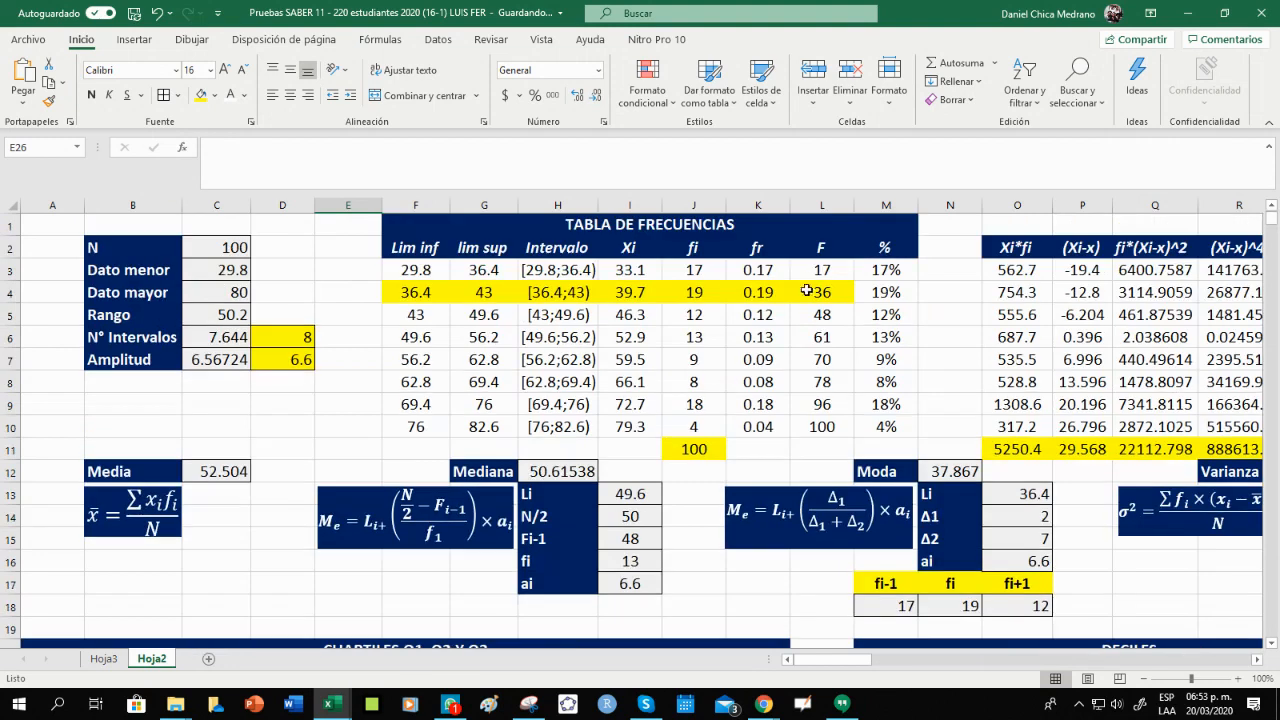
pyautogui.click(810, 292)
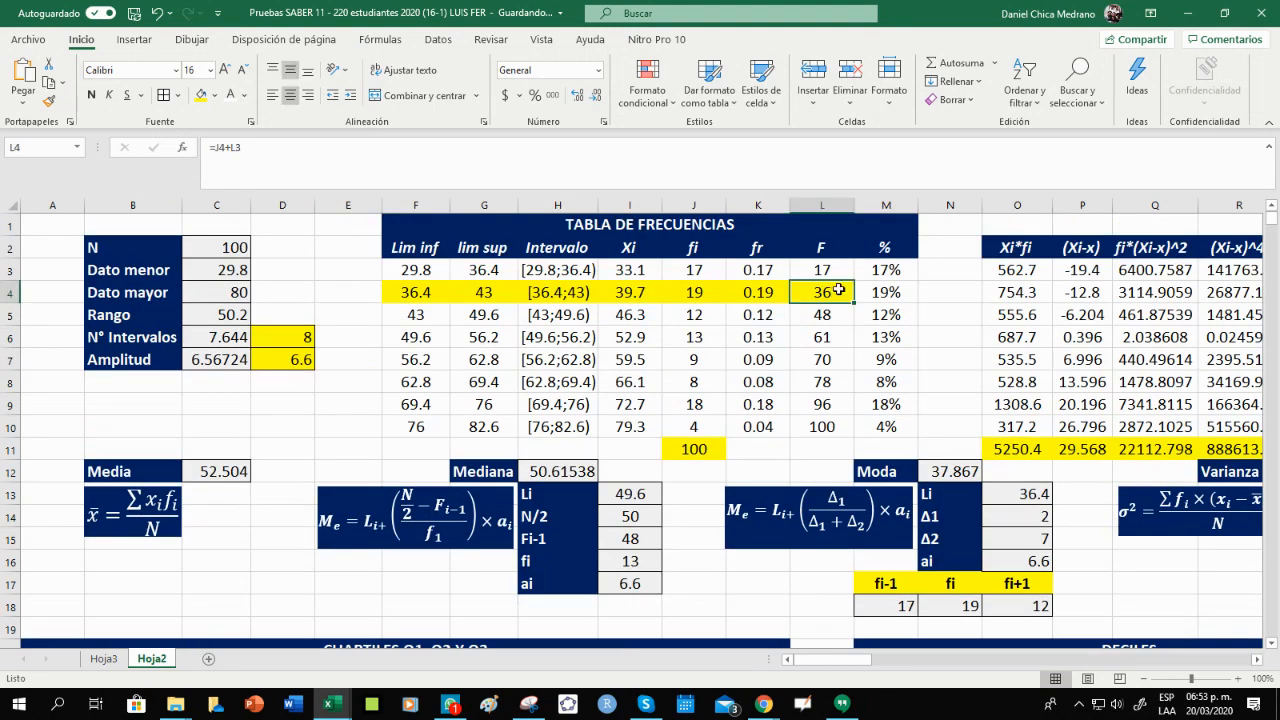
pyautogui.click(820, 268)
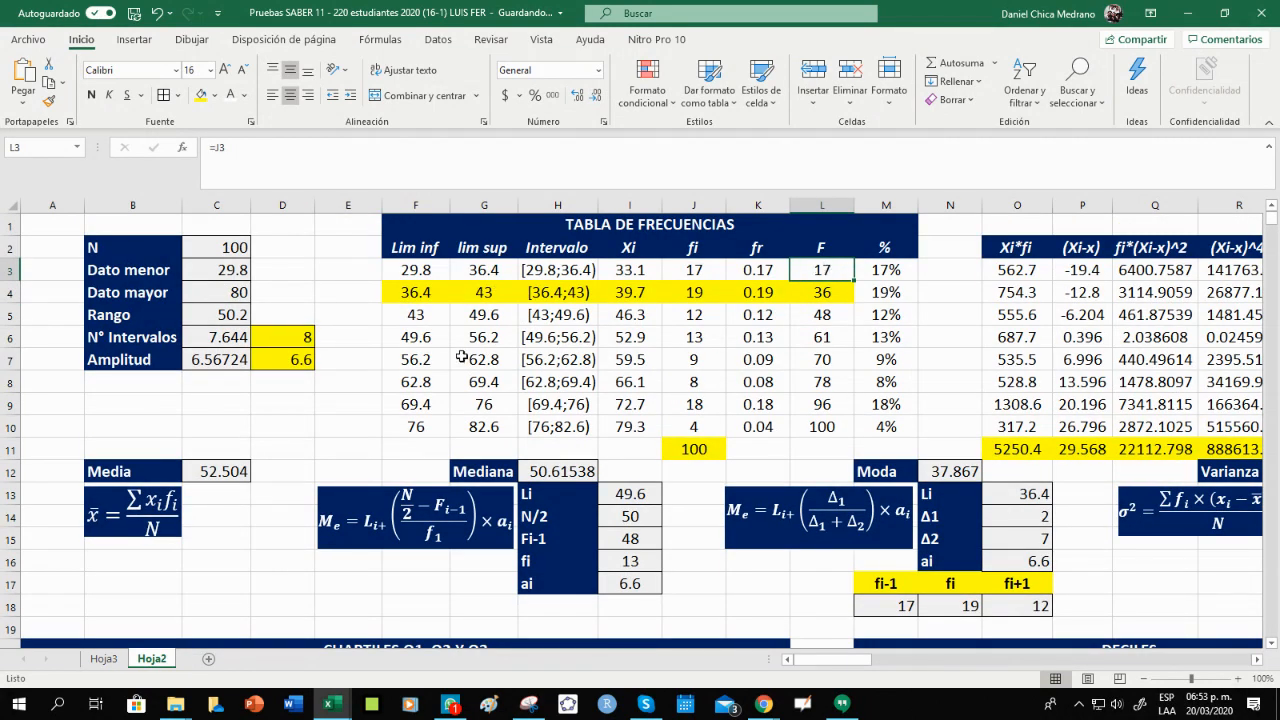
# Set Fi-1 in the Q1 block to the preceding class's cumulative frequency with the formula =L3.
pyautogui.scroll(-5, 461, 357)
pyautogui.click(347, 450)
pyautogui.write('=')
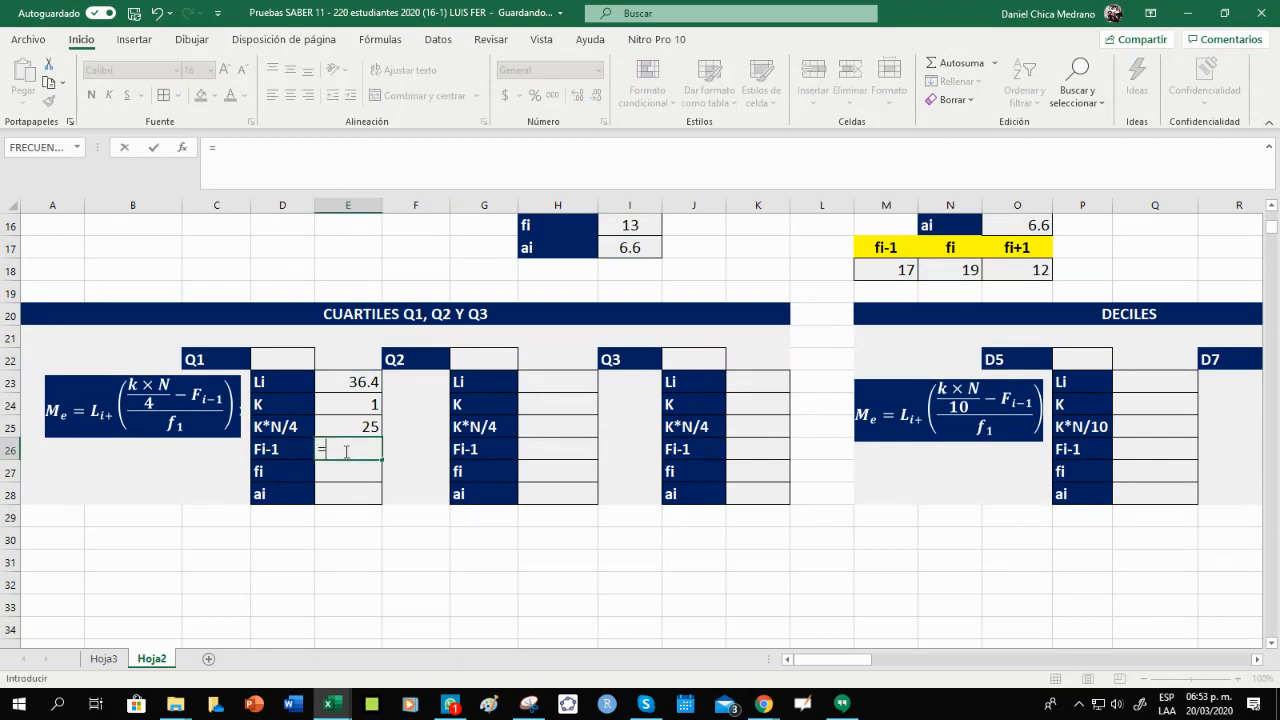
pyautogui.scroll(5, 752, 410)
pyautogui.click(834, 270)
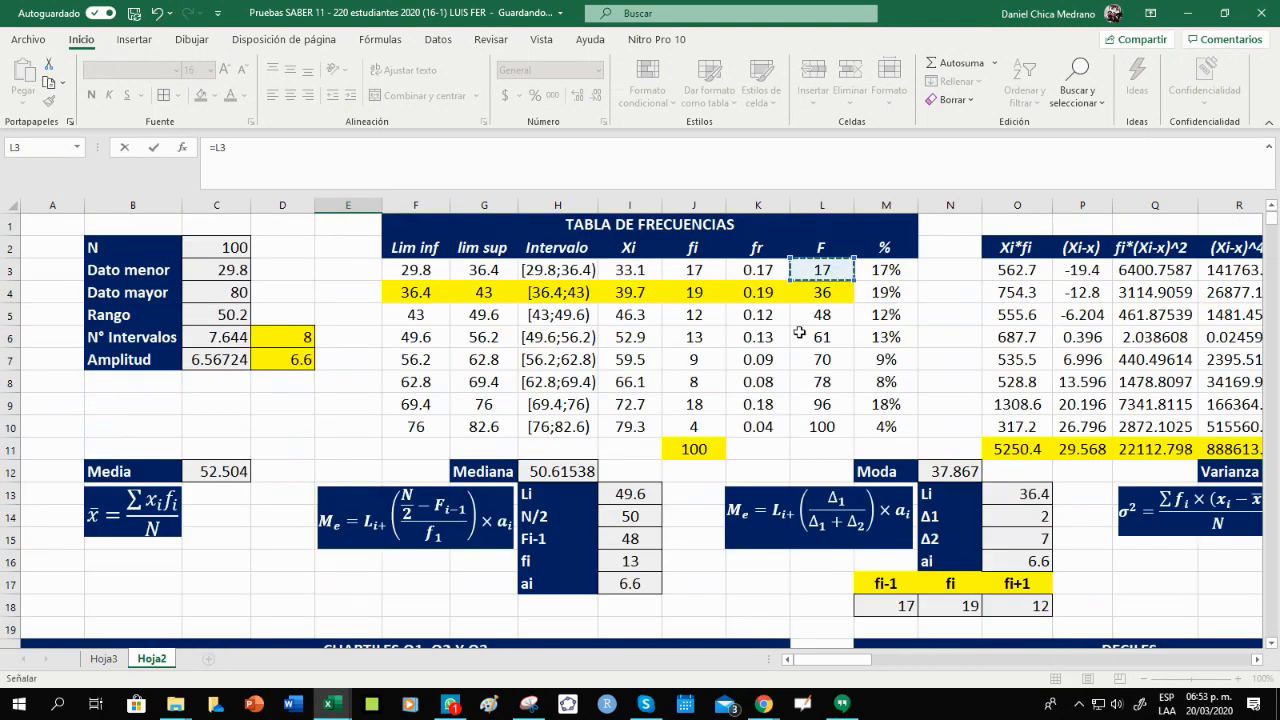
pyautogui.press('Return')
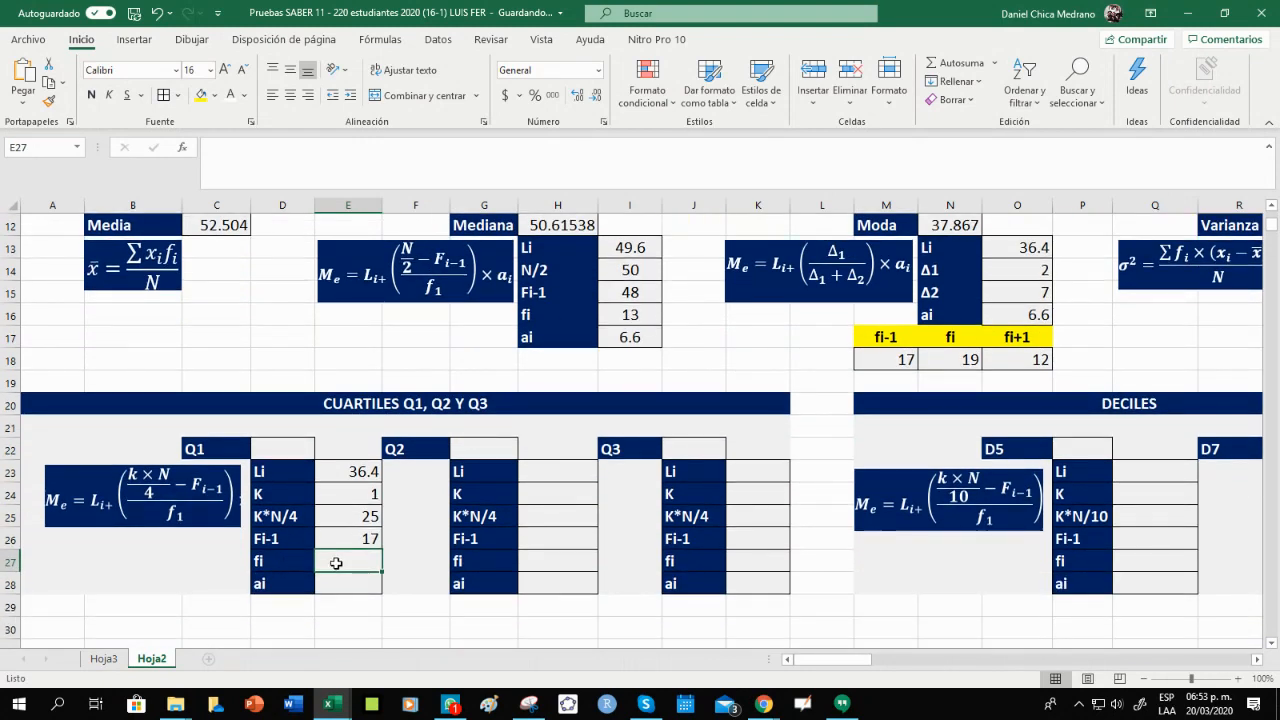
# Set fi in the Q1 block to the highlighted class's frequency with =J4, and ai to the rounded class width with =D7.
pyautogui.write('=')
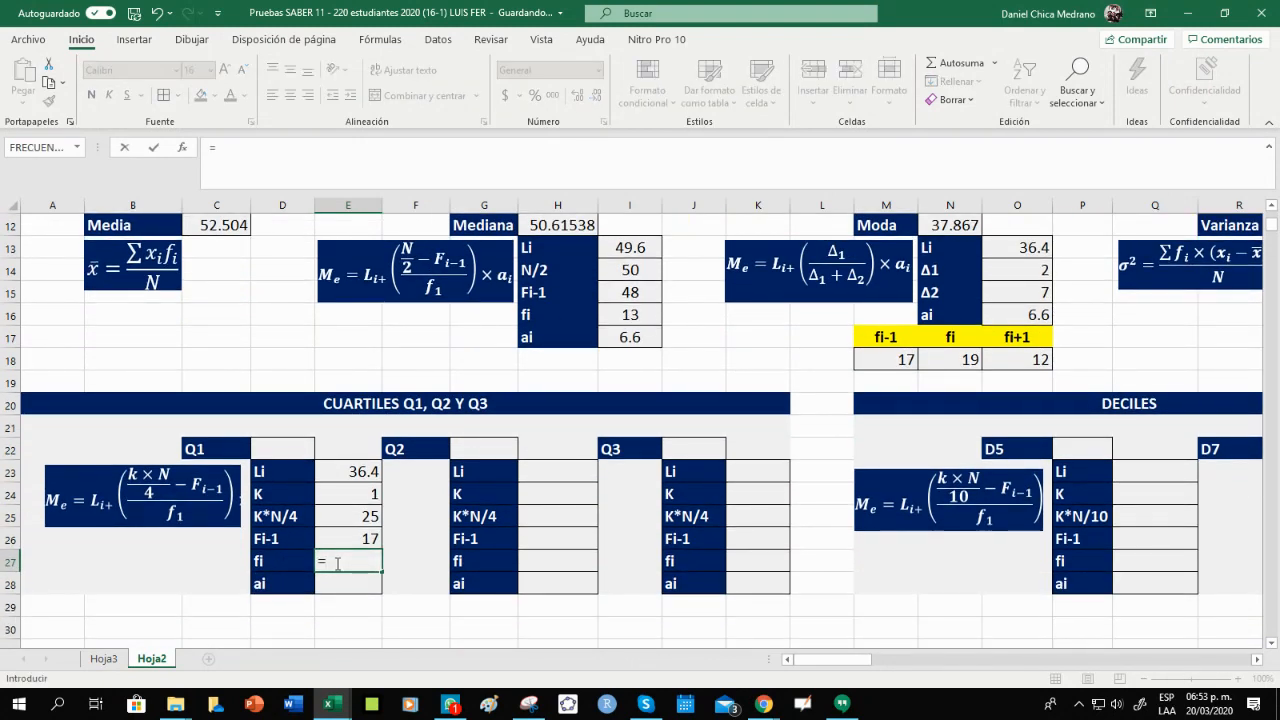
pyautogui.scroll(4, 538, 484)
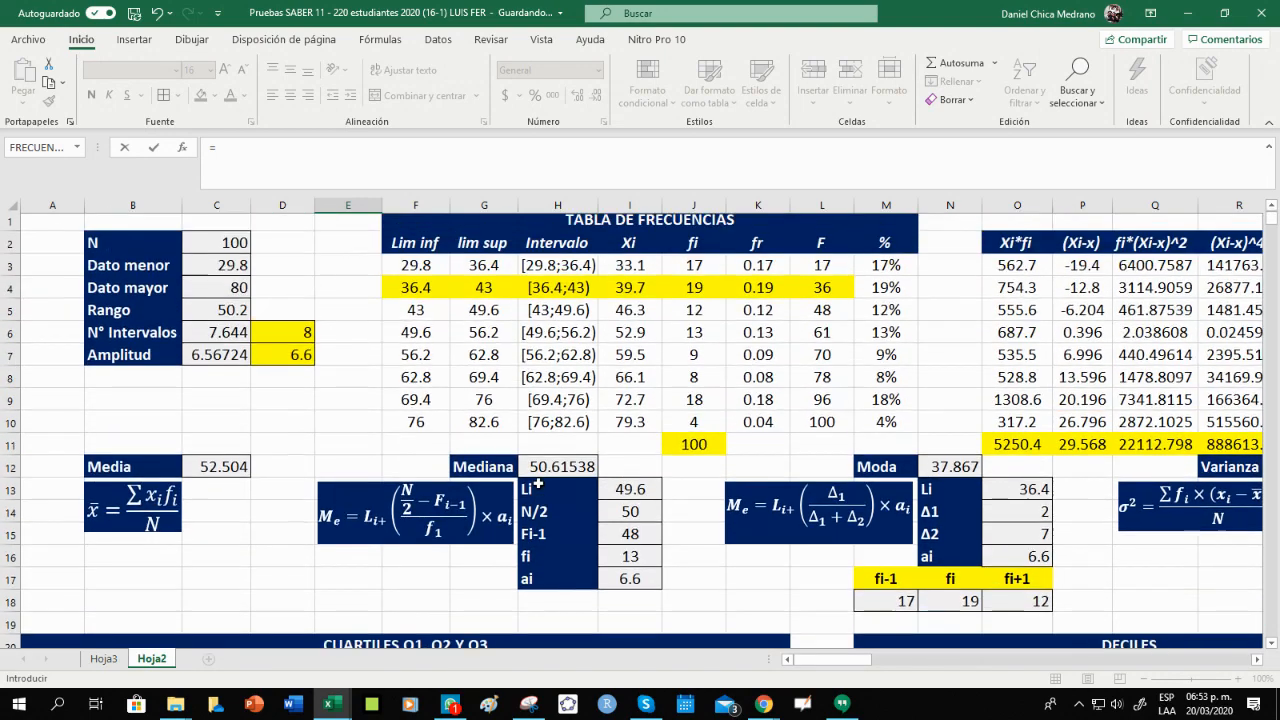
pyautogui.click(703, 292)
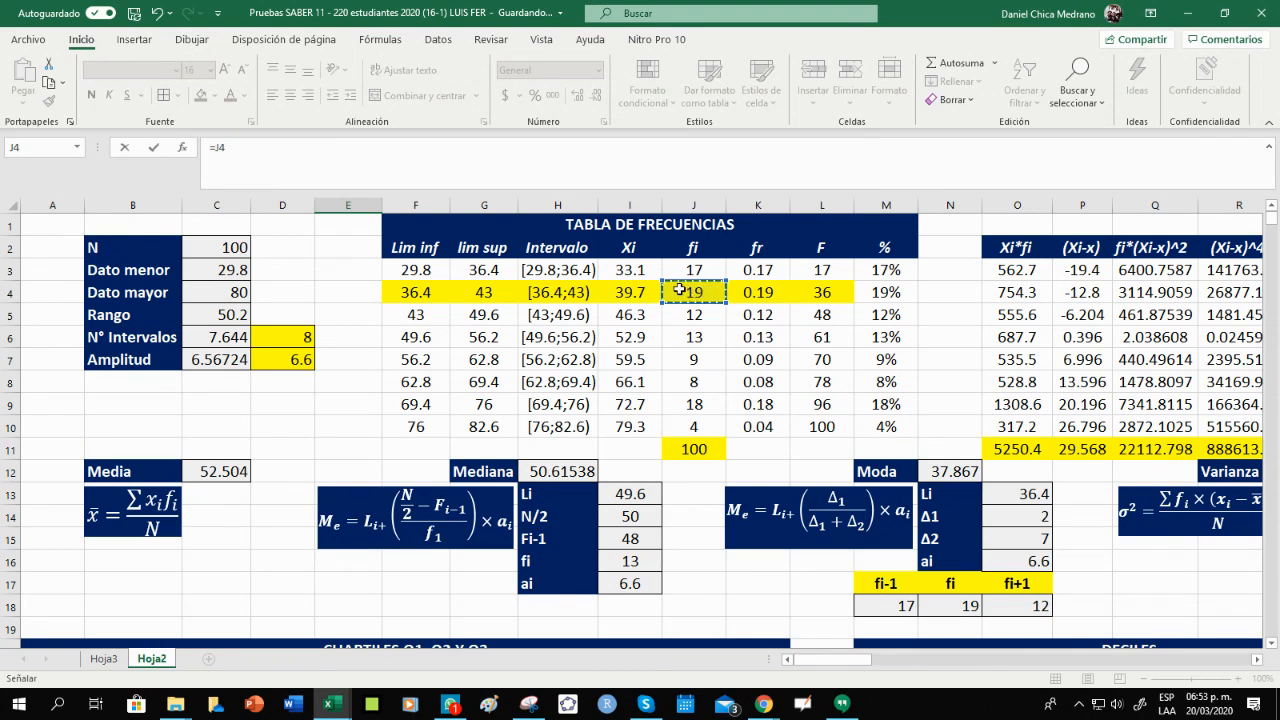
pyautogui.press('Return')
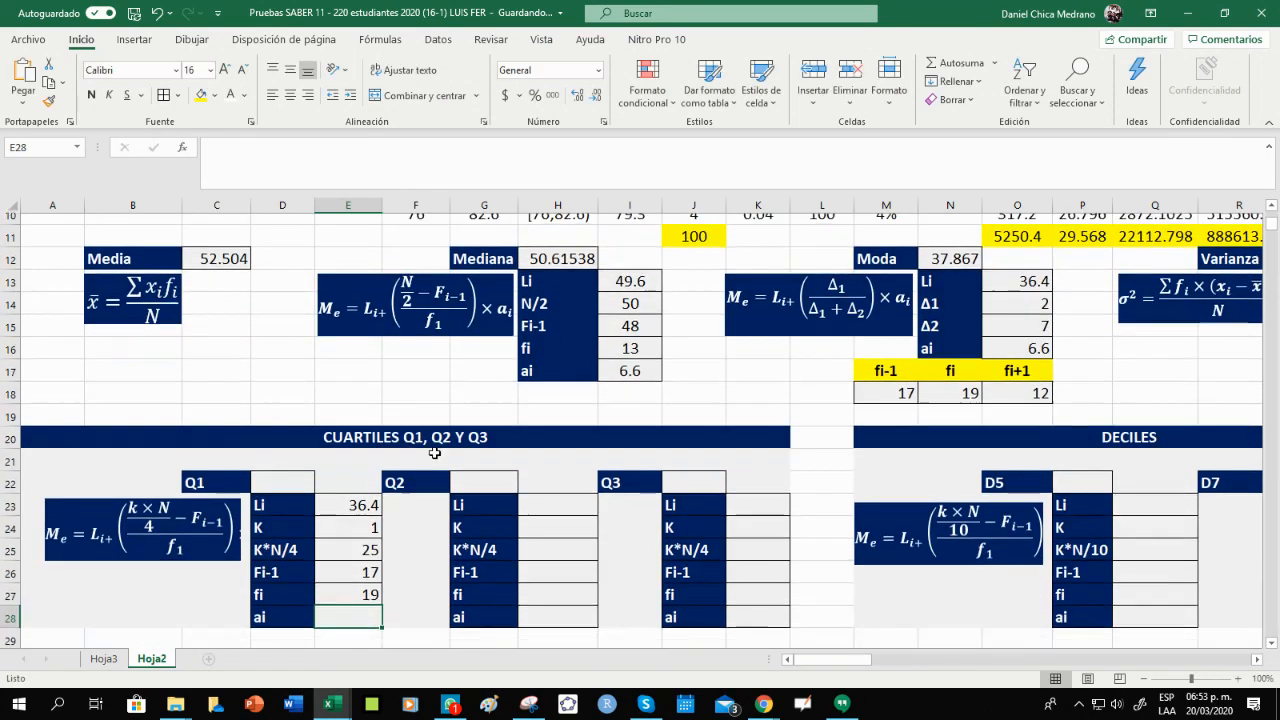
pyautogui.write('=')
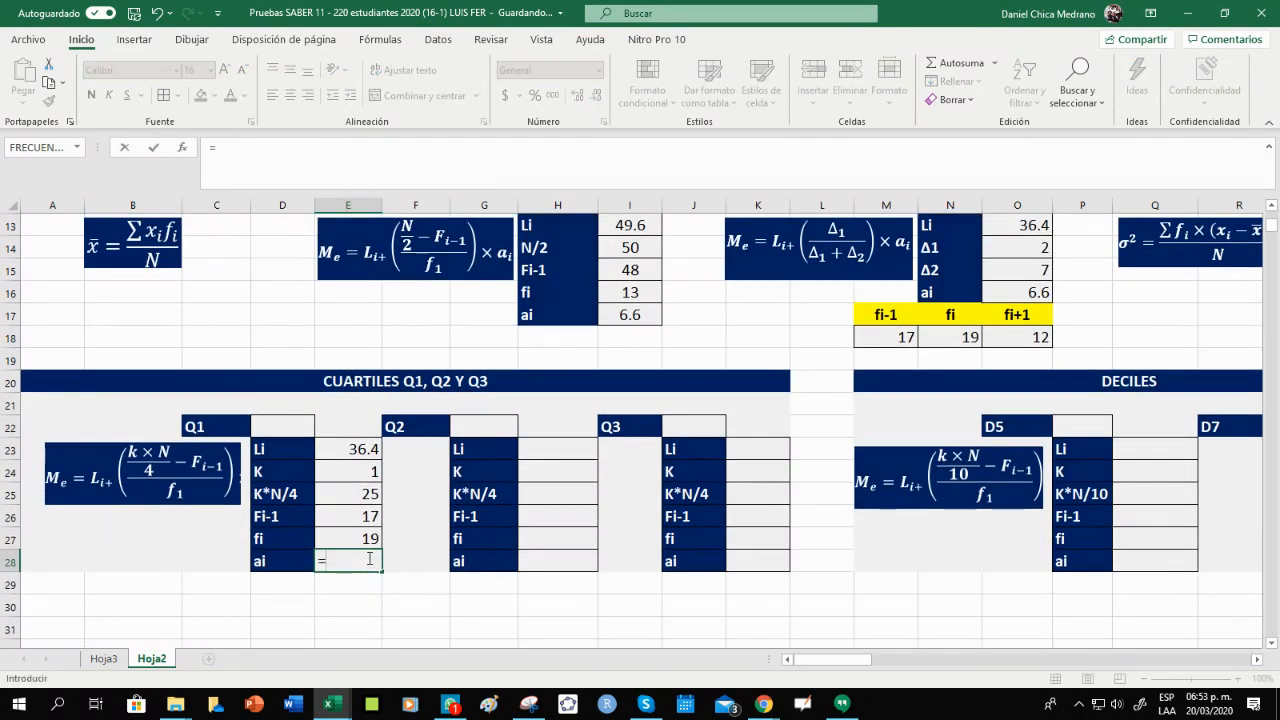
pyautogui.scroll(4, 178, 410)
pyautogui.click(262, 362)
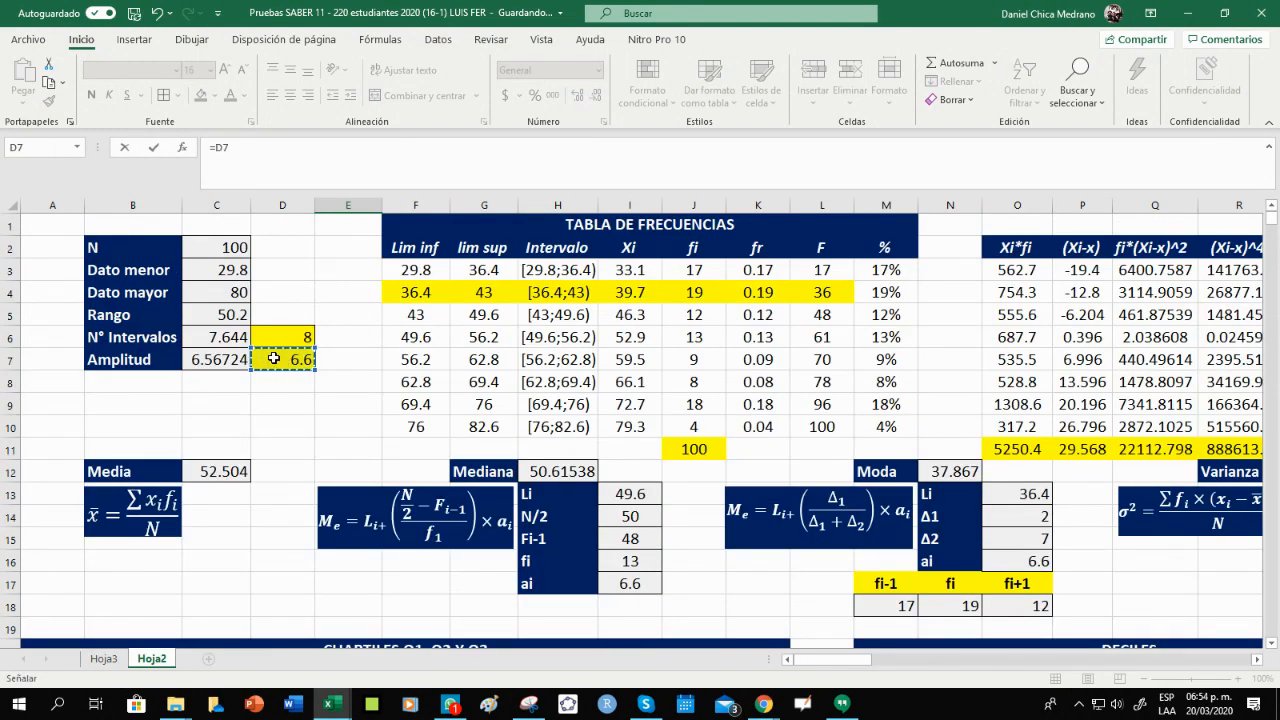
pyautogui.press('Return')
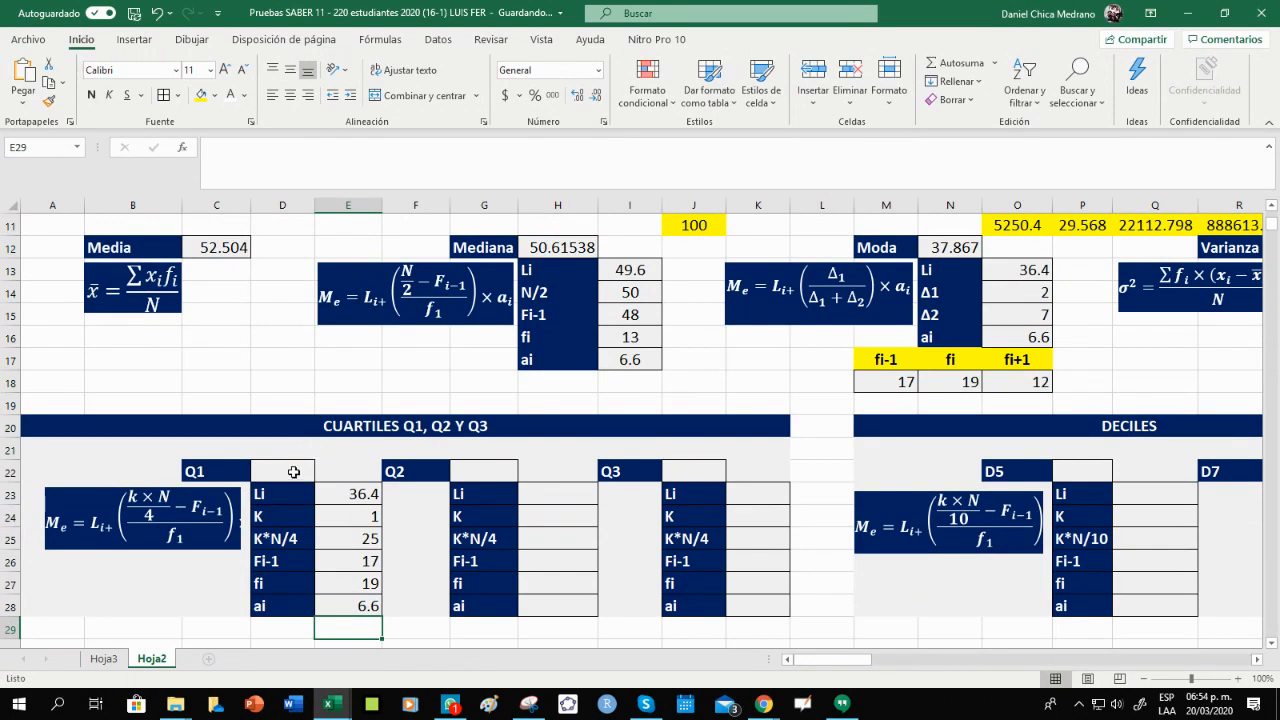
# Calculate Q1 in the cell beside its label with the formula =E23+((E25-E26)/E27)*E28.
pyautogui.click(298, 474)
pyautogui.moveTo(355, 495); pyautogui.dragTo(360, 602)
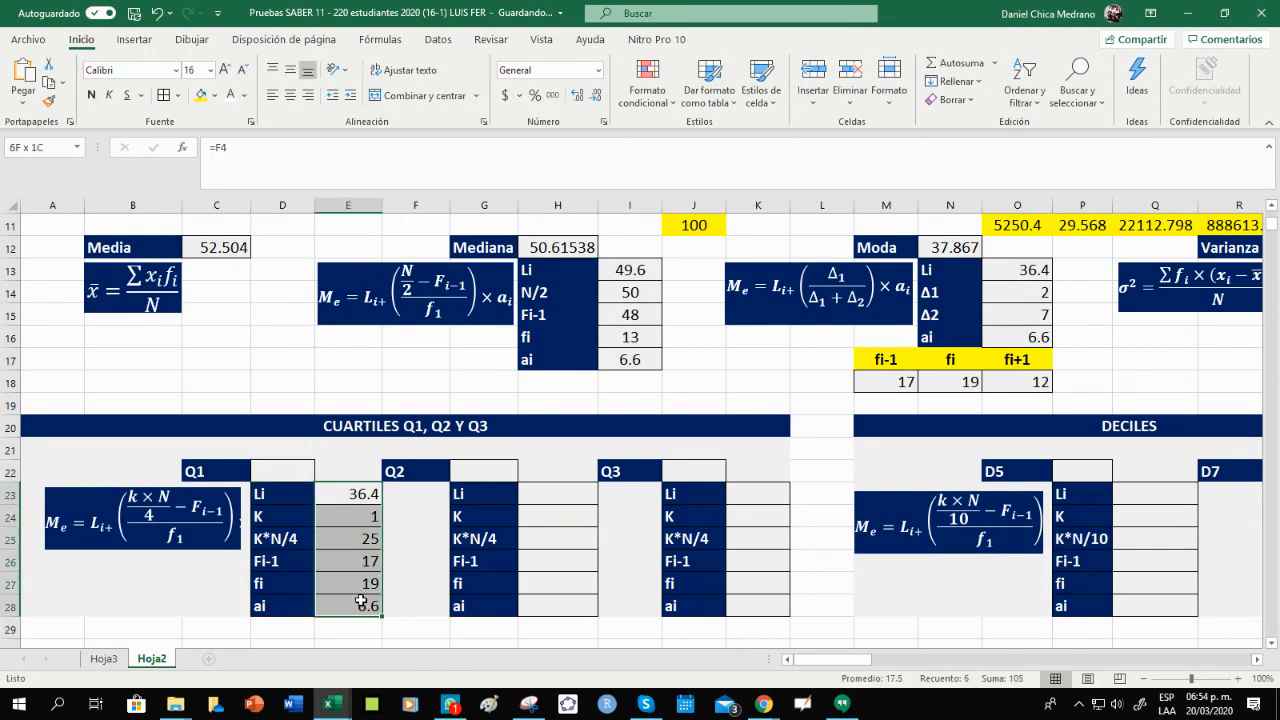
pyautogui.click(280, 468)
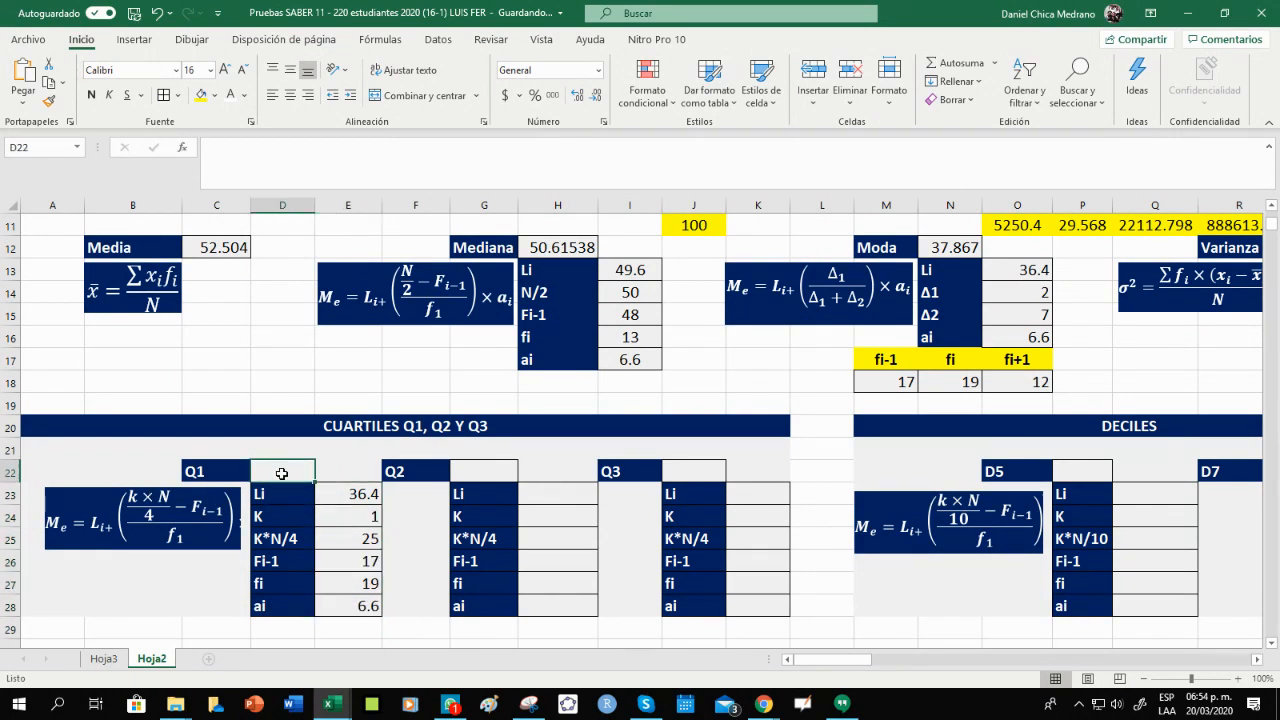
pyautogui.write('=')
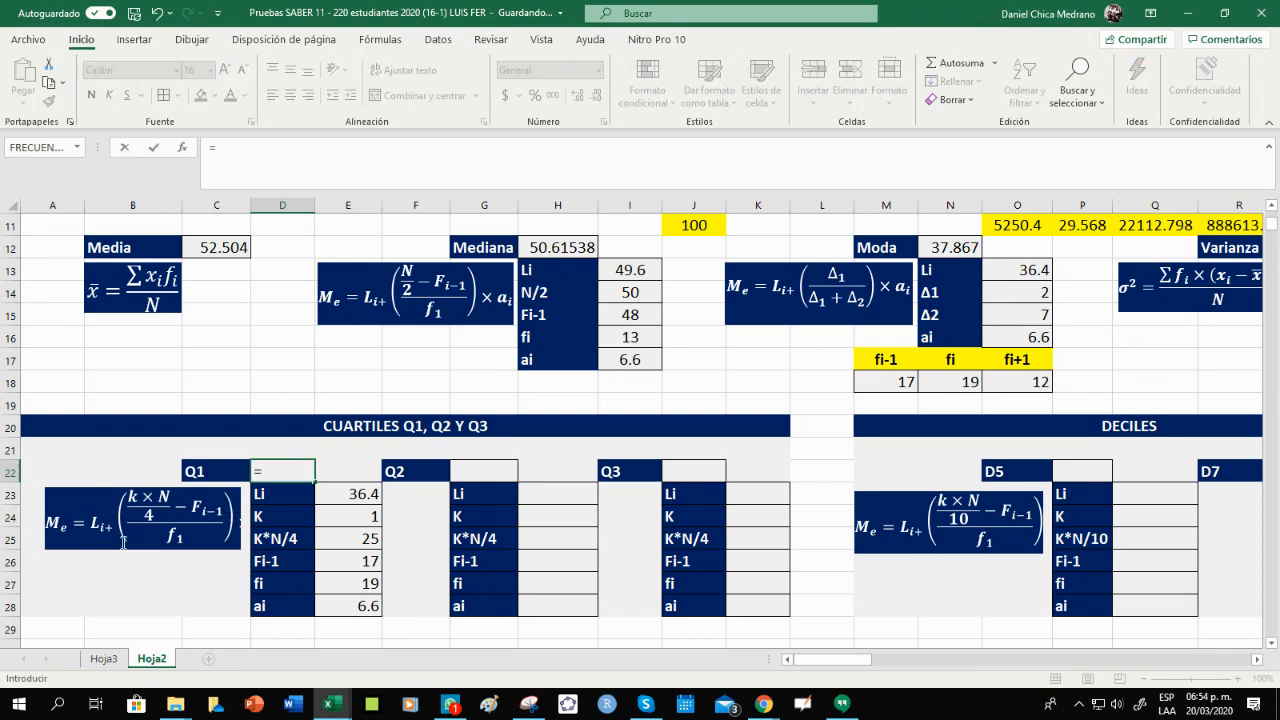
pyautogui.click(348, 500)
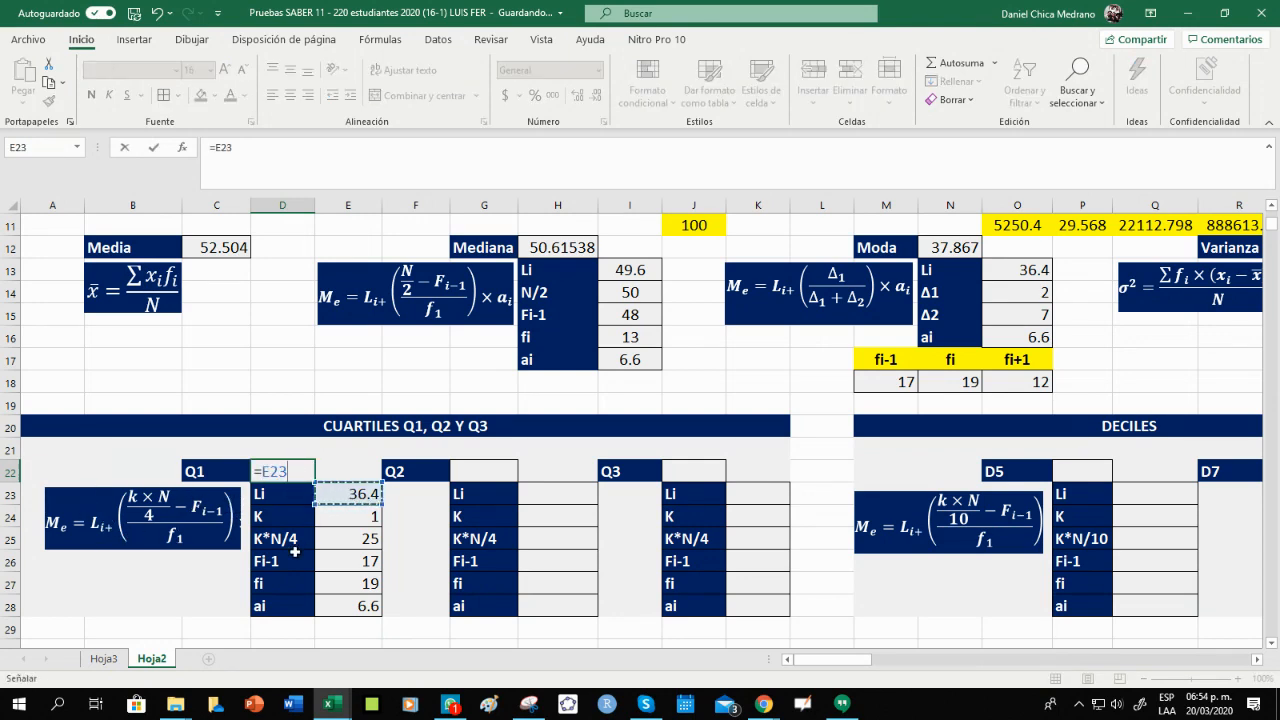
pyautogui.write('+((')
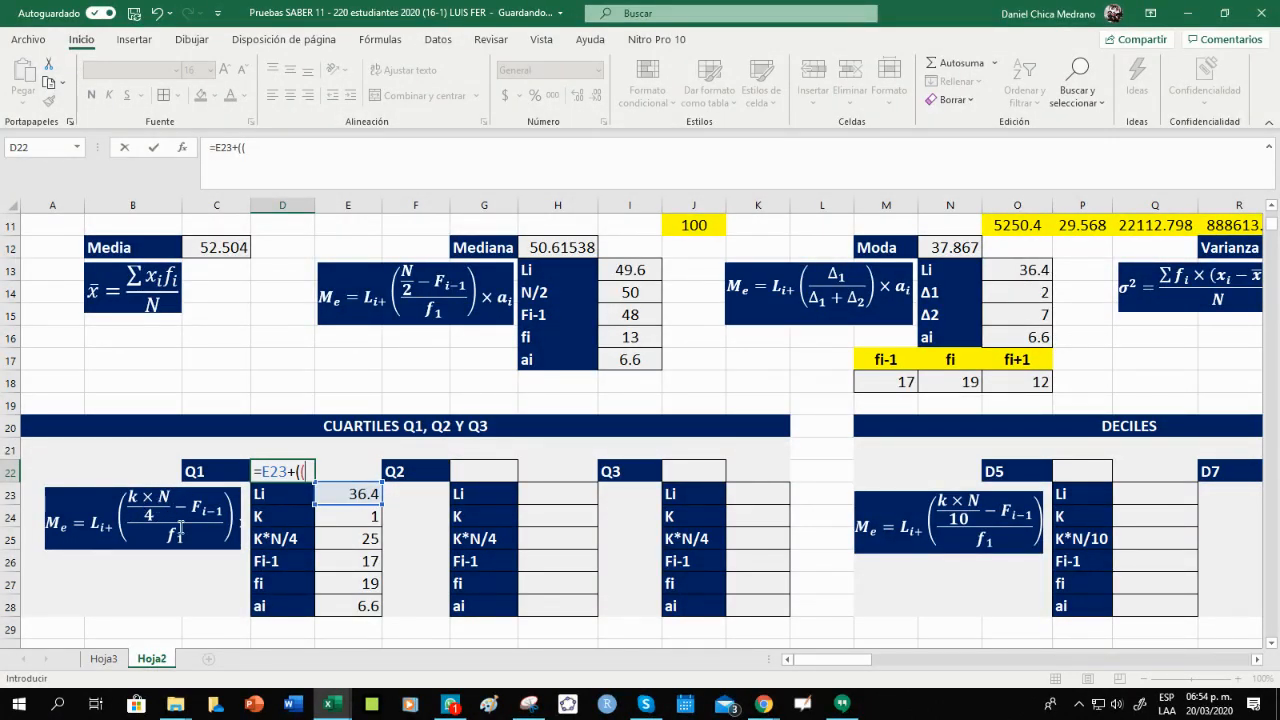
pyautogui.click(360, 543)
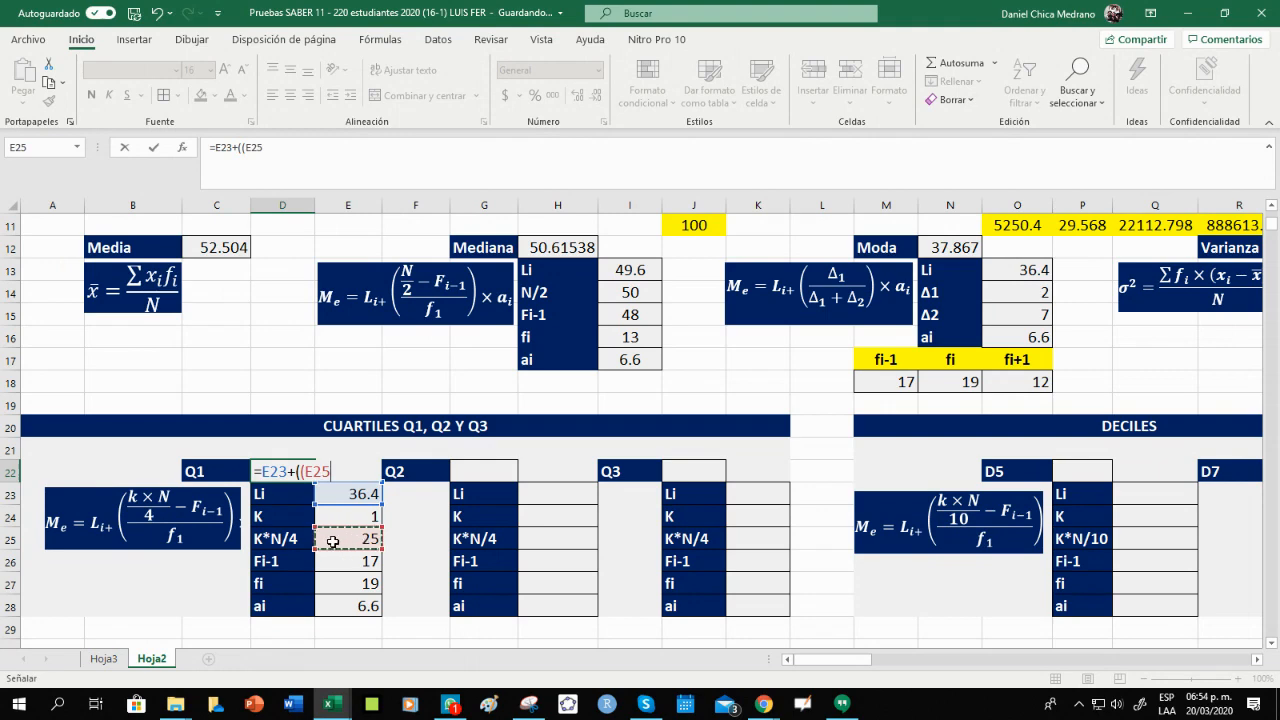
pyautogui.write('-')
pyautogui.click(354, 565)
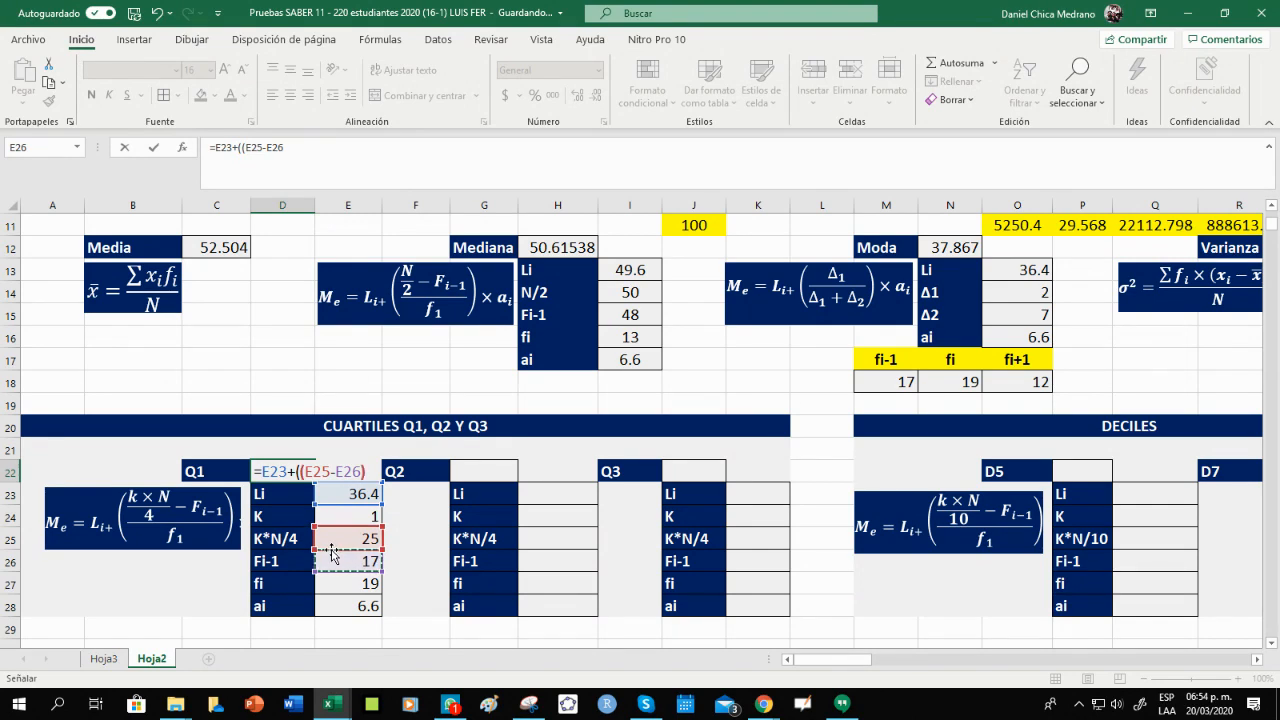
pyautogui.write(')/')
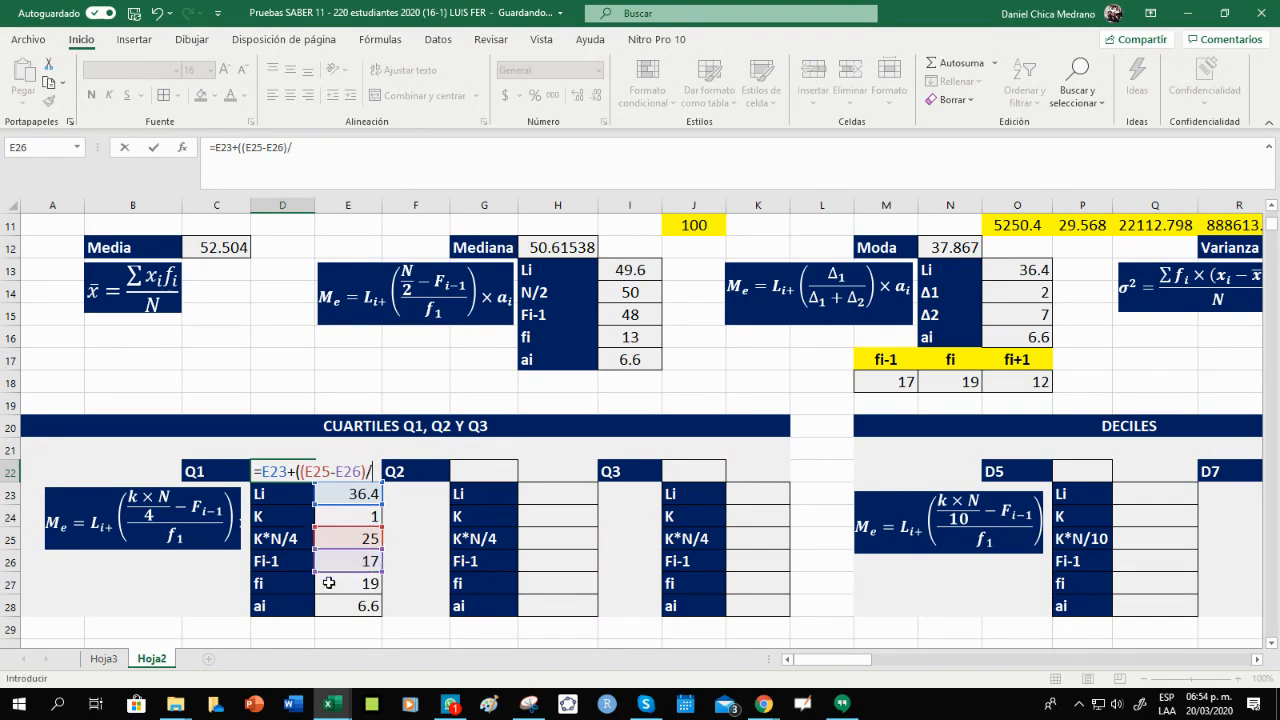
pyautogui.click(342, 588)
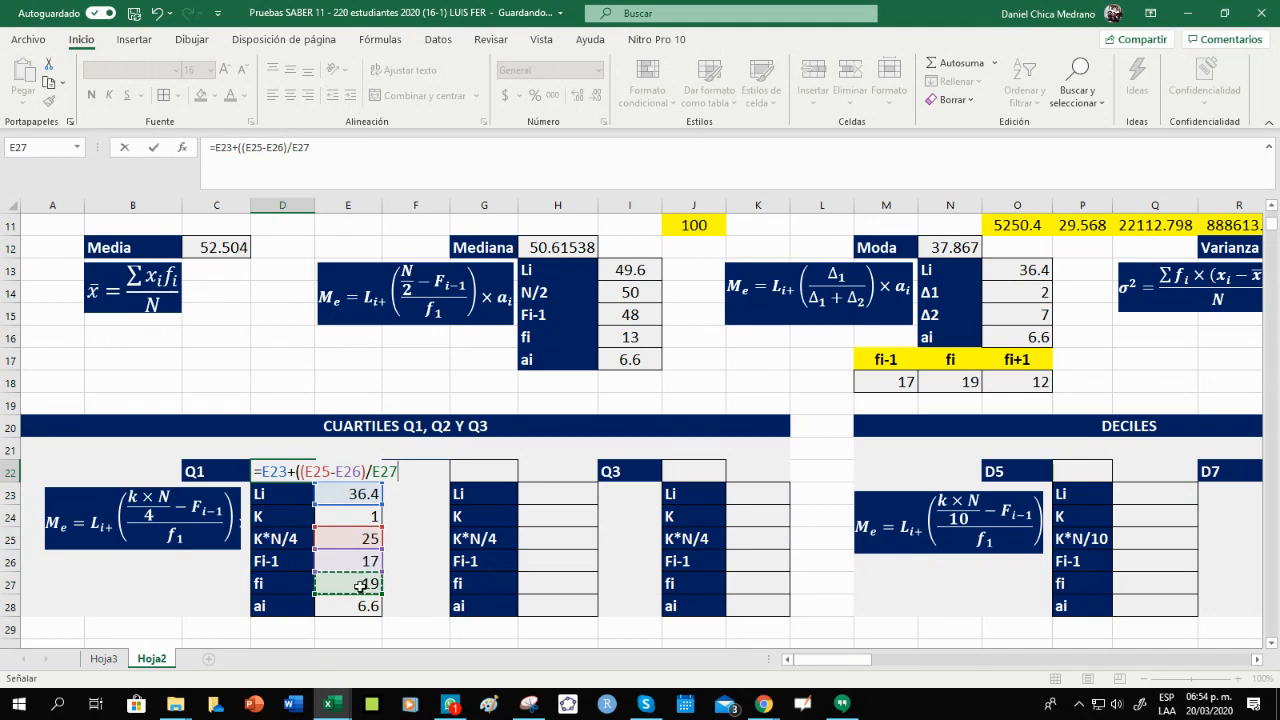
pyautogui.write(')')
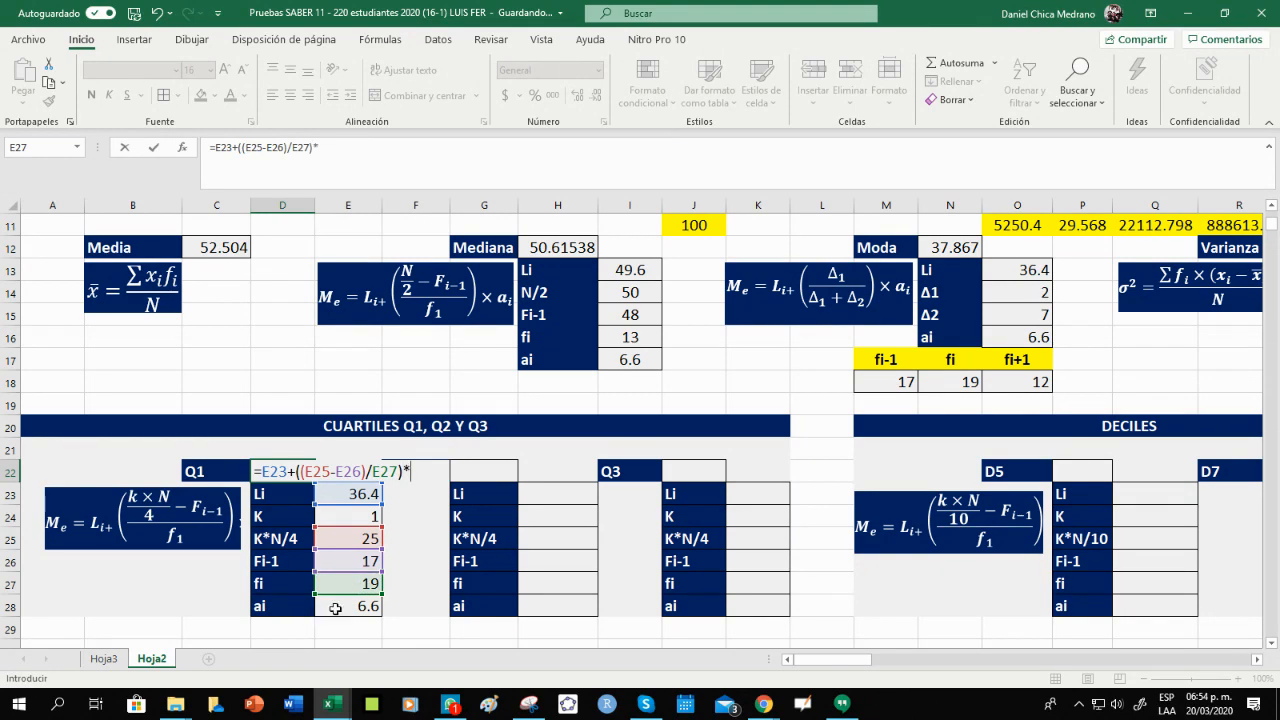
pyautogui.write('*')
pyautogui.click(335, 608)
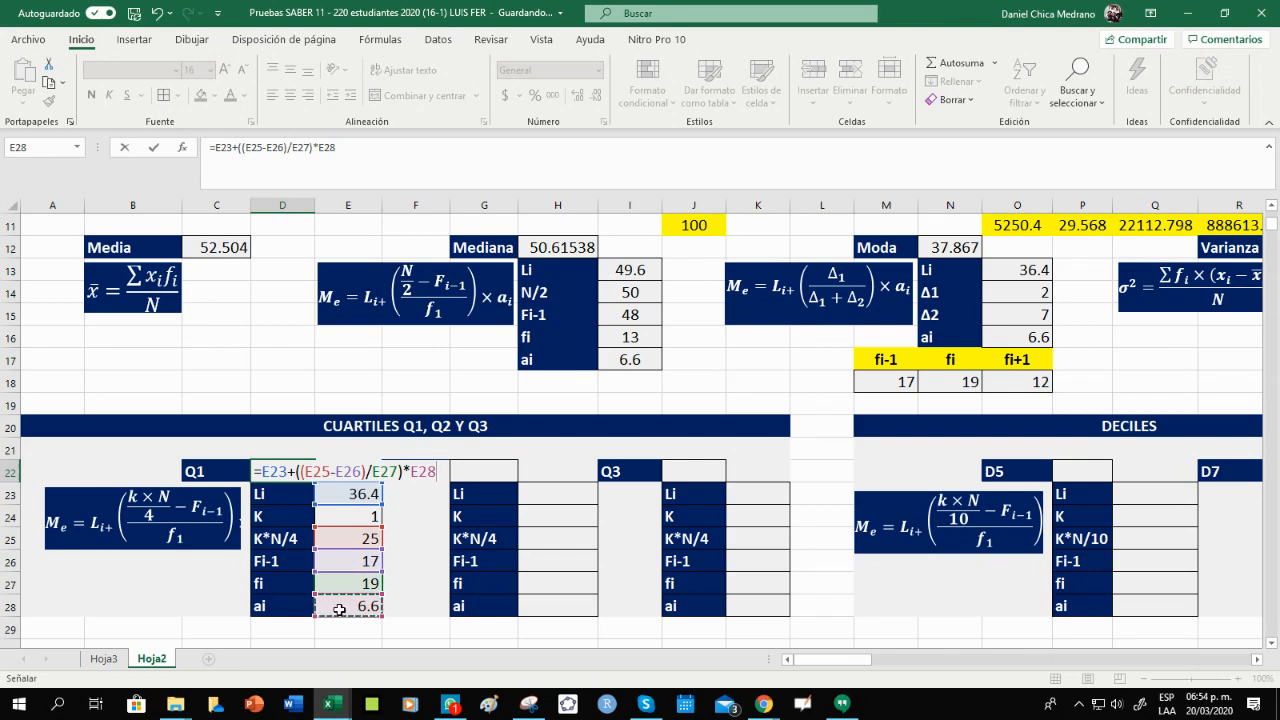
pyautogui.press('Return')
pyautogui.click(283, 471)
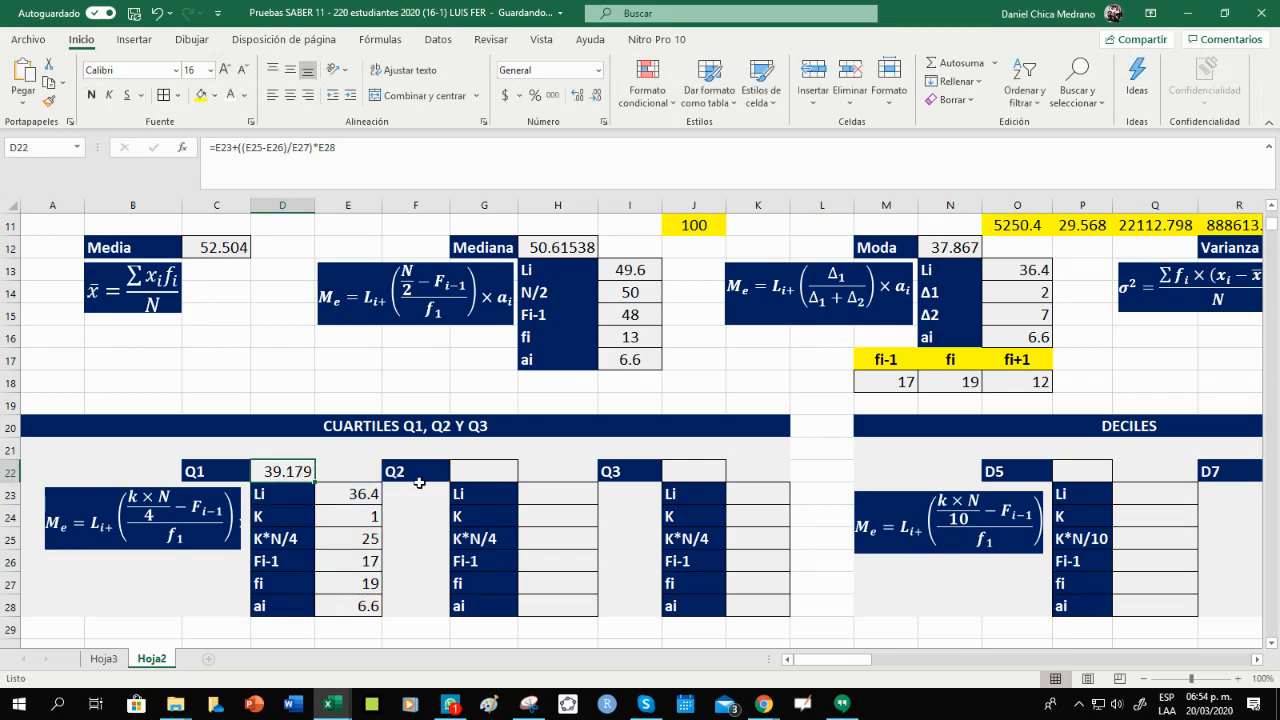
# Set K to 2 in the Q2 block.
pyautogui.click(485, 472)
pyautogui.moveTo(290, 471); pyautogui.dragTo(365, 598)
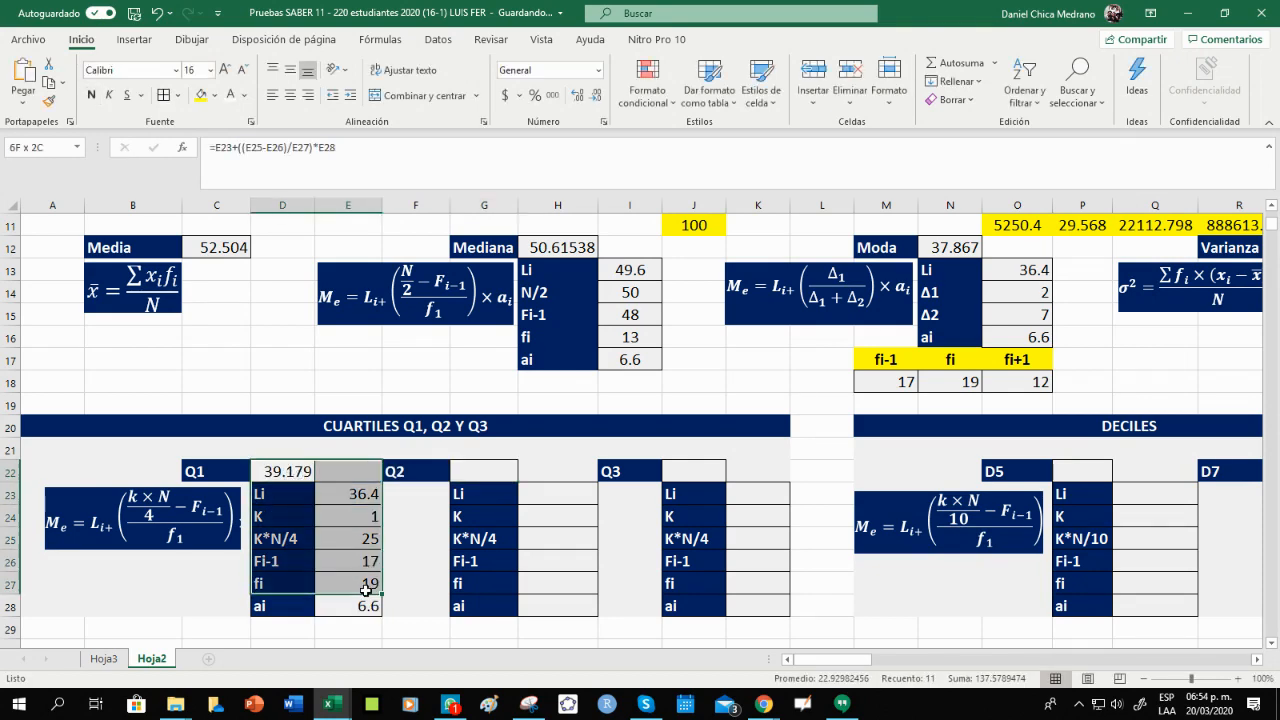
pyautogui.click(491, 468)
pyautogui.moveTo(491, 468); pyautogui.dragTo(566, 600)
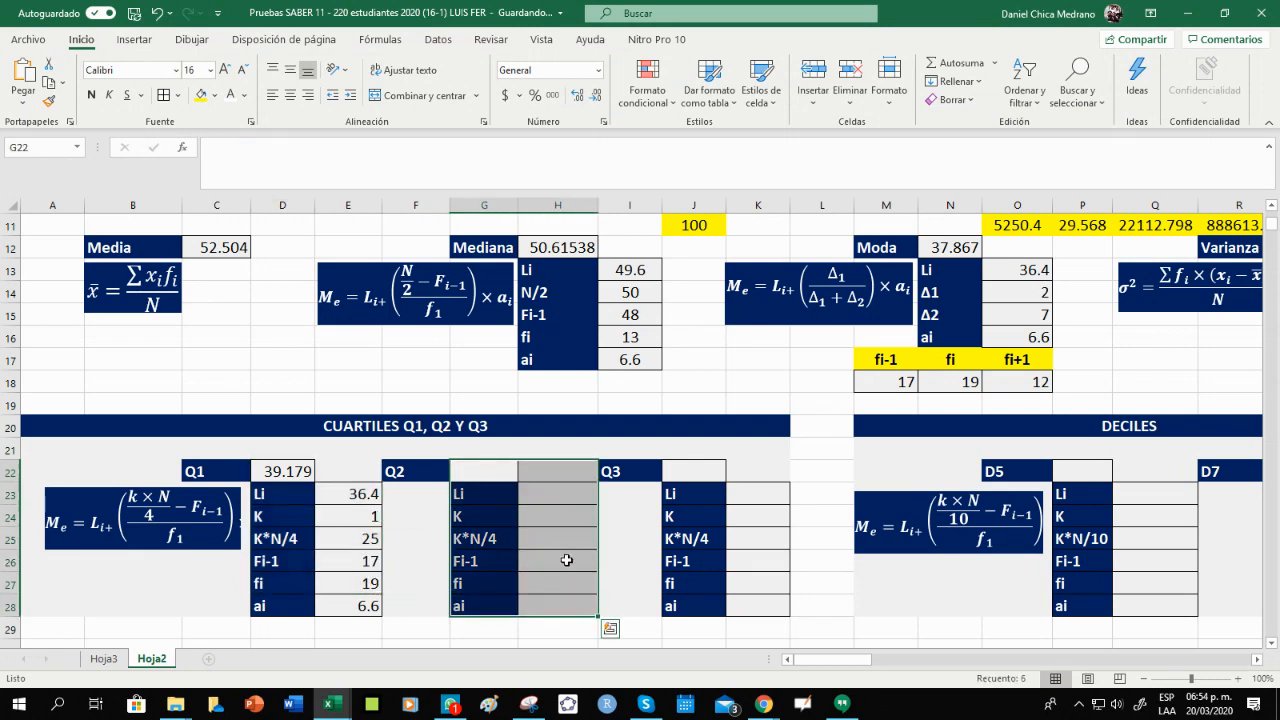
pyautogui.click(551, 534)
pyautogui.click(549, 514)
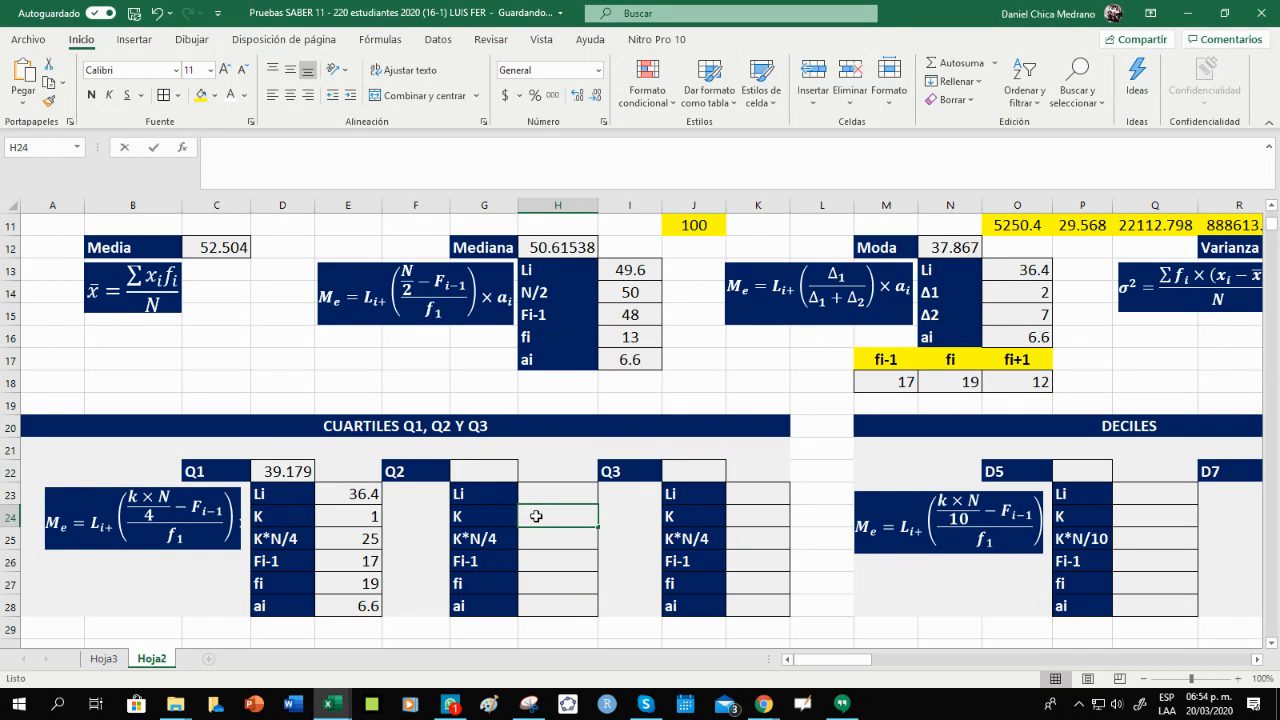
pyautogui.write('2')
pyautogui.press('Return')
# Increase the font size of the Q2 block's value cells, H23 to H28, to 16.
pyautogui.moveTo(550, 490); pyautogui.dragTo(571, 606)
pyautogui.click(224, 70)
pyautogui.click(224, 70)
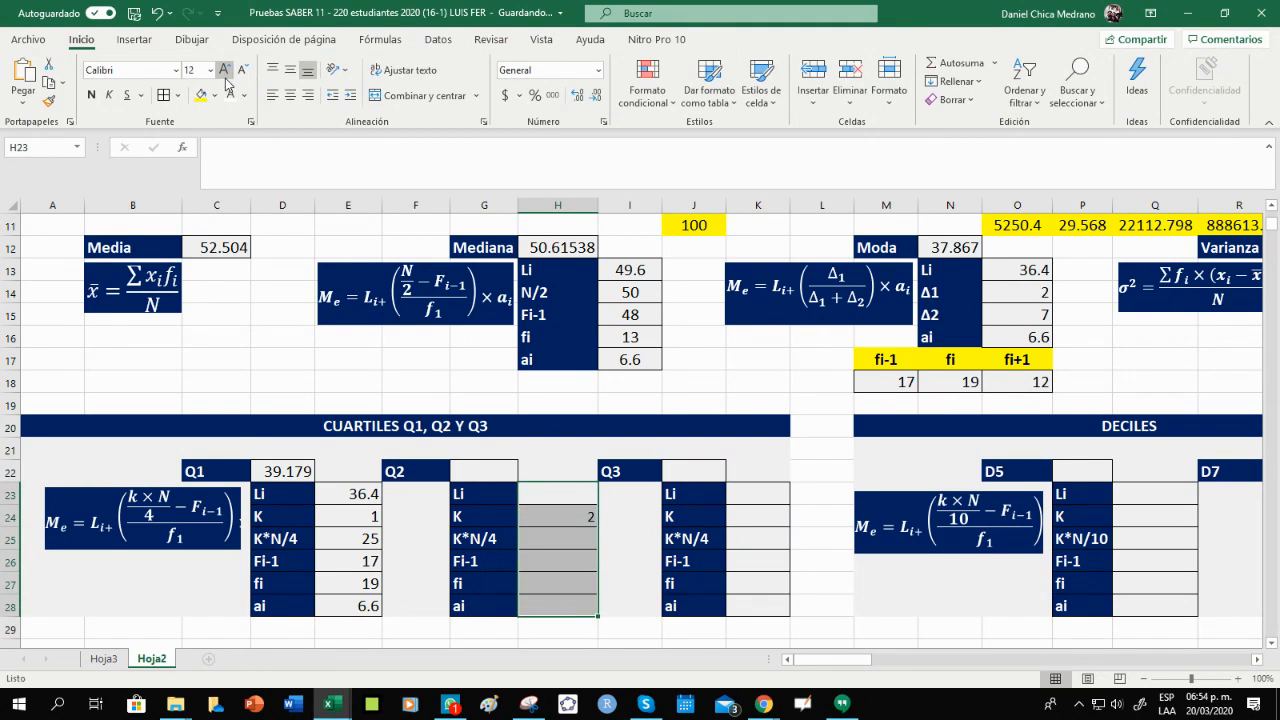
pyautogui.click(224, 70)
pyautogui.moveTo(732, 492)
pyautogui.mouseDown()
pyautogui.moveTo(749, 531)
pyautogui.moveTo(749, 603)
pyautogui.mouseUp()
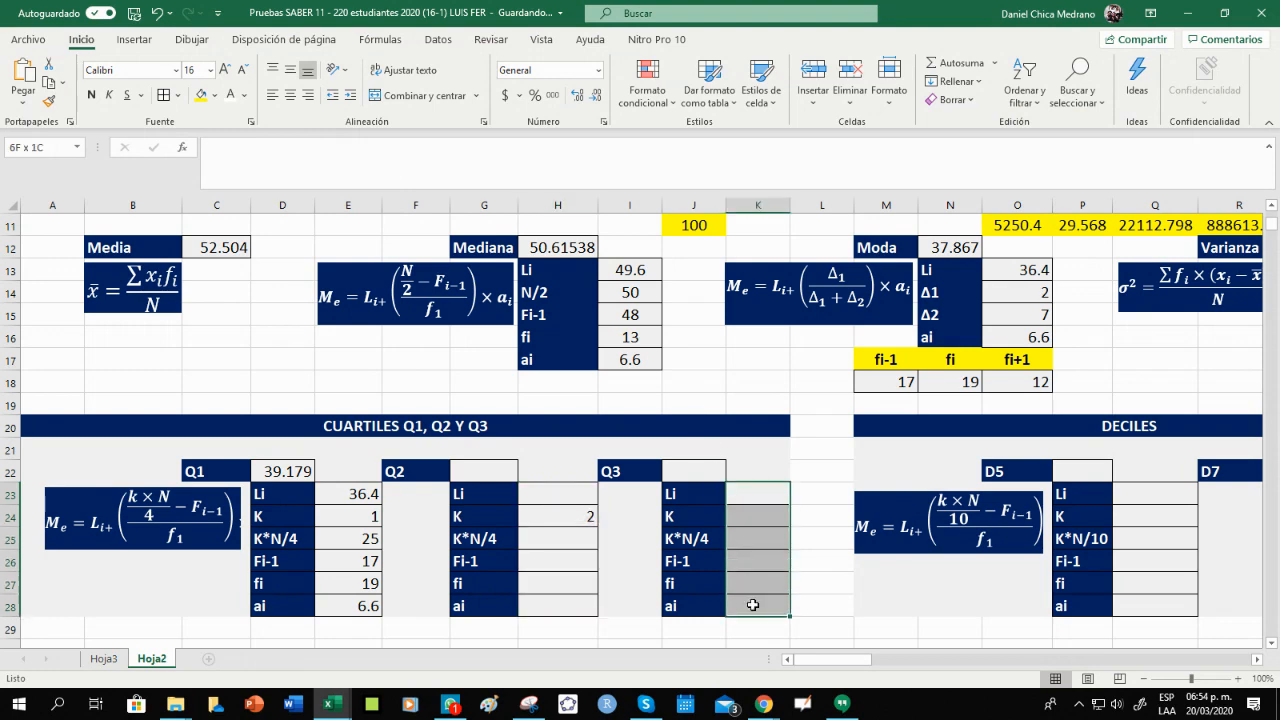
# Calculate K*N/4 in the Q2 block with the formula =H24*C2/4.
pyautogui.click(545, 520)
pyautogui.click(538, 542)
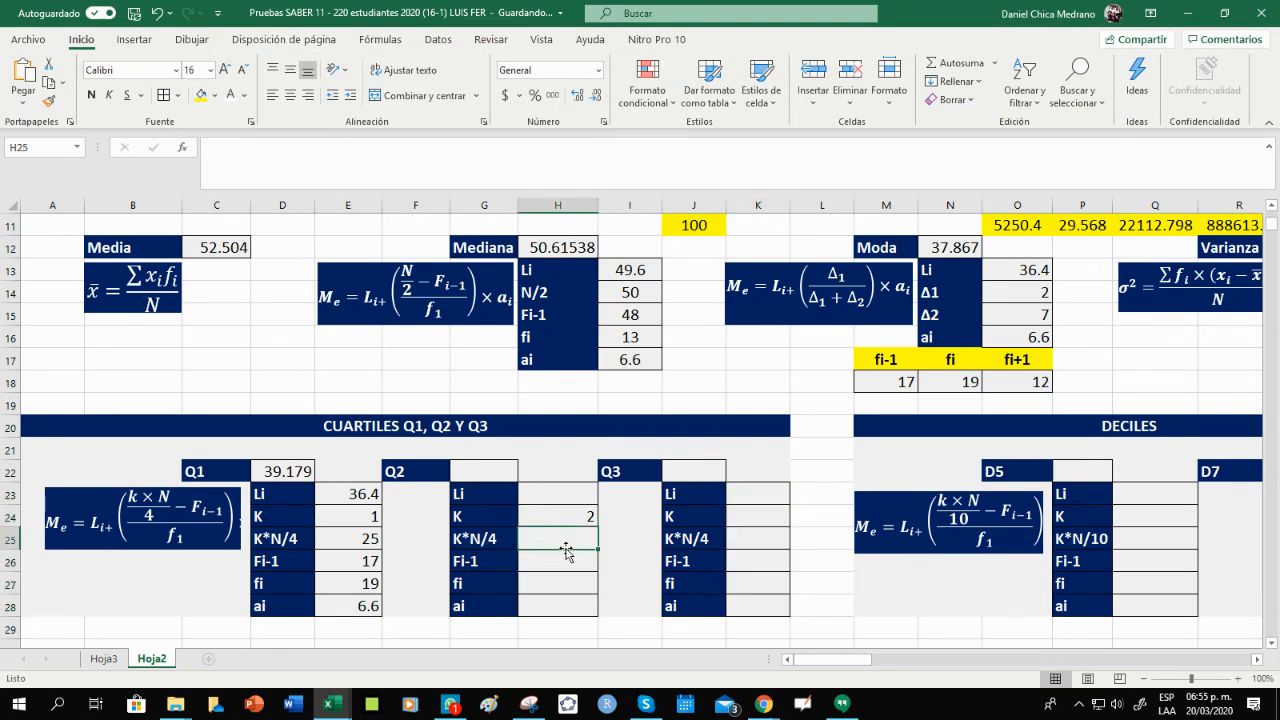
pyautogui.write('=')
pyautogui.click(540, 518)
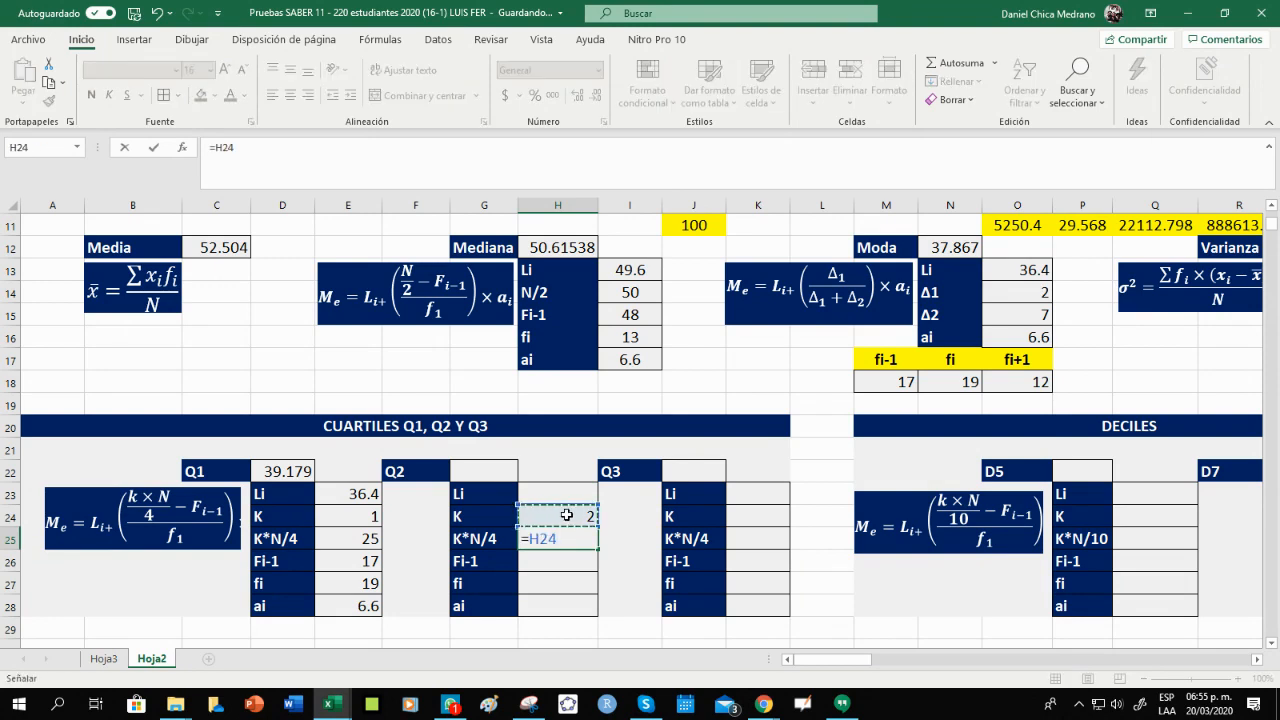
pyautogui.write('*')
pyautogui.scroll(3, 229, 342)
pyautogui.click(229, 246)
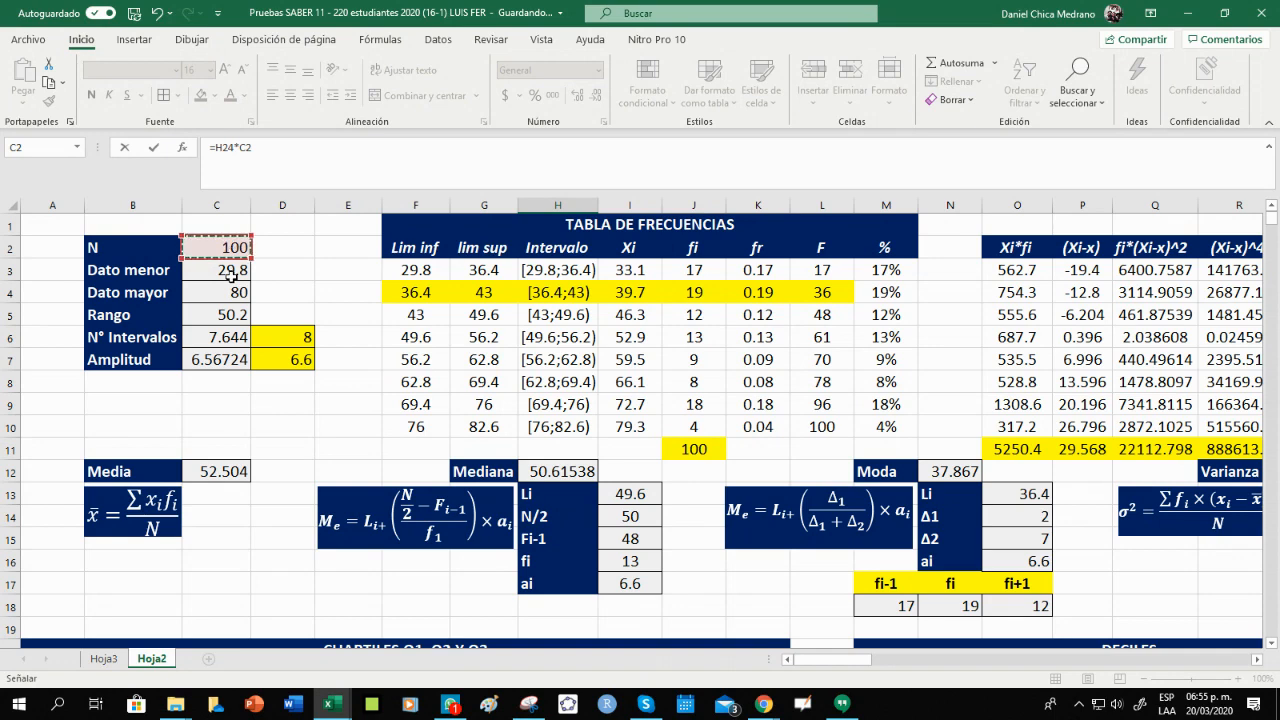
pyautogui.scroll(-4, 298, 348)
pyautogui.write('/4')
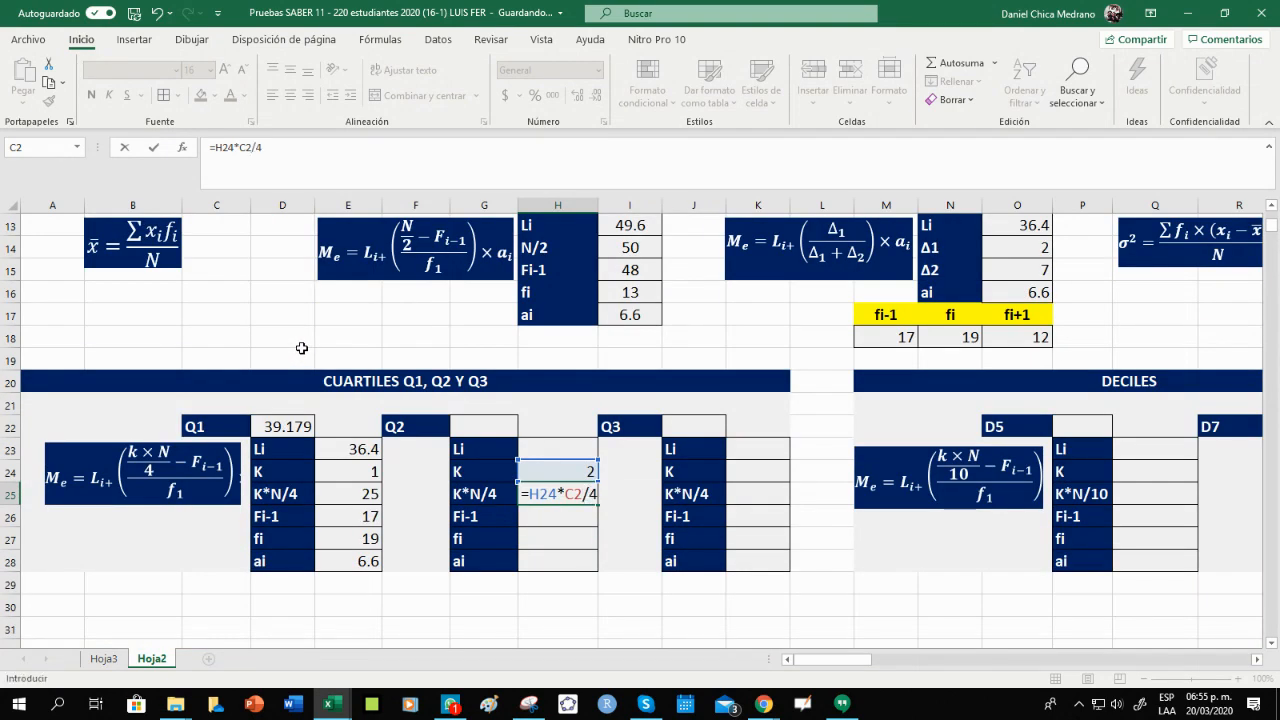
pyautogui.press('Return')
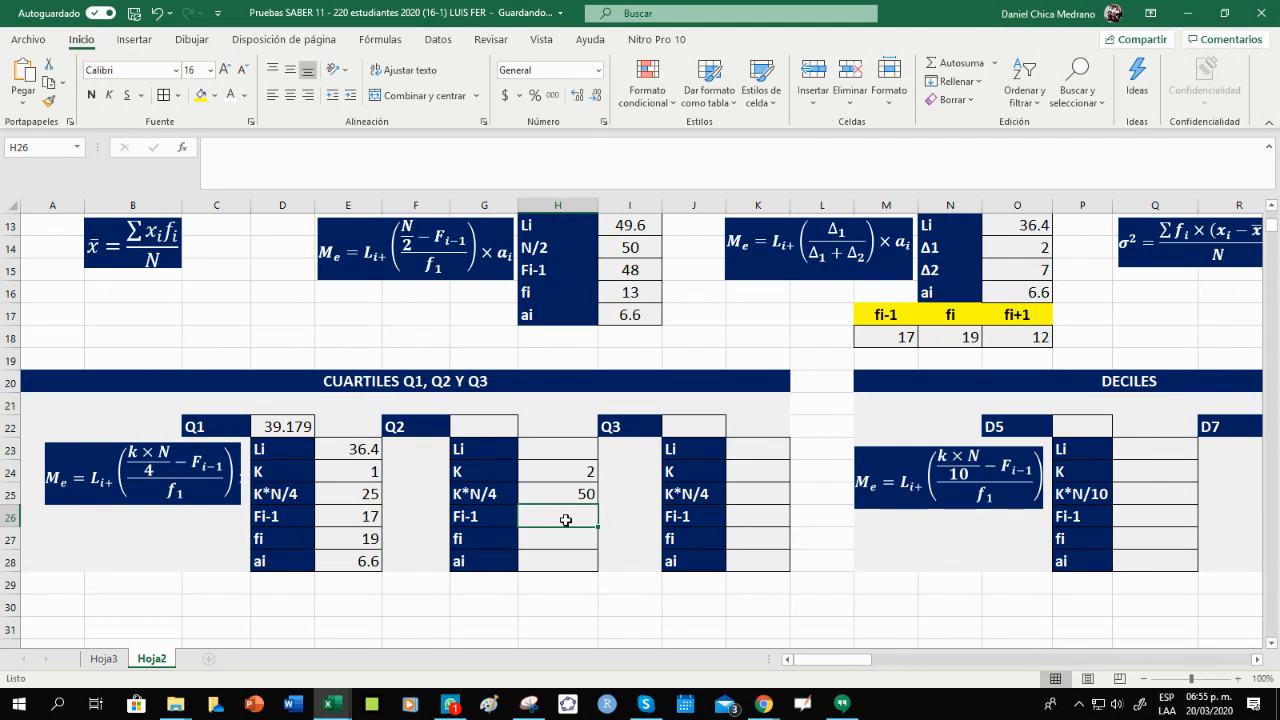
# Remove the yellow fill from the [36.4;43) class row in the frequency table.
pyautogui.scroll(4, 570, 513)
pyautogui.moveTo(427, 287); pyautogui.dragTo(822, 292)
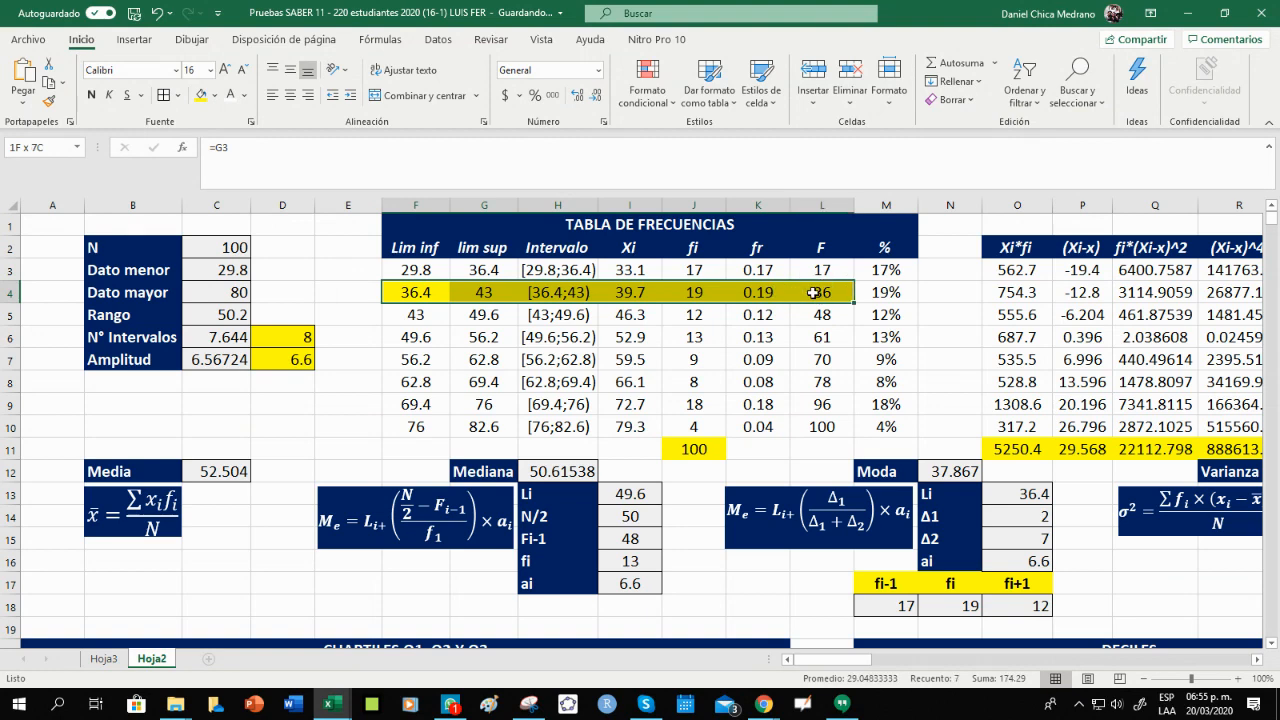
pyautogui.click(214, 95)
pyautogui.click(240, 276)
pyautogui.scroll(-2, 447, 383)
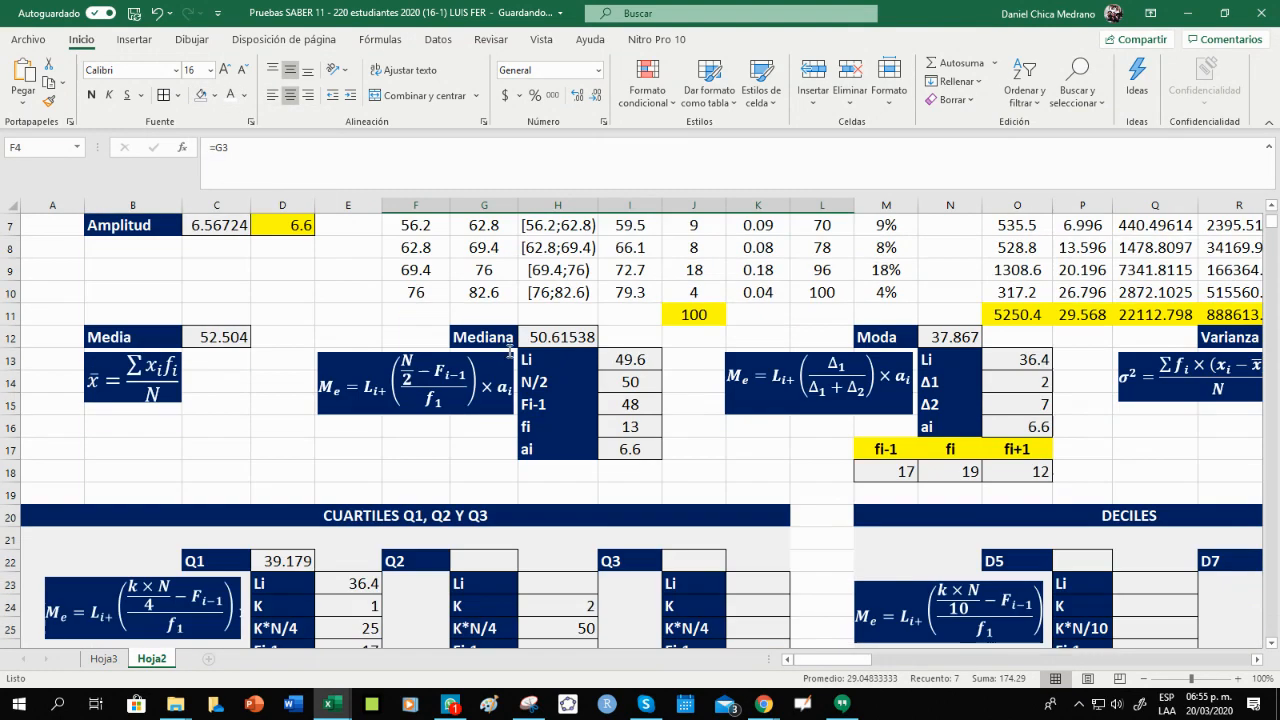
# Compare the Q2 block's K*N/4 value with the median block's N/2 value and review the median result.
pyautogui.click(582, 270)
pyautogui.scroll(-4, 582, 273)
pyautogui.click(576, 360)
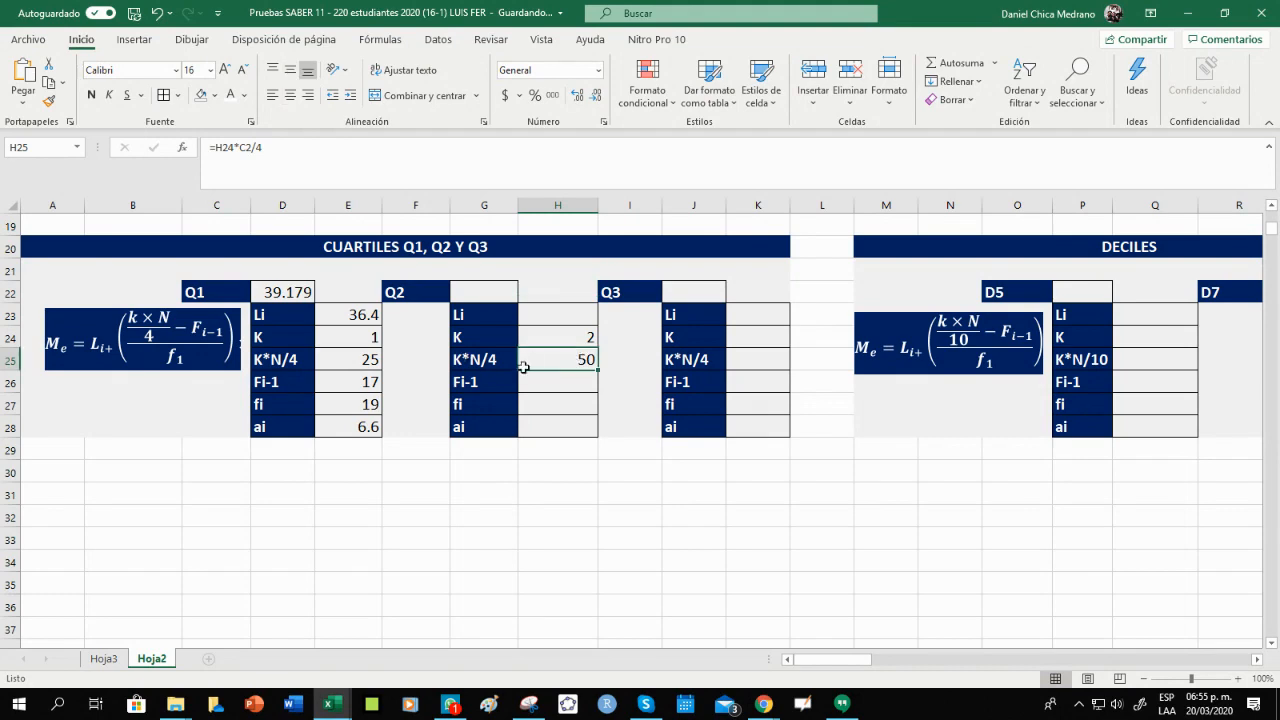
pyautogui.scroll(3, 556, 371)
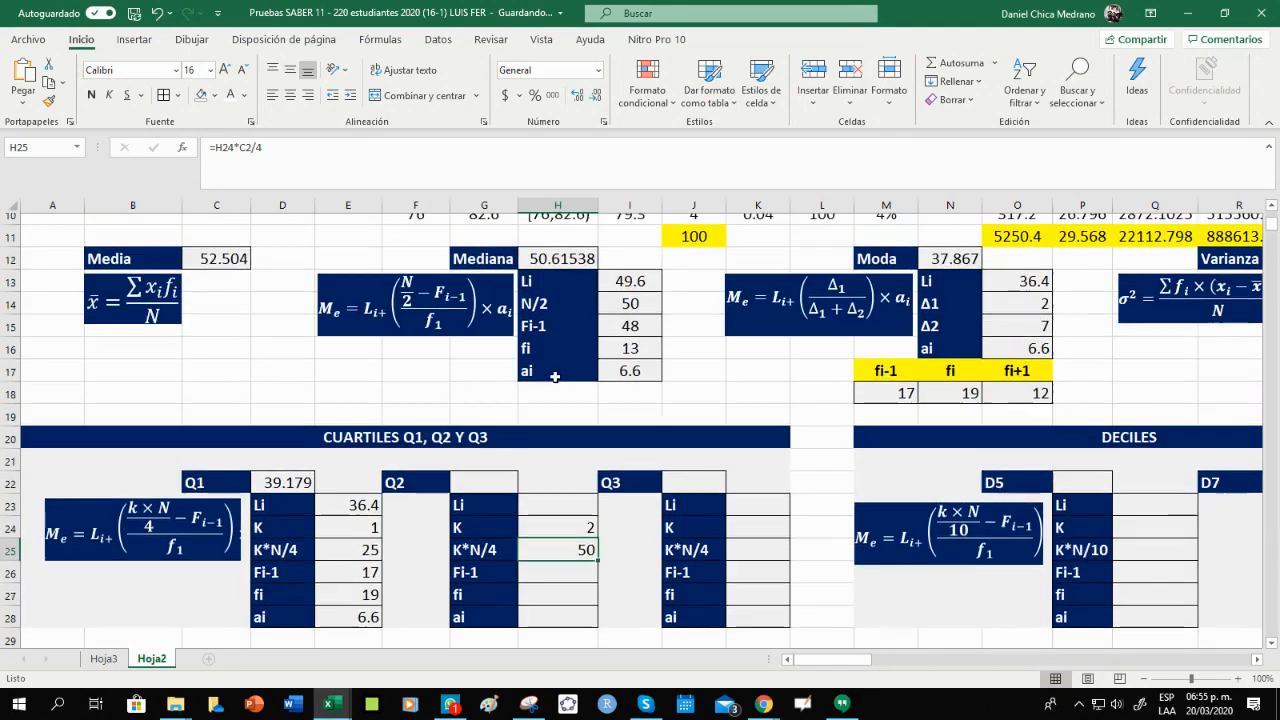
pyautogui.click(632, 318)
pyautogui.click(581, 563)
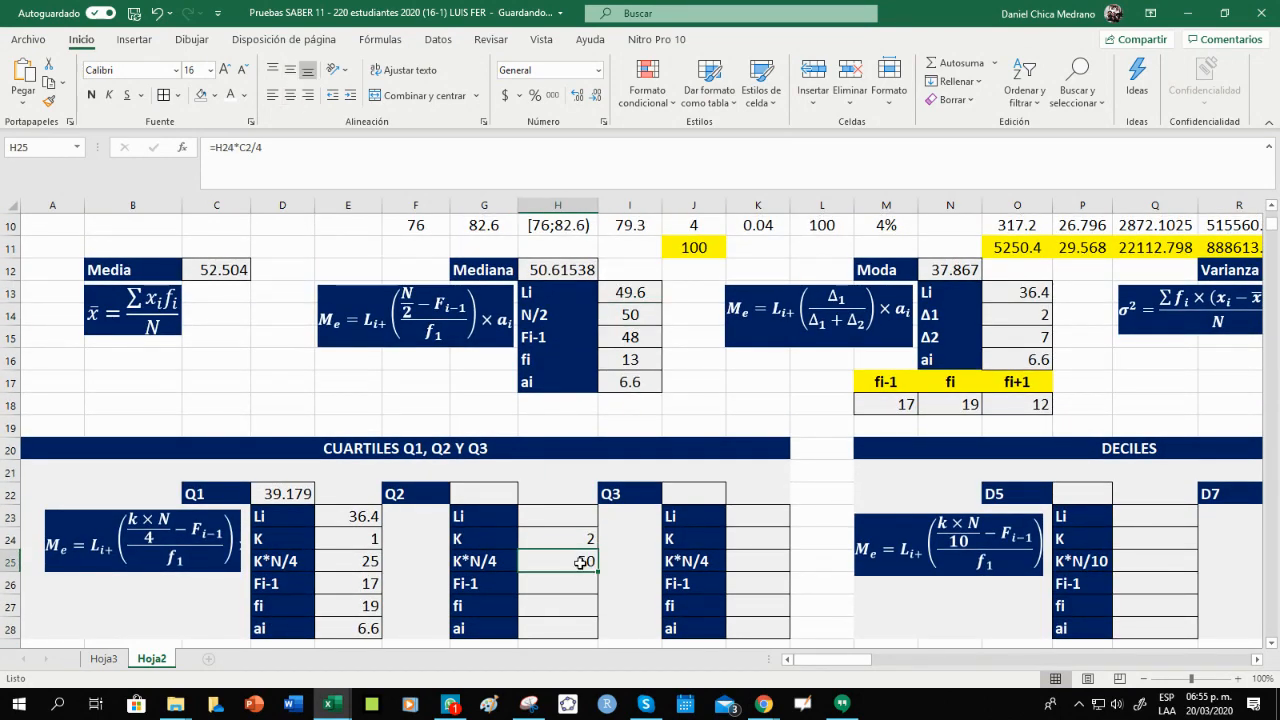
pyautogui.click(626, 316)
pyautogui.scroll(-2, 521, 419)
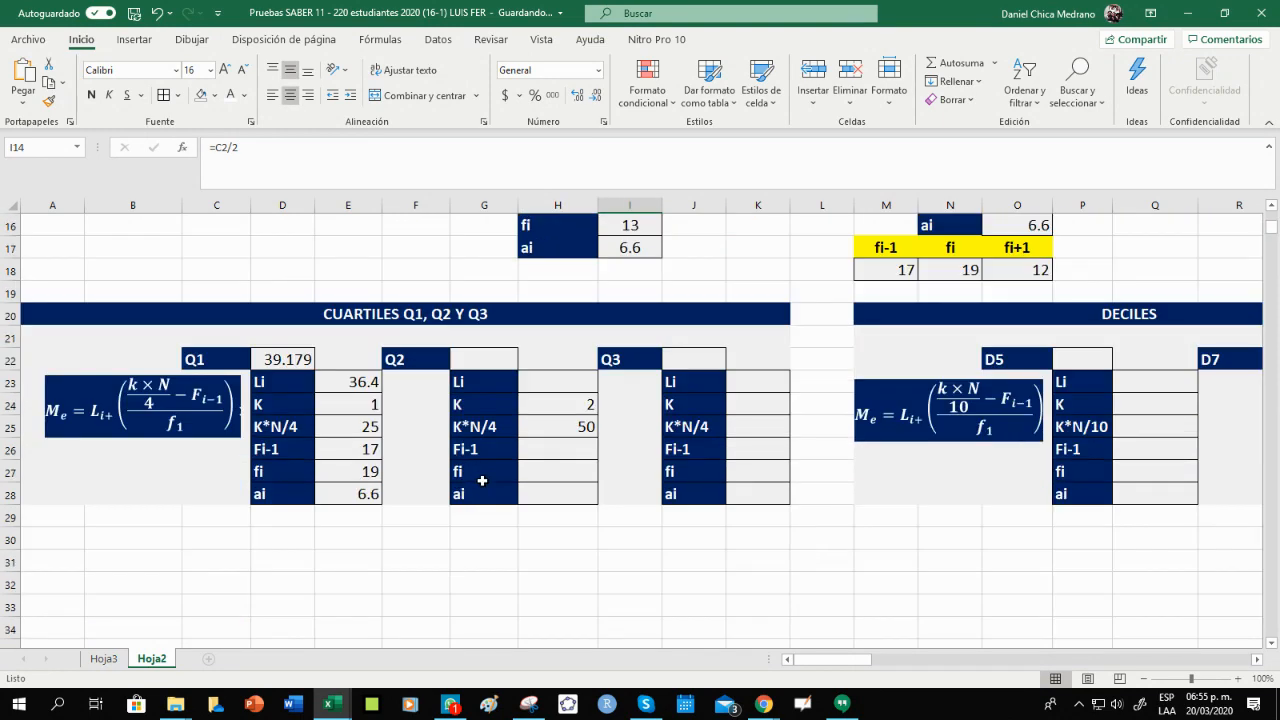
pyautogui.scroll(3, 554, 427)
pyautogui.moveTo(557, 337); pyautogui.dragTo(470, 337)
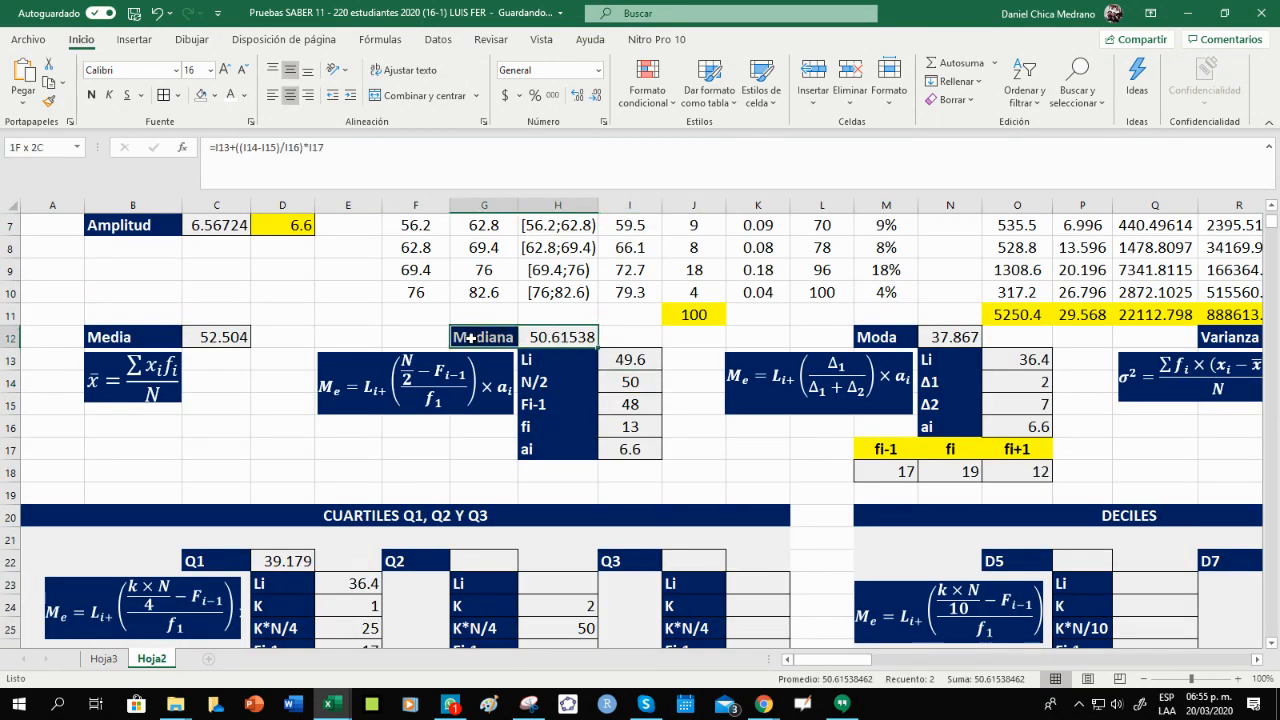
pyautogui.scroll(-2, 258, 362)
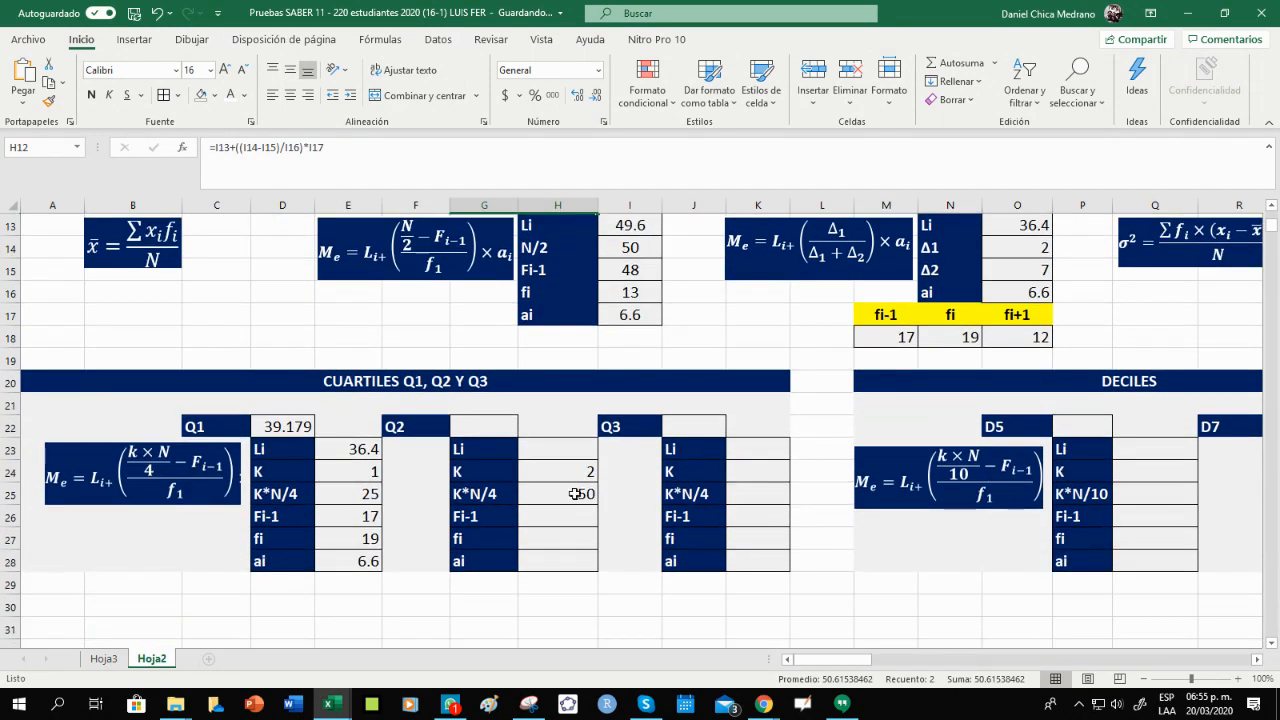
# Highlight the [49.6;56.2) class row in yellow, from its lower limit to its cumulative frequency, as the Q2 class.
pyautogui.click(553, 498)
pyautogui.scroll(4, 770, 337)
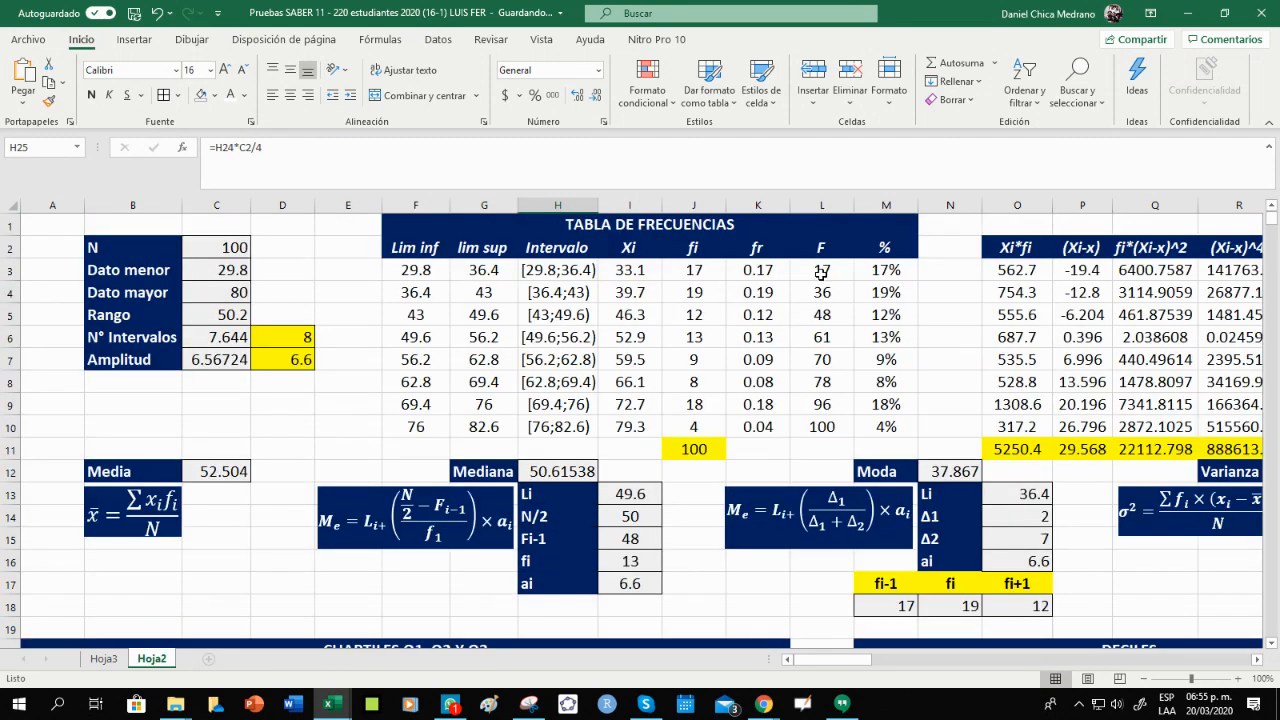
pyautogui.moveTo(836, 338); pyautogui.dragTo(397, 341)
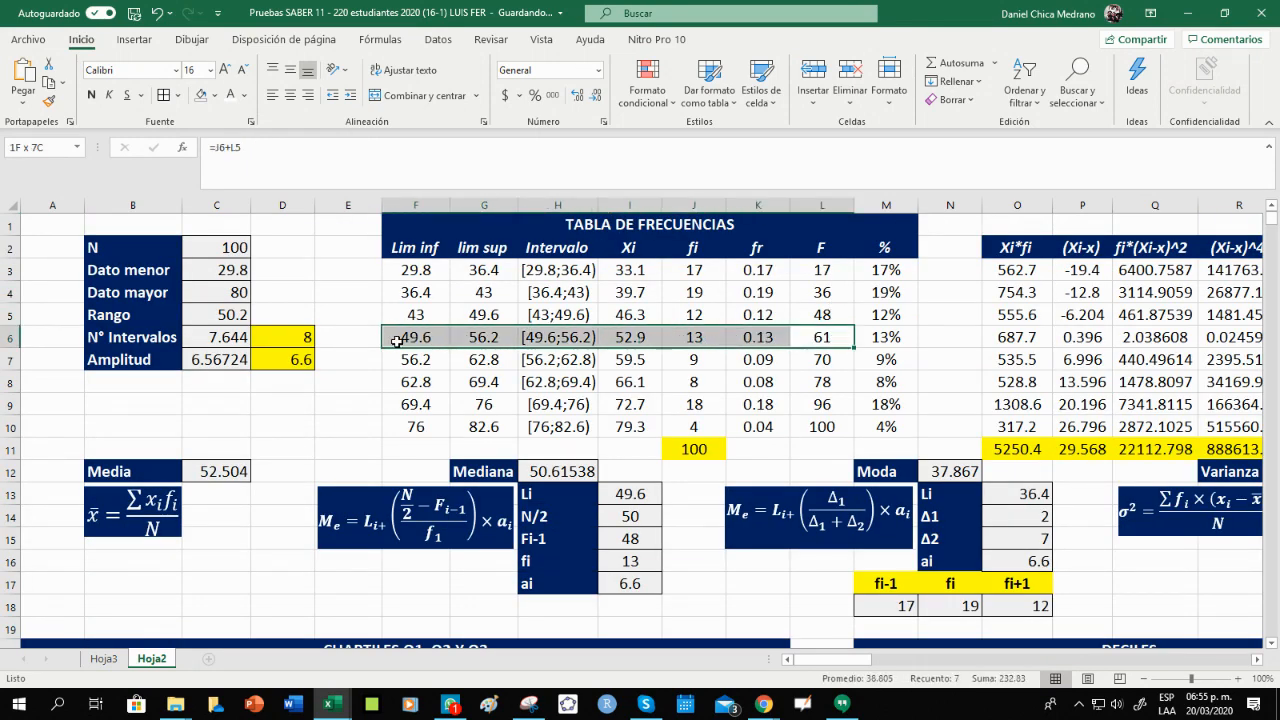
pyautogui.click(214, 96)
pyautogui.click(241, 245)
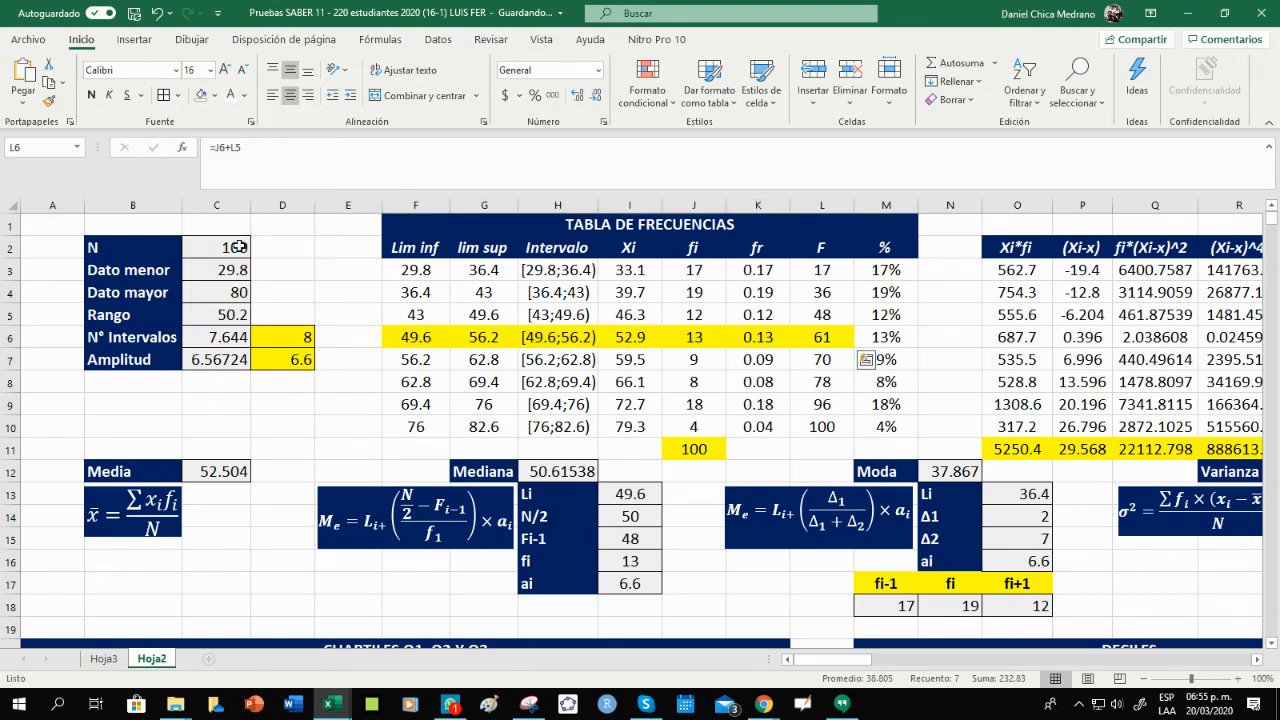
pyautogui.click(629, 404)
pyautogui.moveTo(415, 337); pyautogui.dragTo(826, 337)
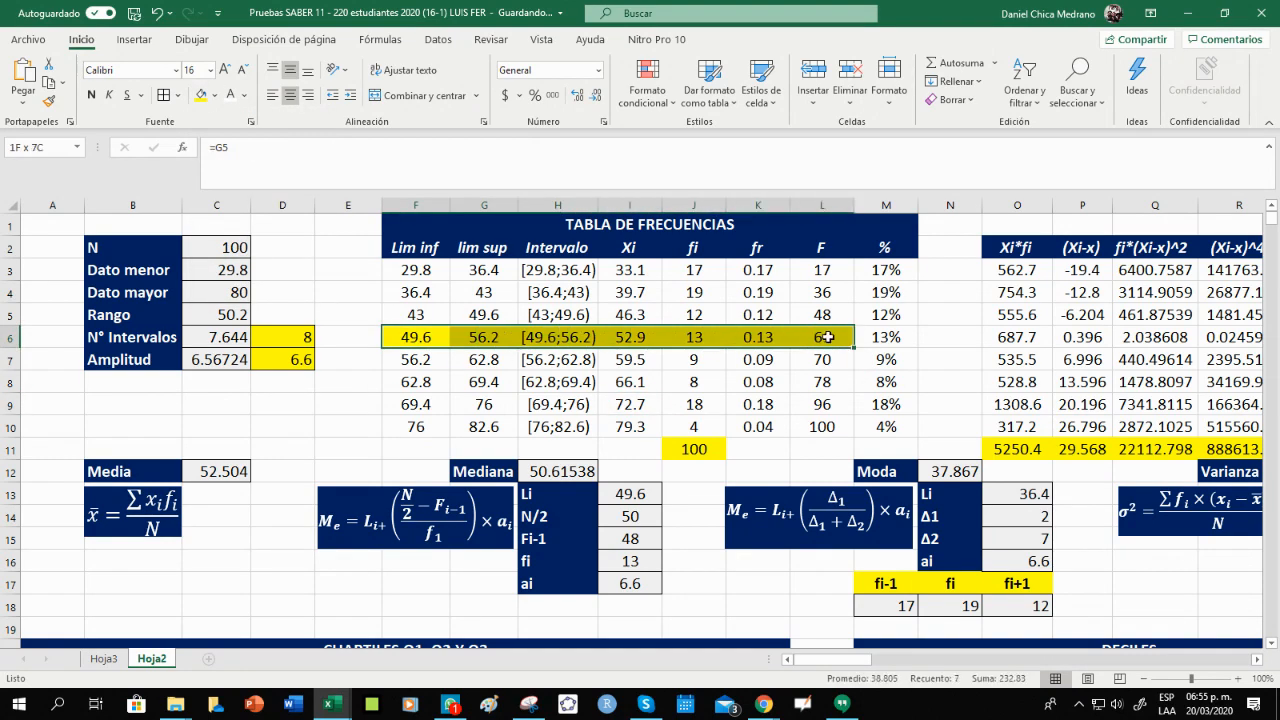
pyautogui.scroll(-4, 609, 356)
pyautogui.scroll(-1, 609, 356)
pyautogui.click(588, 468)
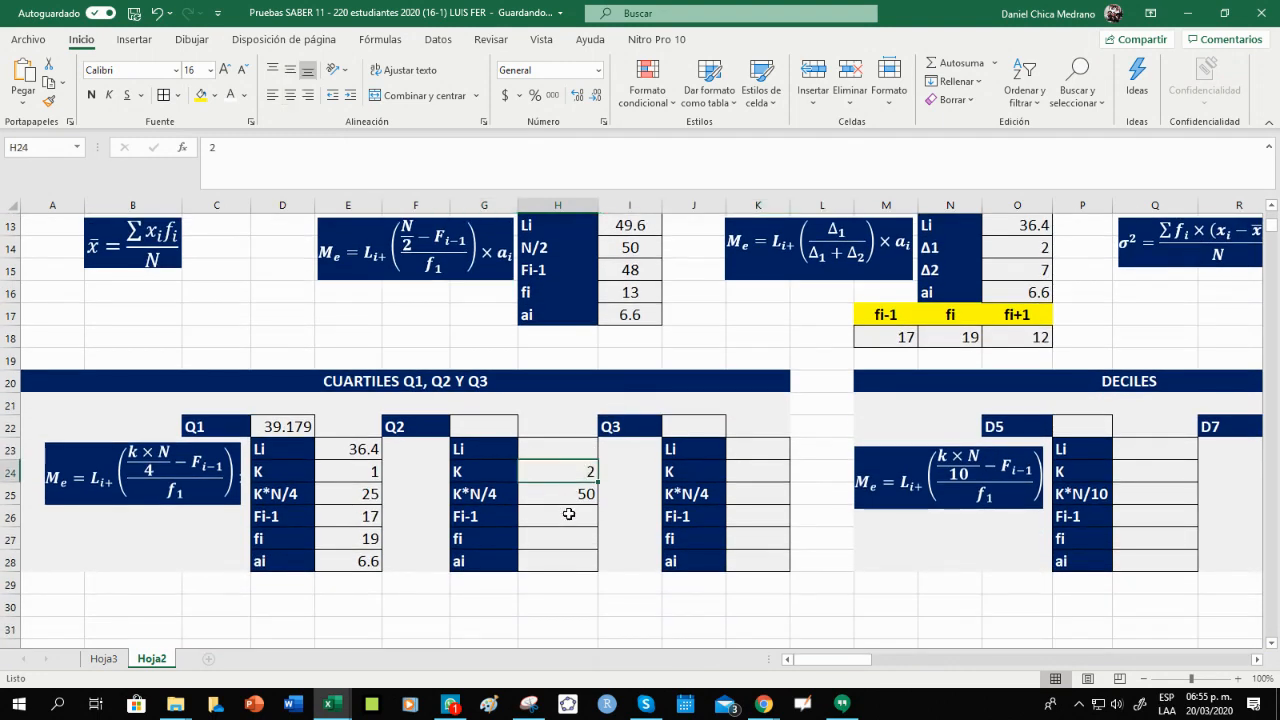
# Fill the Q2 block's Fi-1 cell (H26) with a reference to the cumulative frequency of the [43;49.6) class, =L5.
pyautogui.click(568, 519)
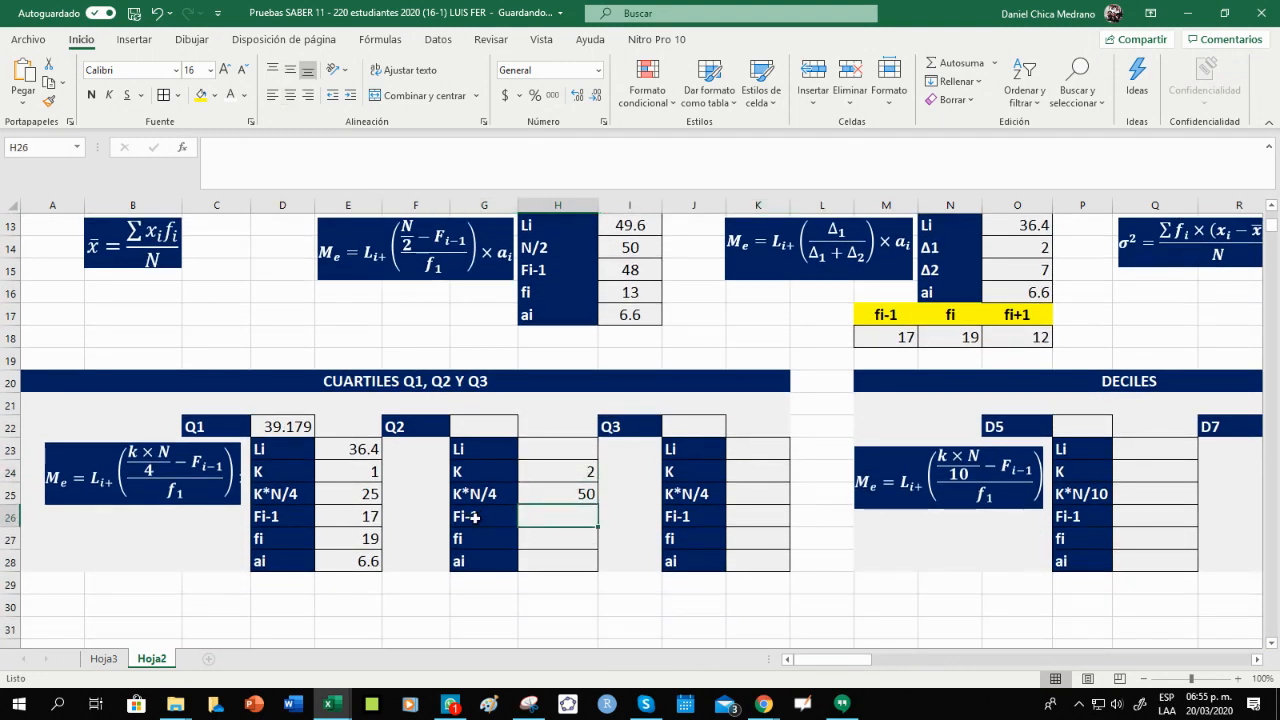
pyautogui.write('=')
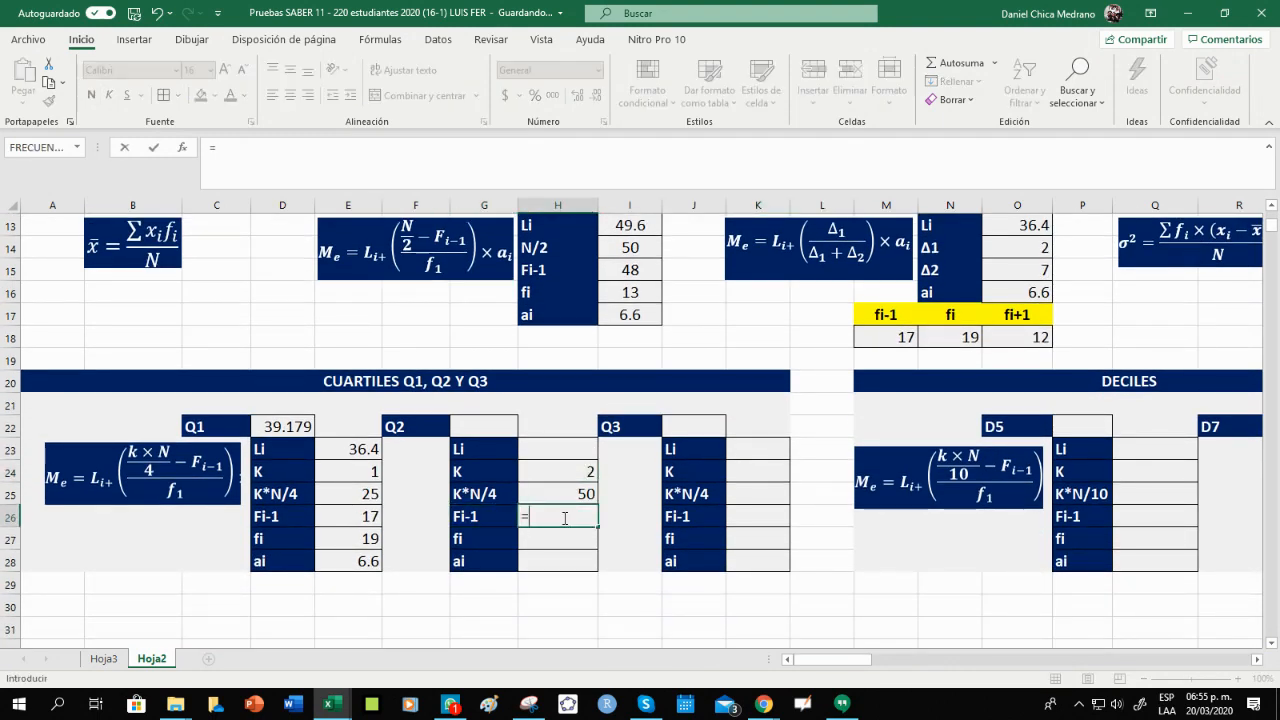
pyautogui.scroll(4, 700, 450)
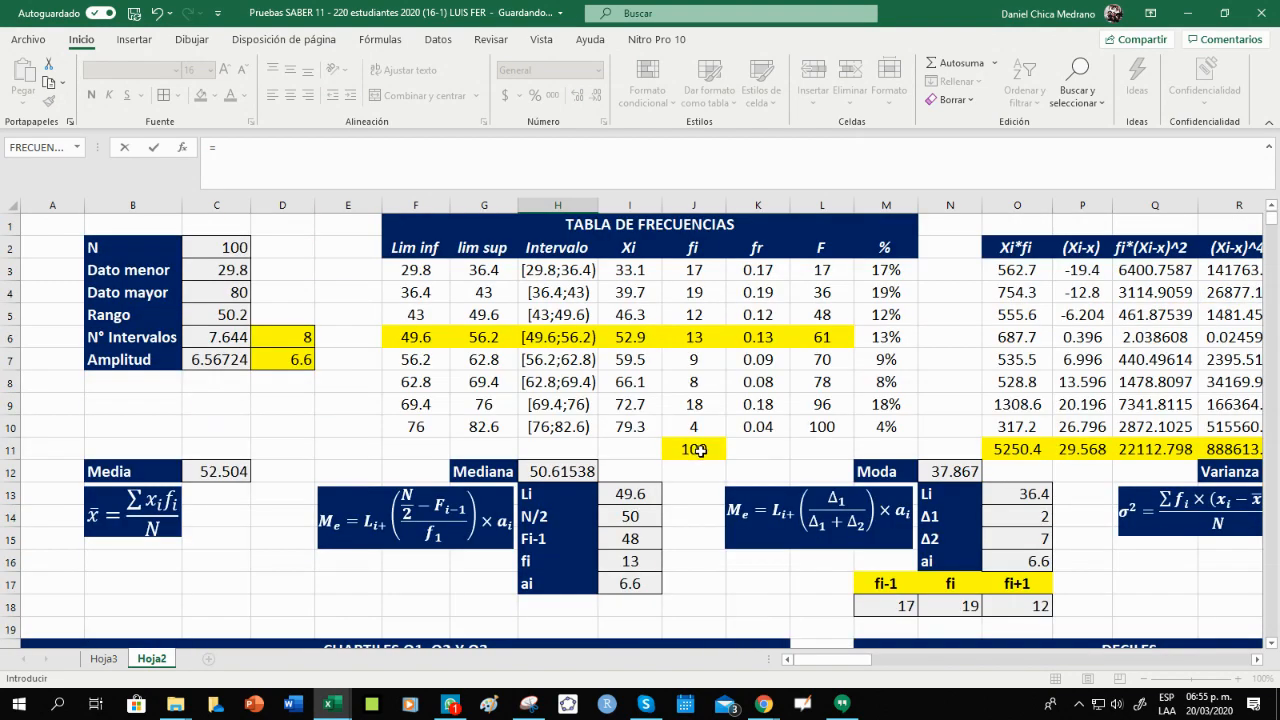
pyautogui.click(835, 314)
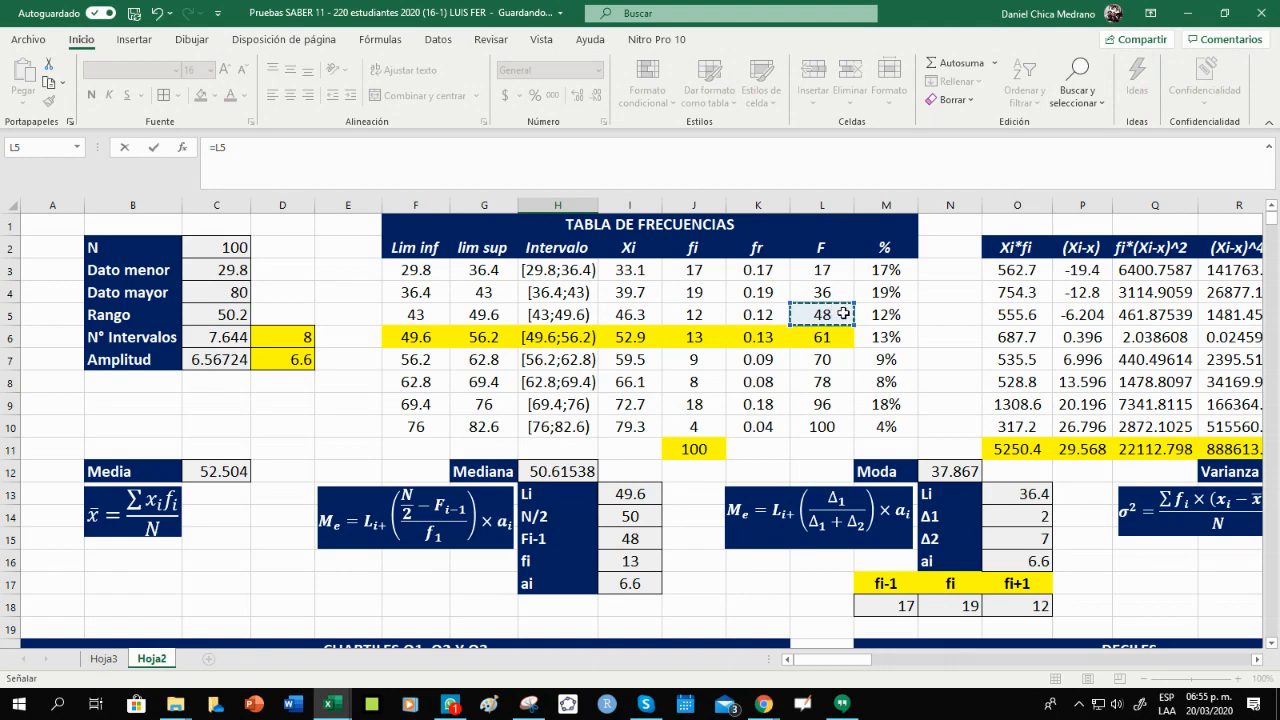
pyautogui.press('Return')
# Fill the Q2 block's fi cell (H27) with a reference to the highlighted class's frequency, =J6.
pyautogui.scroll(-1, 591, 308)
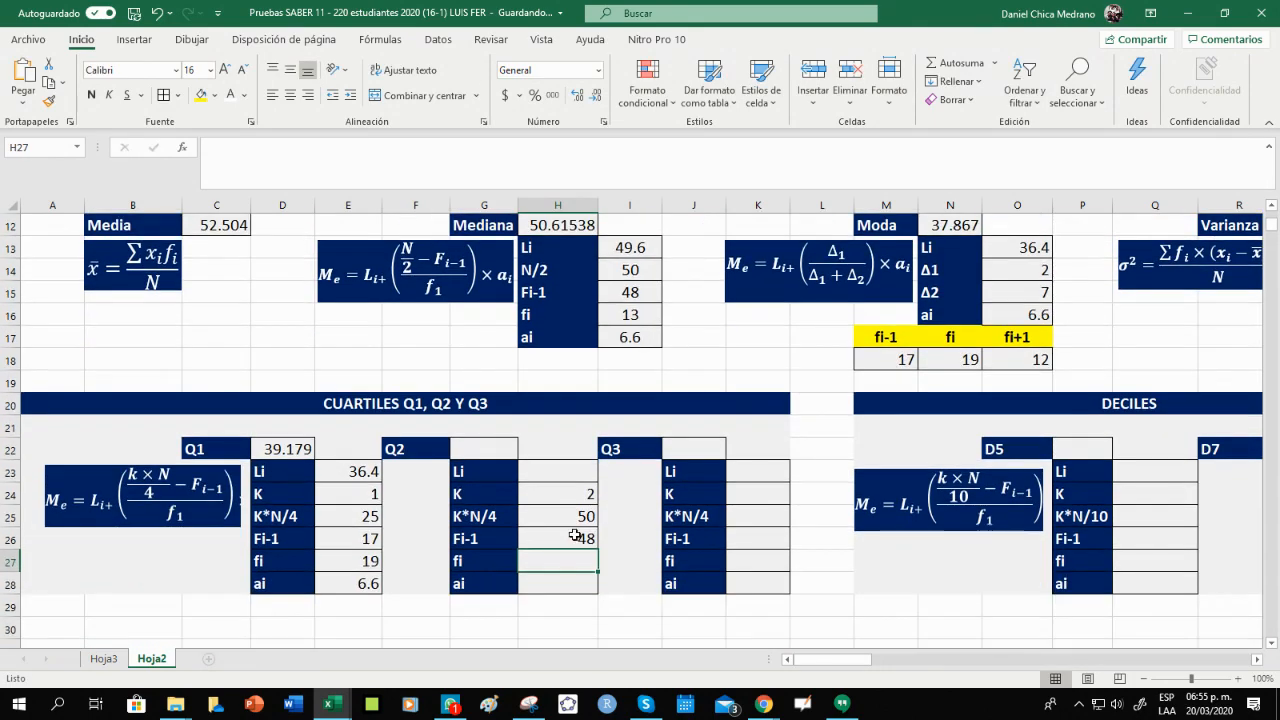
pyautogui.write('=')
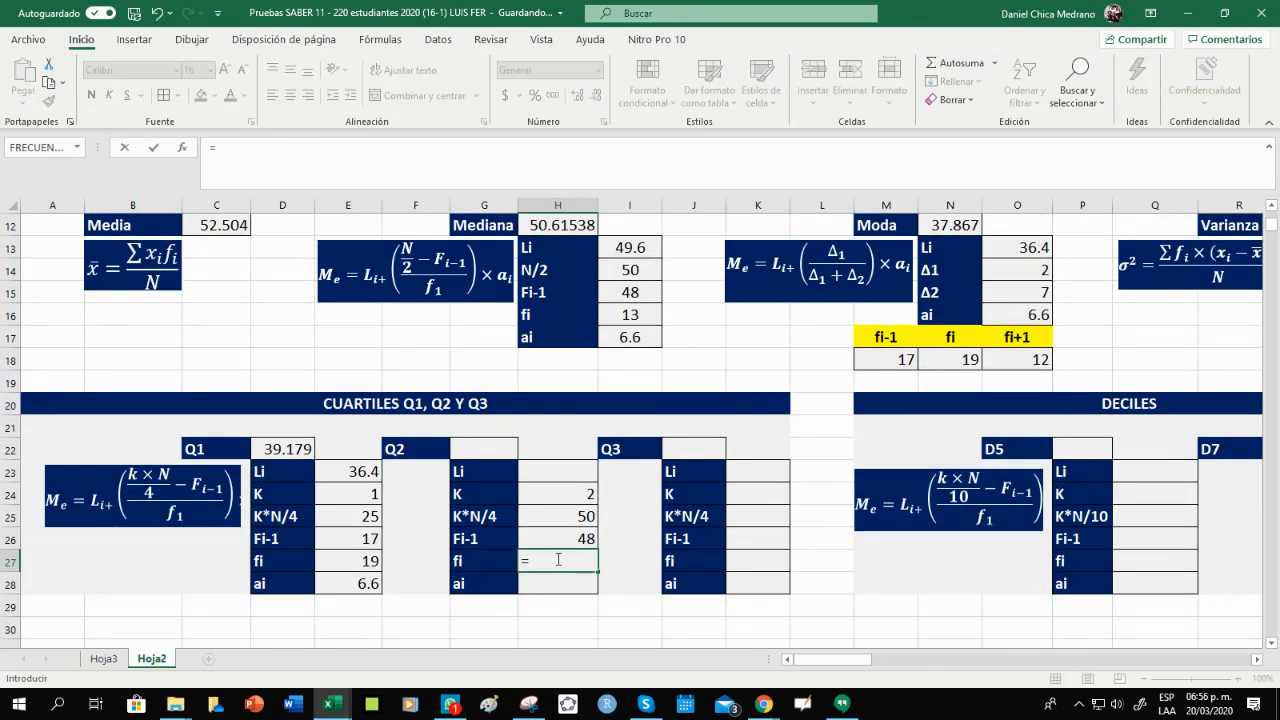
pyautogui.scroll(4, 814, 340)
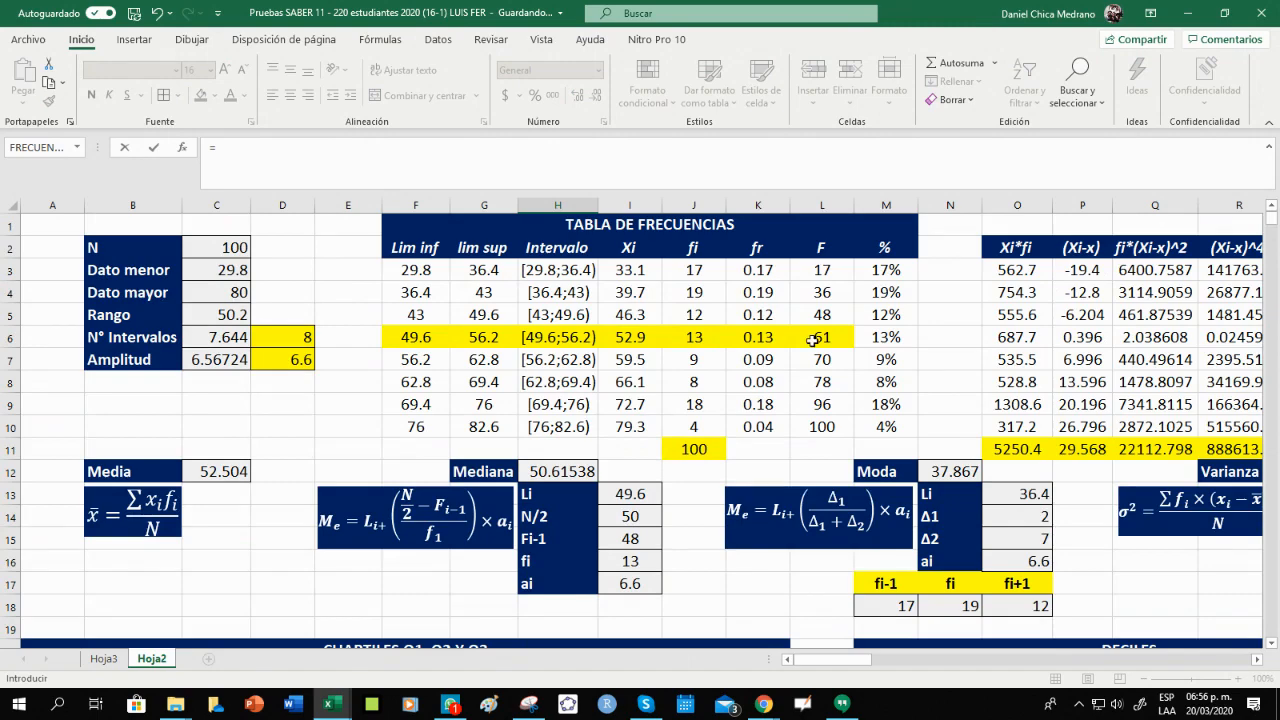
pyautogui.click(688, 340)
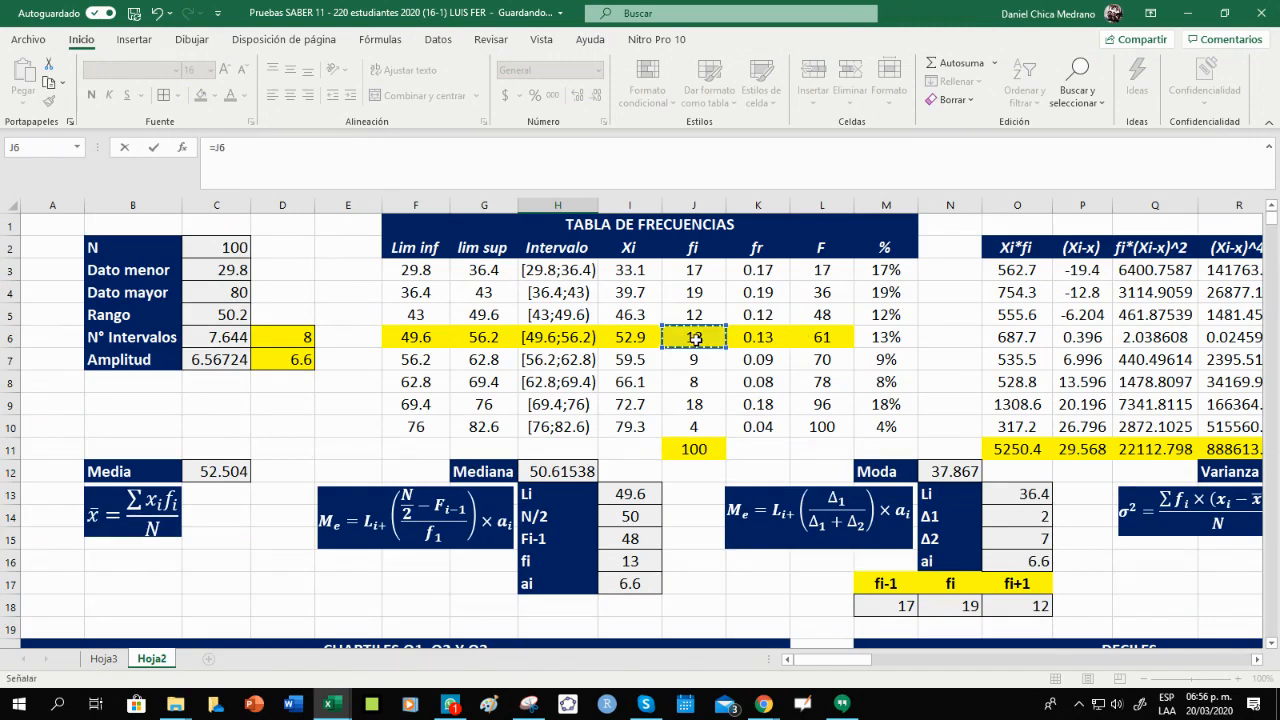
pyautogui.press('Return')
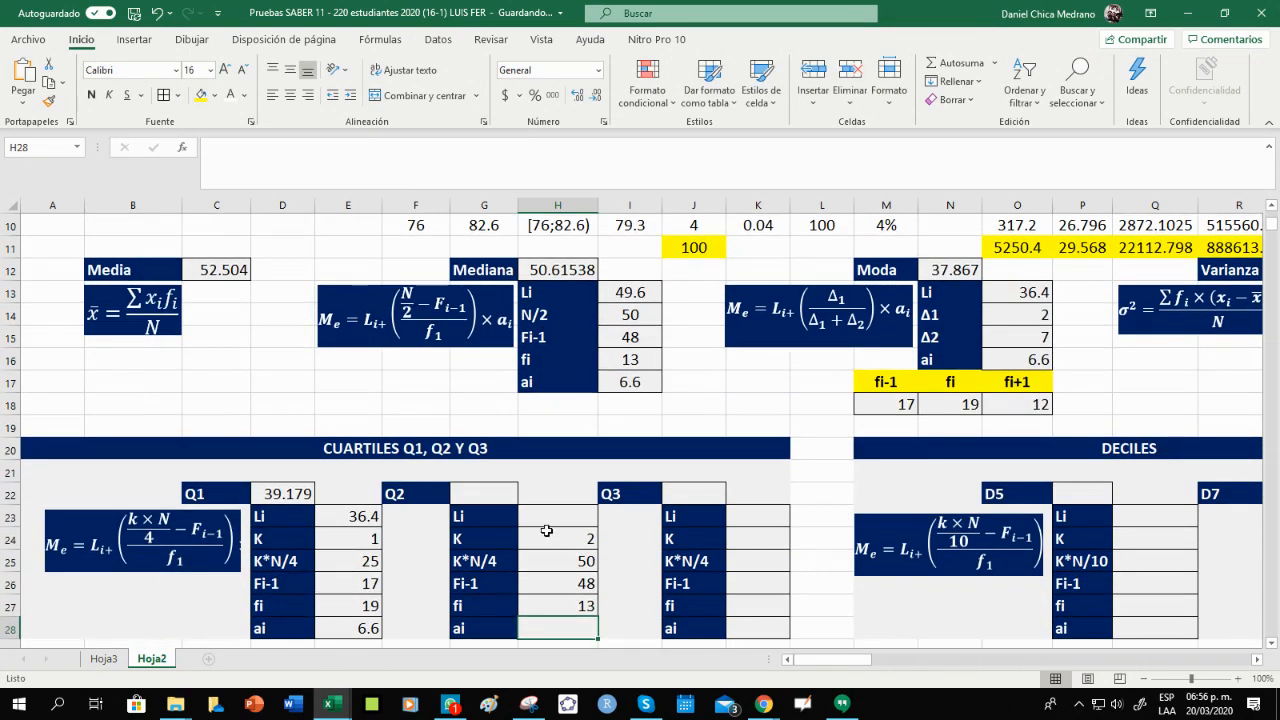
# Link the Q2 block's ai cell (H28) to the rounded class amplitude with =D7.
pyautogui.write('=')
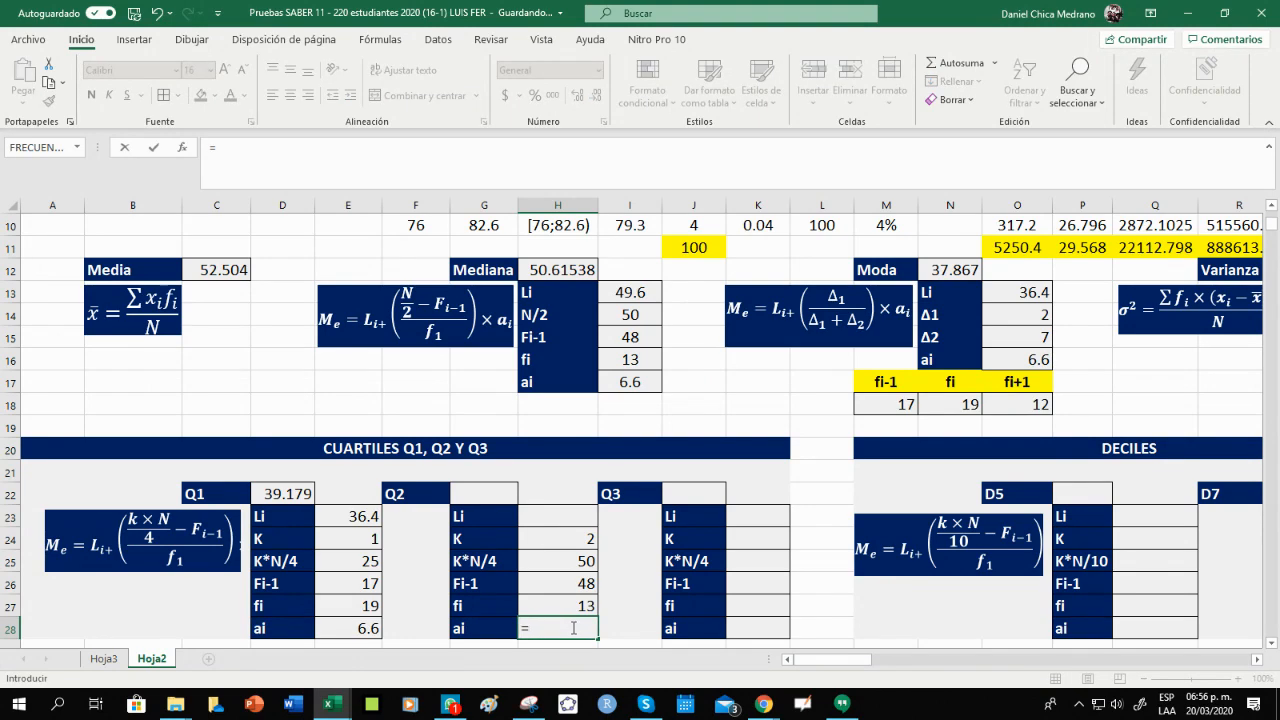
pyautogui.scroll(3, 282, 375)
pyautogui.click(280, 360)
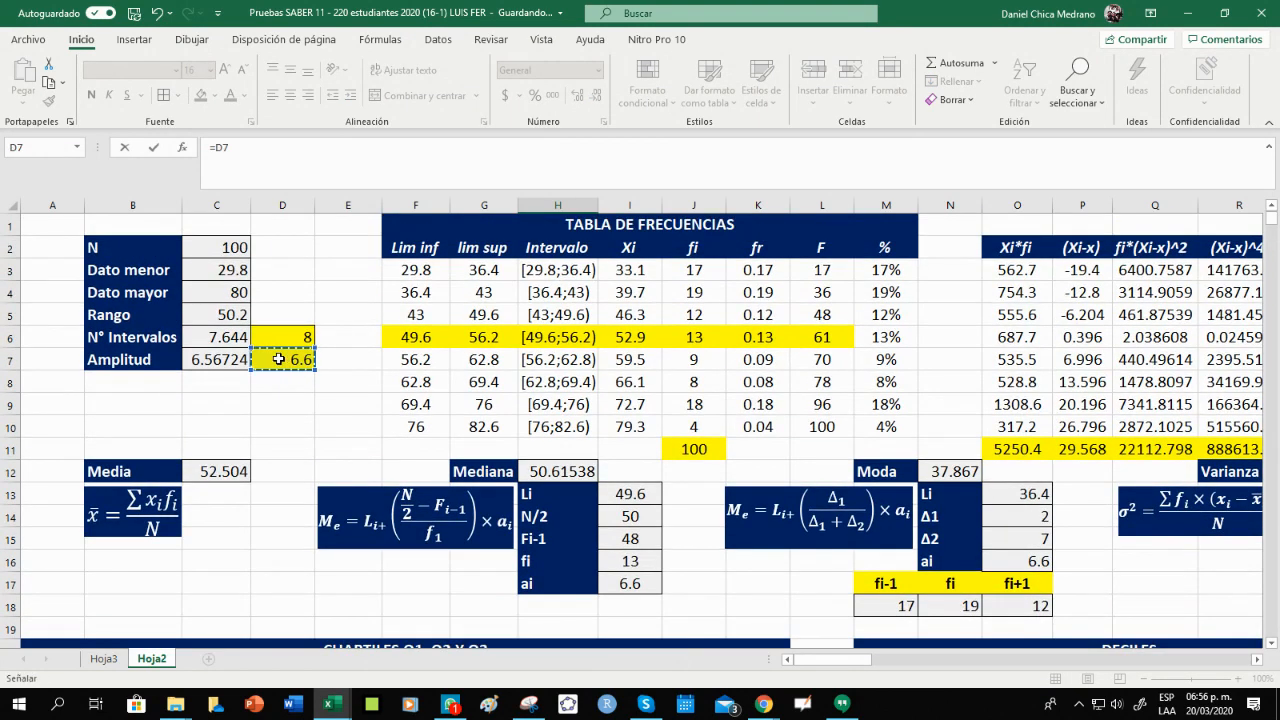
pyautogui.press('Return')
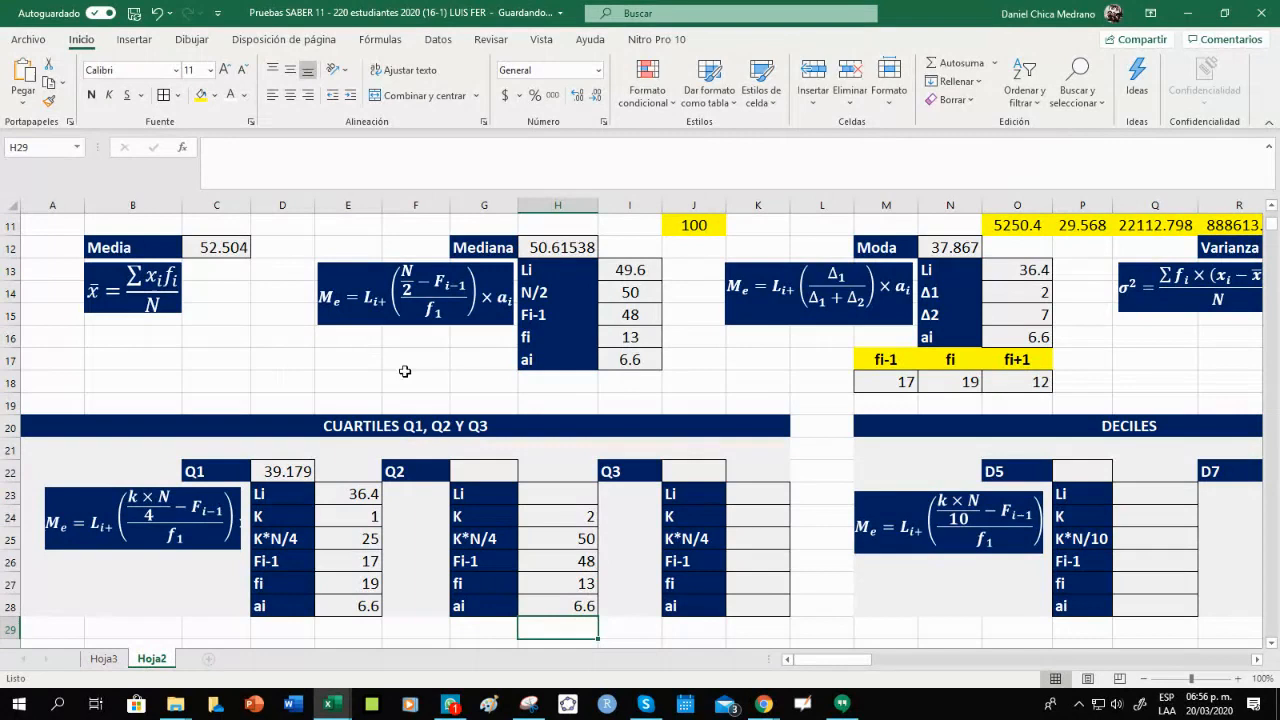
# Link the Q2 block's Li cell (H23) to the highlighted class's lower limit with =F6.
pyautogui.click(572, 500)
pyautogui.write('=')
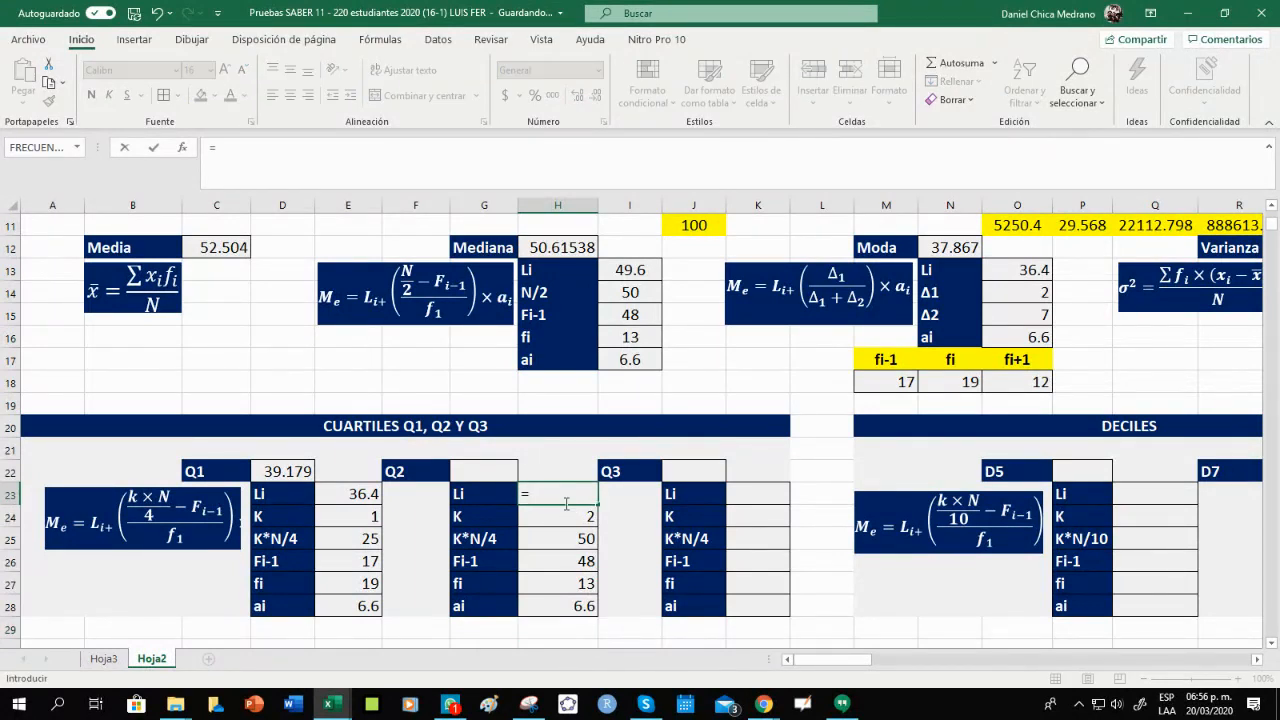
pyautogui.scroll(4, 566, 503)
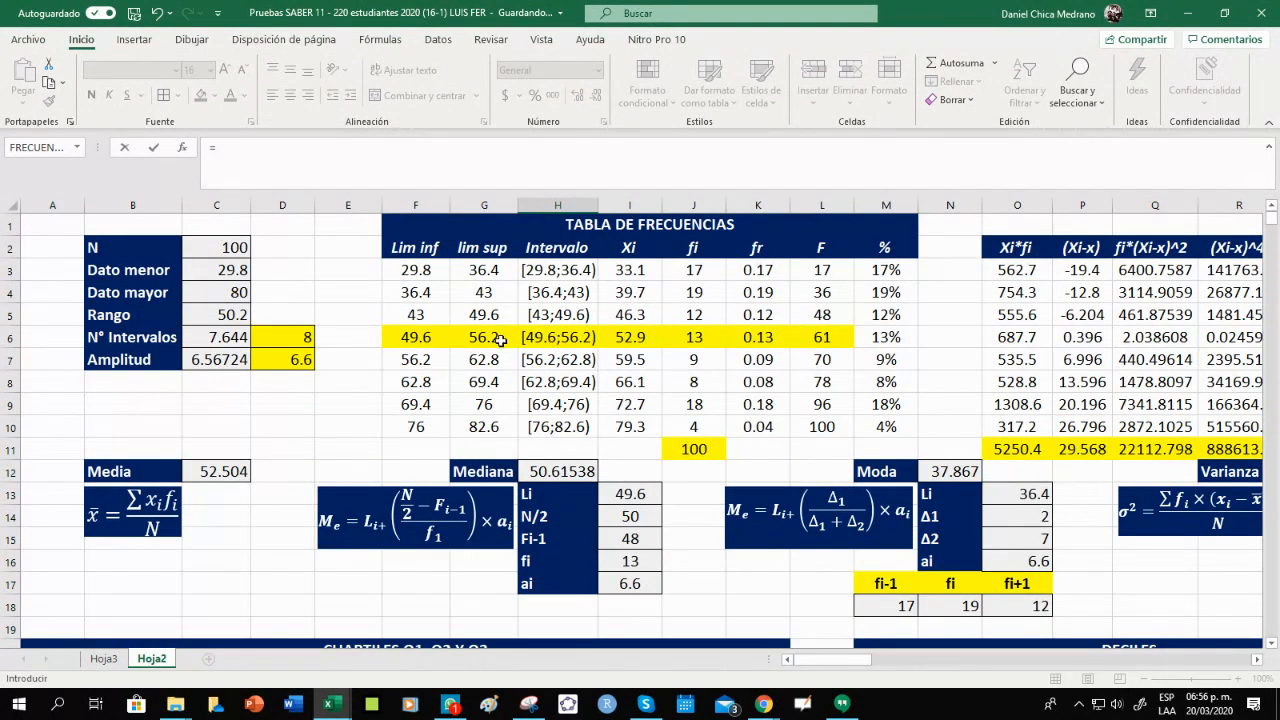
pyautogui.click(405, 341)
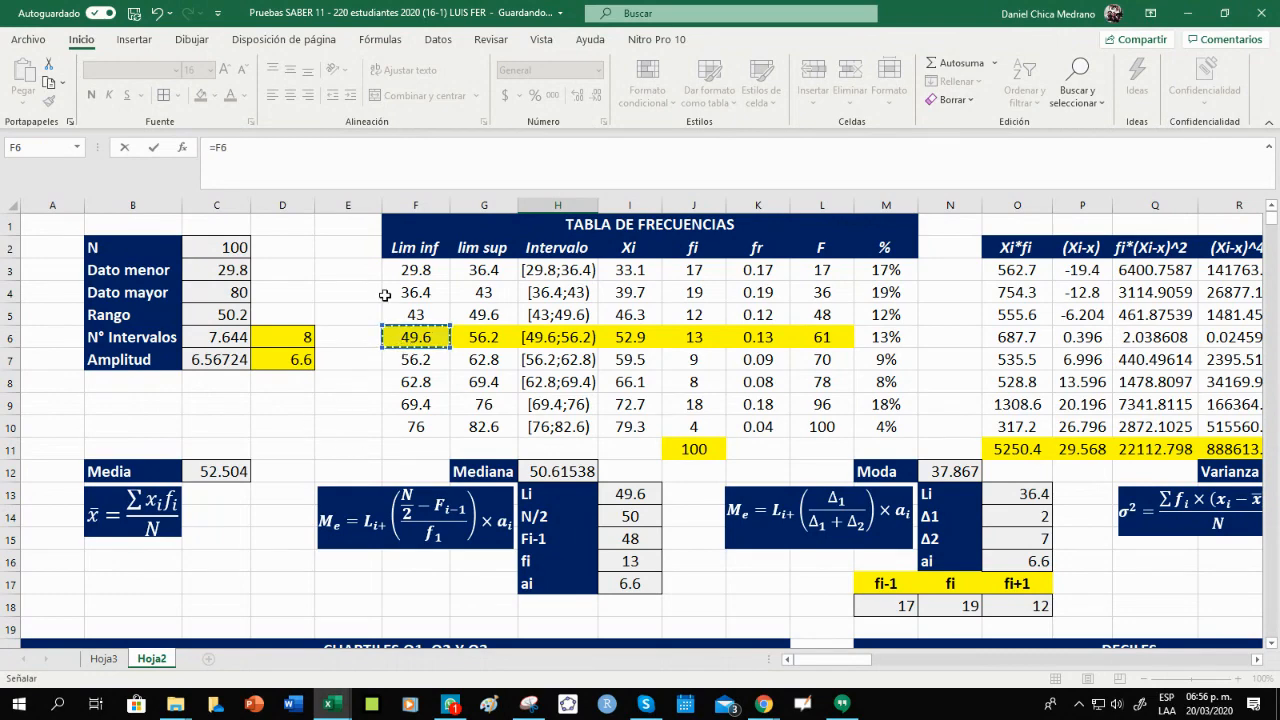
pyautogui.press('Return')
pyautogui.scroll(-1, 384, 295)
pyautogui.scroll(-4, 384, 295)
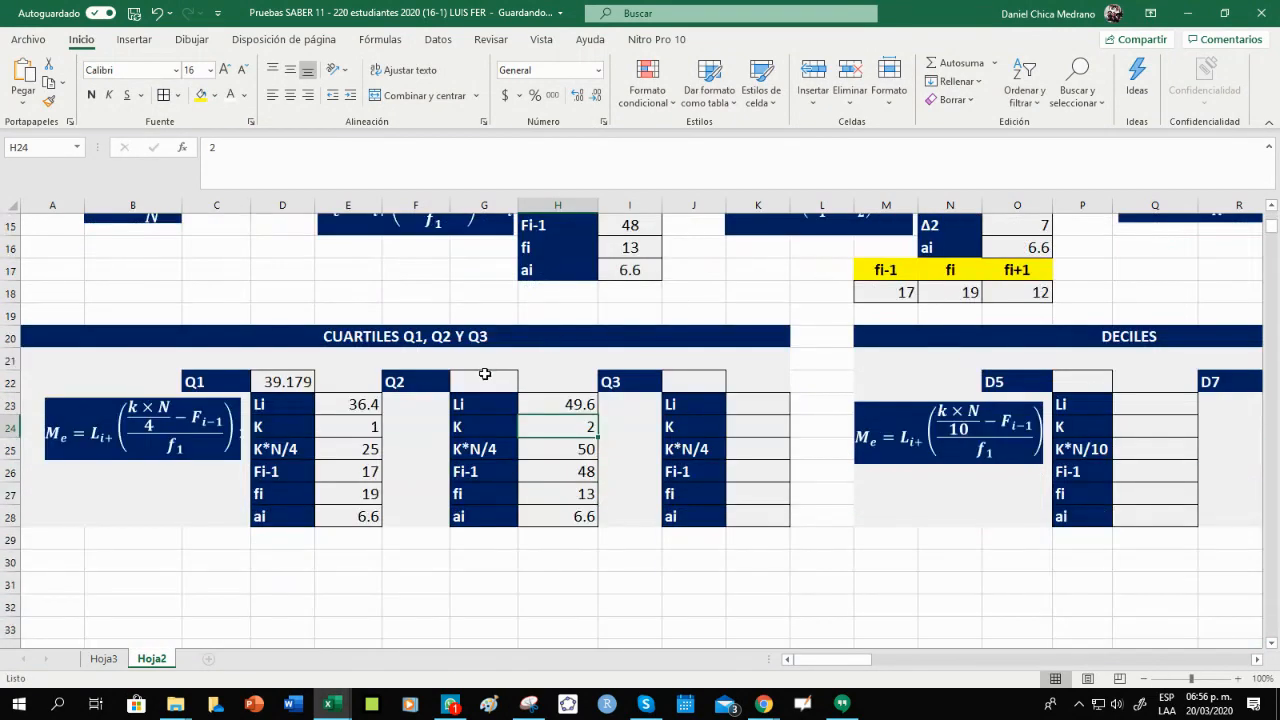
pyautogui.click(484, 374)
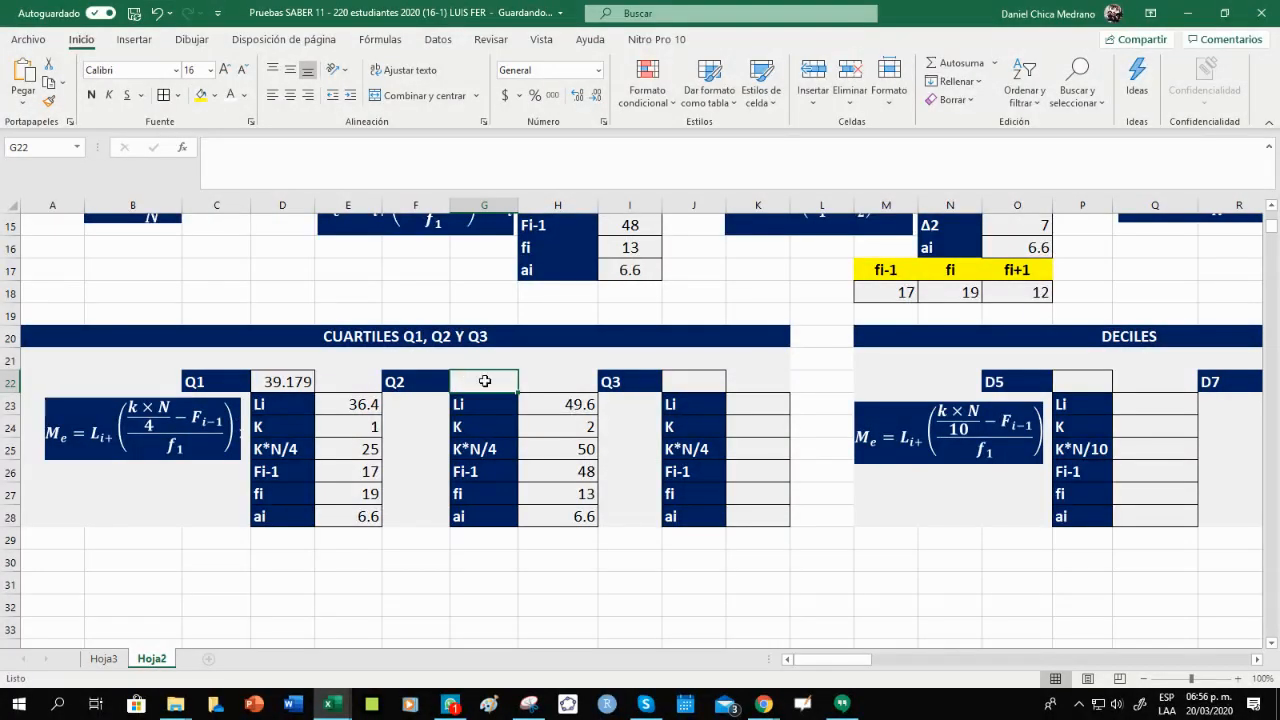
pyautogui.write('=')
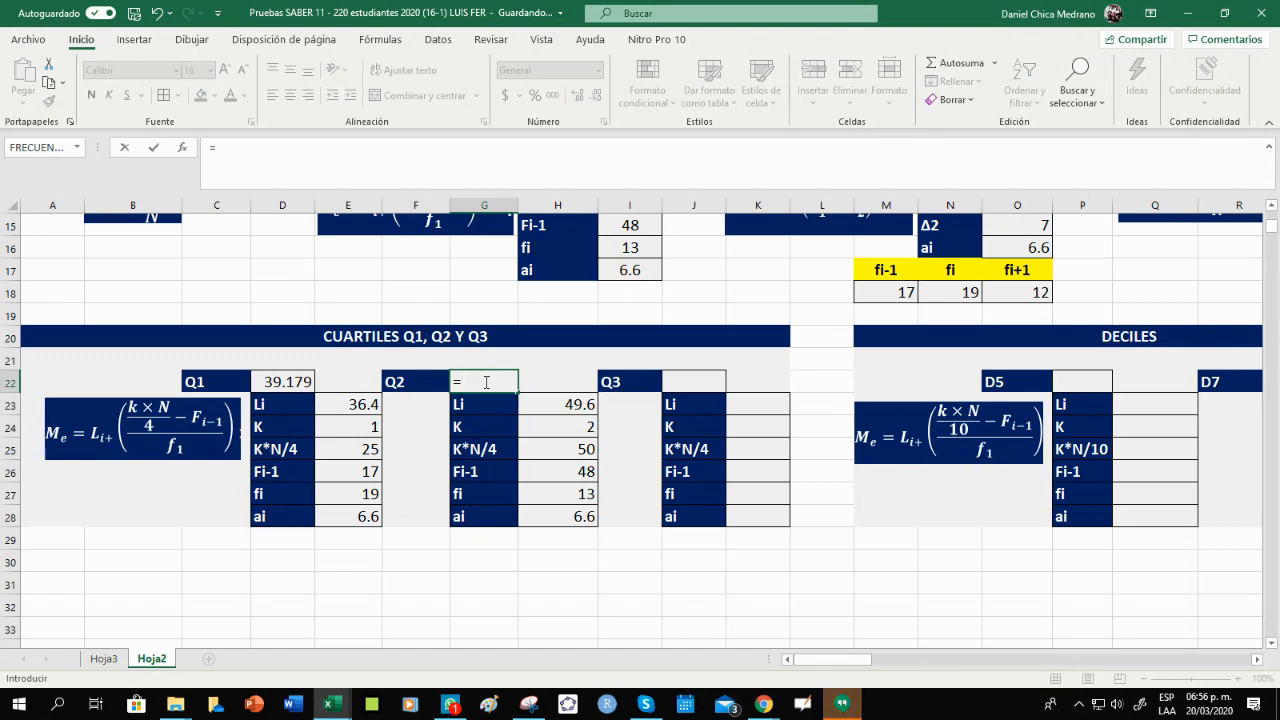
pyautogui.press('Escape')
# Calculate Q2 by copying the Q1 formula from D22 into G22, giving =H23+((H25-H26)/H27)*H28.
pyautogui.click(285, 381)
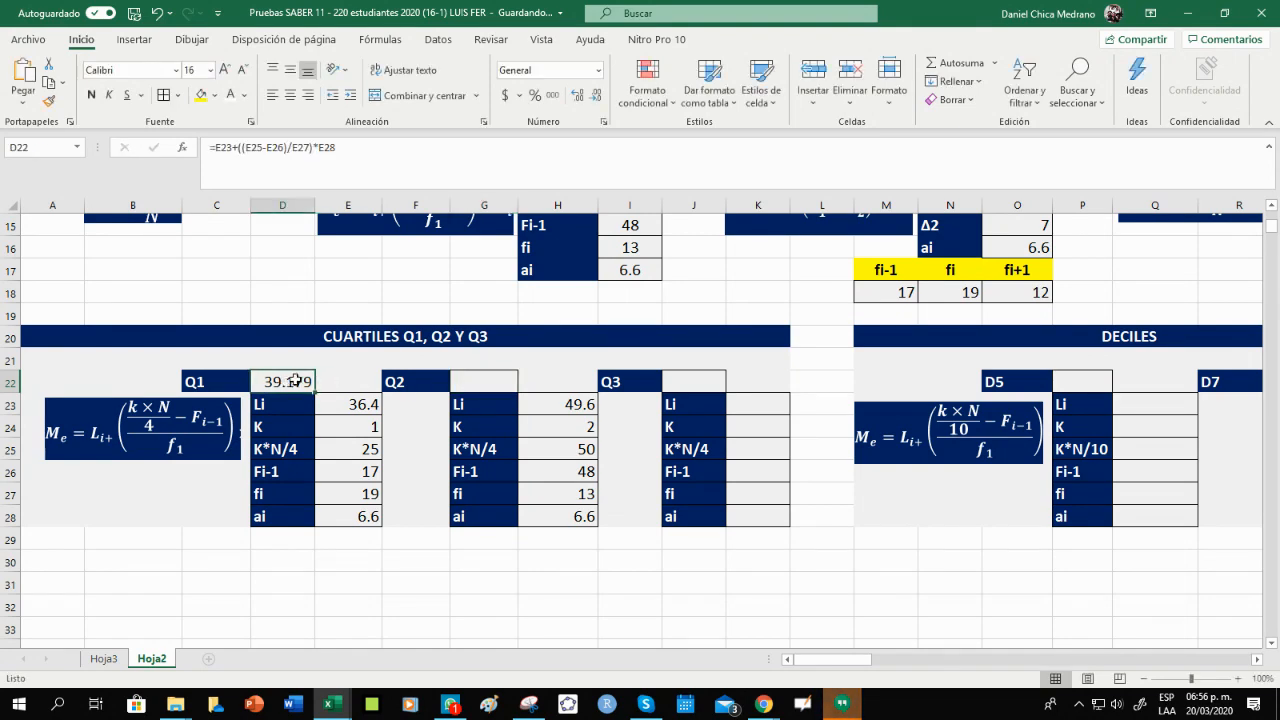
pyautogui.hotkey('ctrl', 'c')
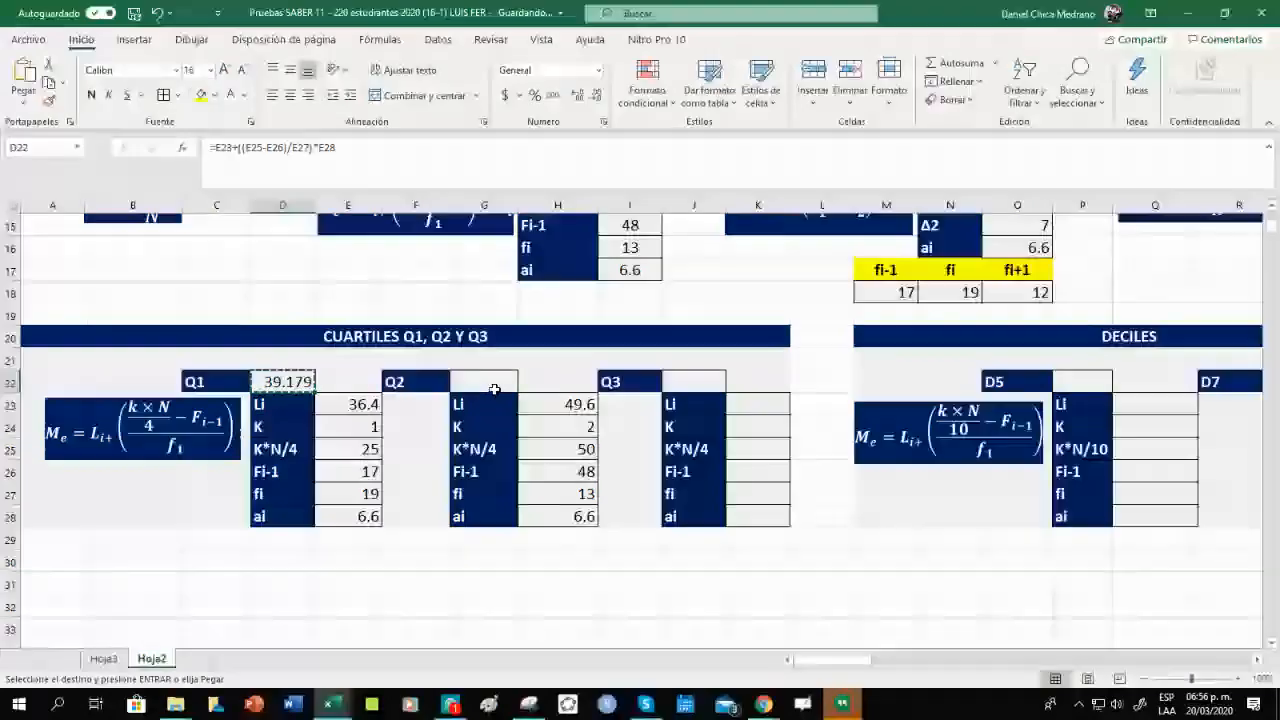
pyautogui.click(500, 383)
pyautogui.hotkey('ctrl', 'v')
pyautogui.press('Escape')
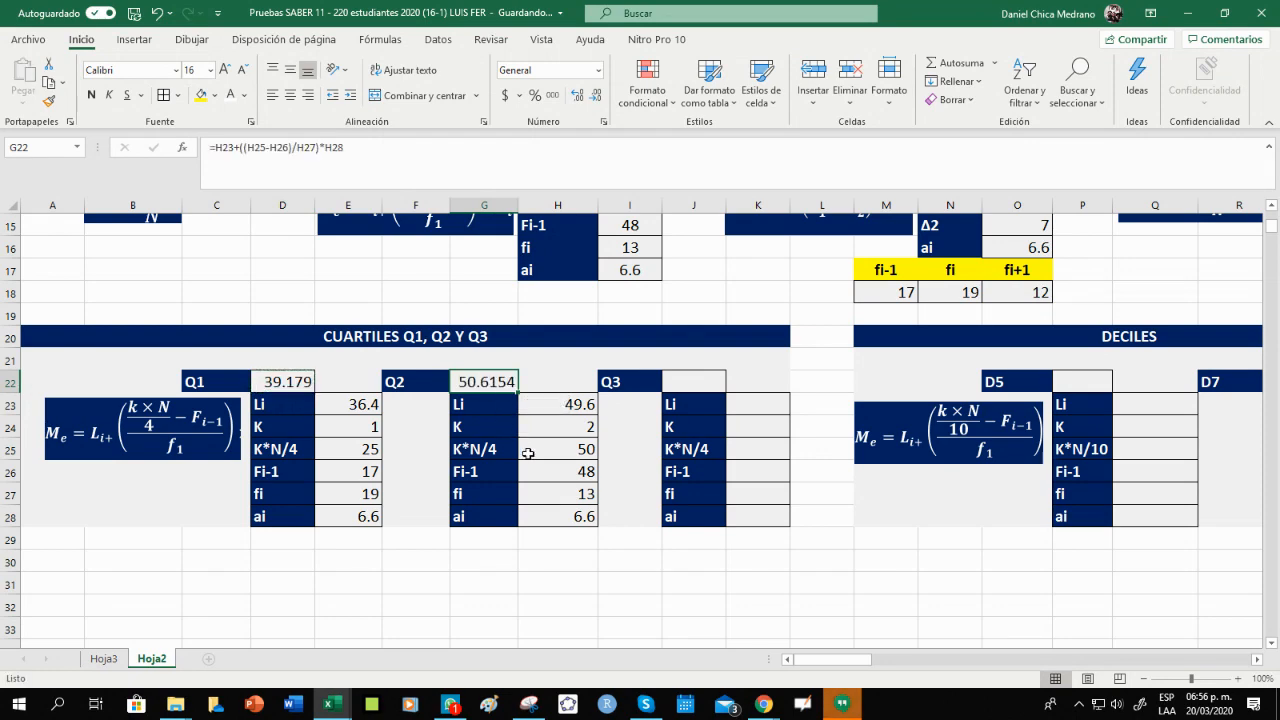
# Check the cell references in the Q2 formula and compare the Q2 result with the median in H12.
pyautogui.doubleClick(492, 383)
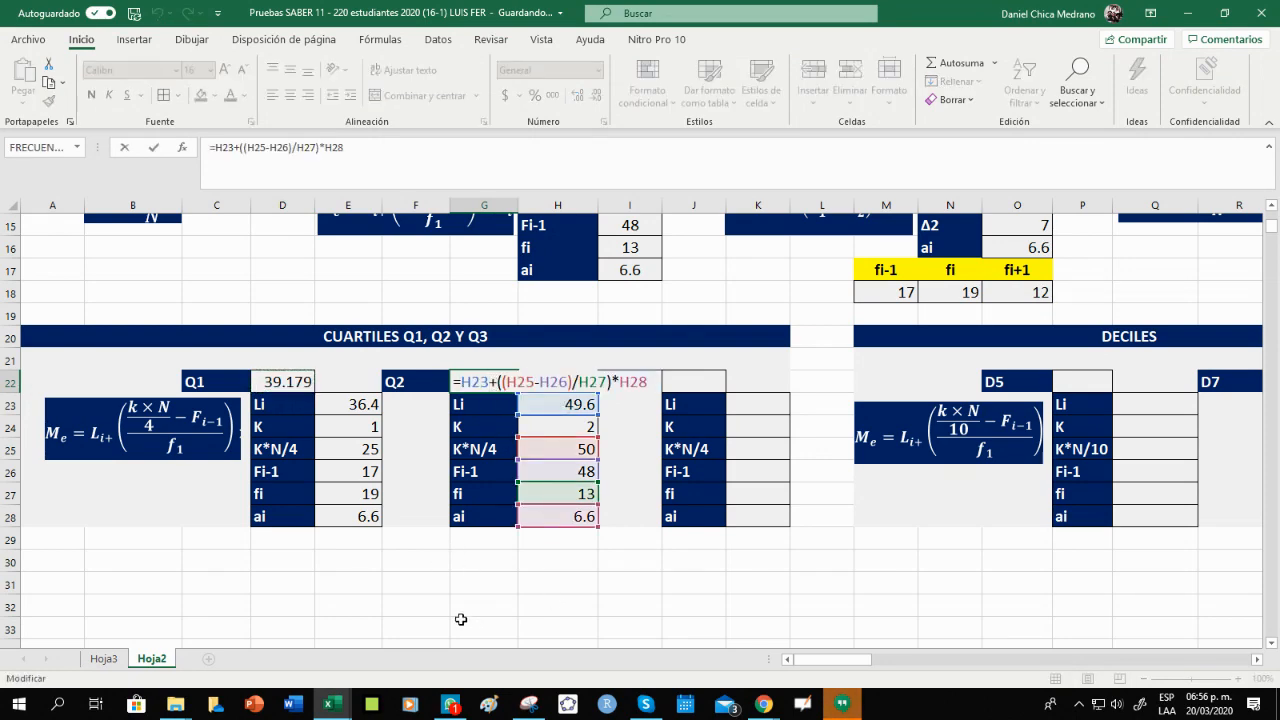
pyautogui.press('Escape')
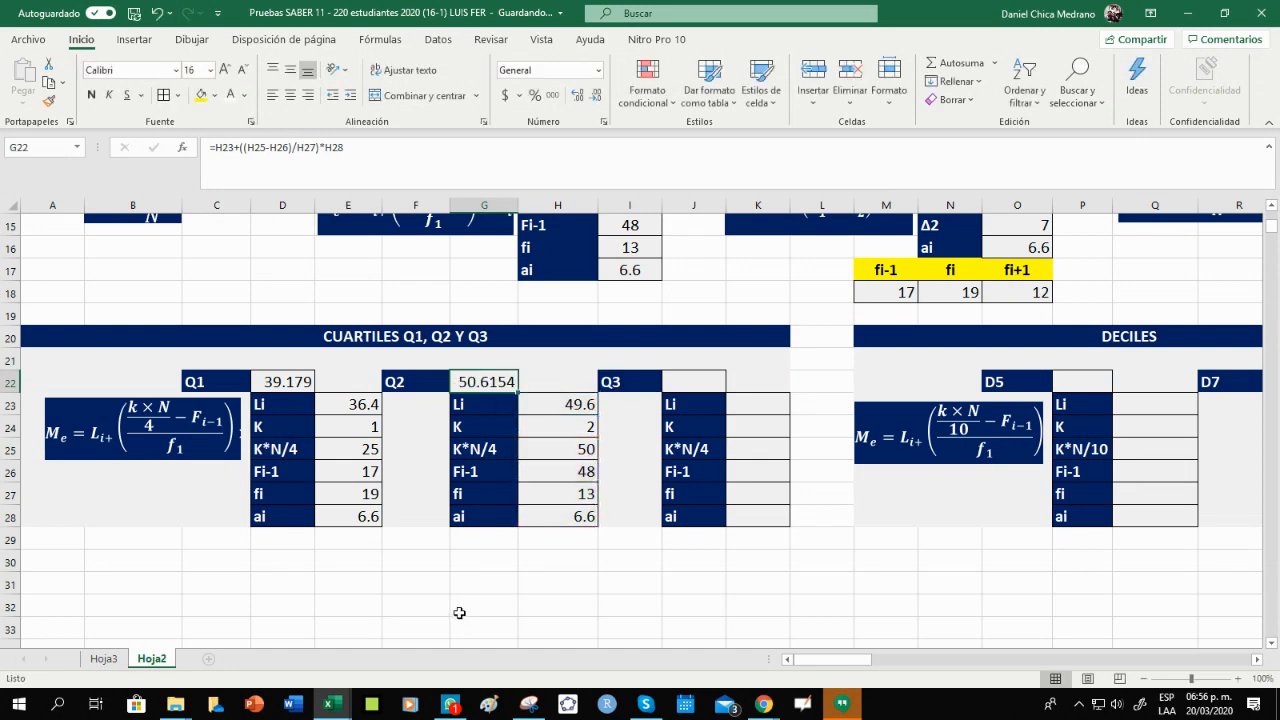
pyautogui.doubleClick(484, 382)
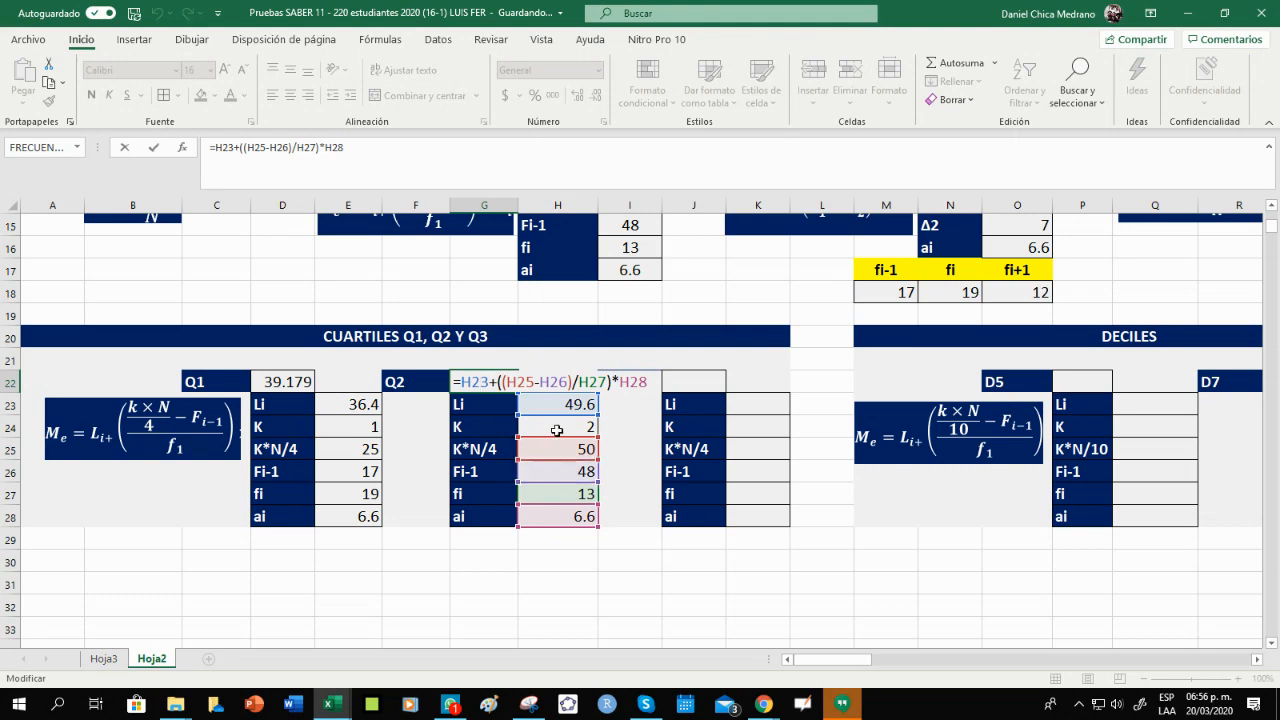
pyautogui.press('Escape')
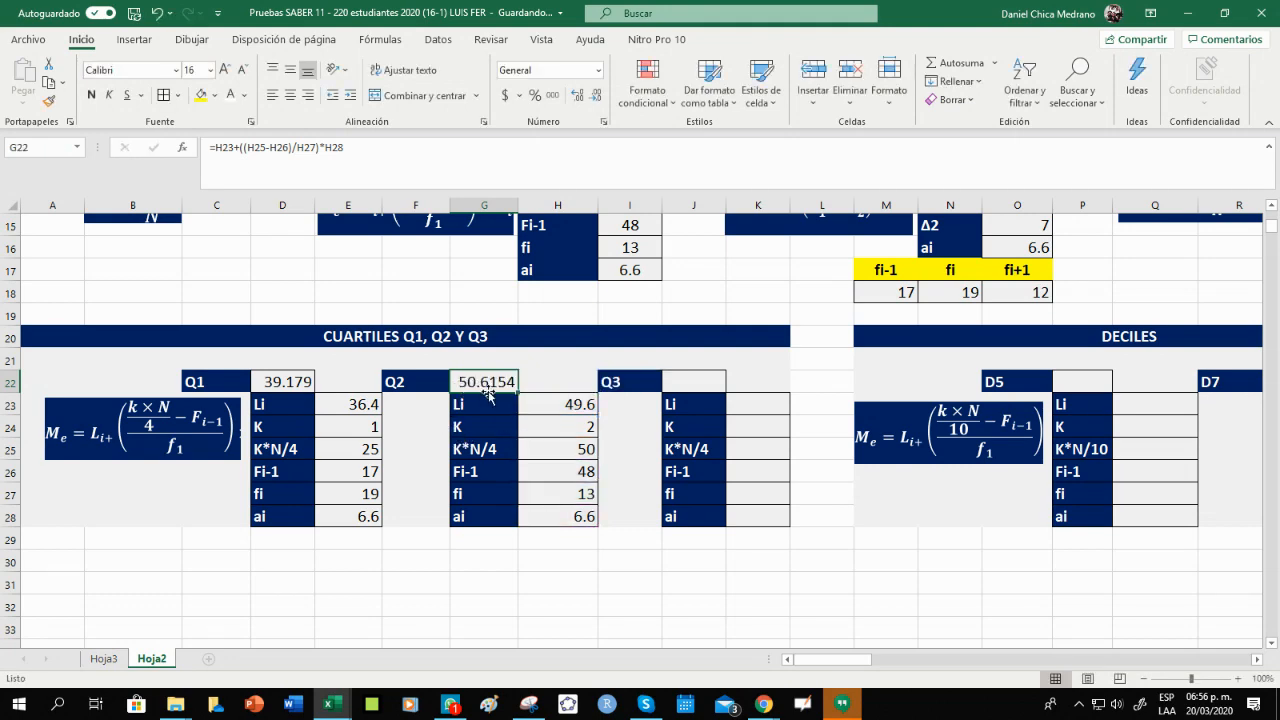
pyautogui.scroll(2, 491, 395)
pyautogui.click(566, 295)
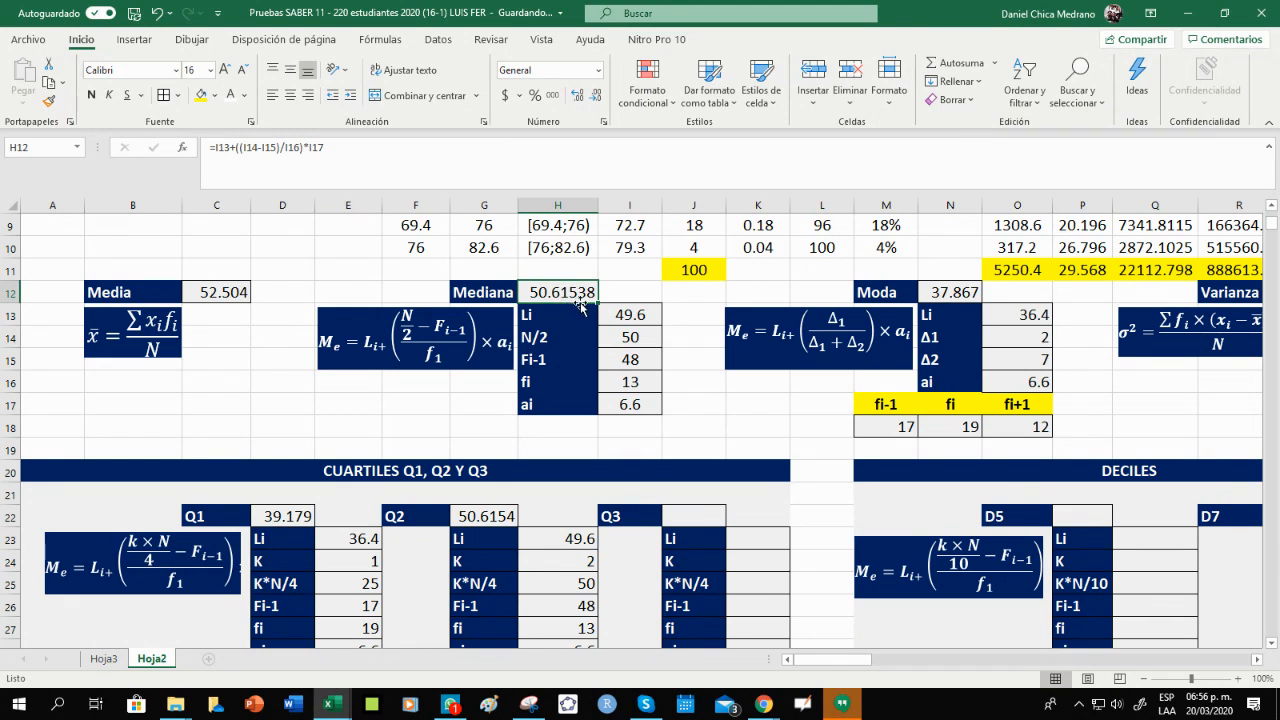
pyautogui.click(496, 522)
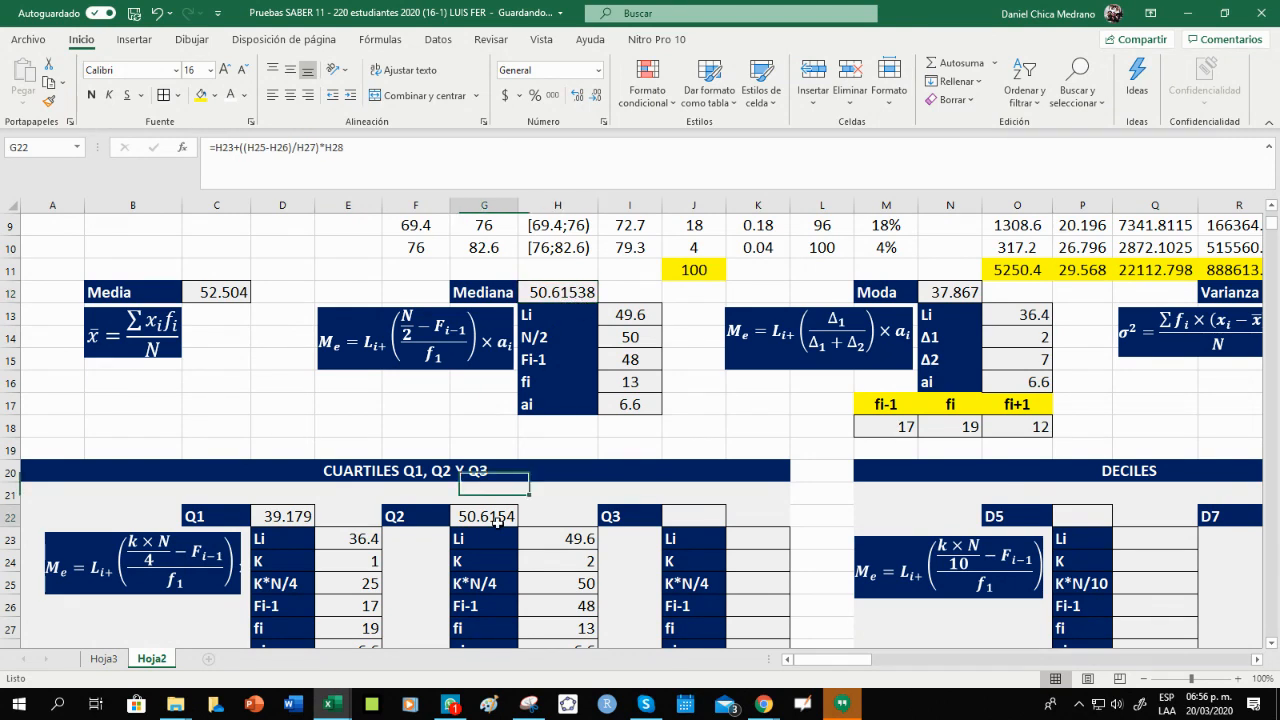
pyautogui.click(590, 295)
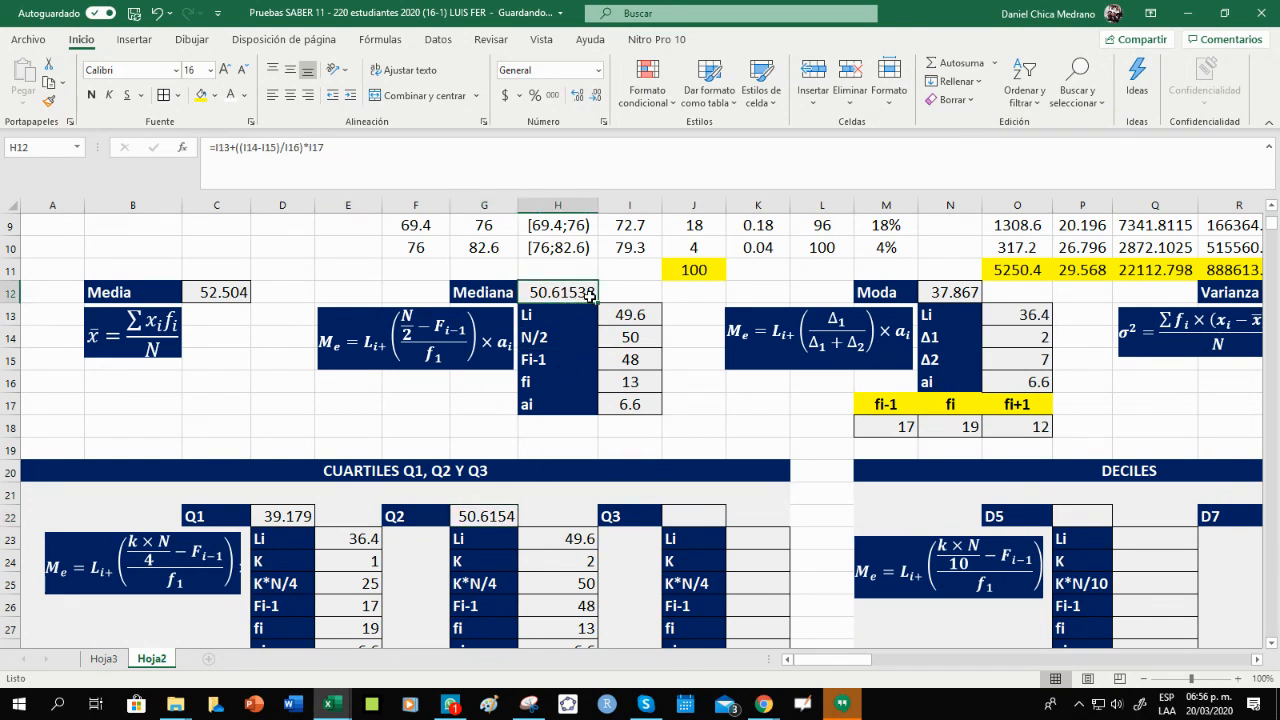
pyautogui.click(498, 517)
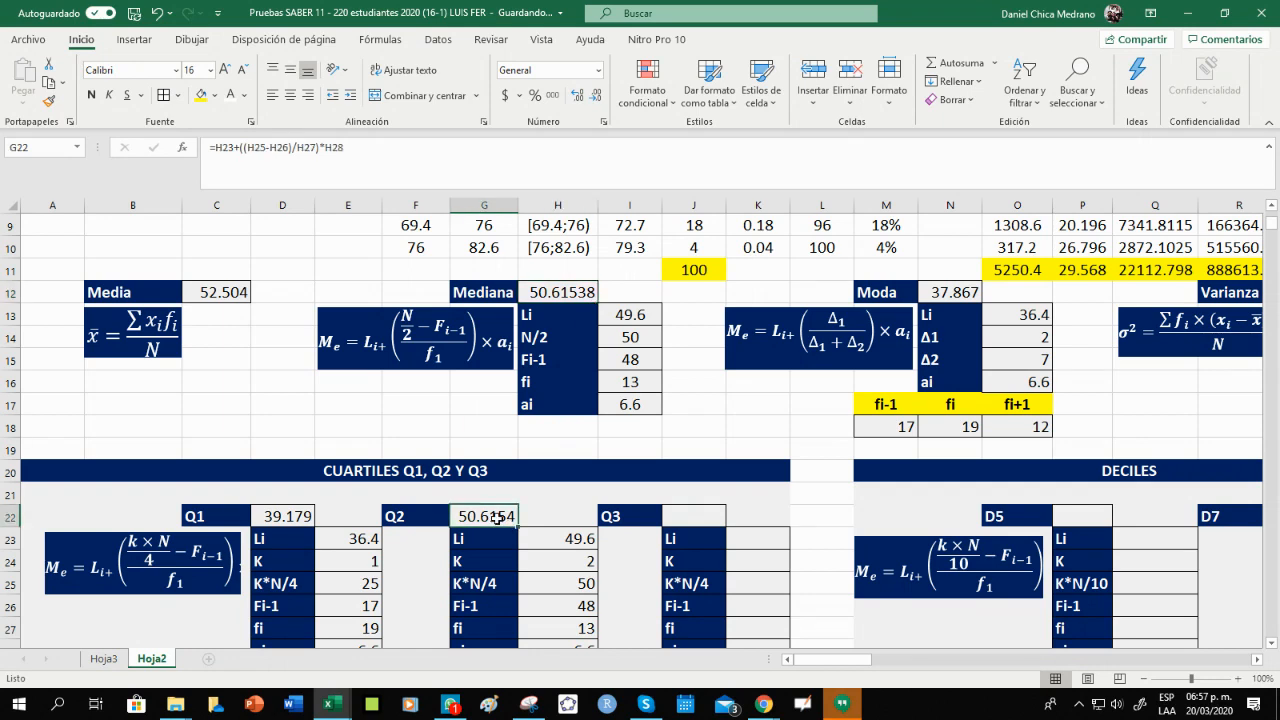
# Set K to 3 in the Q3 block (cell K24).
pyautogui.scroll(-2, 655, 445)
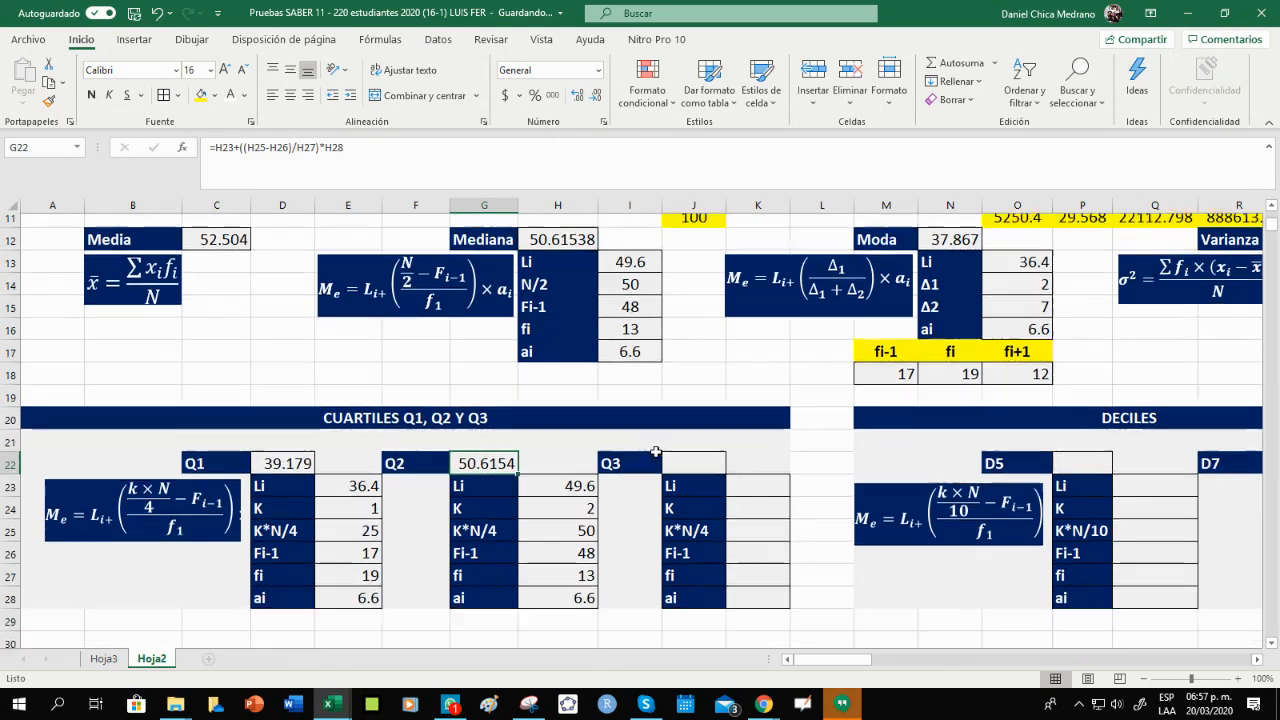
pyautogui.click(667, 383)
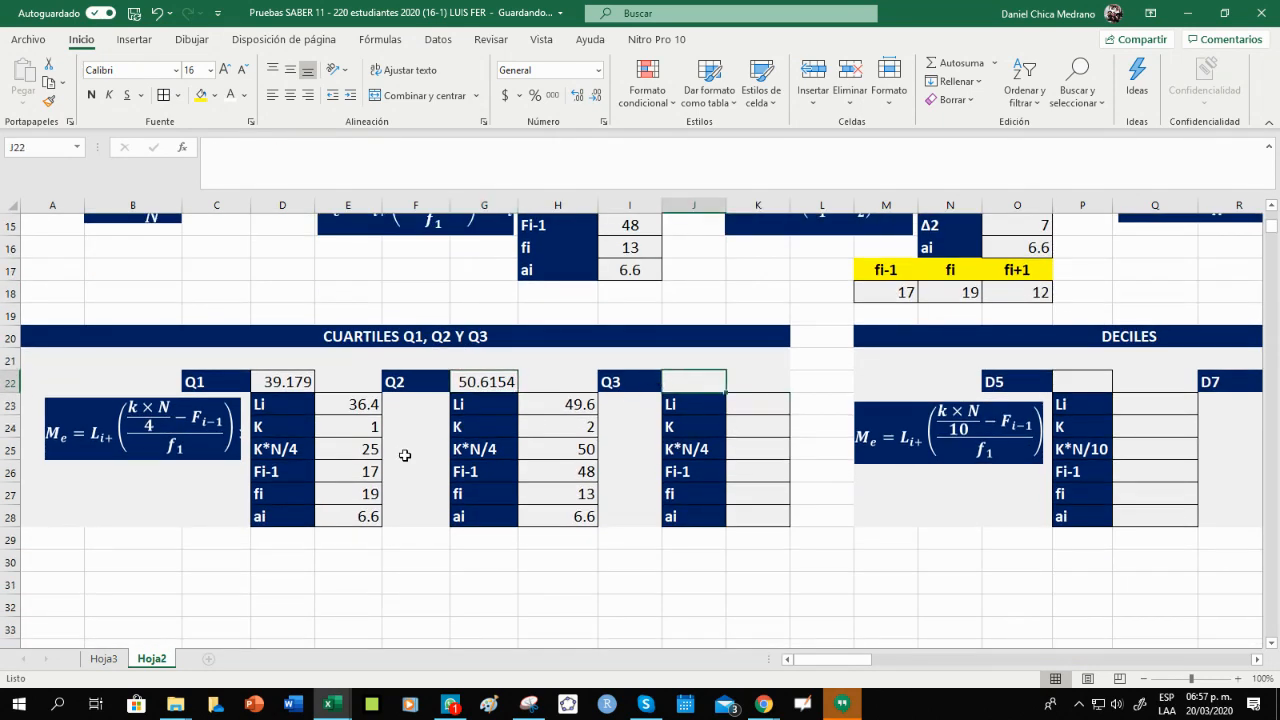
pyautogui.click(768, 405)
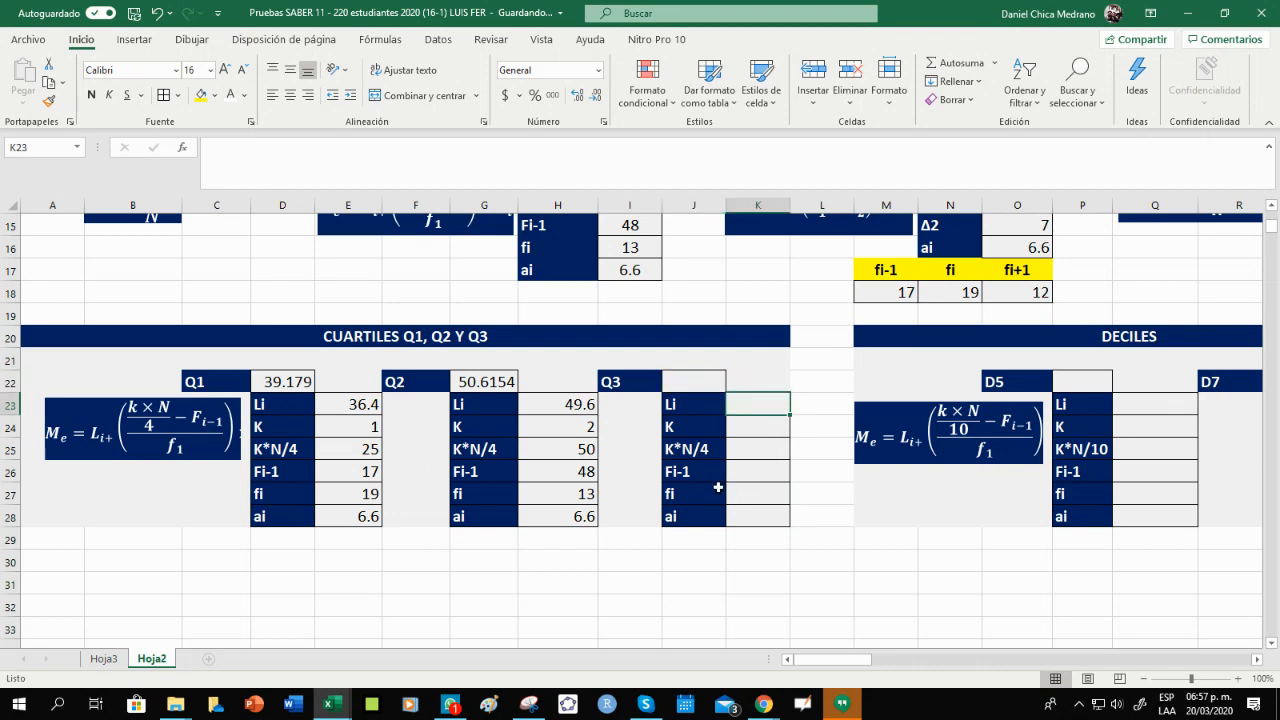
pyautogui.click(748, 430)
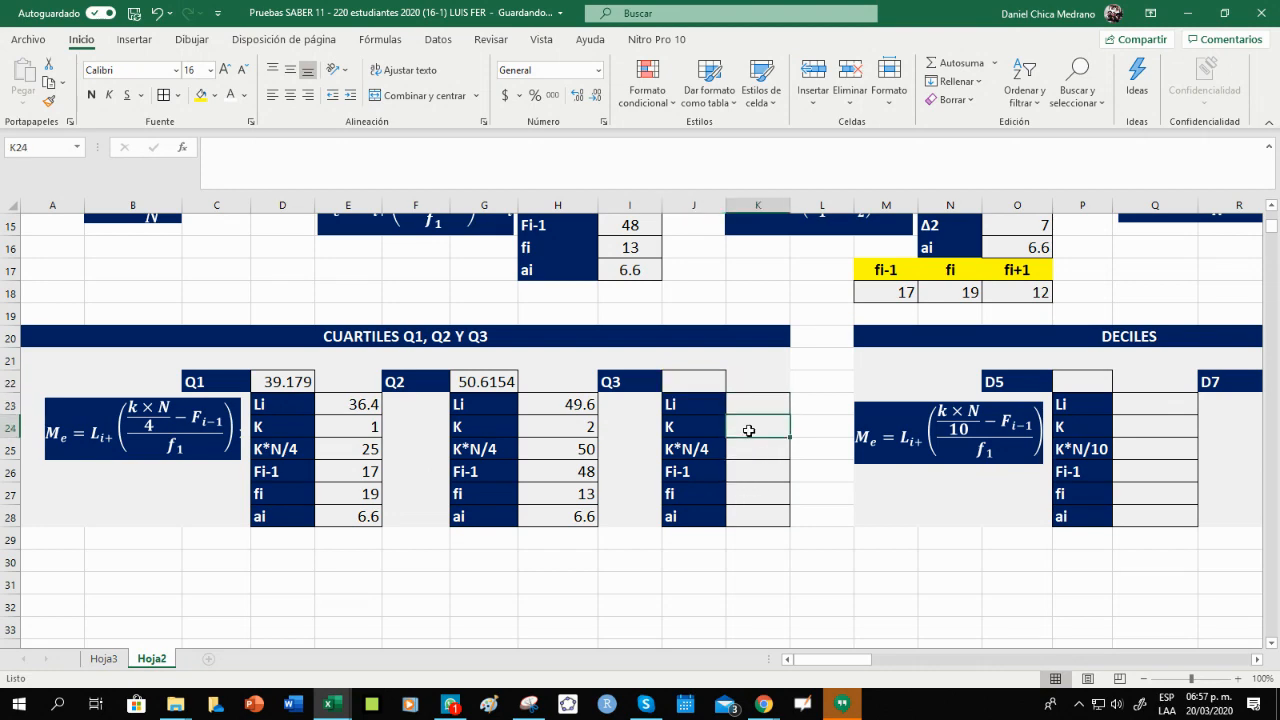
pyautogui.write('3')
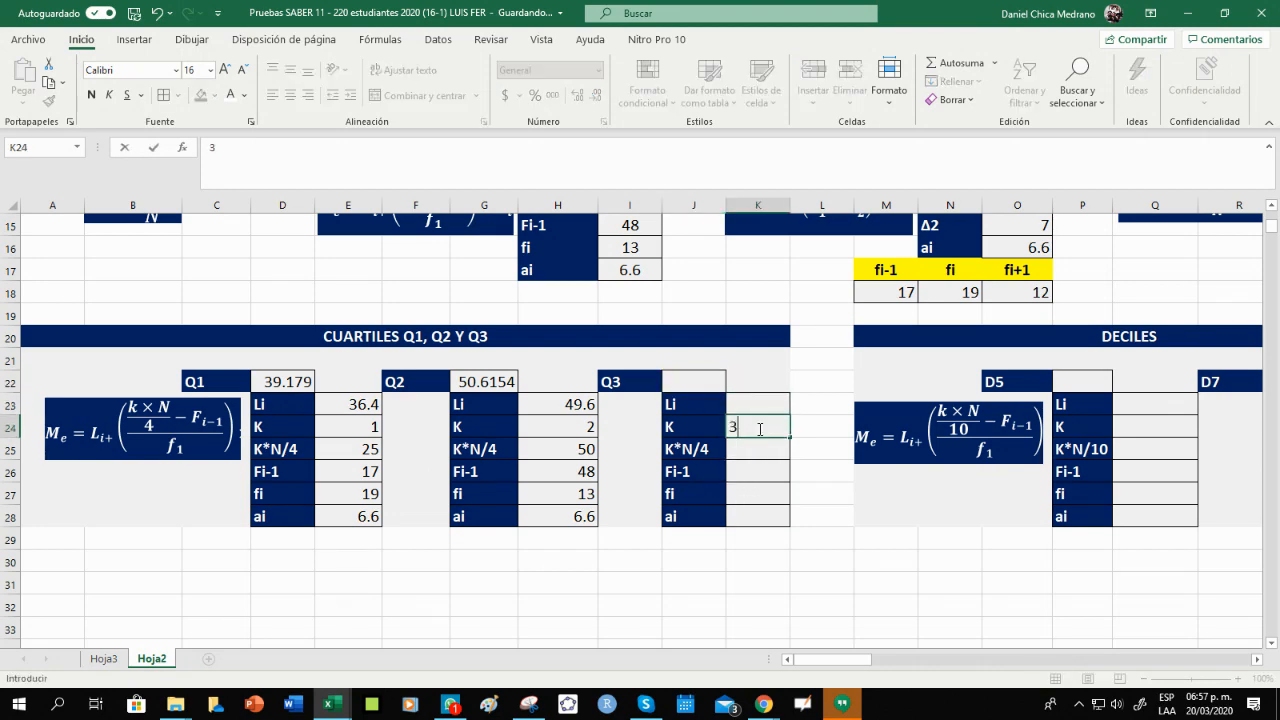
# Calculate K*N/4 for the Q3 block in K25 with =K24*C2/4.
pyautogui.click(766, 456)
pyautogui.write('=')
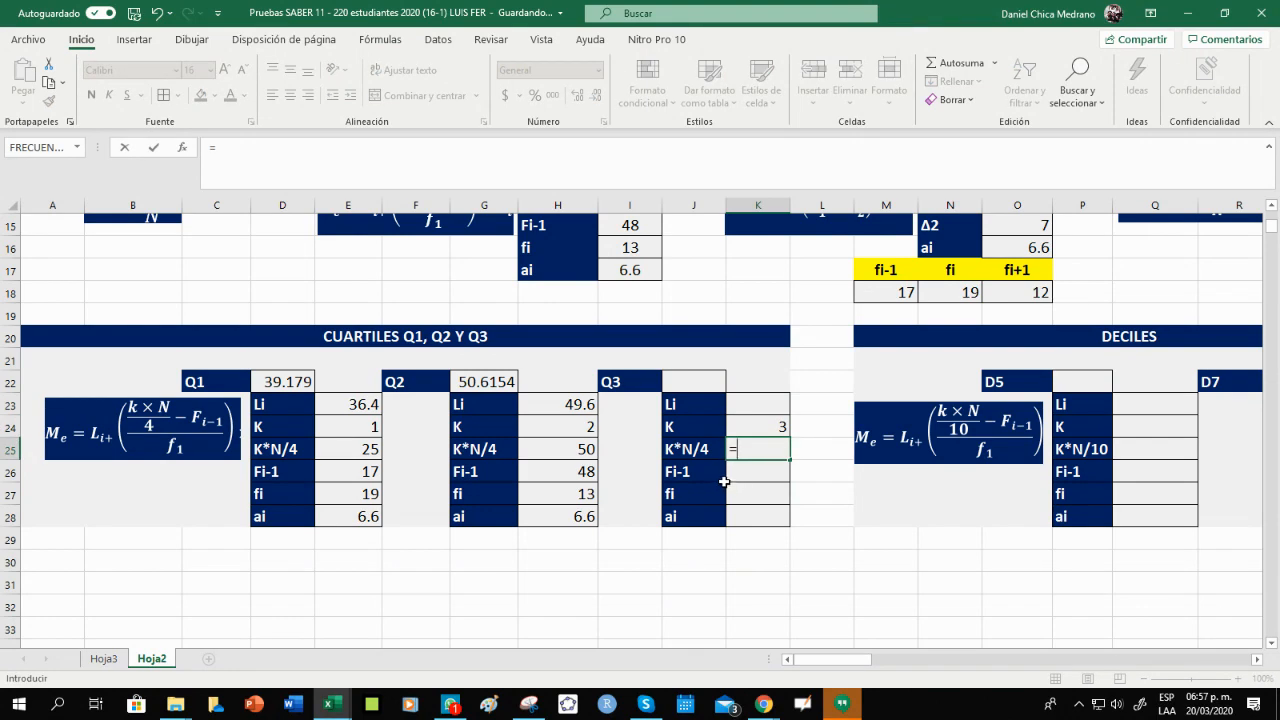
pyautogui.click(746, 425)
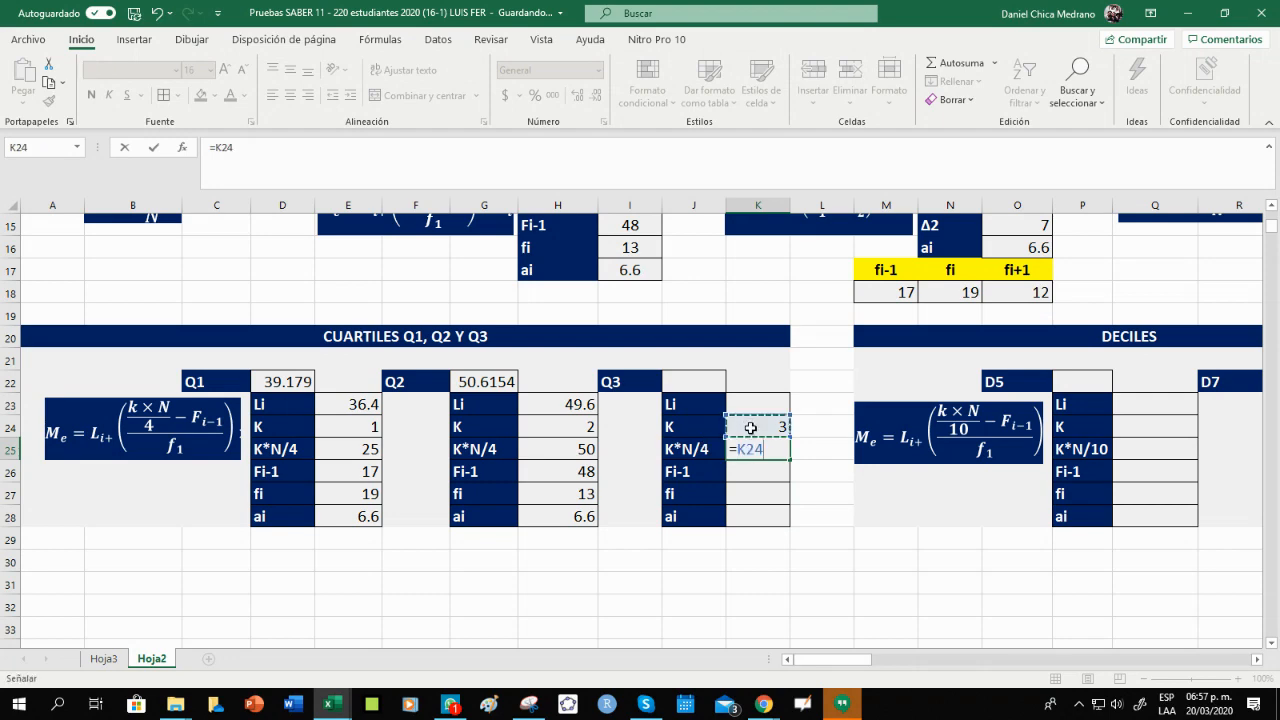
pyautogui.write('*')
pyautogui.scroll(5, 623, 425)
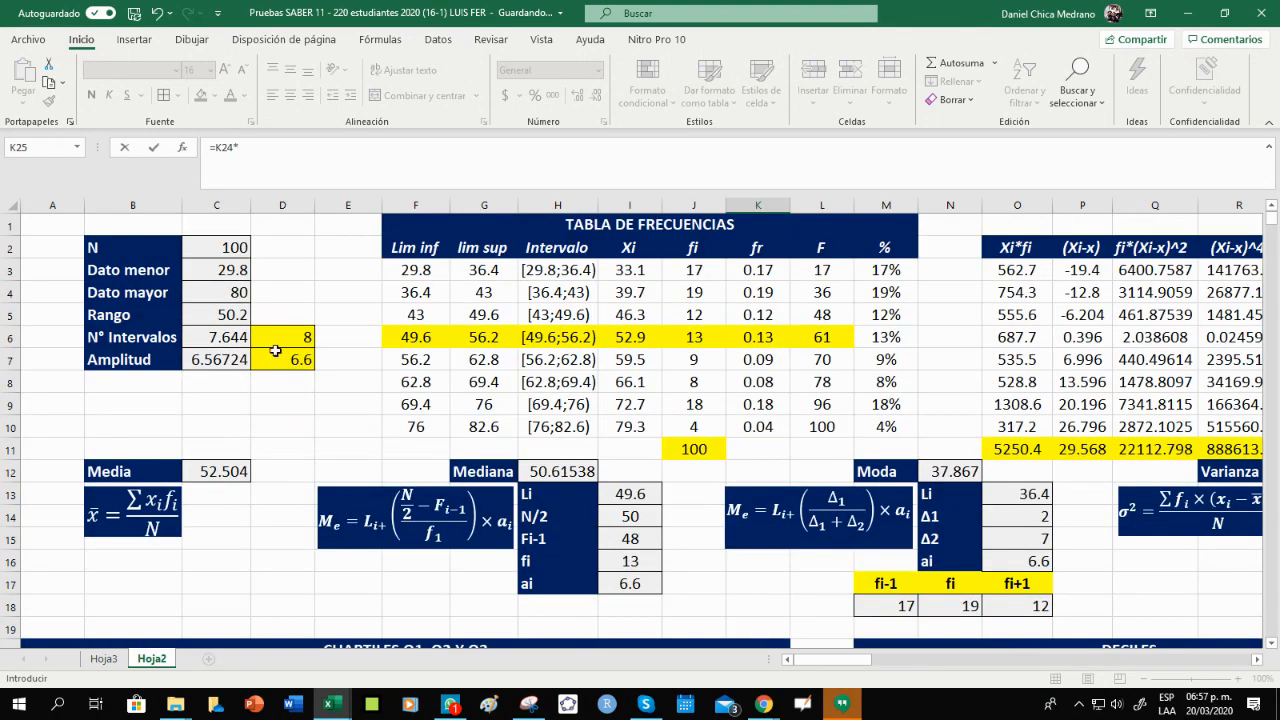
pyautogui.click(240, 246)
pyautogui.scroll(-4, 808, 500)
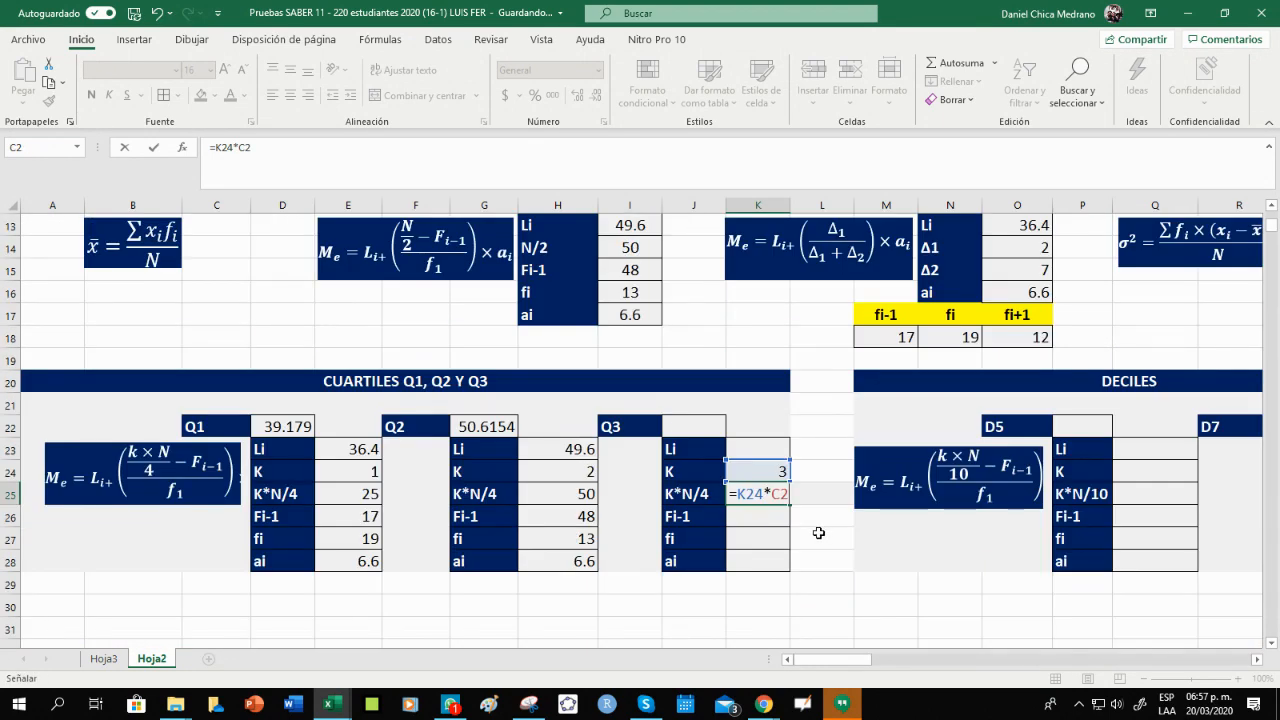
pyautogui.write('/4')
pyautogui.press('Return')
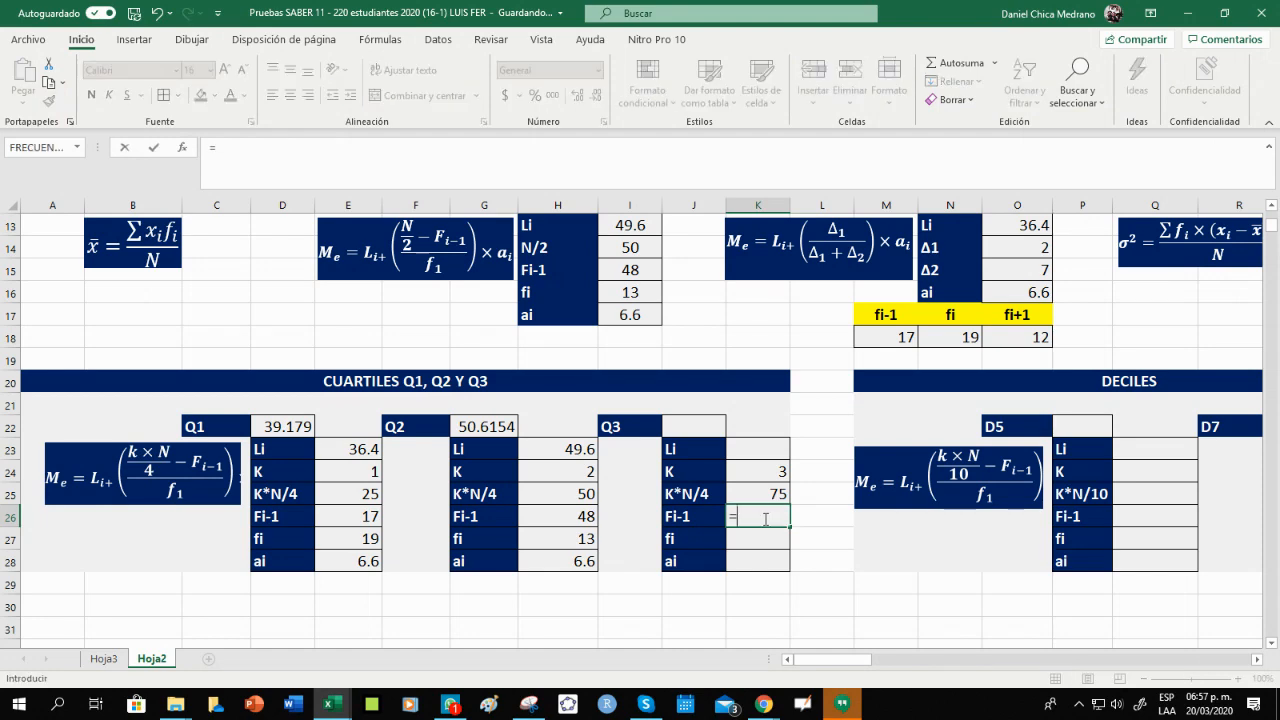
# Remove the yellow fill from the [49.6;56.2) class row, F6:L6, in the frequency table.
pyautogui.scroll(4, 626, 463)
pyautogui.moveTo(830, 337); pyautogui.dragTo(410, 337)
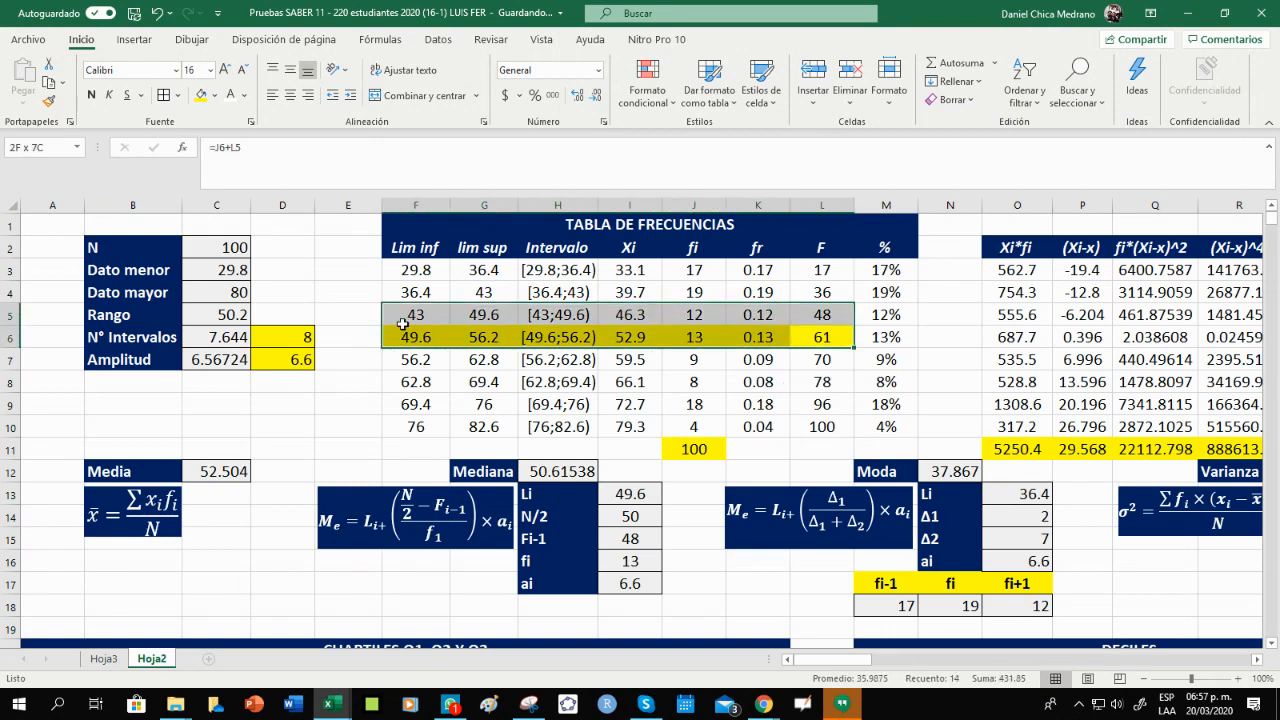
pyautogui.click(213, 95)
pyautogui.click(240, 284)
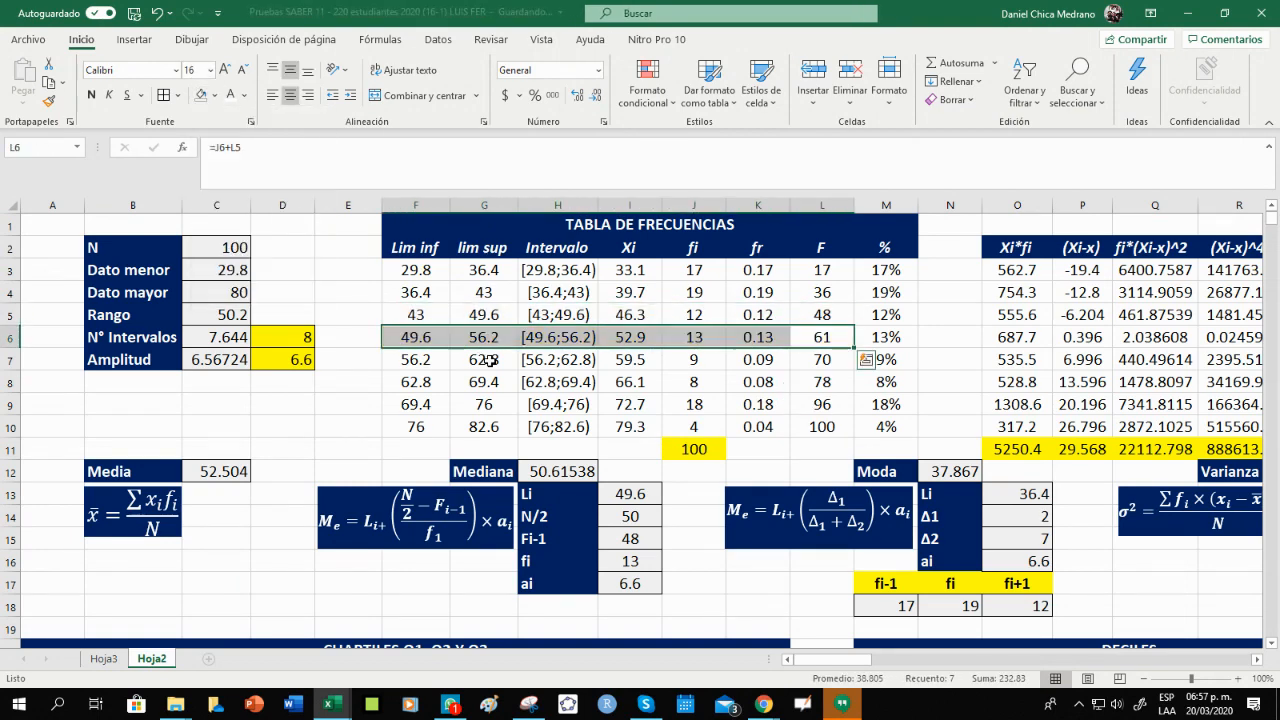
pyautogui.click(485, 362)
# Compare K25 with the cumulative frequencies in column F of the table and highlight the Q3 class row, F8:L8, in yellow.
pyautogui.scroll(-3, 706, 423)
pyautogui.click(773, 563)
pyautogui.scroll(3, 731, 416)
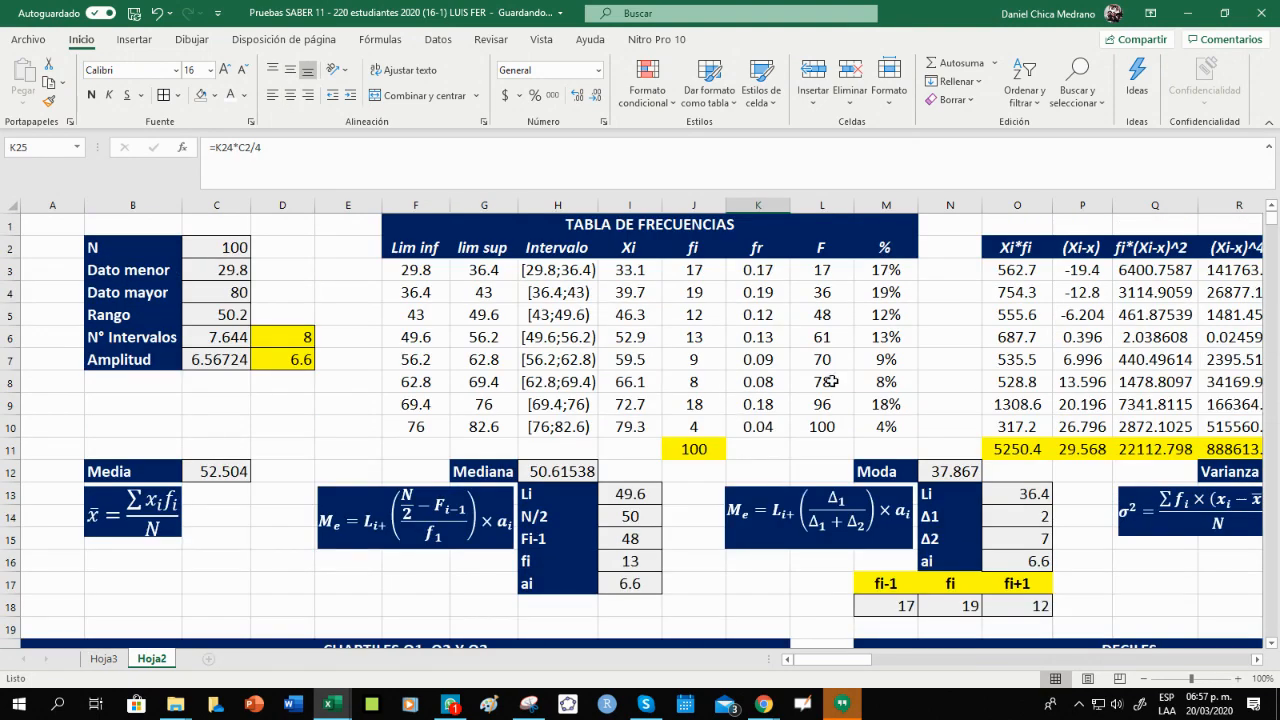
pyautogui.moveTo(835, 279); pyautogui.dragTo(835, 427)
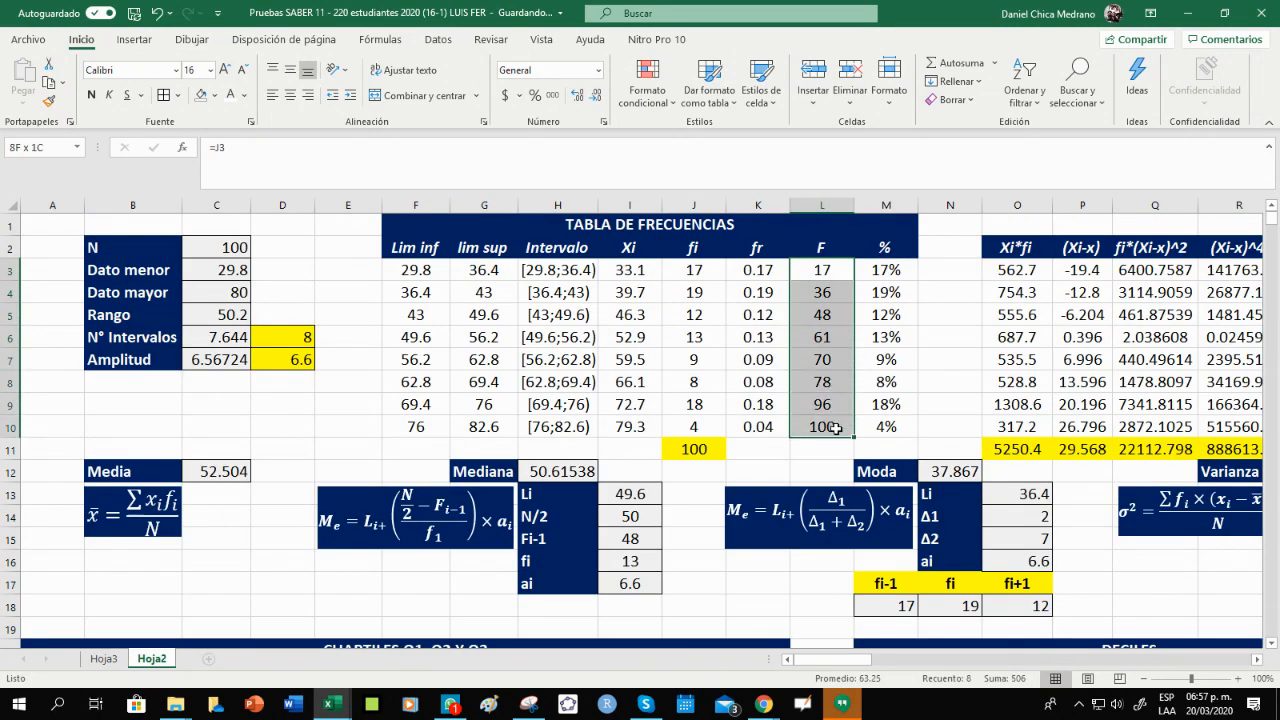
pyautogui.click(838, 381)
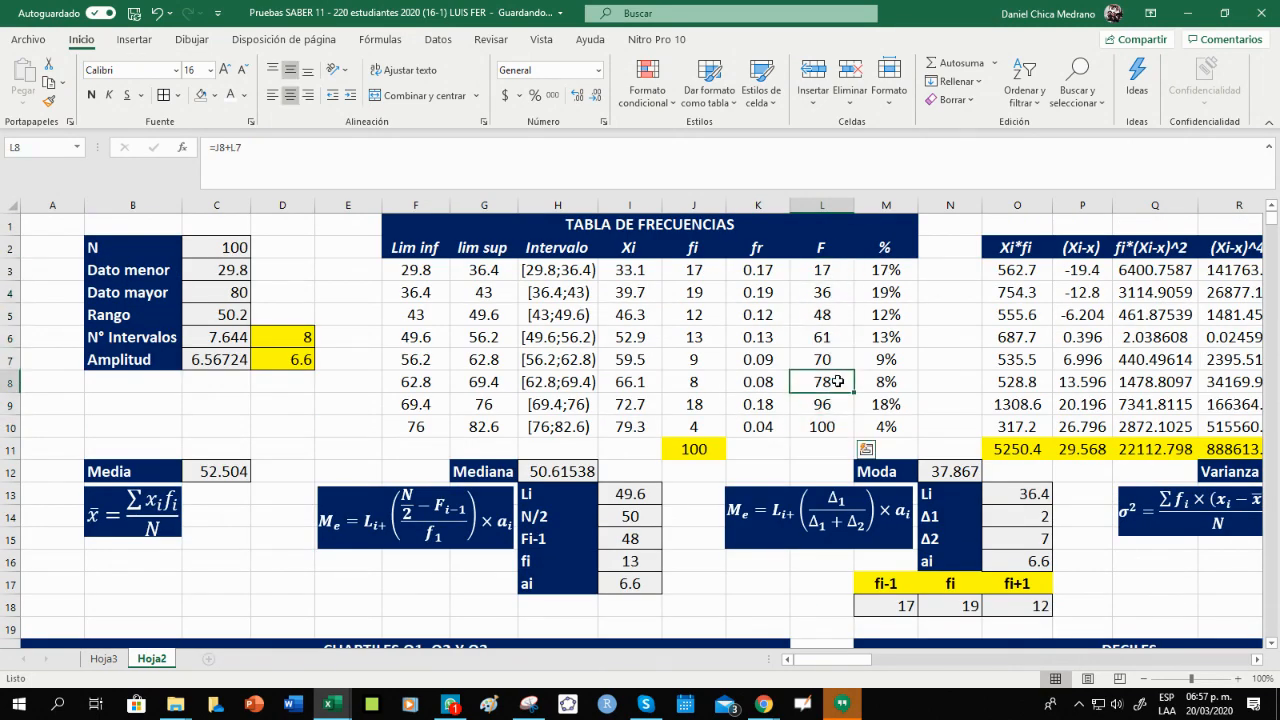
pyautogui.moveTo(838, 381); pyautogui.dragTo(430, 383)
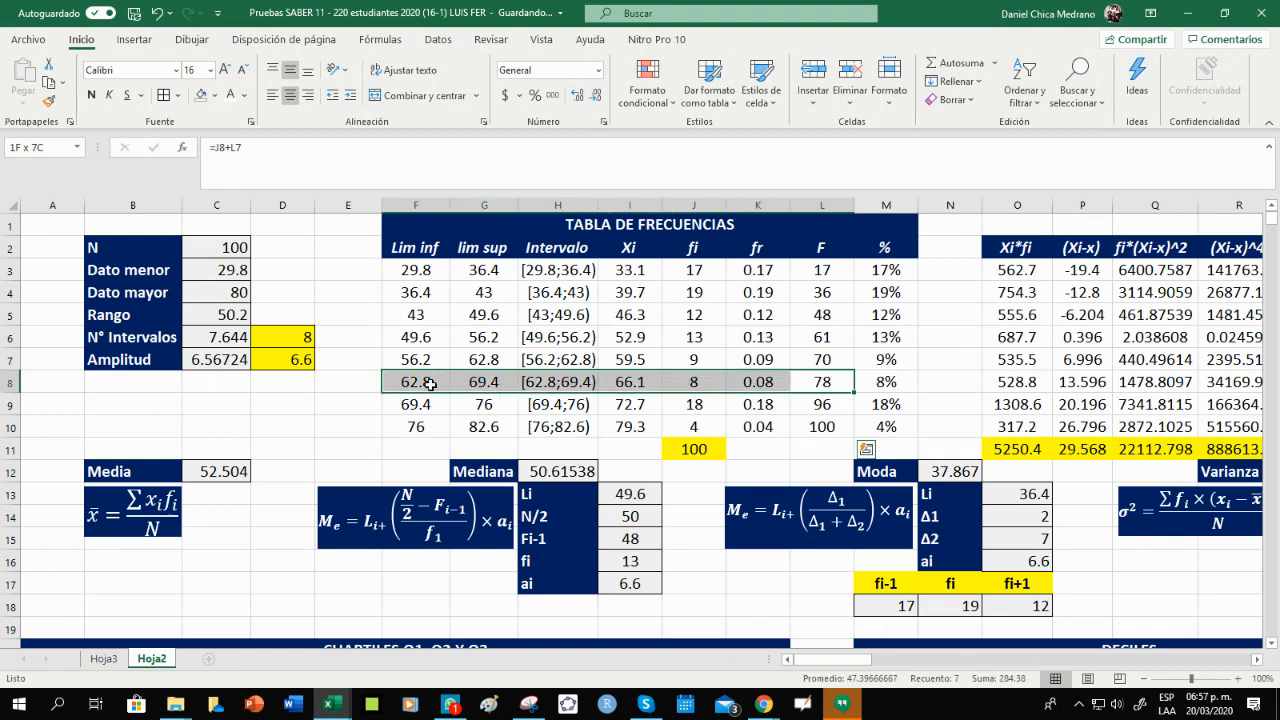
pyautogui.click(214, 99)
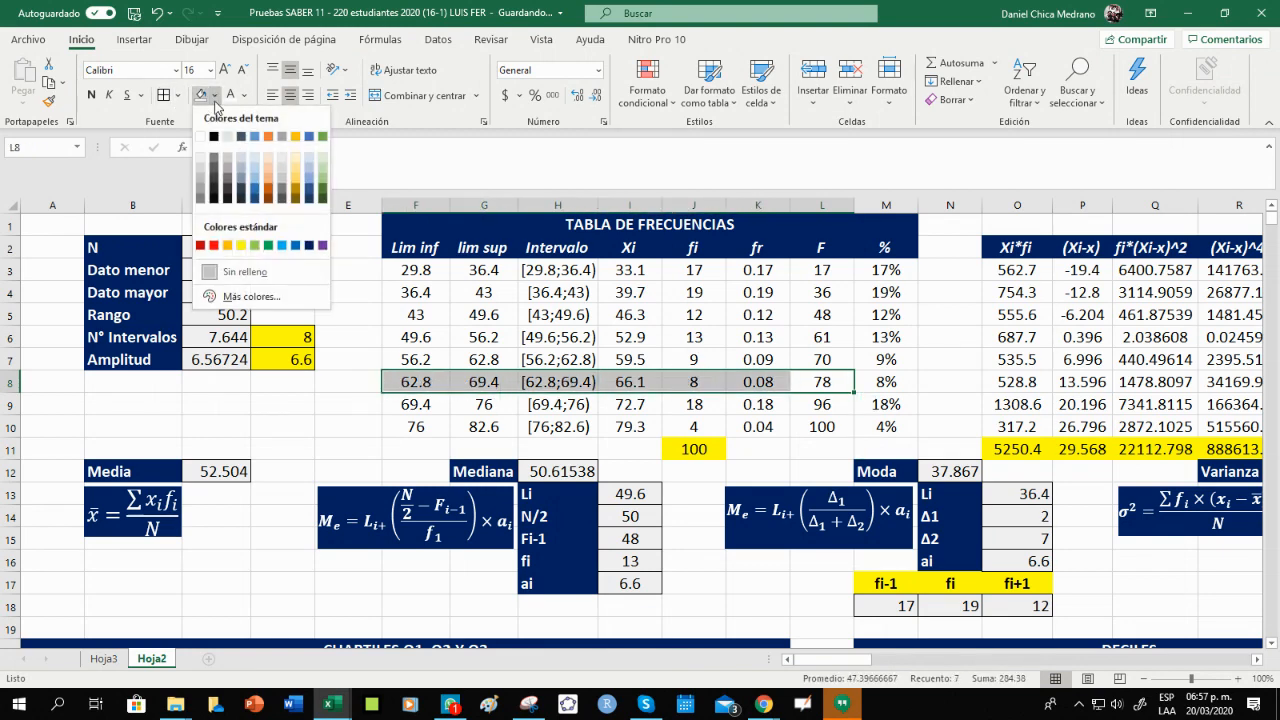
pyautogui.click(241, 246)
pyautogui.click(533, 318)
# Link the Q3 block's Fi-1 cell (K26) to the cumulative frequency before the highlighted class with =L7.
pyautogui.scroll(-4, 694, 391)
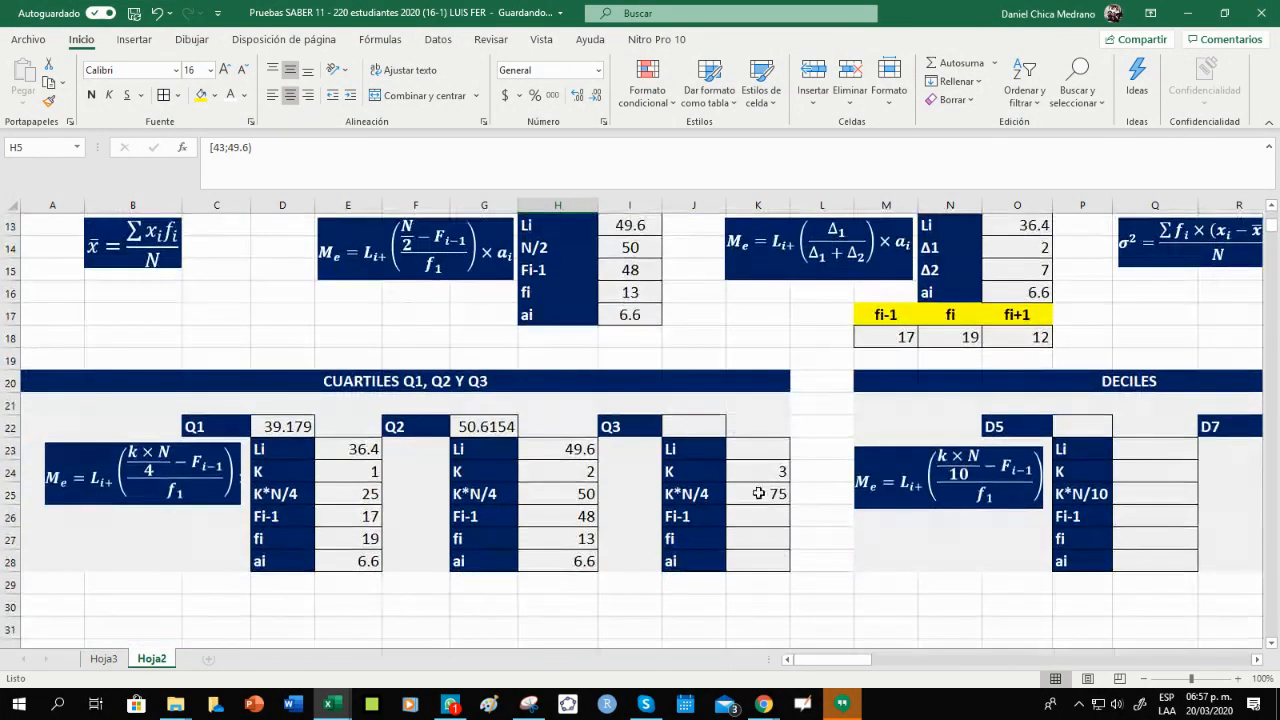
pyautogui.click(753, 515)
pyautogui.write('=')
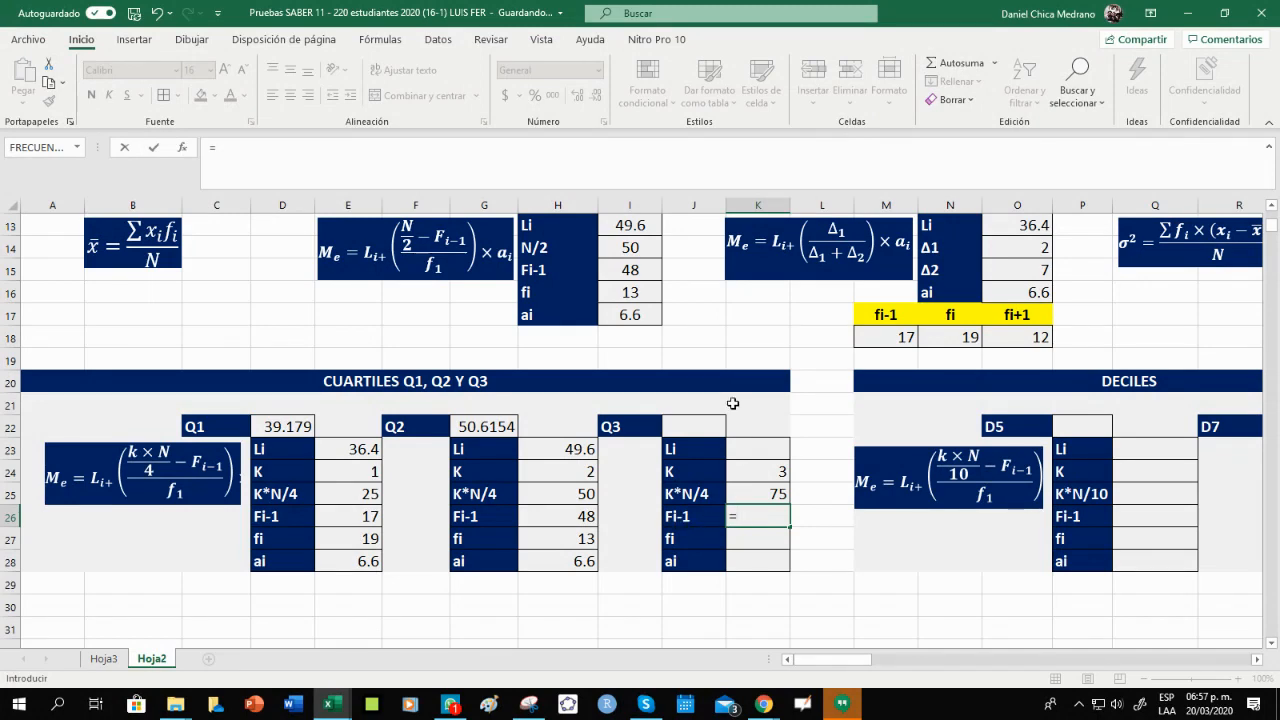
pyautogui.scroll(4, 733, 403)
pyautogui.click(820, 360)
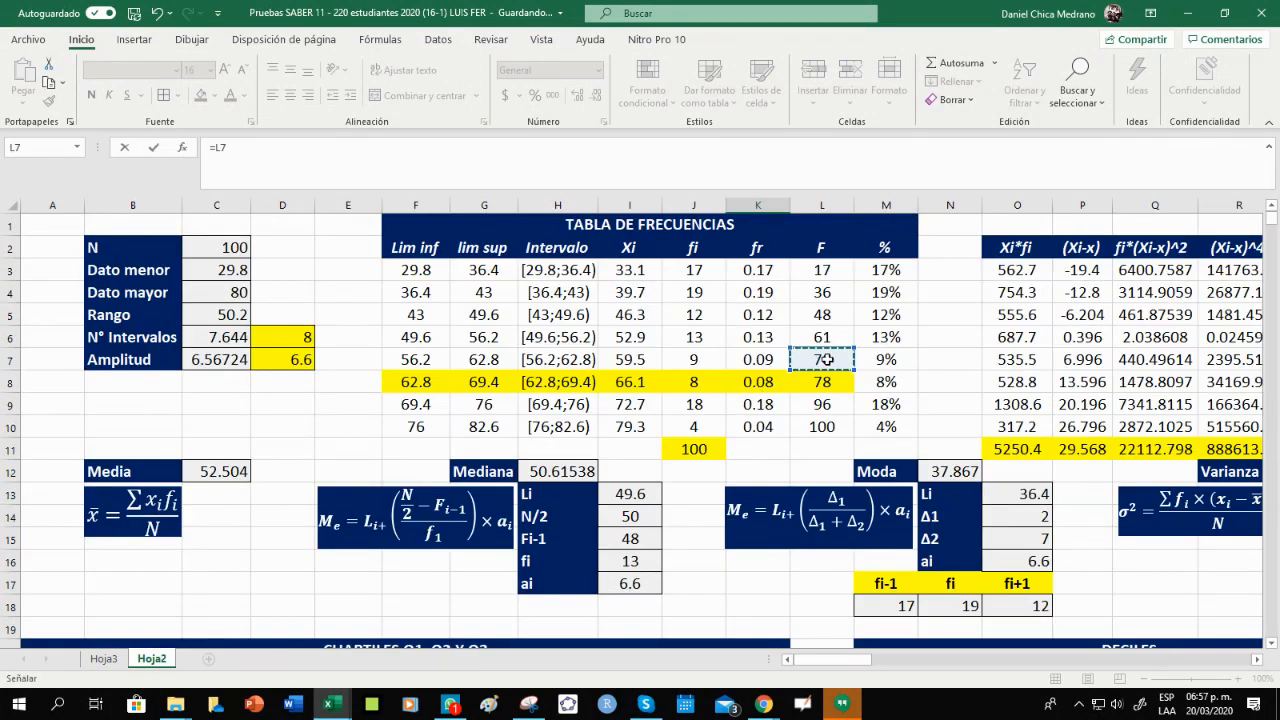
pyautogui.press('Return')
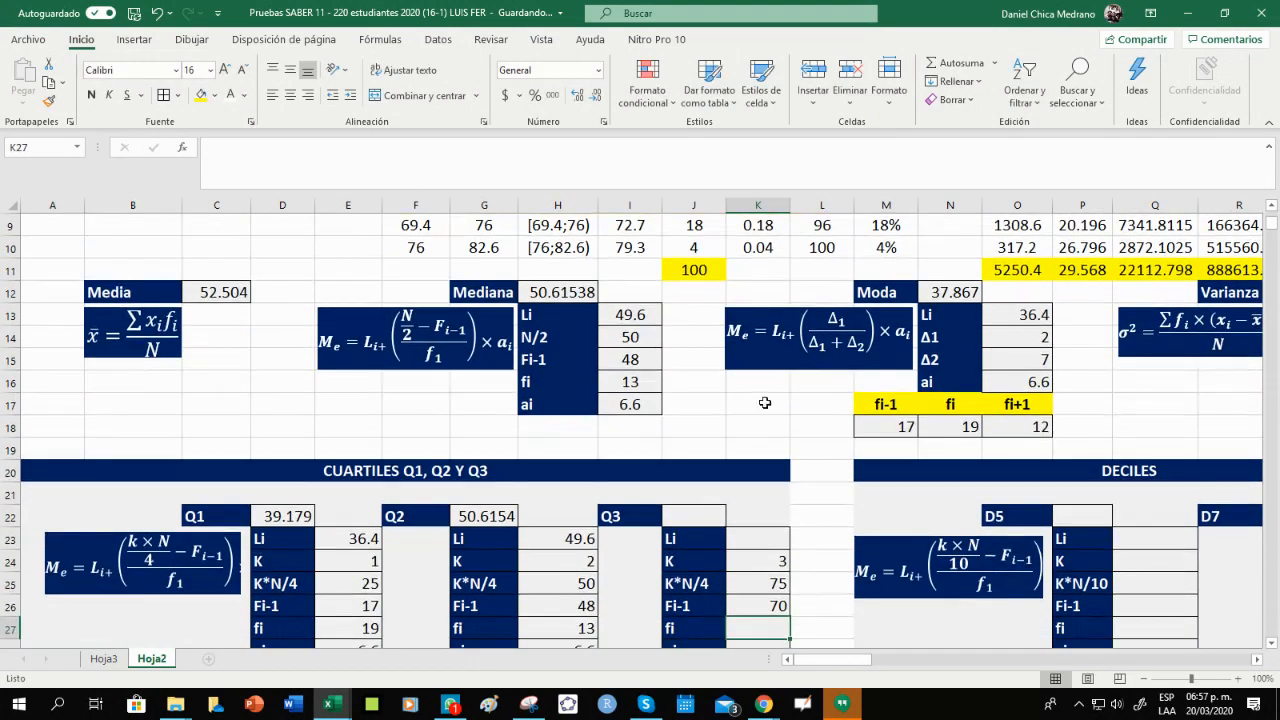
# Link the Q3 block's fi cell (K27) to the highlighted class's absolute frequency with =J8.
pyautogui.scroll(-1, 758, 500)
pyautogui.write('=')
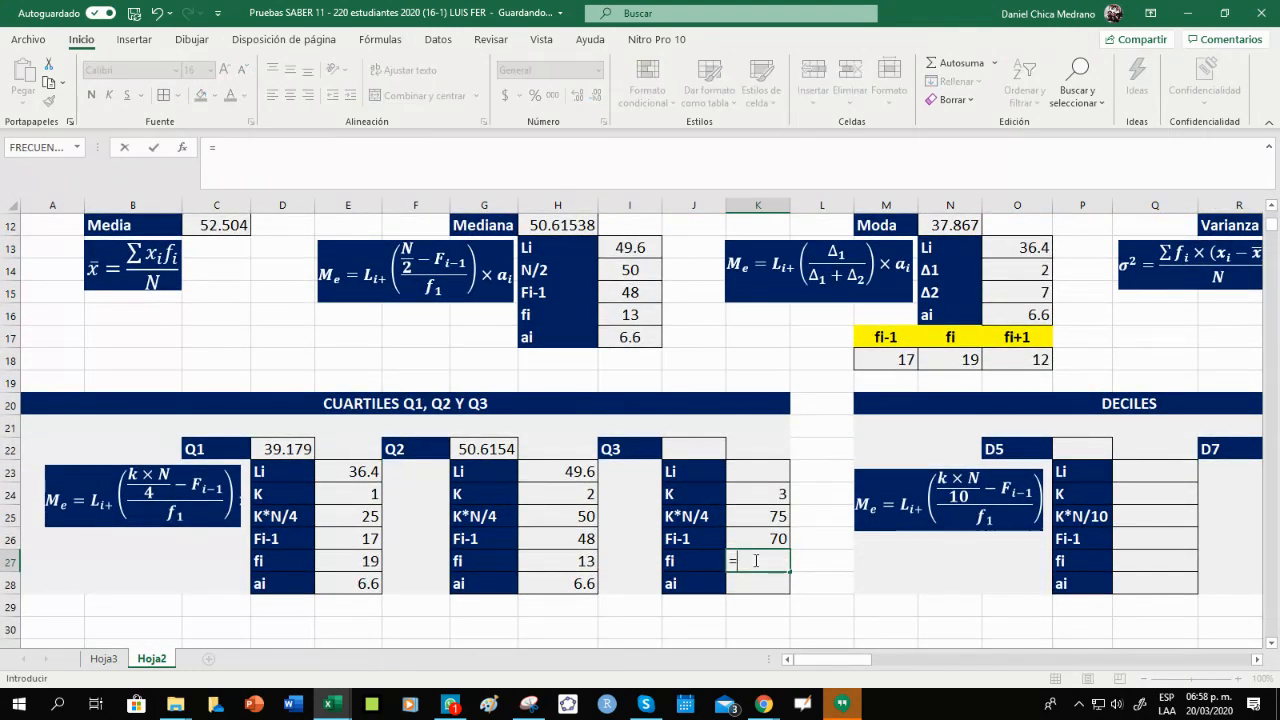
pyautogui.scroll(3, 753, 461)
pyautogui.scroll(1, 737, 338)
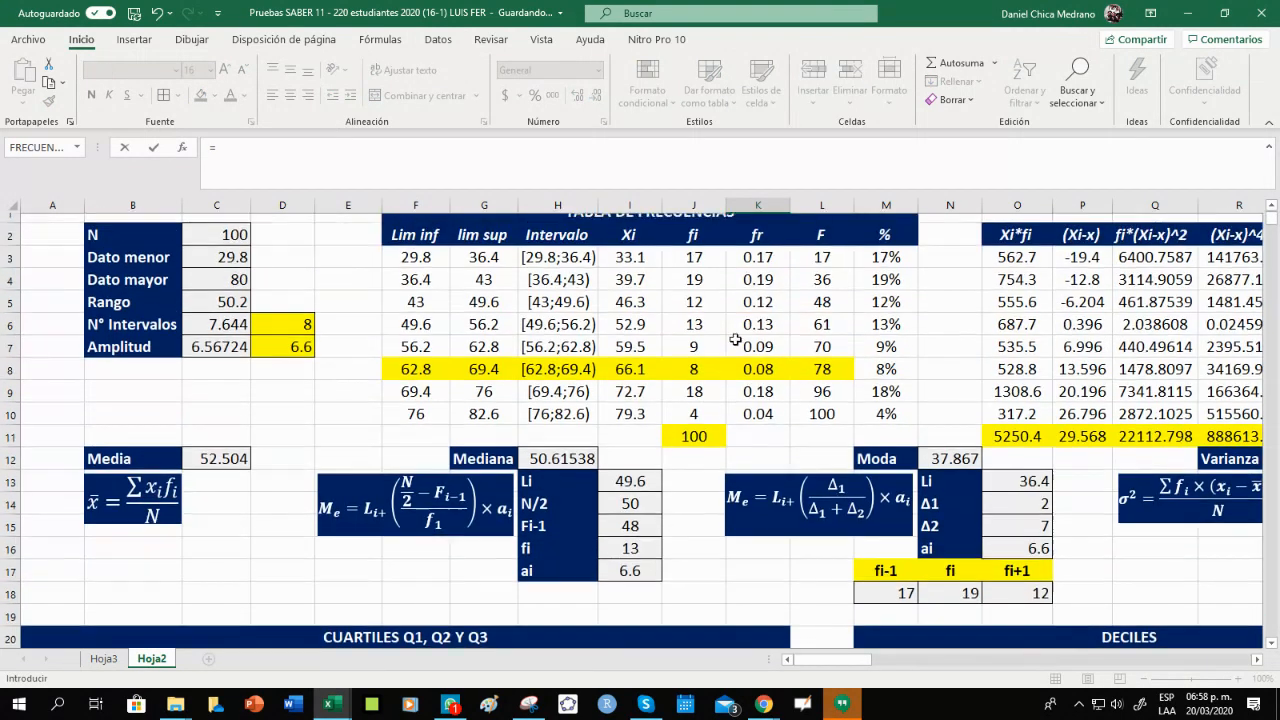
pyautogui.click(695, 381)
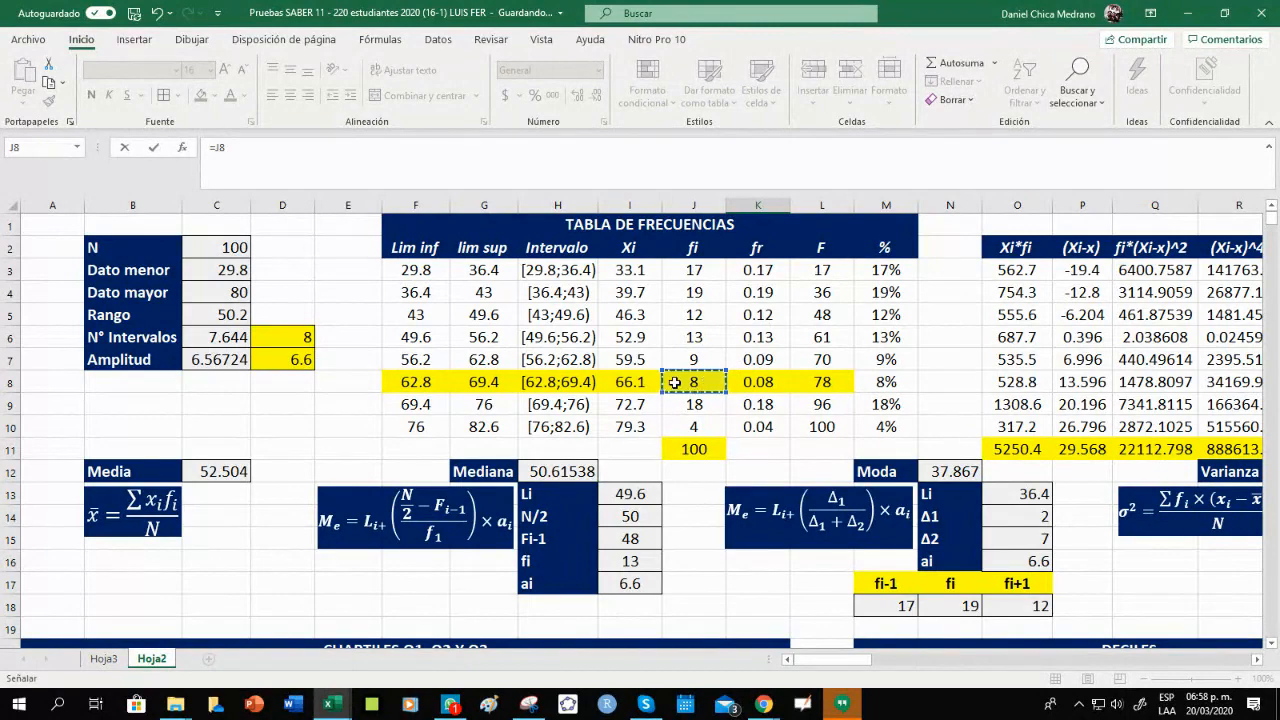
pyautogui.press('Return')
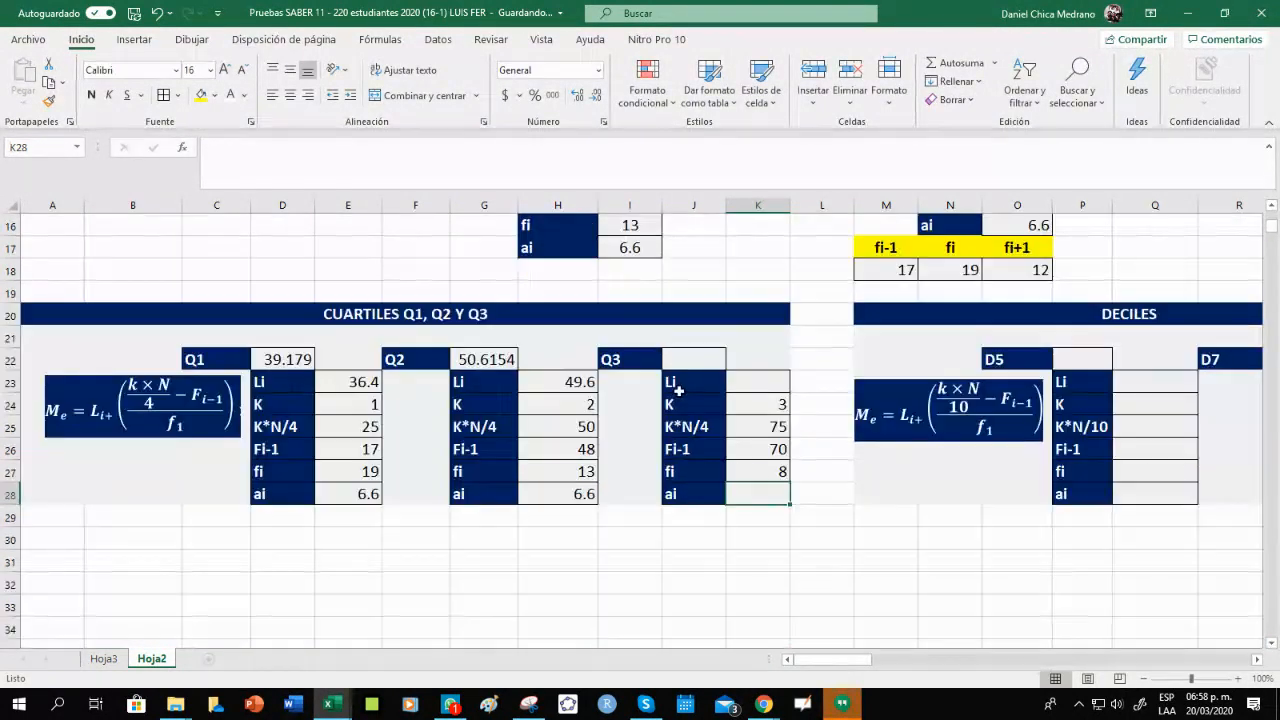
# Link the Q3 block's ai cell (K28) to the rounded class amplitude with =D7.
pyautogui.write('=')
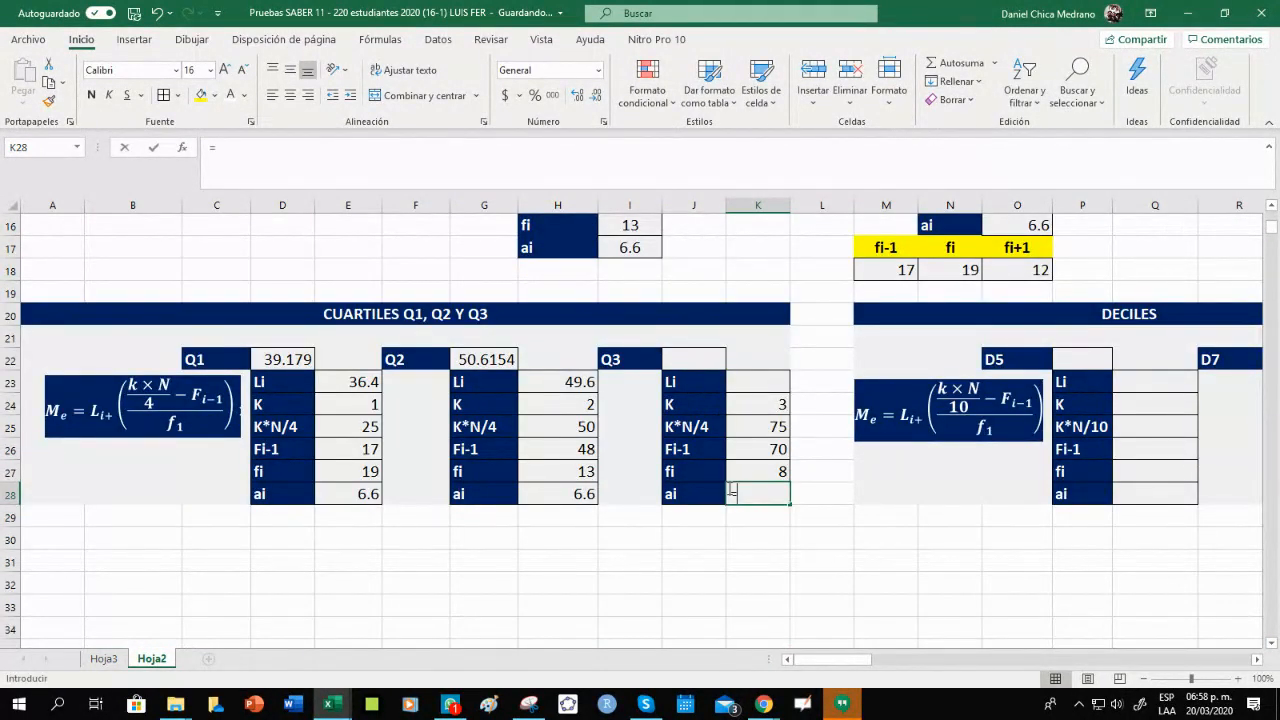
pyautogui.scroll(5, 448, 382)
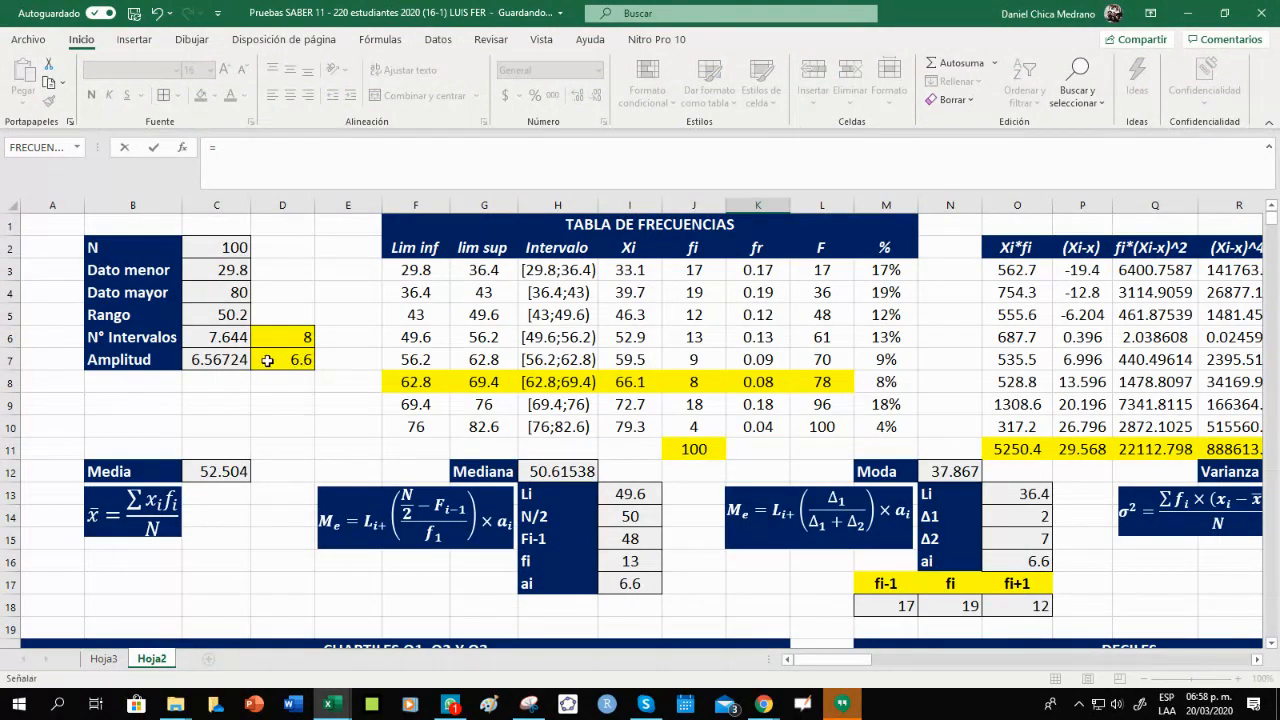
pyautogui.click(276, 358)
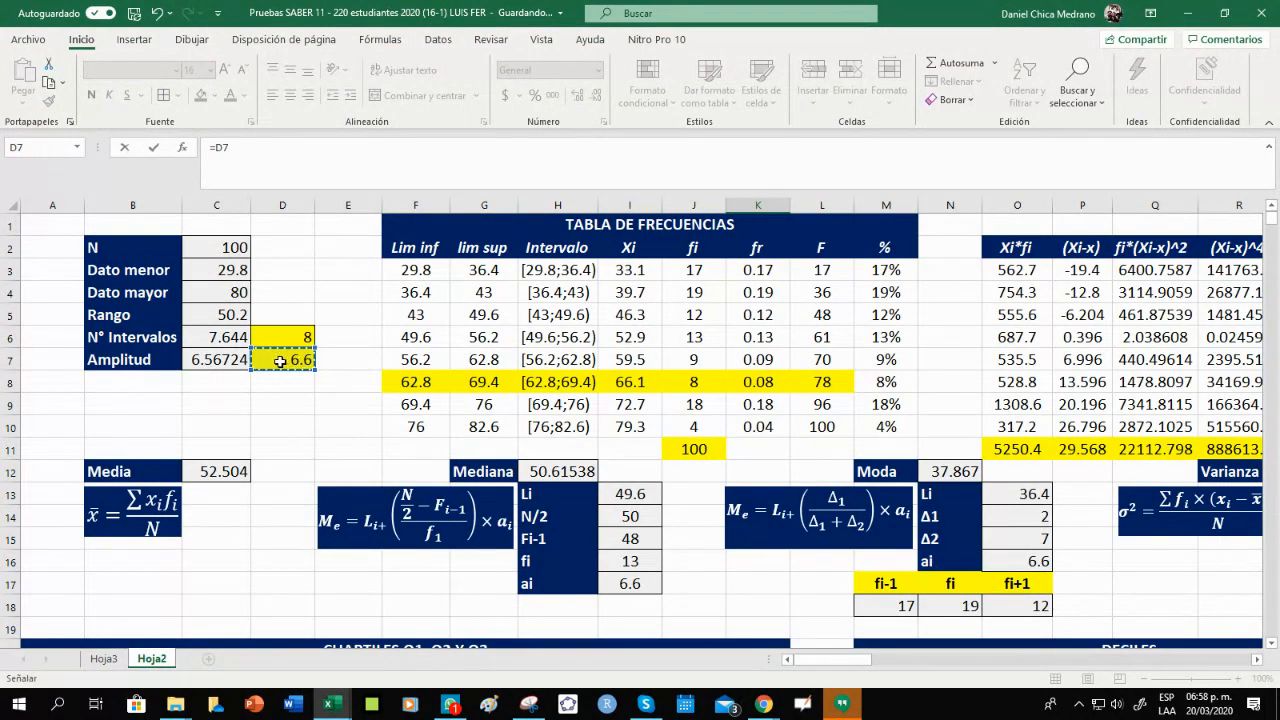
pyautogui.press('Return')
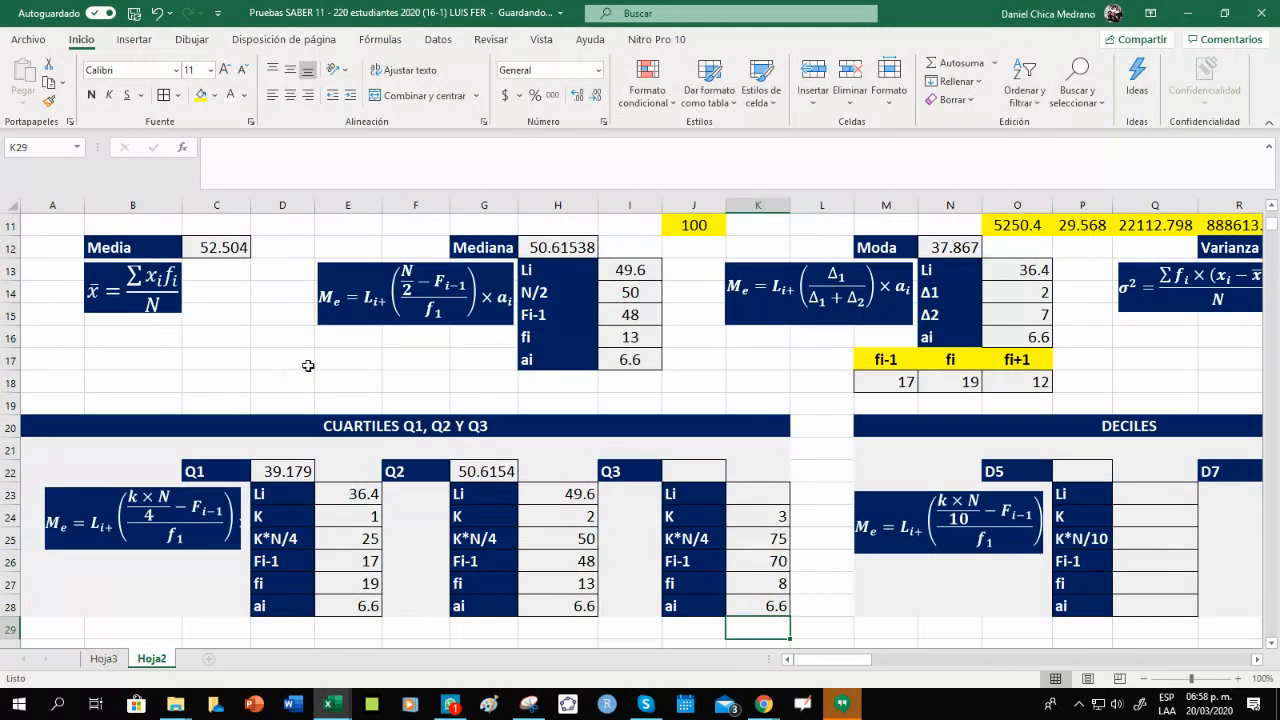
# Link the Q3 block's Li cell (K23) to the highlighted class's lower limit with =F8.
pyautogui.click(767, 496)
pyautogui.write('=')
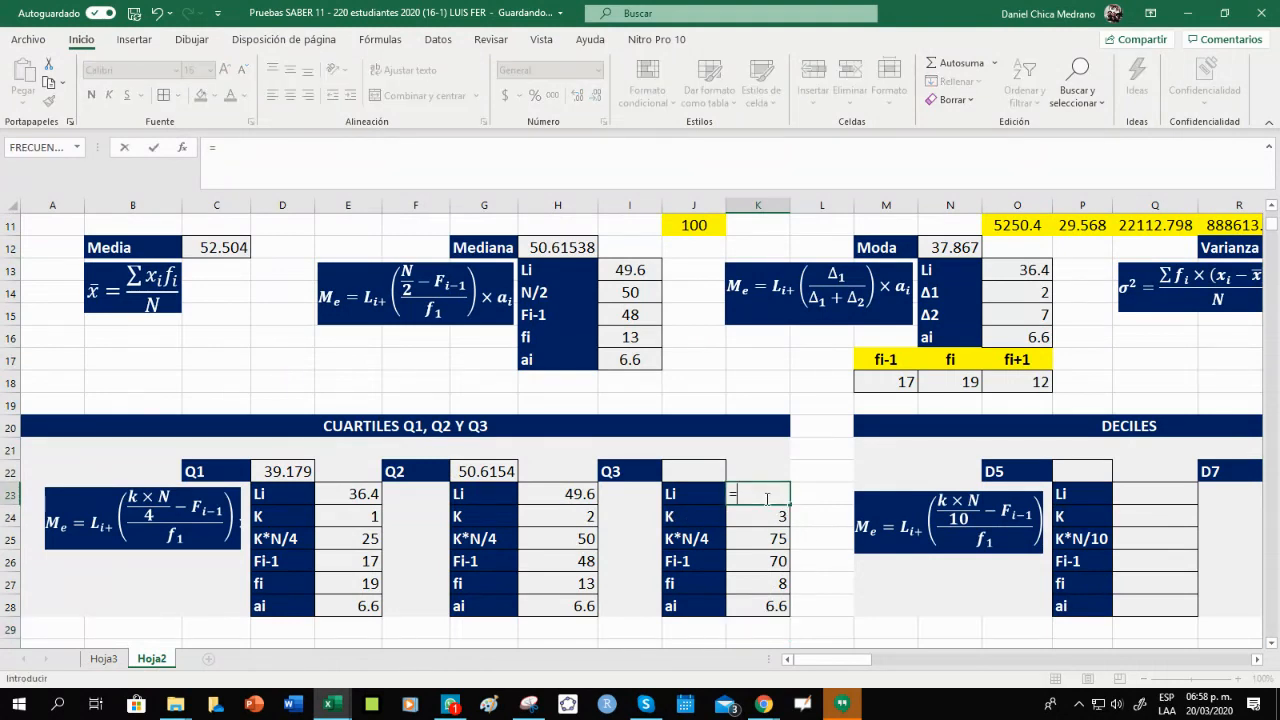
pyautogui.scroll(3, 633, 537)
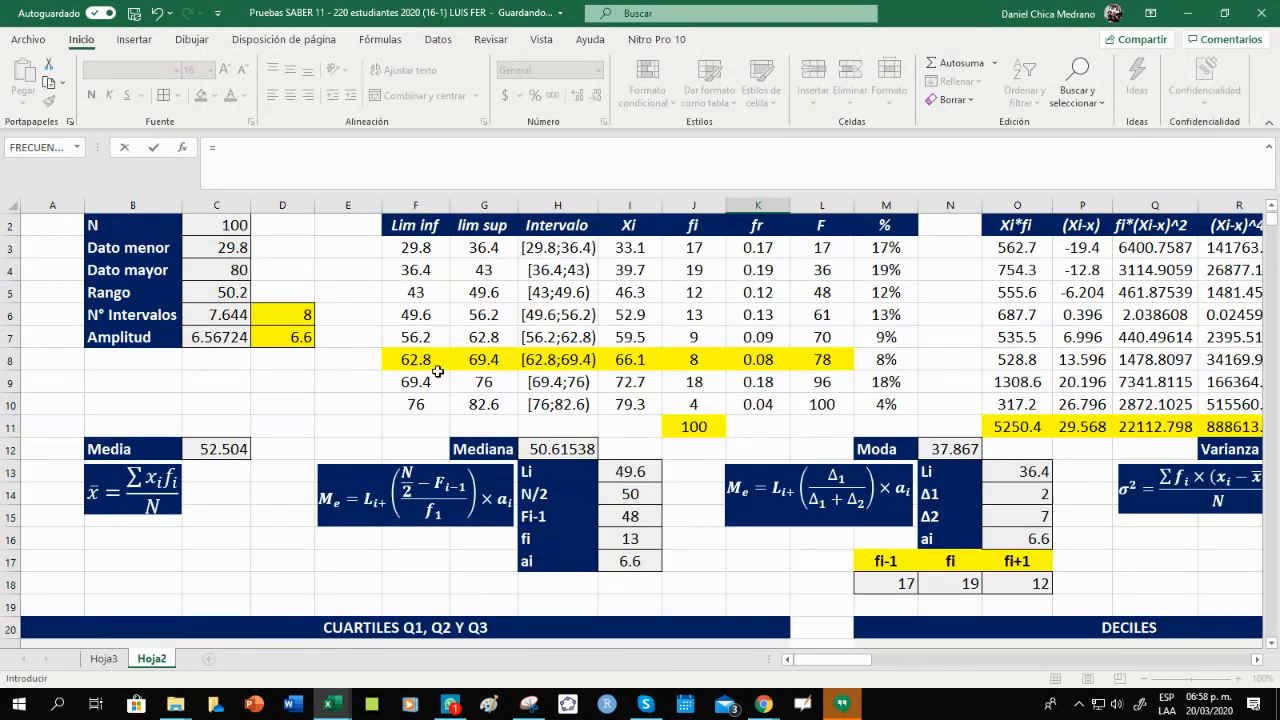
pyautogui.click(430, 362)
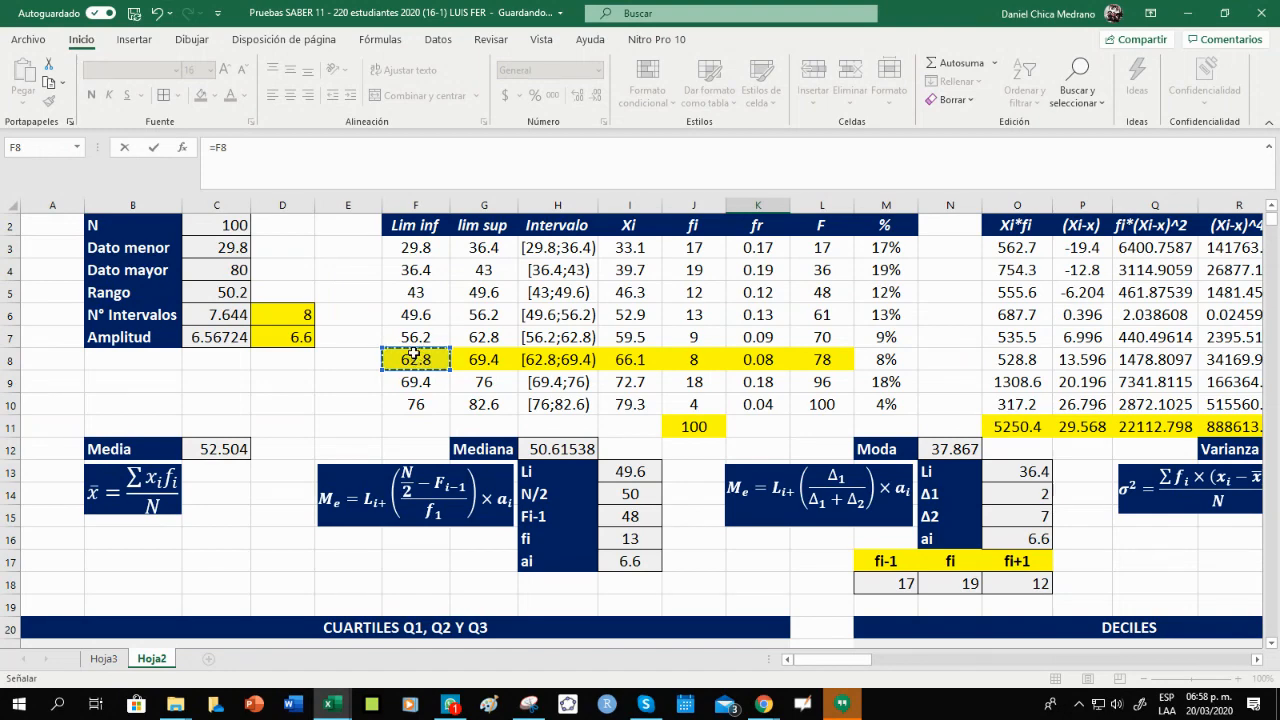
pyautogui.press('Return')
# Calculate Q3 by copying the Q2 formula from G22 into J22, giving =K23+((K25-K26)/K27)*K28, and check its cell references.
pyautogui.scroll(-2, 414, 351)
pyautogui.scroll(-3, 414, 351)
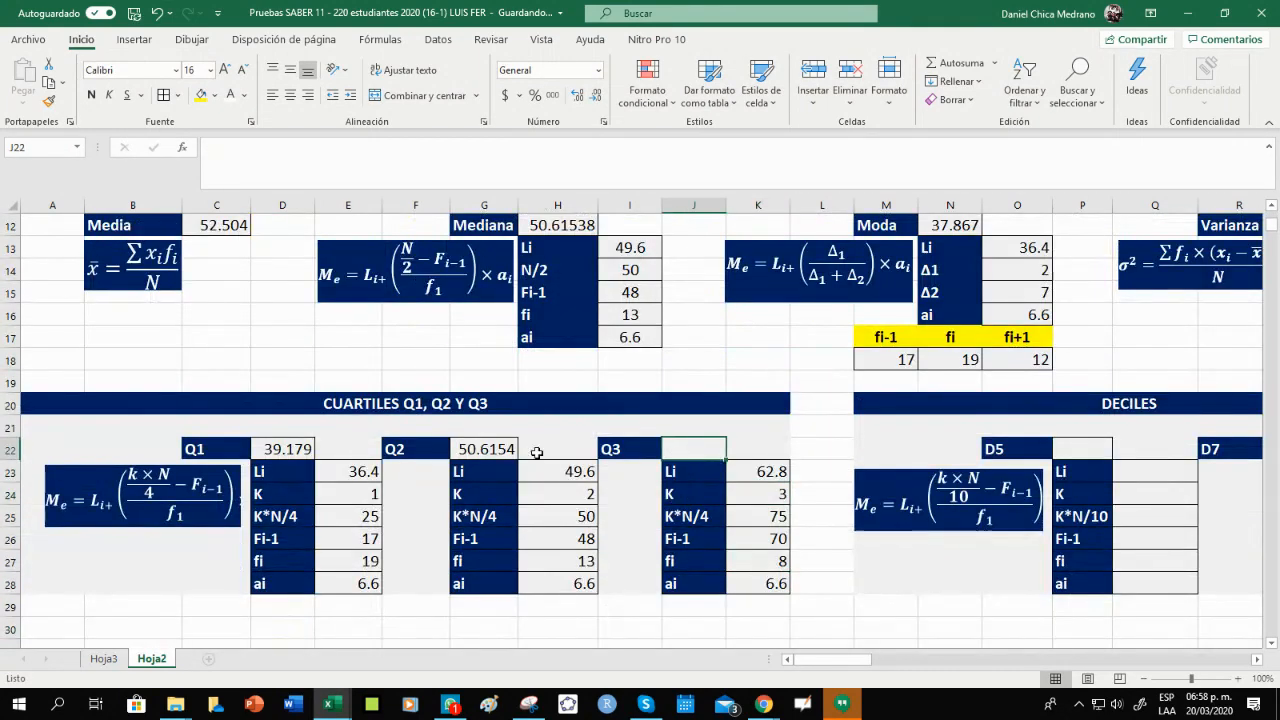
pyautogui.click(465, 449)
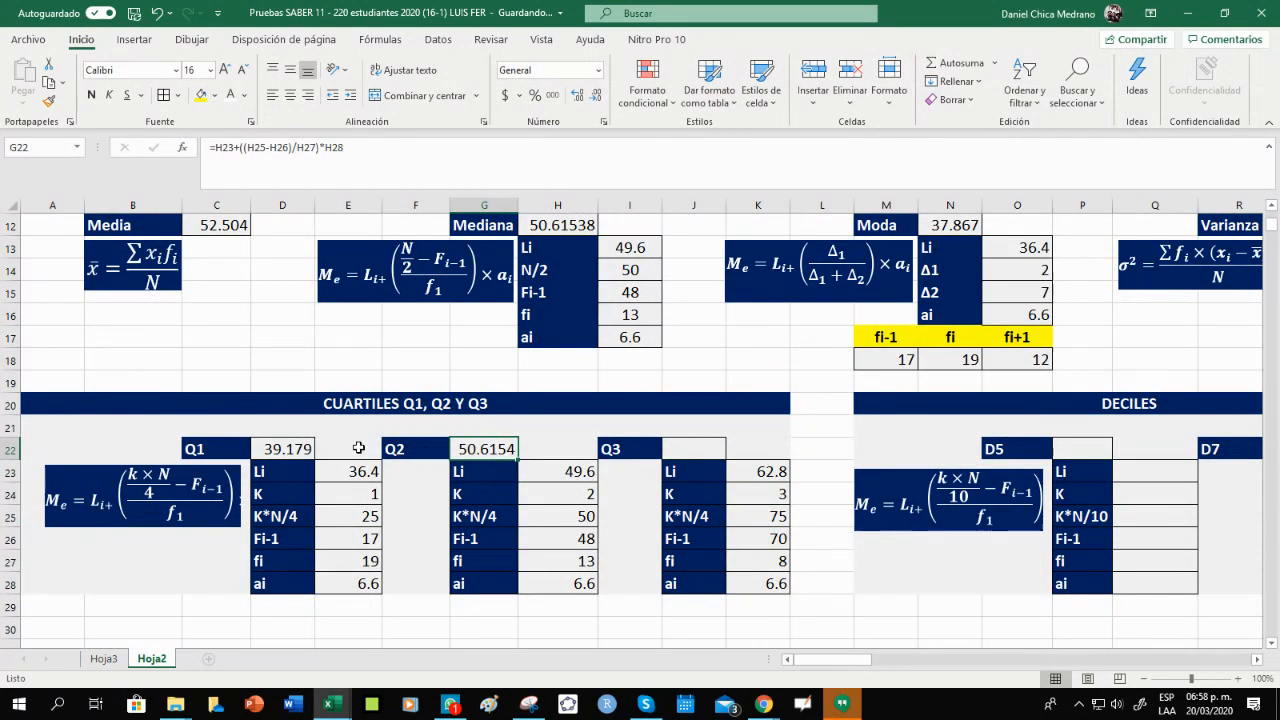
pyautogui.click(290, 448)
pyautogui.click(467, 449)
pyautogui.click(288, 452)
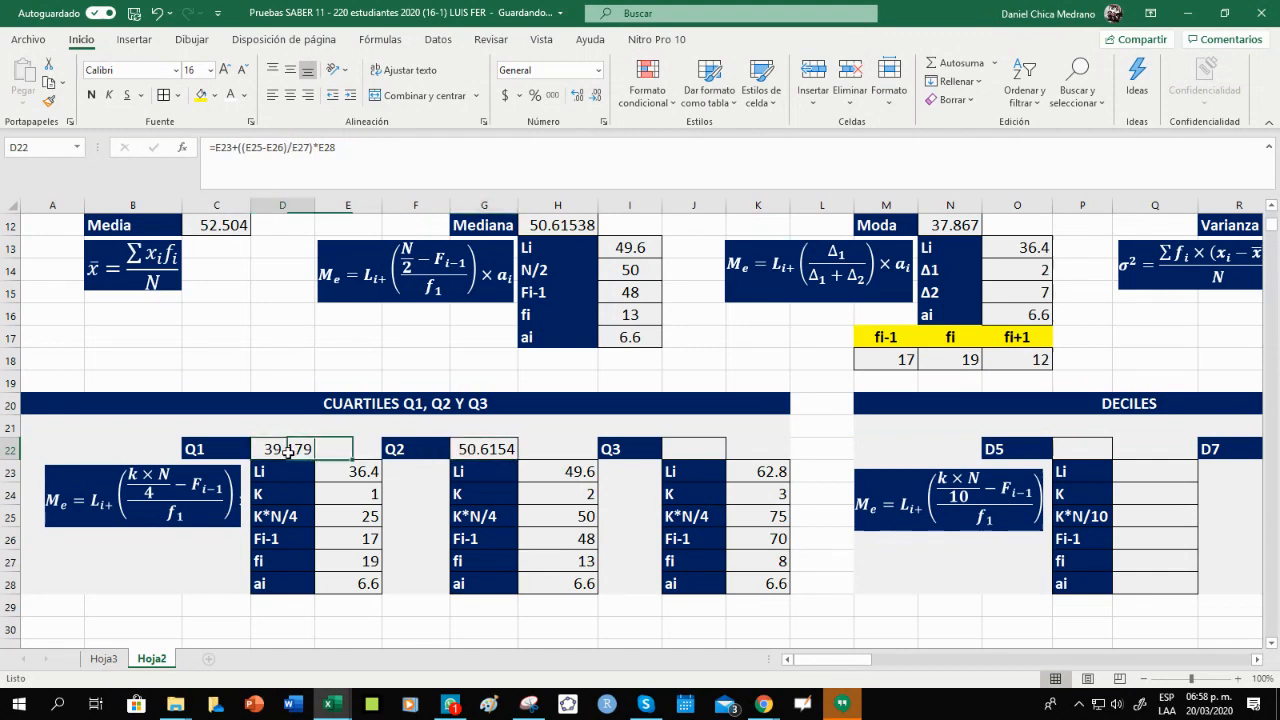
pyautogui.click(475, 449)
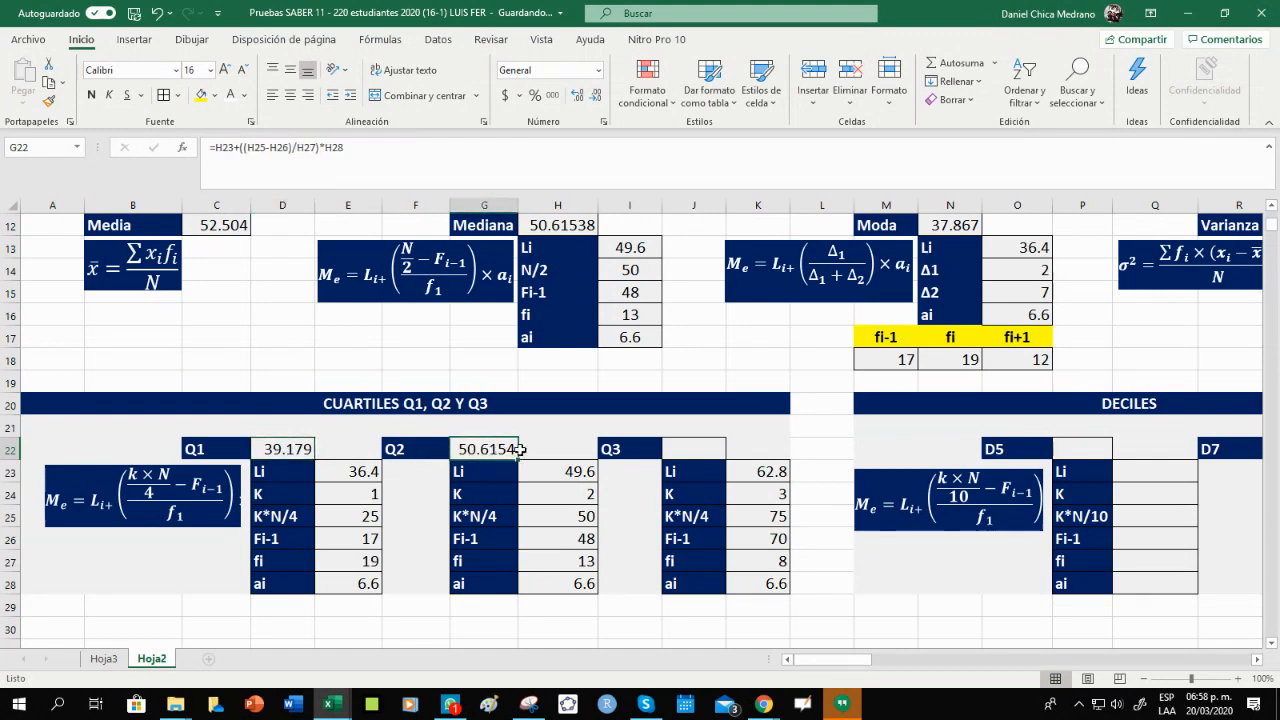
pyautogui.hotkey('ctrl', 'c')
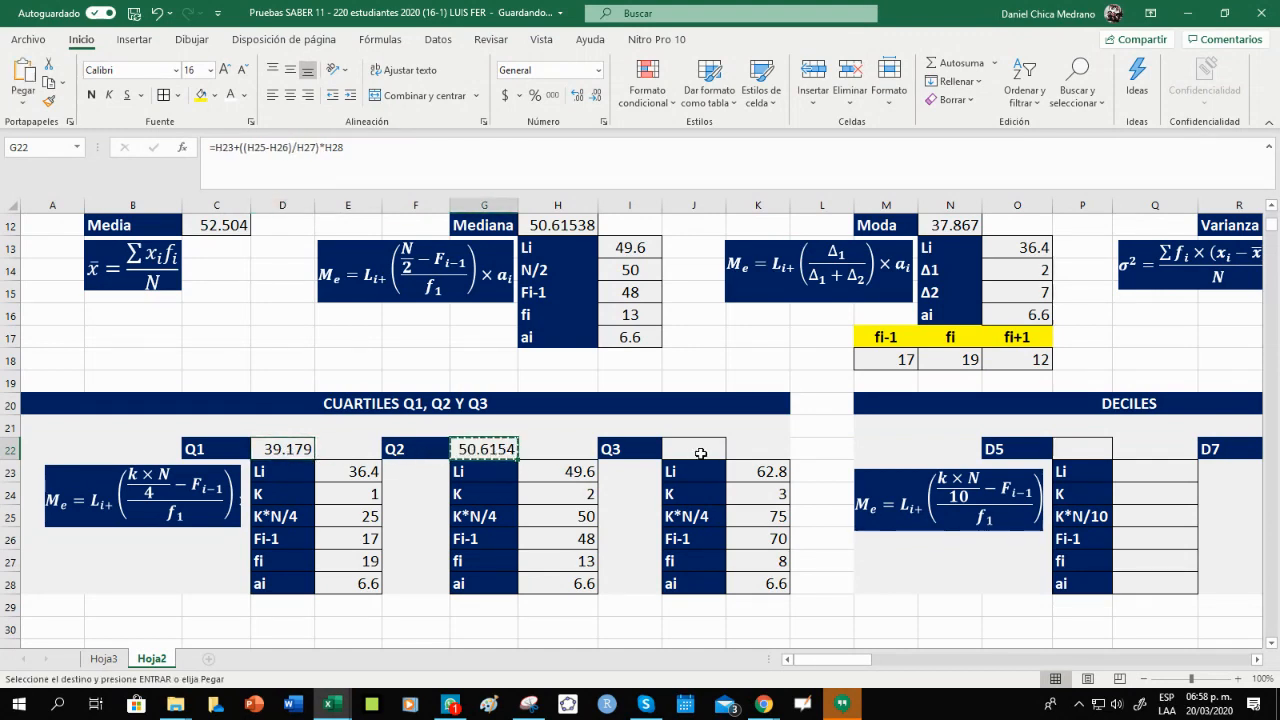
pyautogui.click(696, 451)
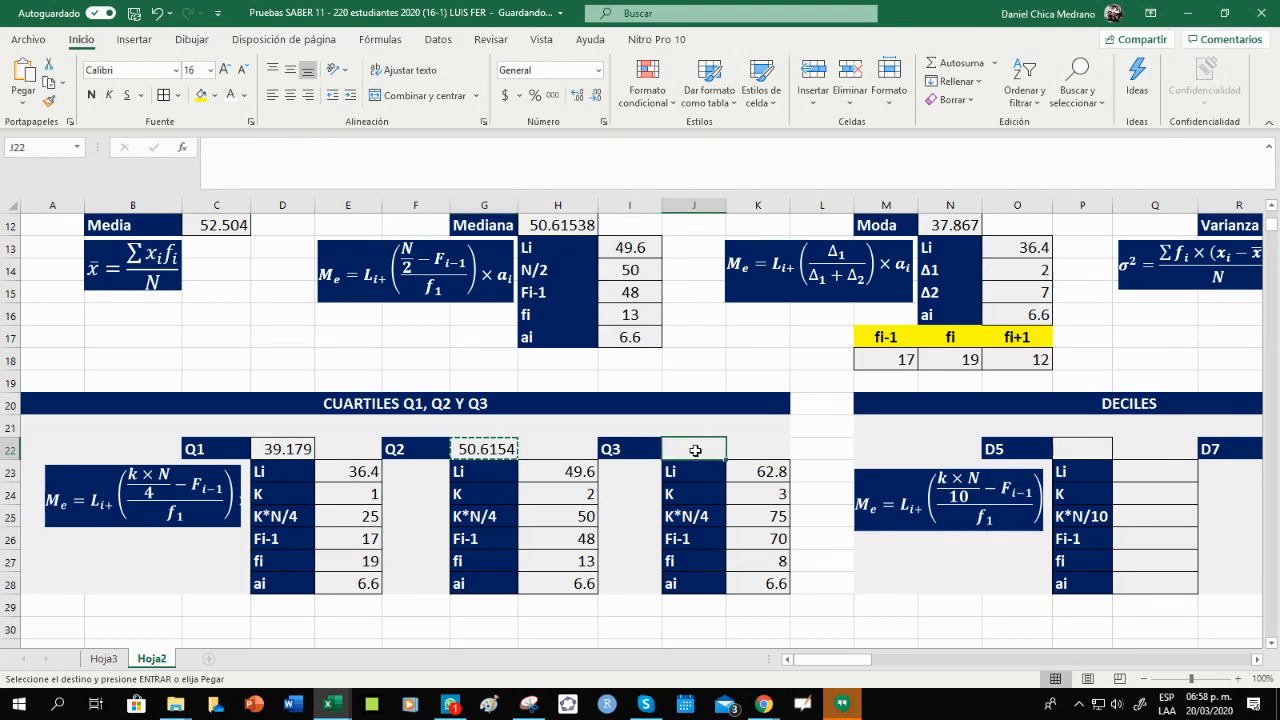
pyautogui.hotkey('ctrl', 'v')
pyautogui.press('Escape')
pyautogui.click(776, 449)
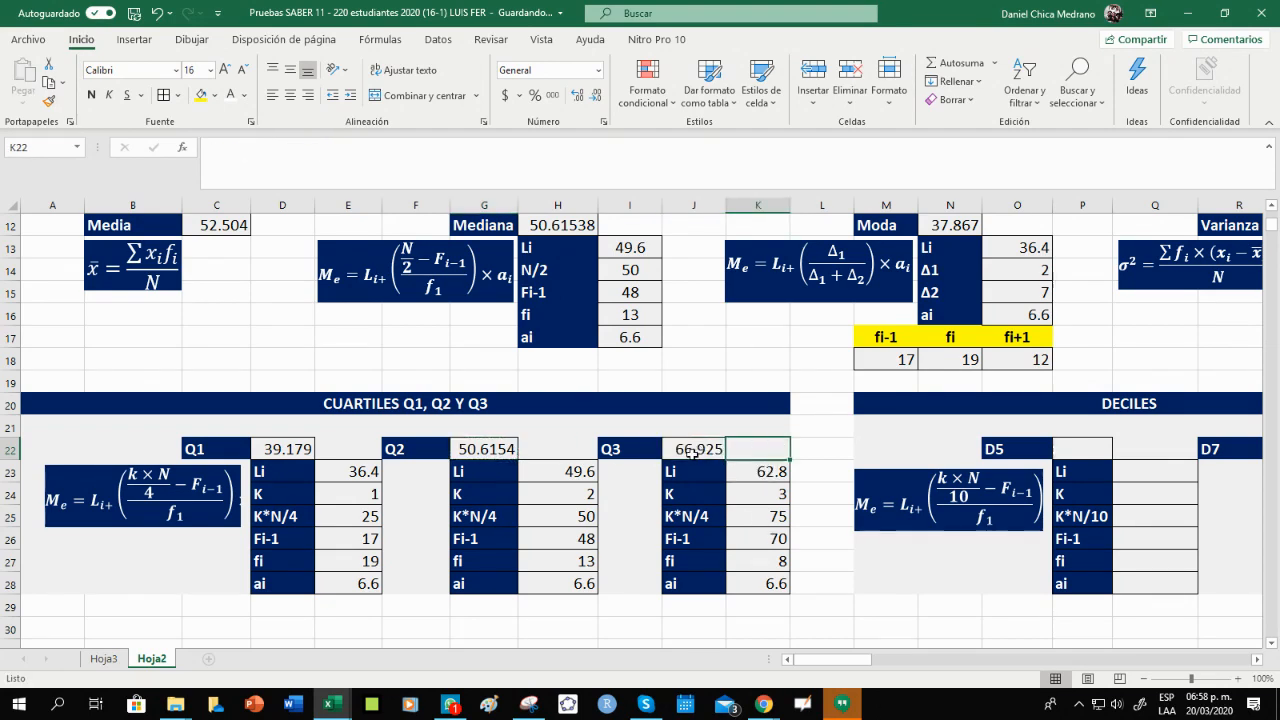
pyautogui.click(693, 452)
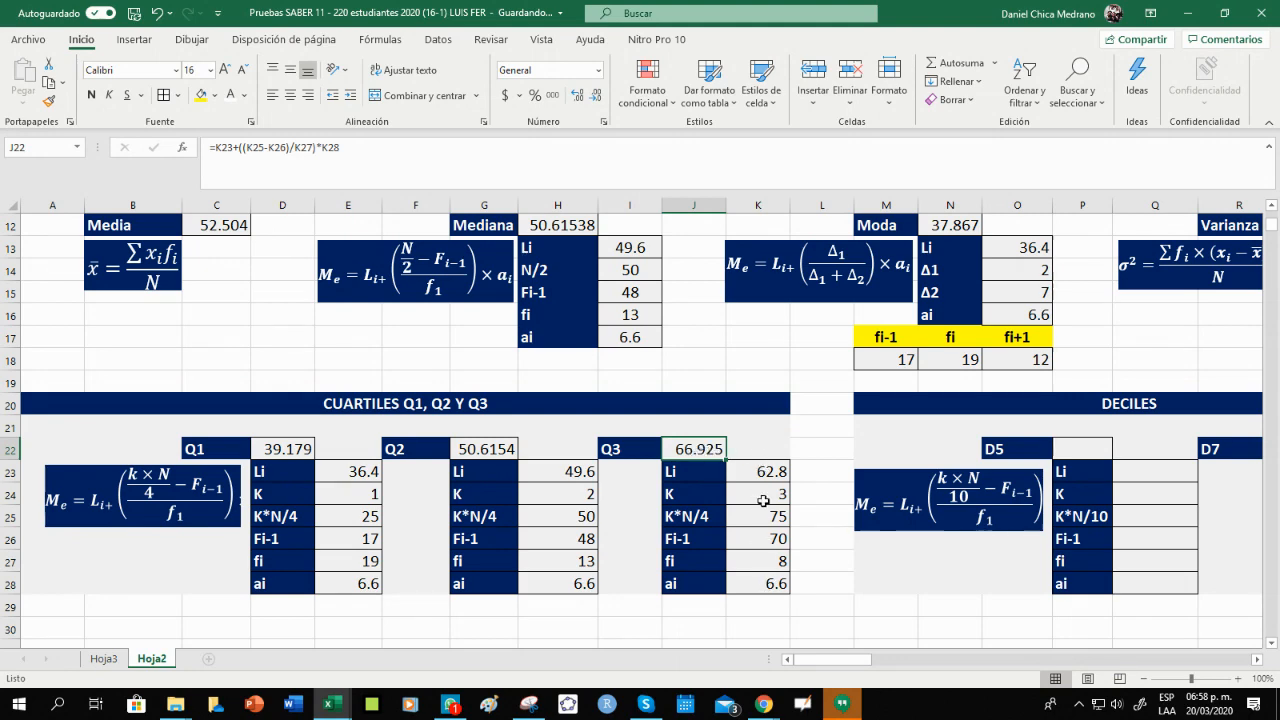
# Review the Q3 formula in J22 and the Q1 formula in D22.
pyautogui.doubleClick(708, 450)
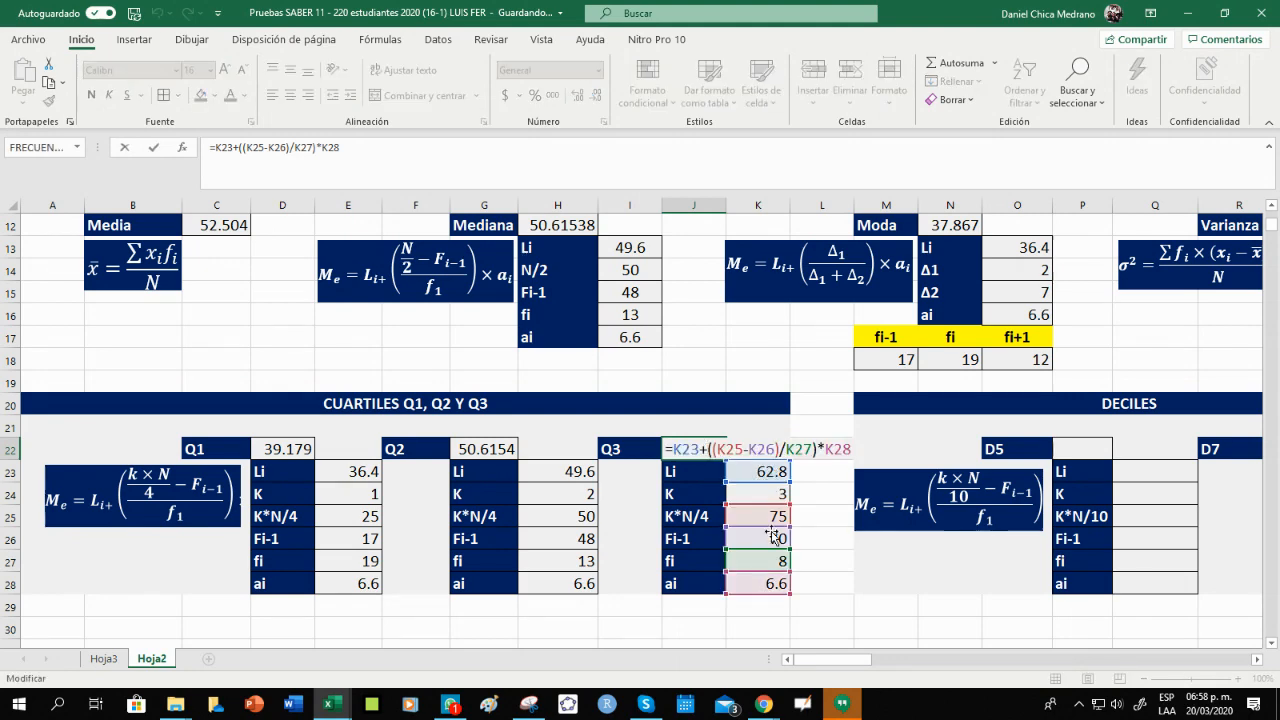
pyautogui.press('Return')
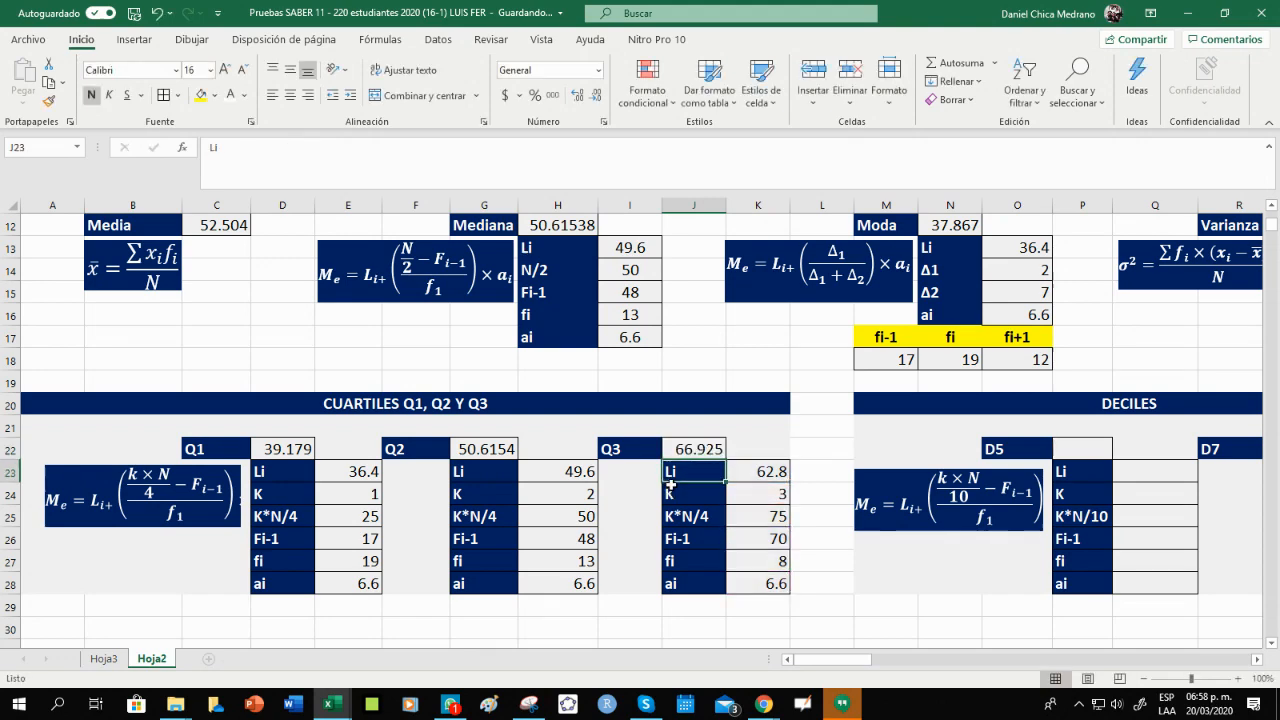
pyautogui.moveTo(250, 450); pyautogui.dragTo(695, 446)
pyautogui.click(695, 446)
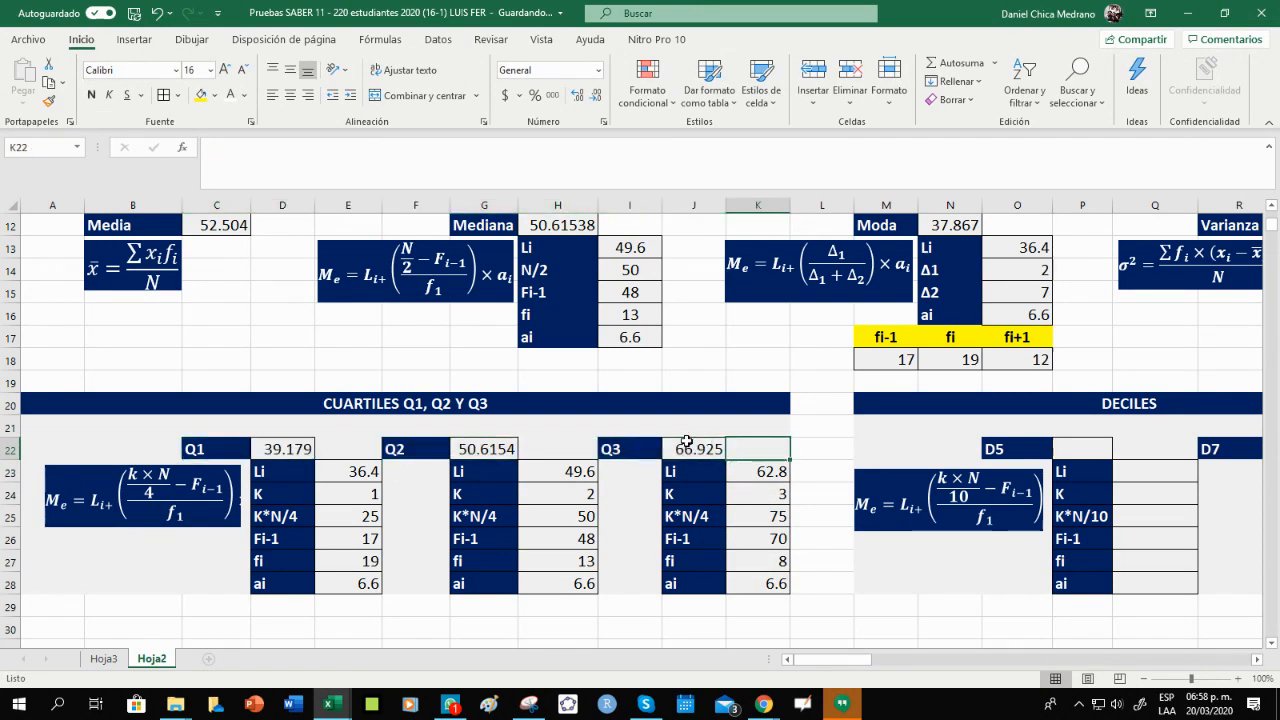
pyautogui.click(288, 447)
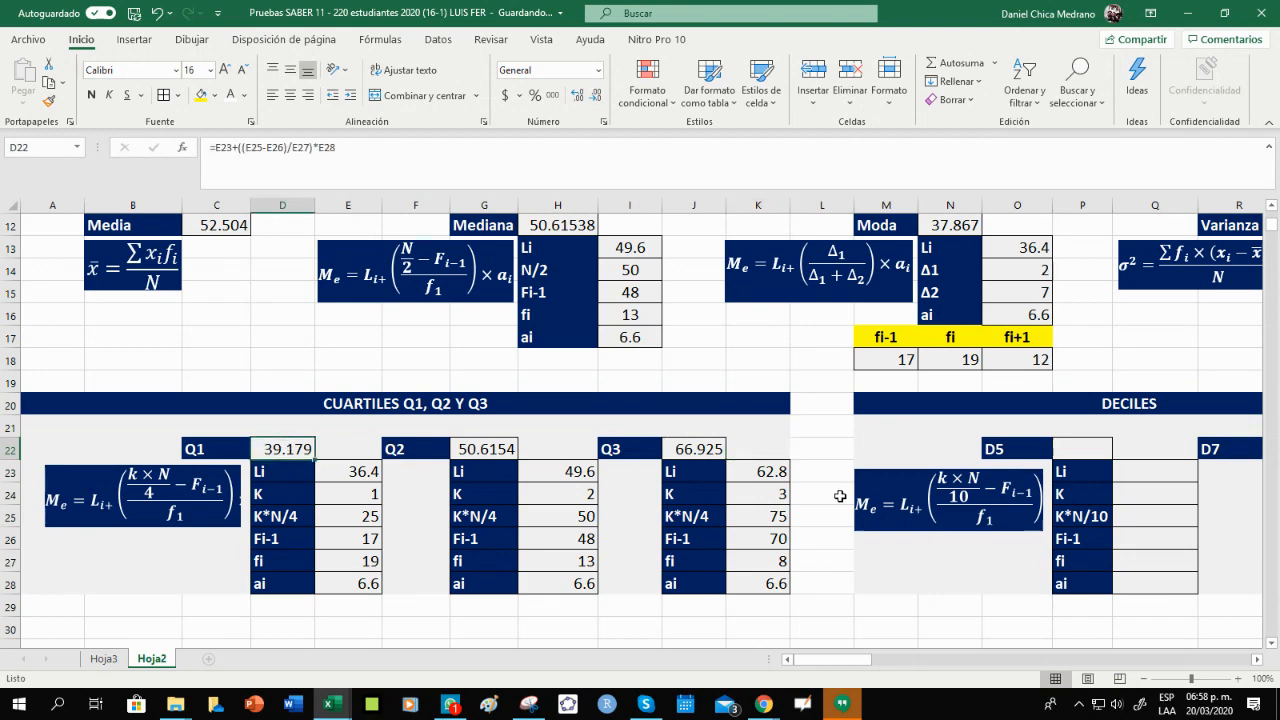
# Enter 5 as the K value for decile D5 in Q24.
pyautogui.moveTo(852, 661); pyautogui.dragTo(884, 661)
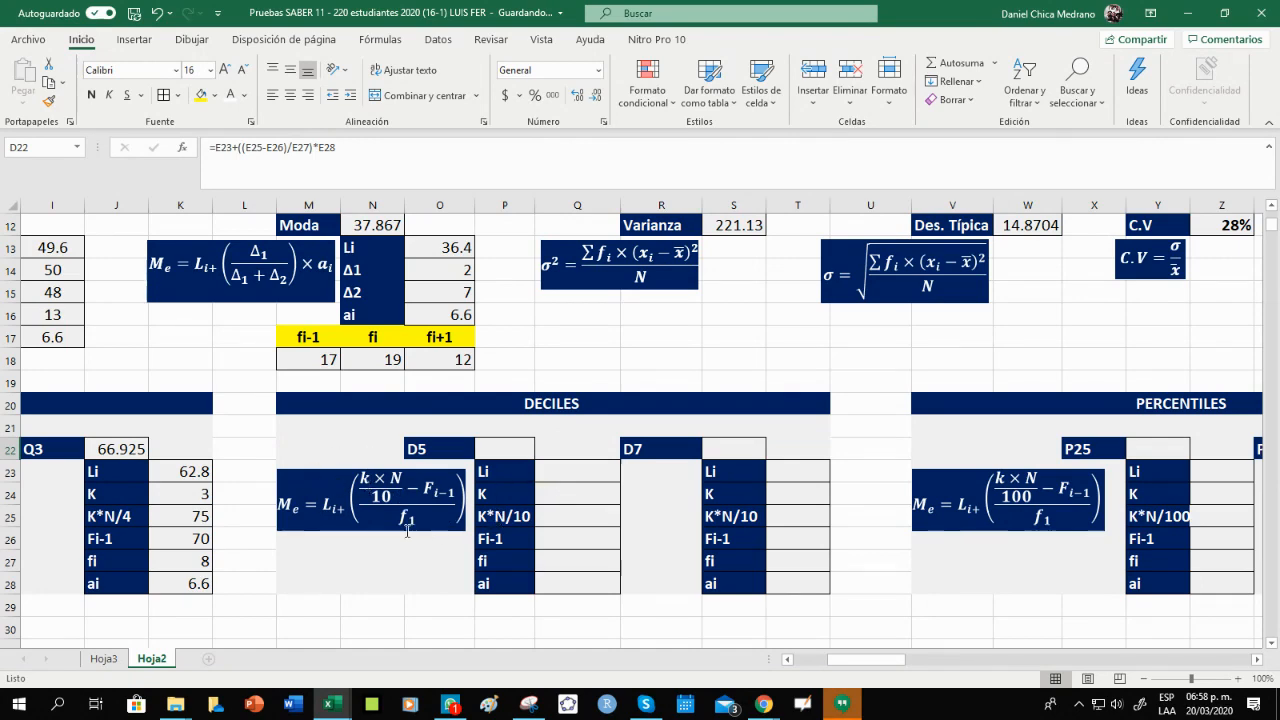
pyautogui.doubleClick(530, 516)
pyautogui.moveTo(531, 517); pyautogui.dragTo(514, 518)
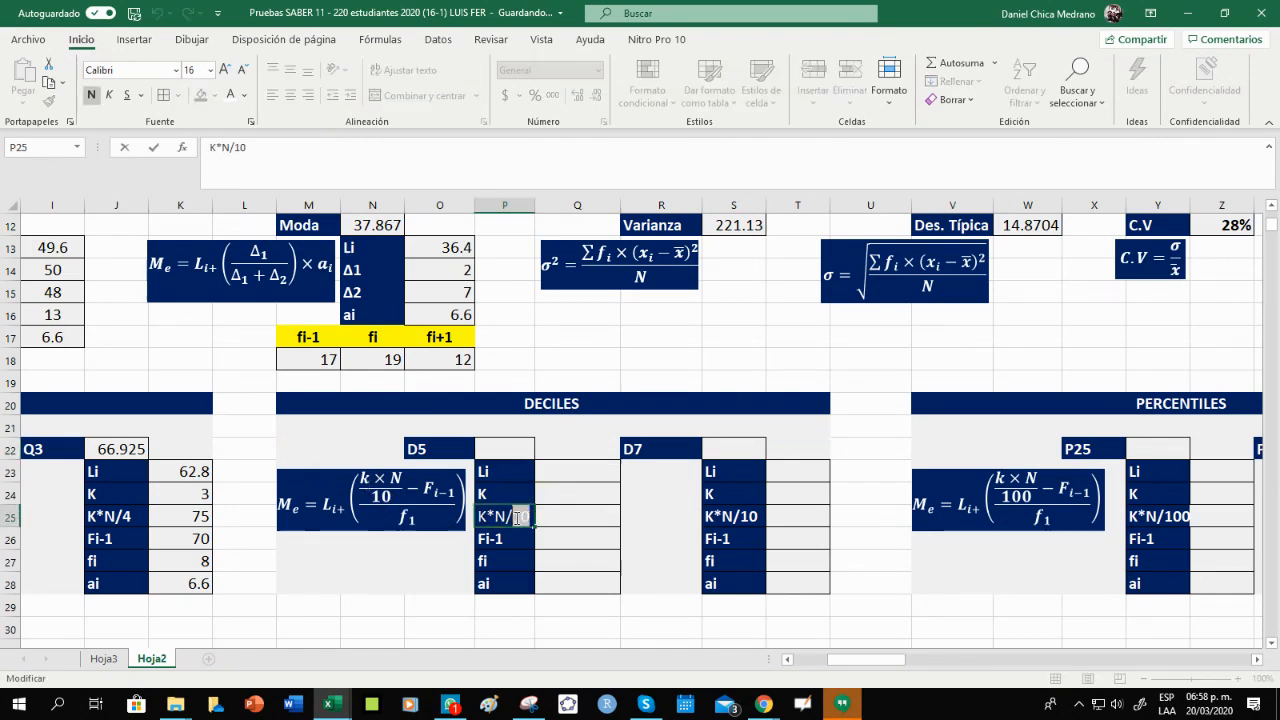
pyautogui.click(572, 494)
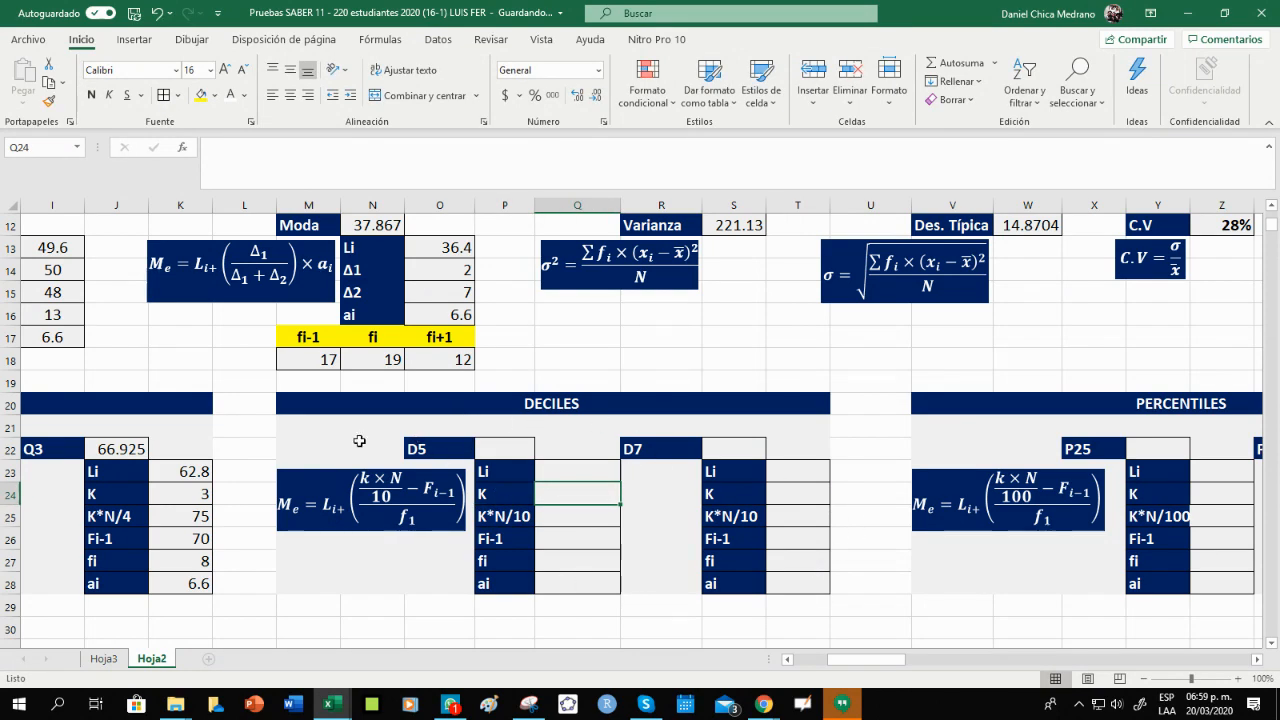
pyautogui.moveTo(359, 443); pyautogui.dragTo(591, 578)
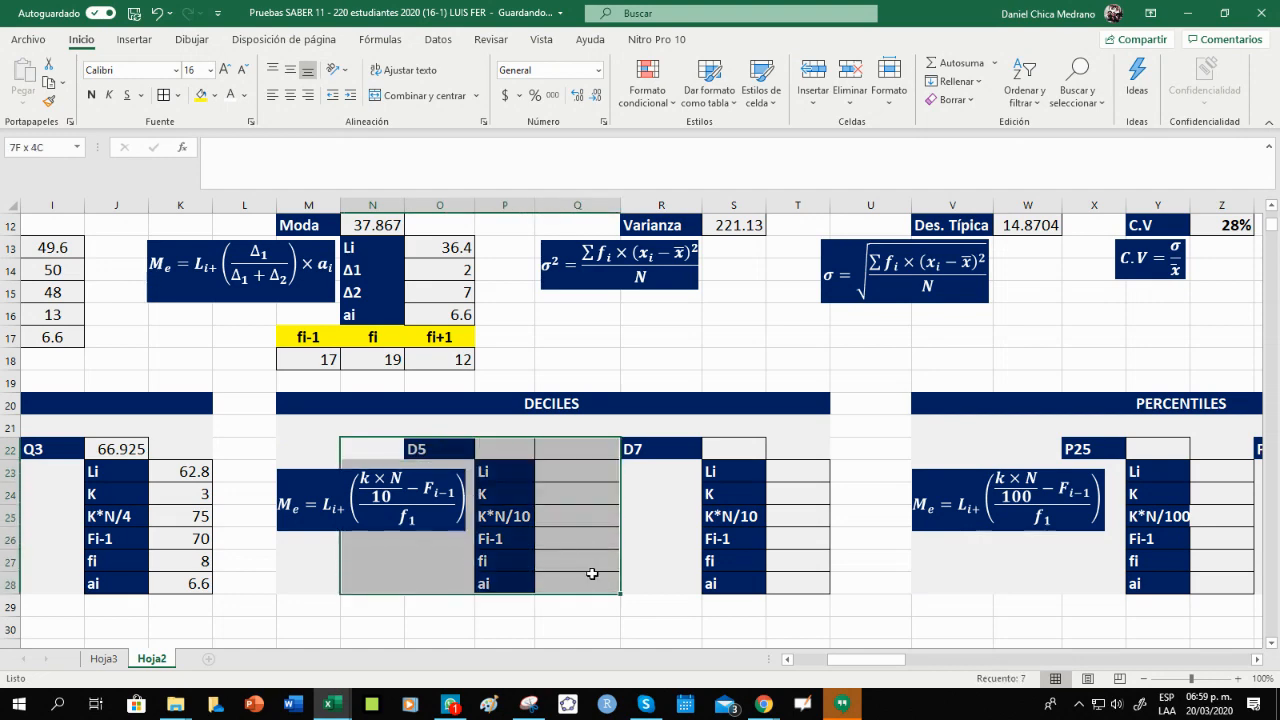
pyautogui.click(567, 467)
pyautogui.click(558, 526)
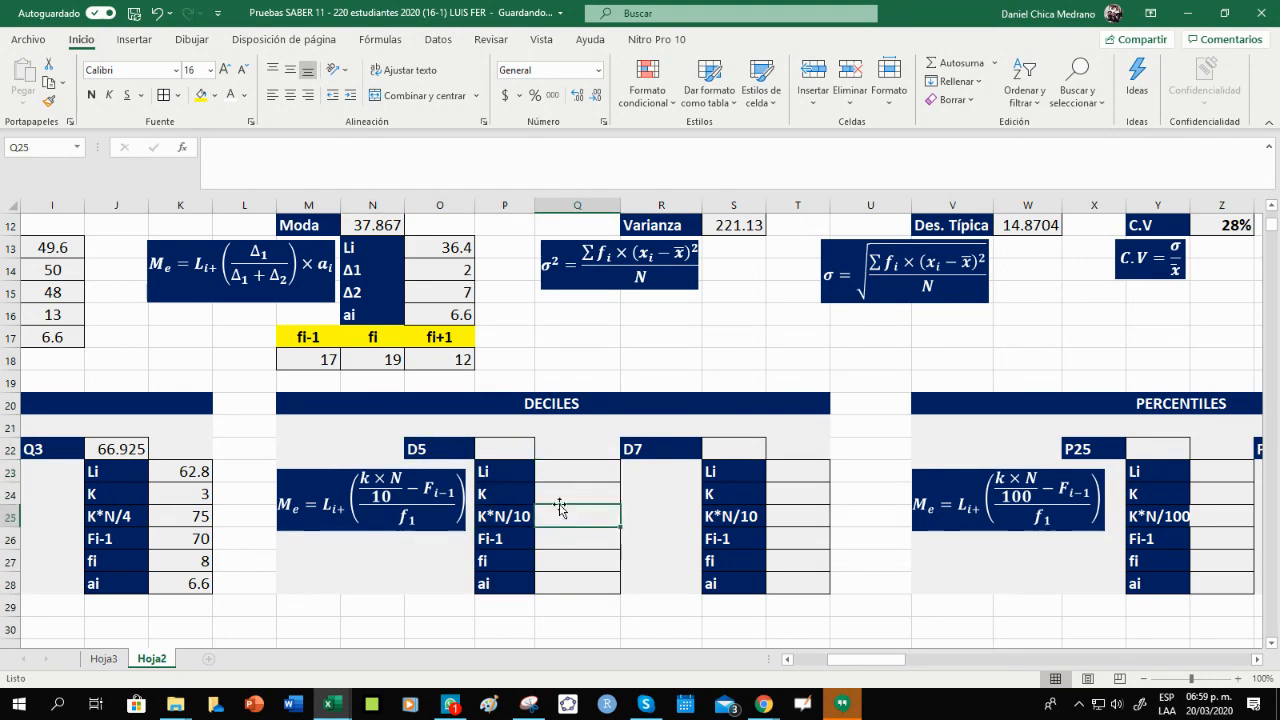
pyautogui.click(564, 490)
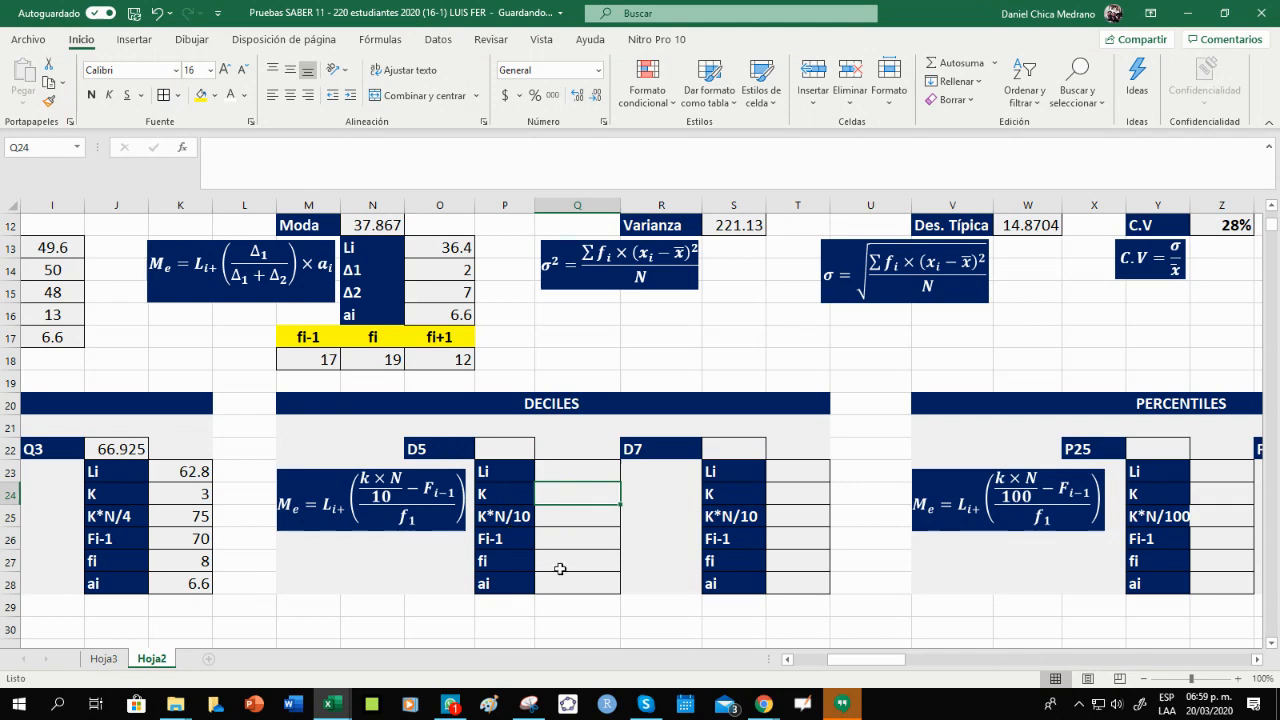
pyautogui.write('5')
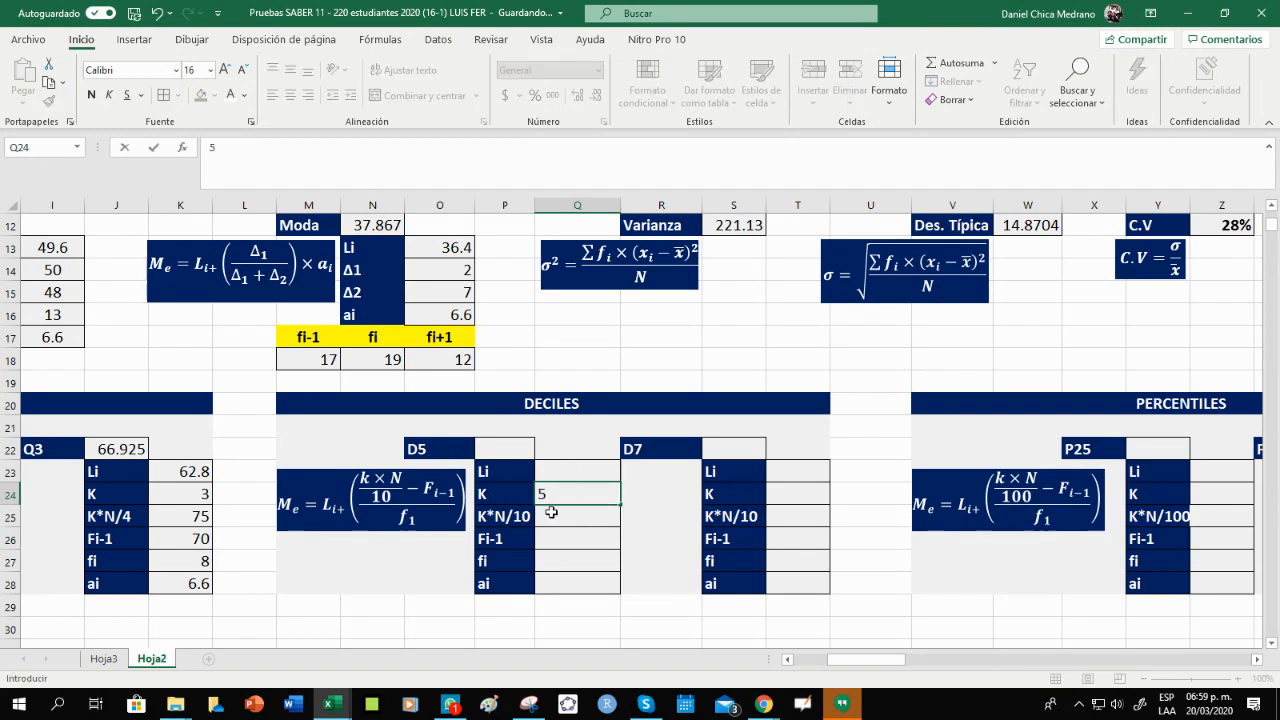
pyautogui.click(551, 512)
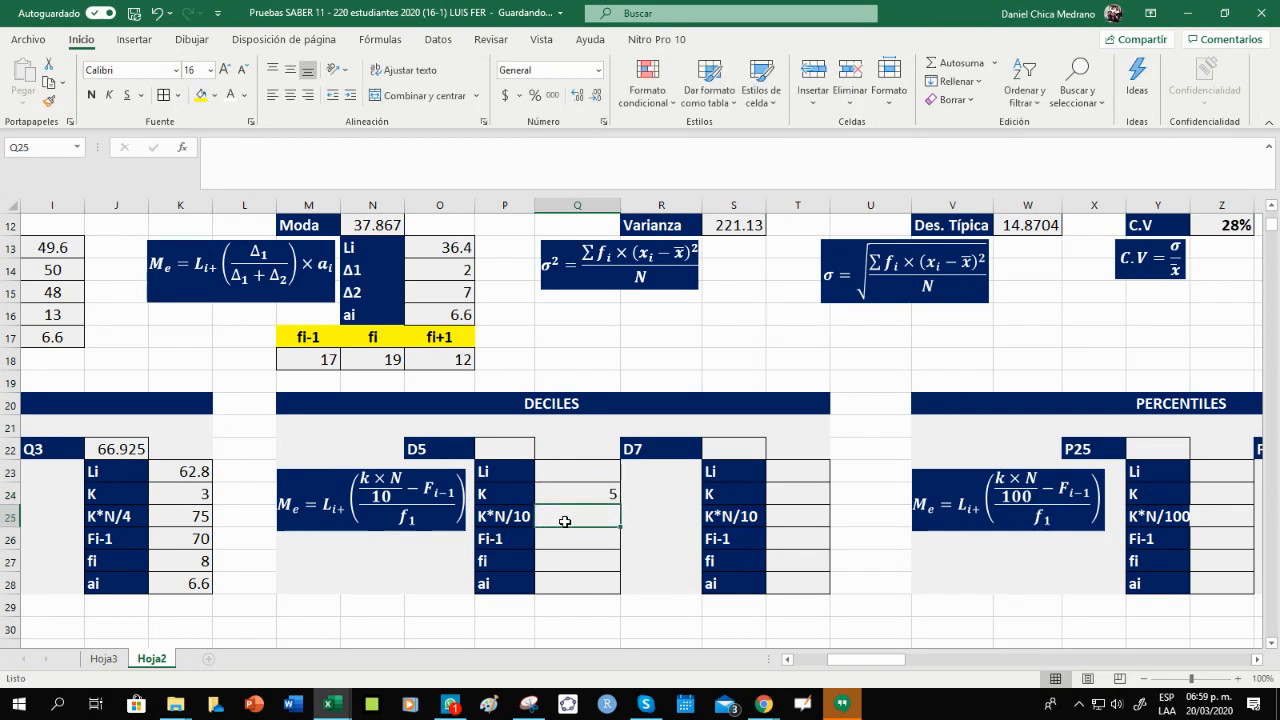
# Begin D5's K*N/10 formula in Q25 with the K value times, =Q24*.
pyautogui.write('=')
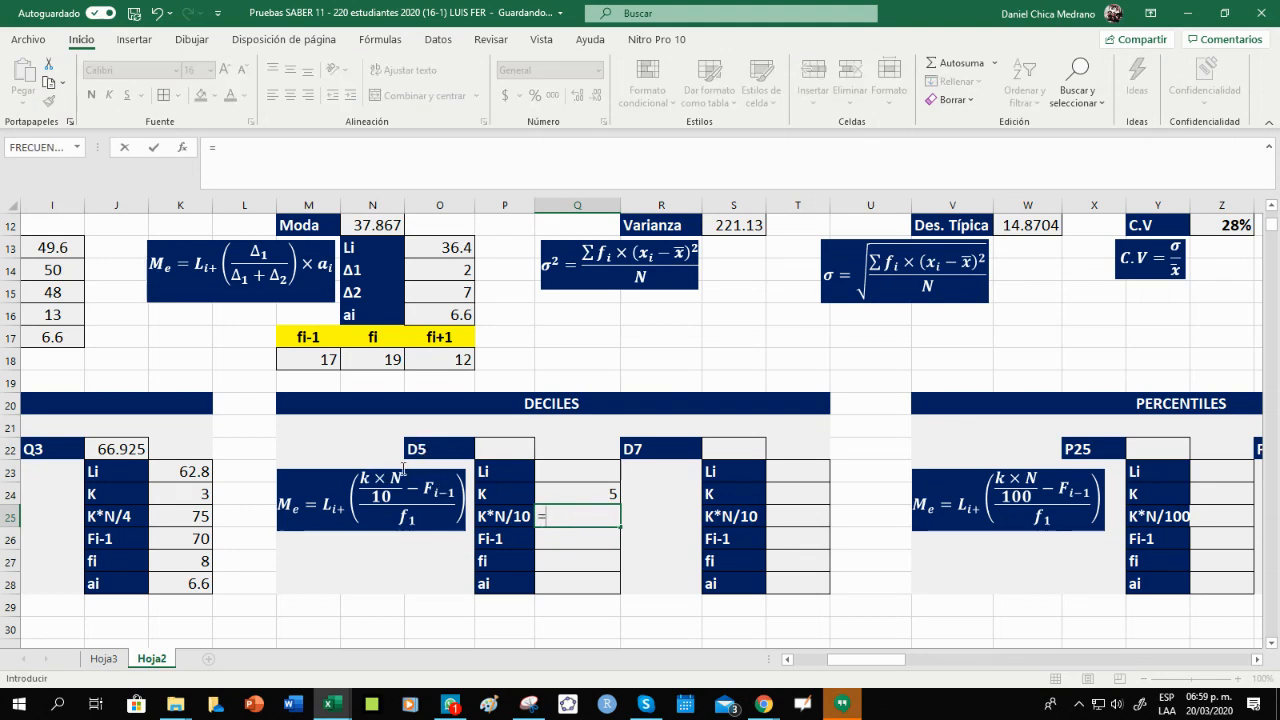
pyautogui.click(596, 495)
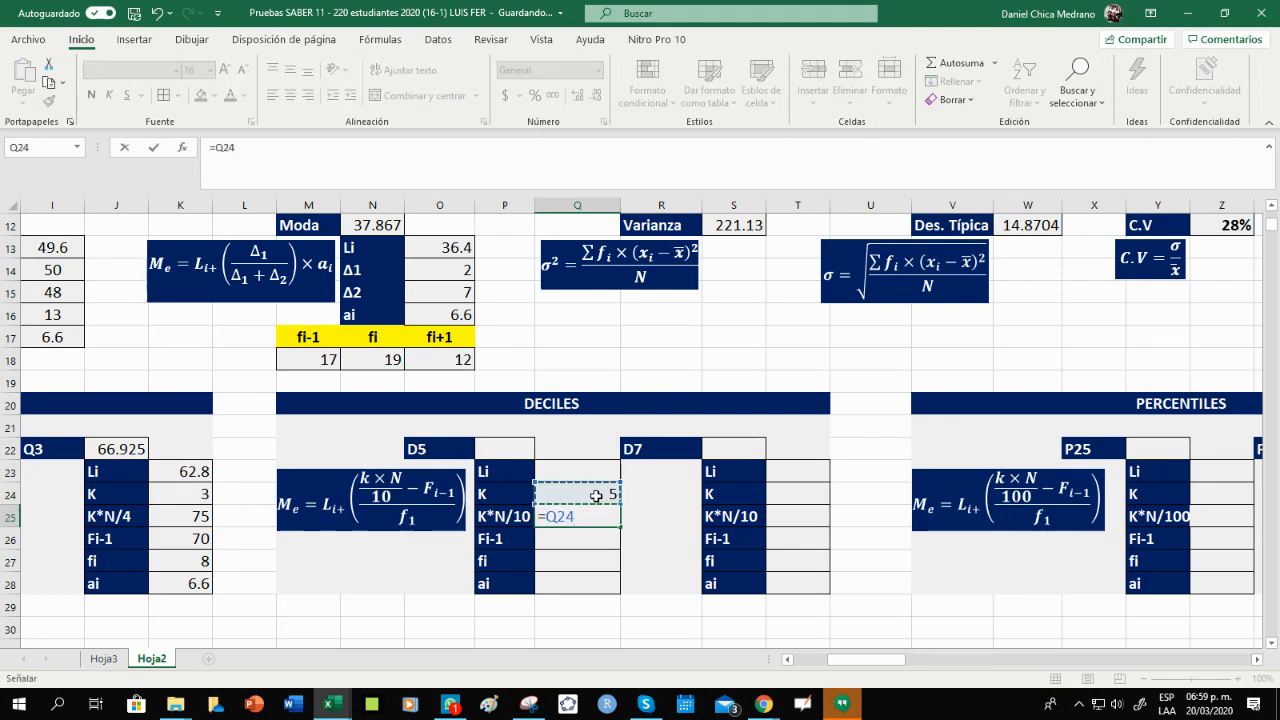
pyautogui.write('*')
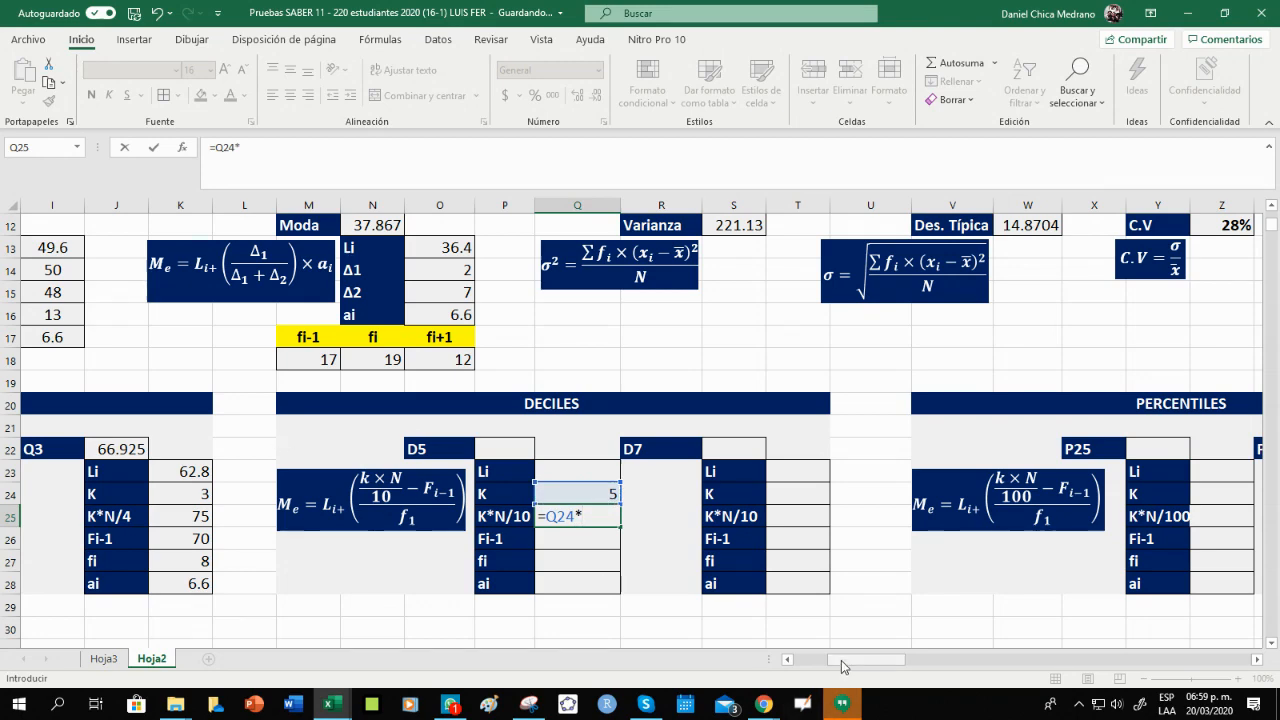
pyautogui.moveTo(848, 660)
pyautogui.mouseDown()
pyautogui.moveTo(810, 662)
pyautogui.moveTo(872, 668)
pyautogui.moveTo(859, 667)
pyautogui.mouseUp()
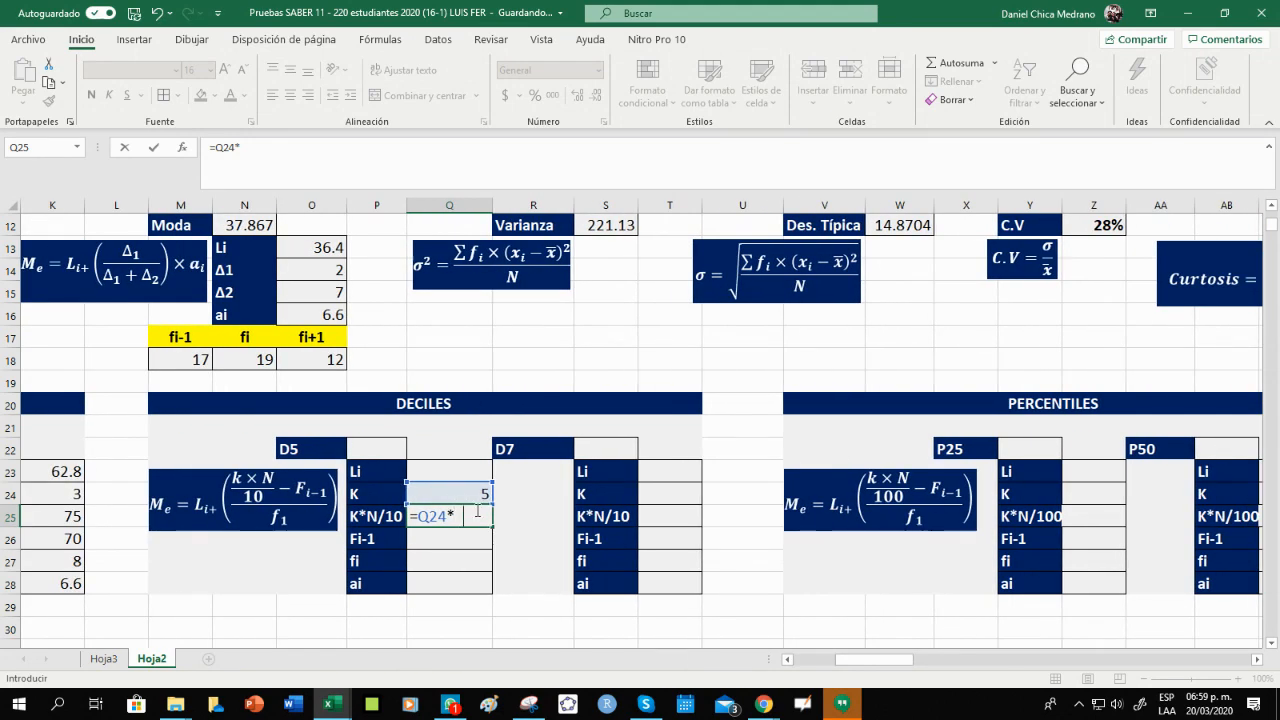
pyautogui.write('100')
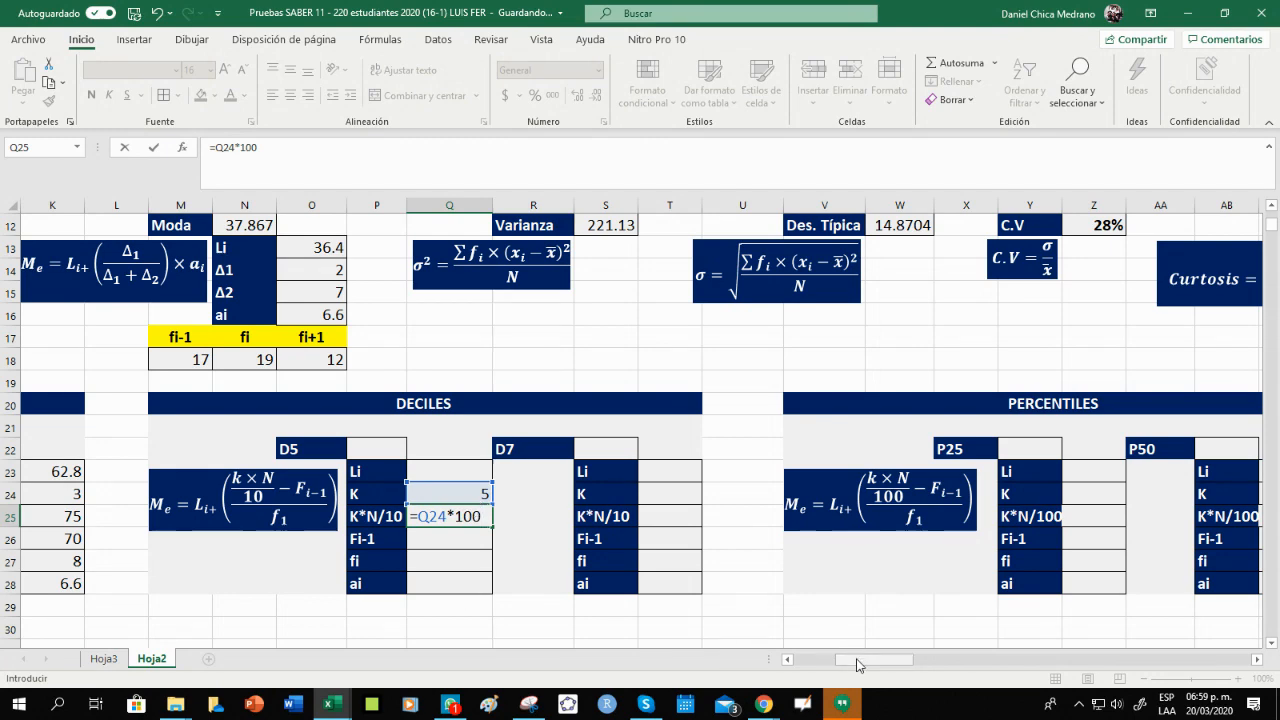
pyautogui.moveTo(851, 662); pyautogui.dragTo(815, 662)
pyautogui.scroll(1, 446, 437)
pyautogui.scroll(3, 446, 437)
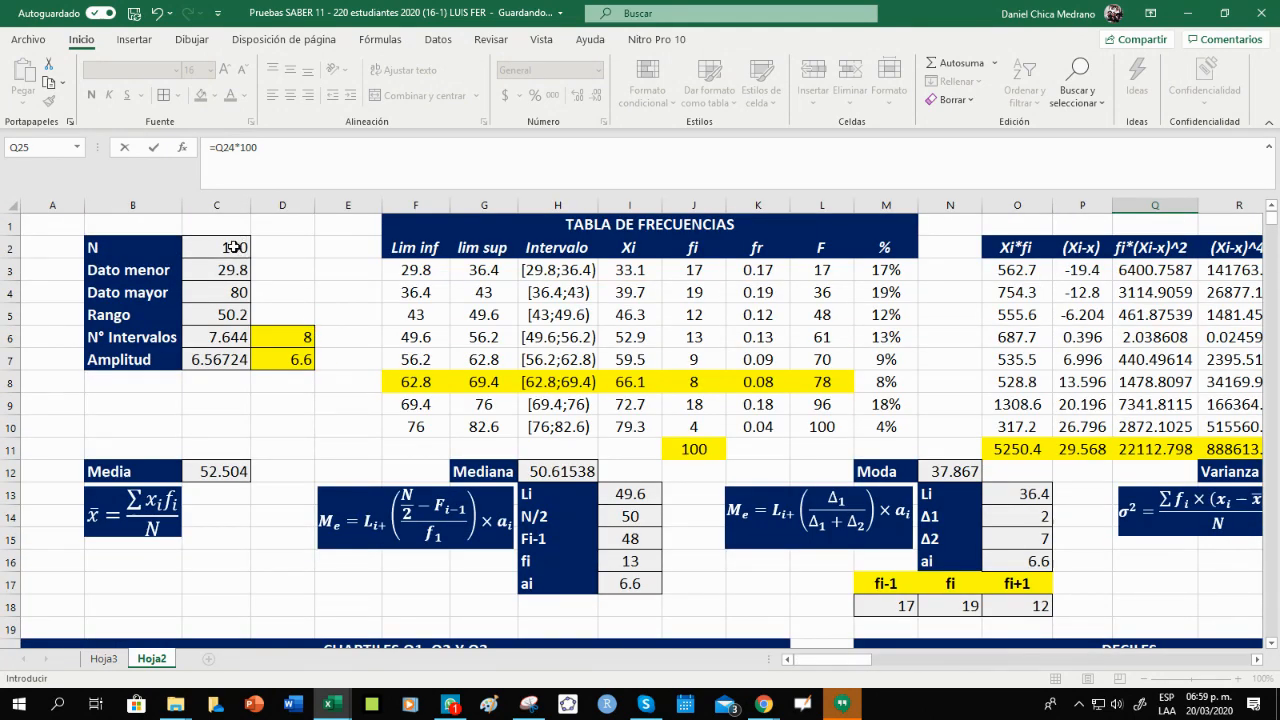
pyautogui.scroll(-4, 795, 545)
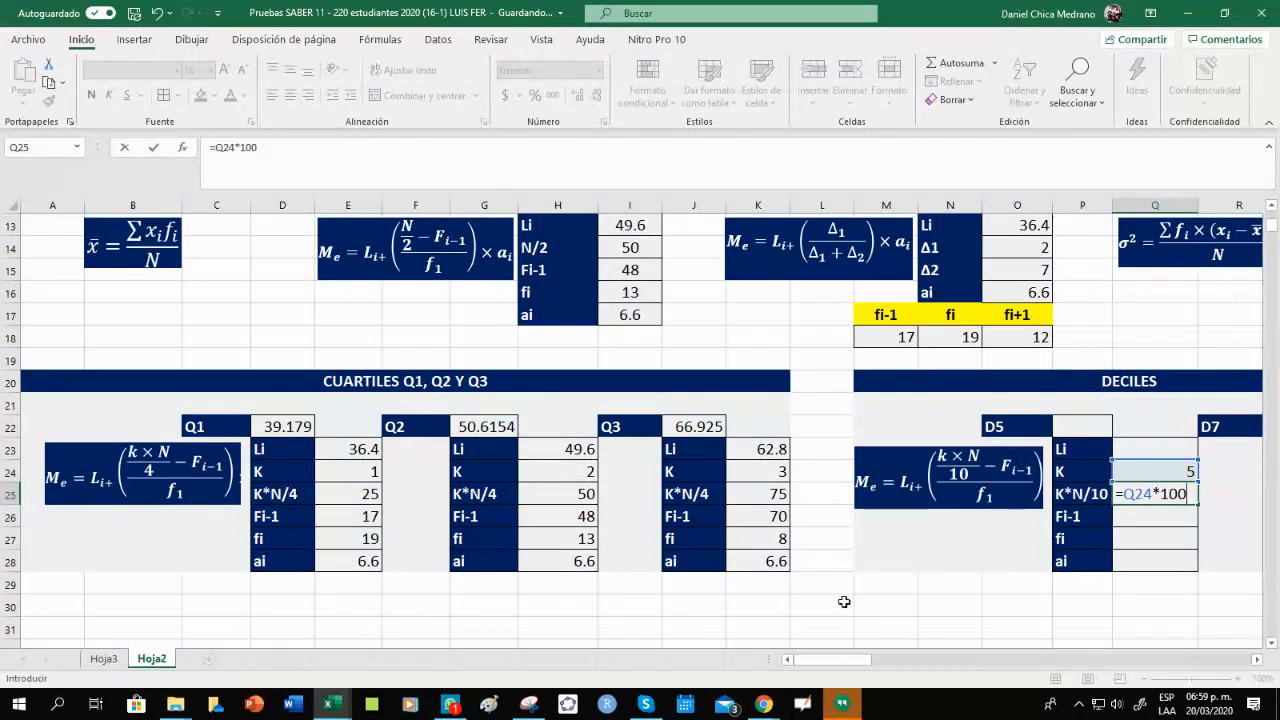
pyautogui.press('BackSpace')
pyautogui.press('BackSpace')
pyautogui.press('BackSpace')
# Complete D5's K*N/10 formula with the sample size N divided by 10, giving =Q24*C2/10.
pyautogui.scroll(4, 219, 287)
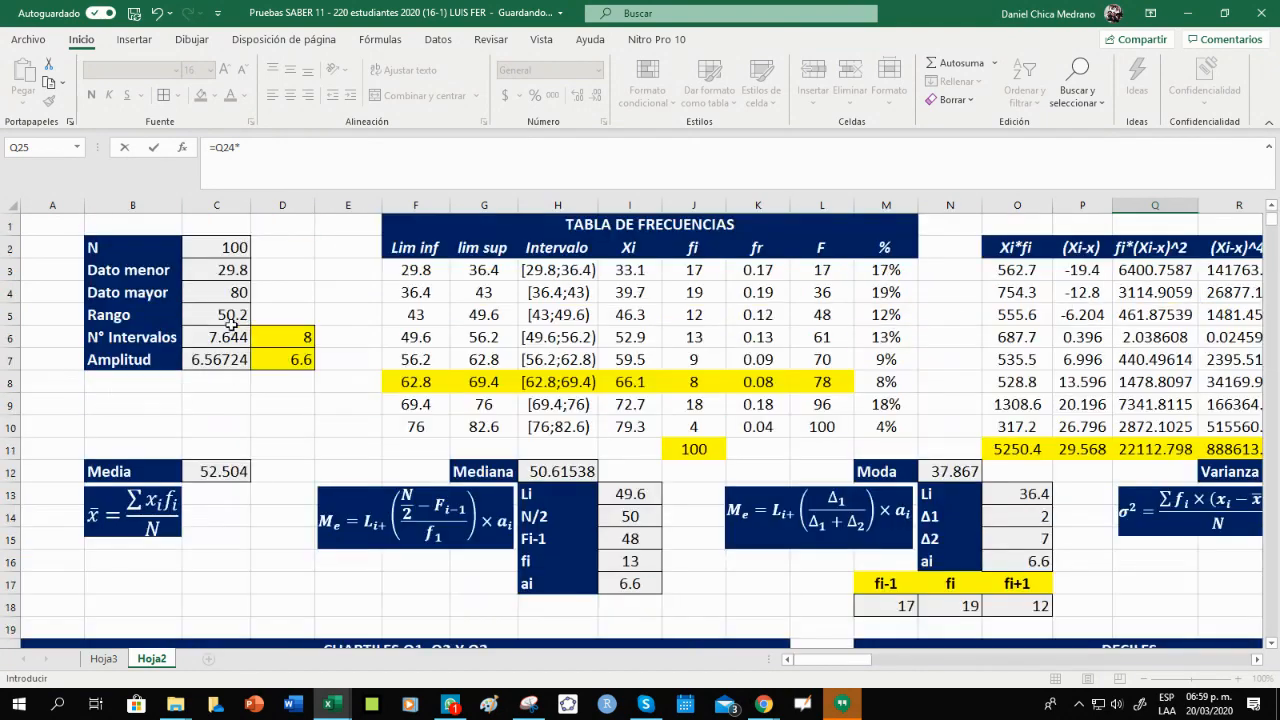
pyautogui.click(236, 250)
pyautogui.scroll(-4, 720, 486)
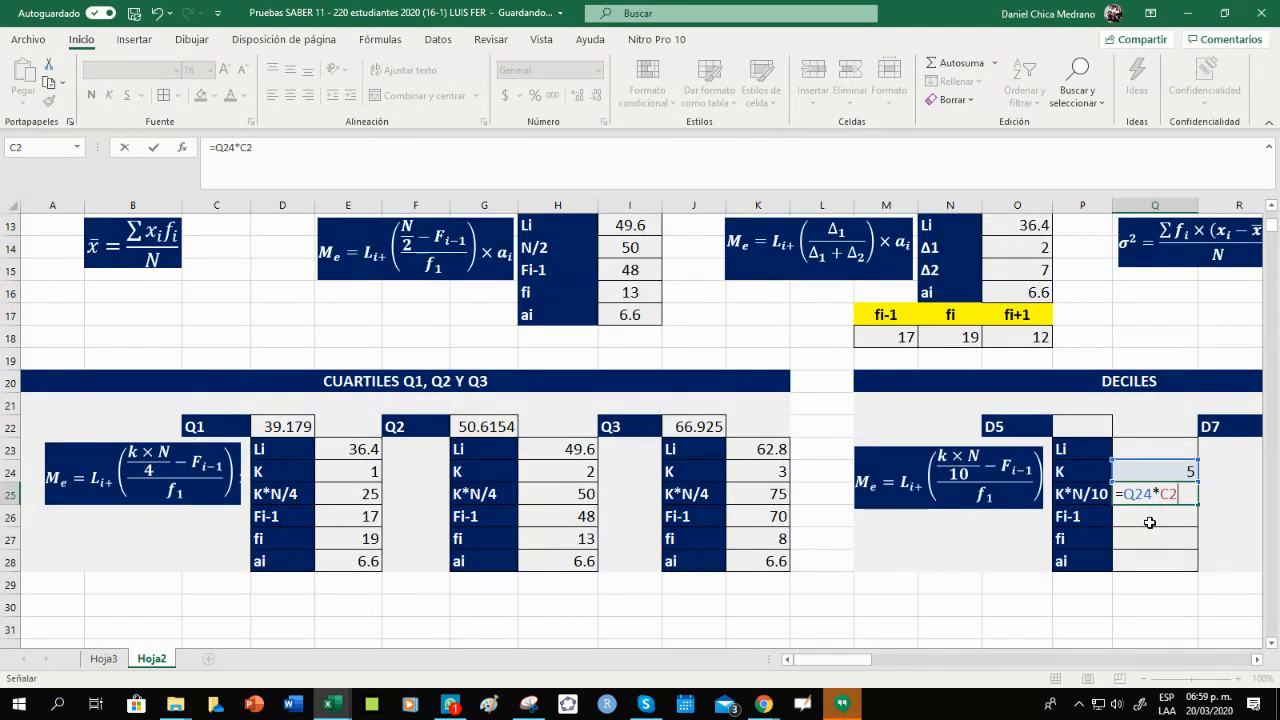
pyautogui.write('/10')
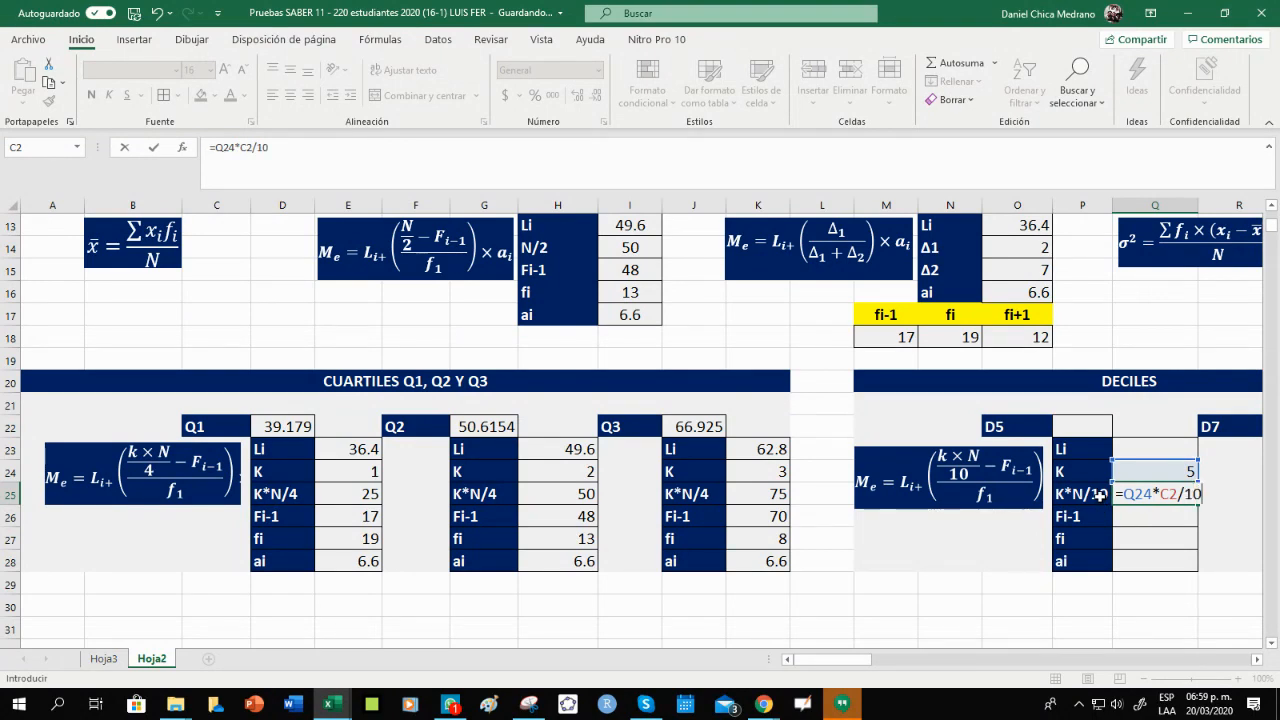
pyautogui.press('Return')
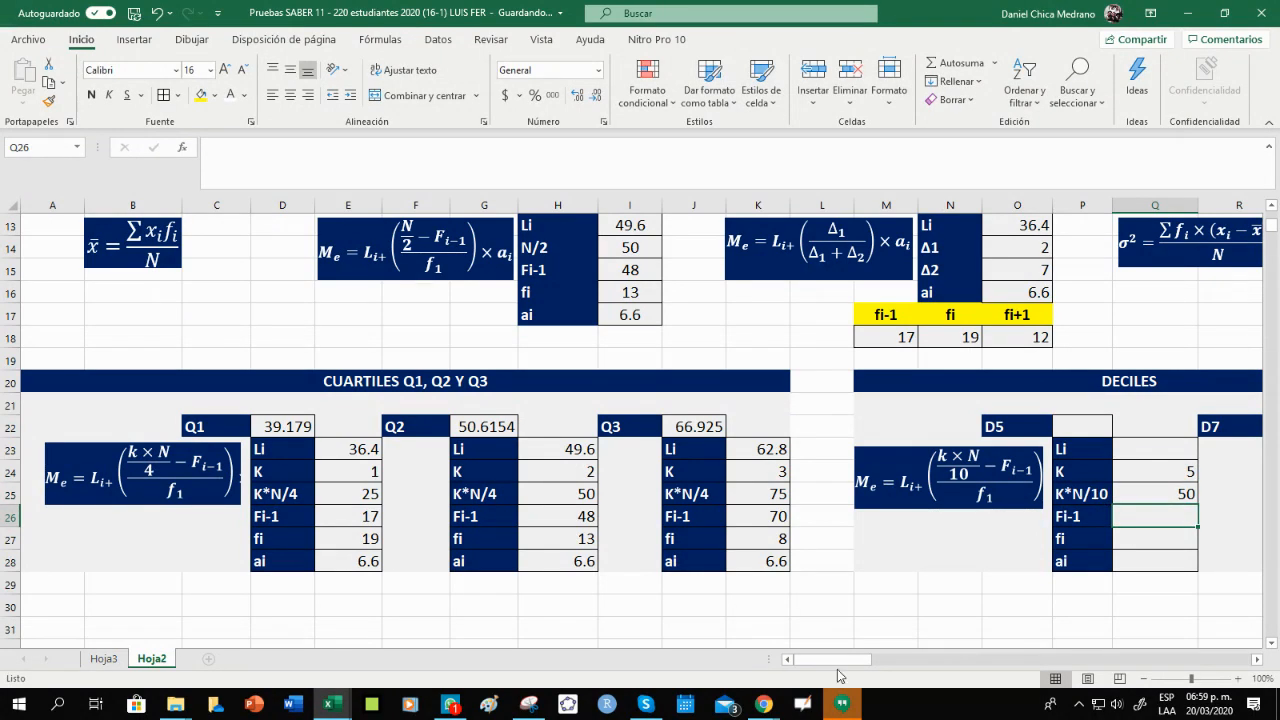
# Remove the yellow fill from the [62.8;69.4) class row, F8:L8, in the frequency table.
pyautogui.moveTo(848, 661); pyautogui.dragTo(866, 661)
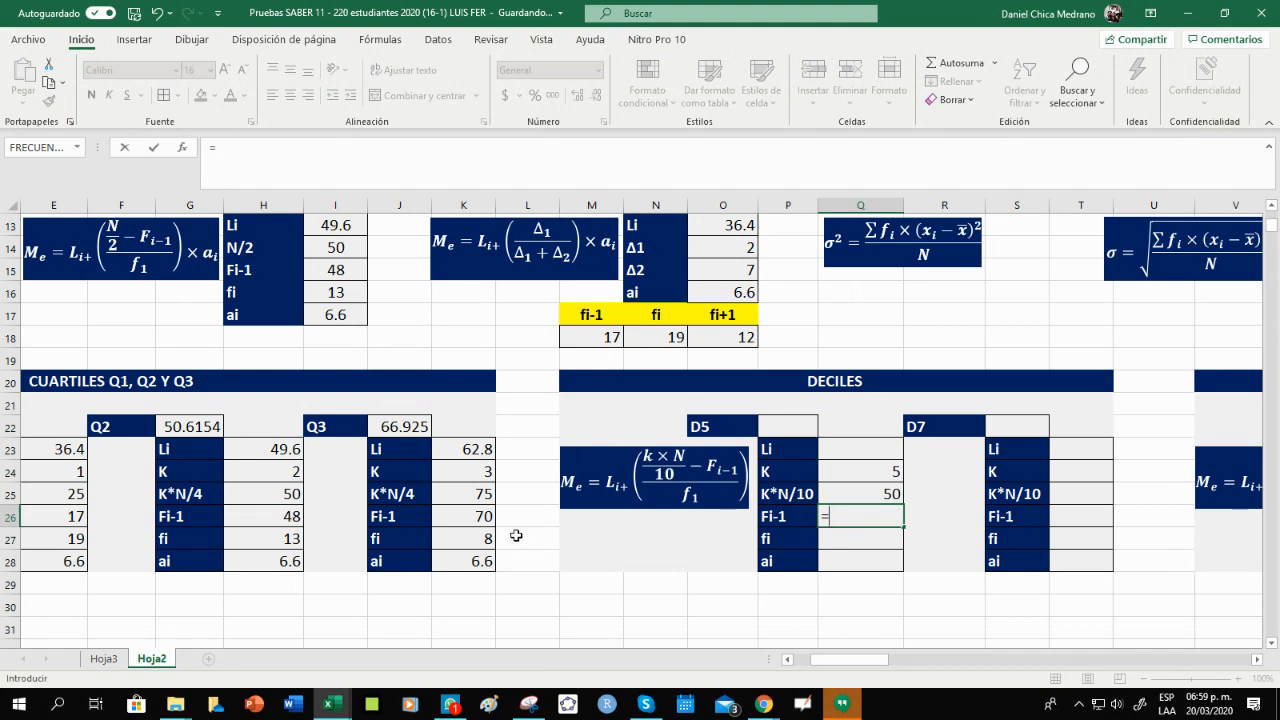
pyautogui.scroll(1, 488, 533)
pyautogui.scroll(4, 488, 533)
pyautogui.moveTo(528, 381); pyautogui.dragTo(105, 381)
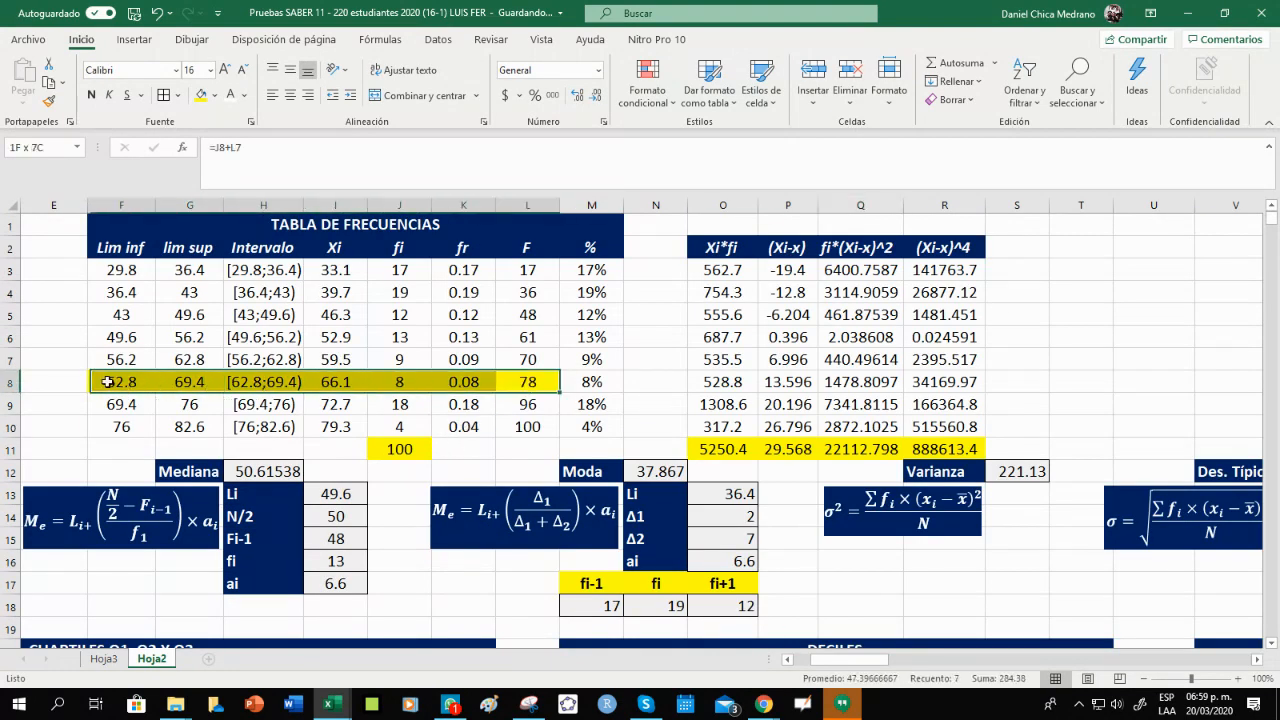
pyautogui.click(215, 95)
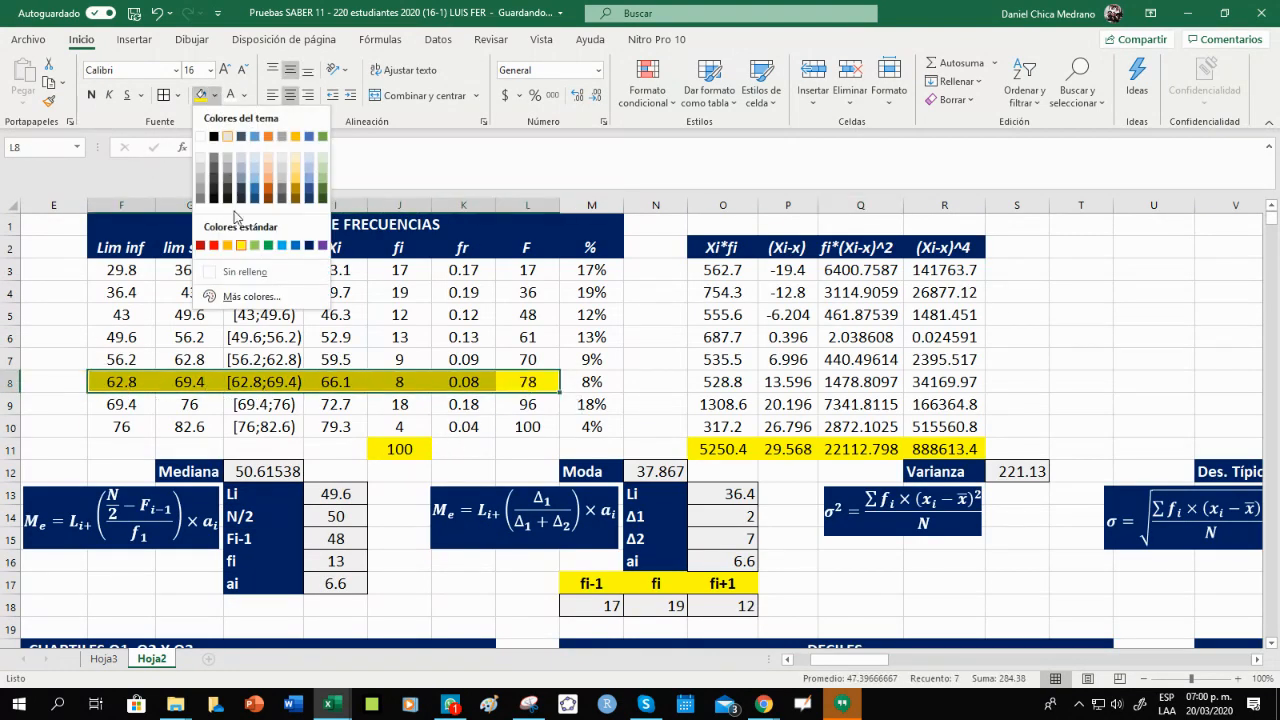
pyautogui.click(240, 272)
pyautogui.click(405, 342)
# Highlight the D5 class row [49.6;56.2), F6:L6, in yellow in the frequency table.
pyautogui.scroll(-4, 849, 543)
pyautogui.click(891, 494)
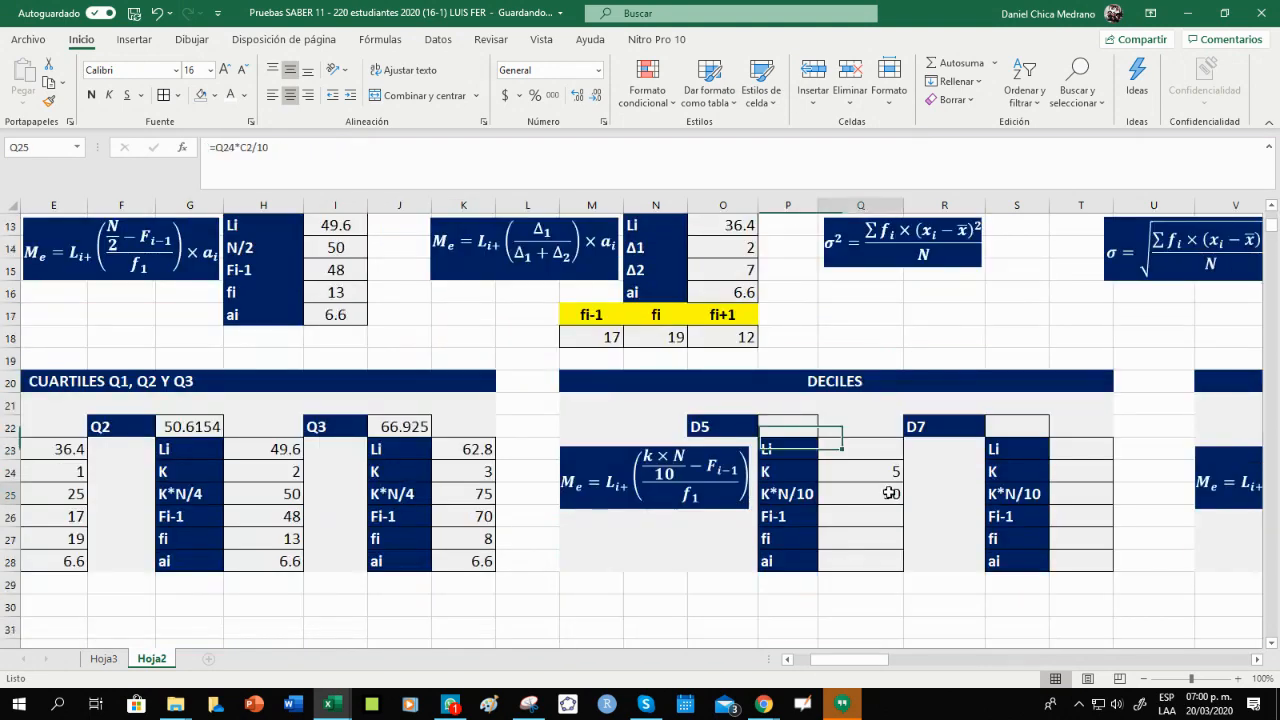
pyautogui.scroll(4, 350, 533)
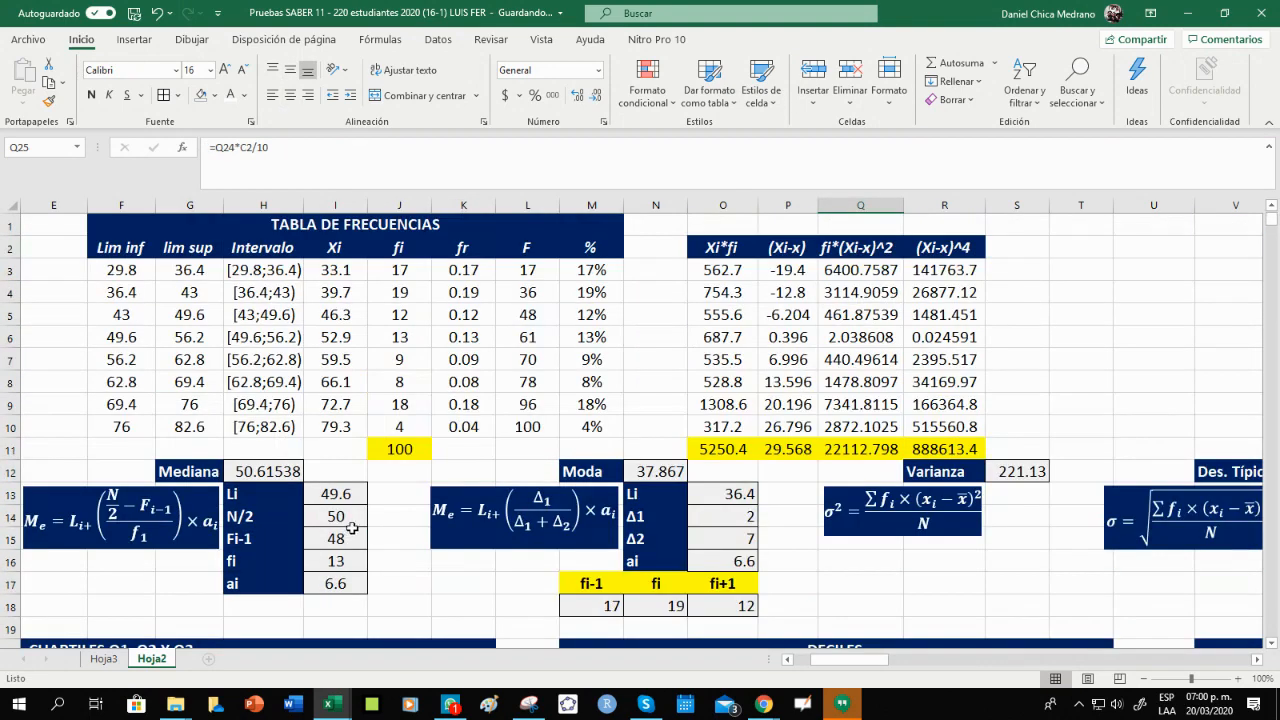
pyautogui.click(536, 337)
pyautogui.moveTo(497, 337); pyautogui.dragTo(149, 337)
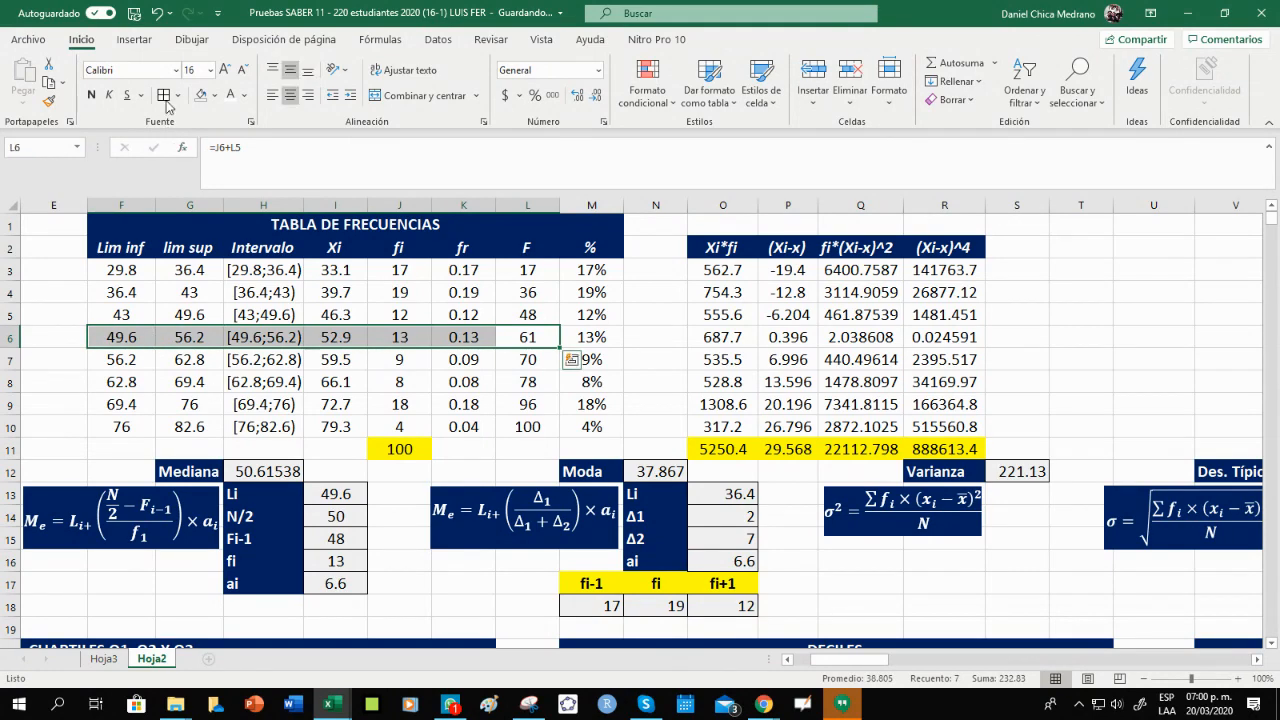
pyautogui.click(212, 95)
pyautogui.click(241, 245)
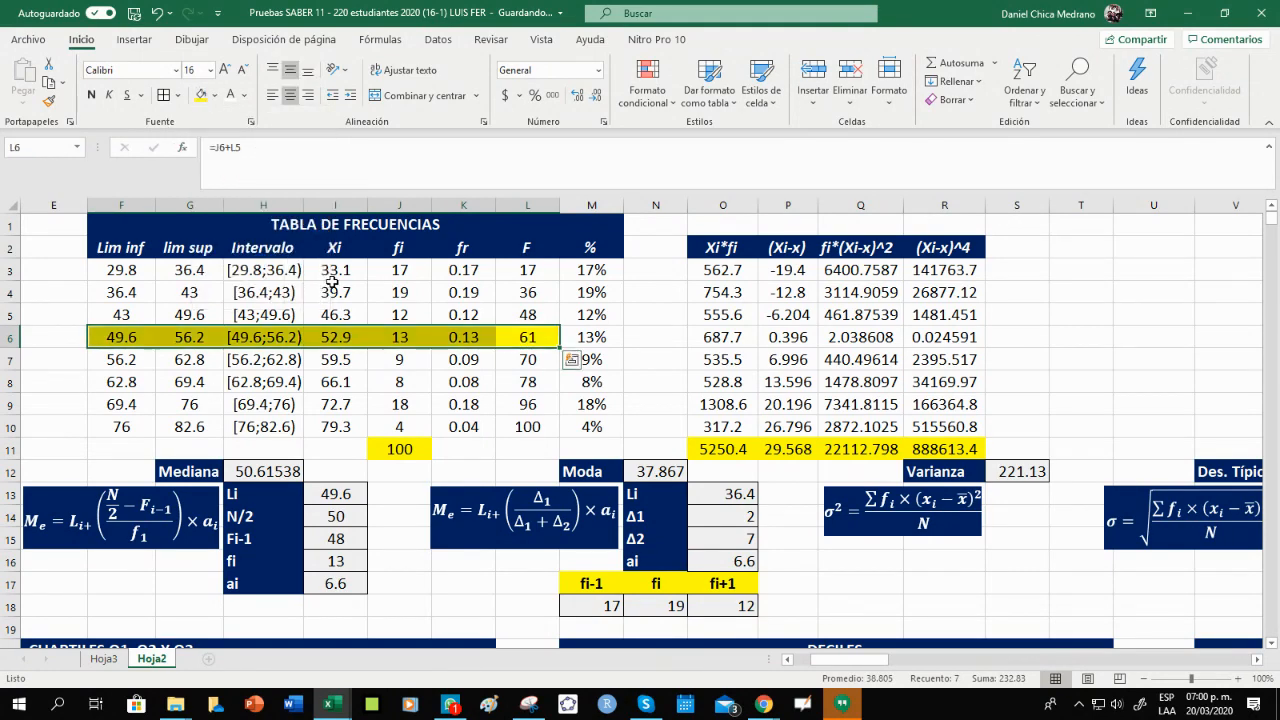
# Link D5's Fi-1 cell (Q26) to the cumulative frequency of the class before the highlighted one with =L5.
pyautogui.scroll(-4, 756, 457)
pyautogui.click(869, 512)
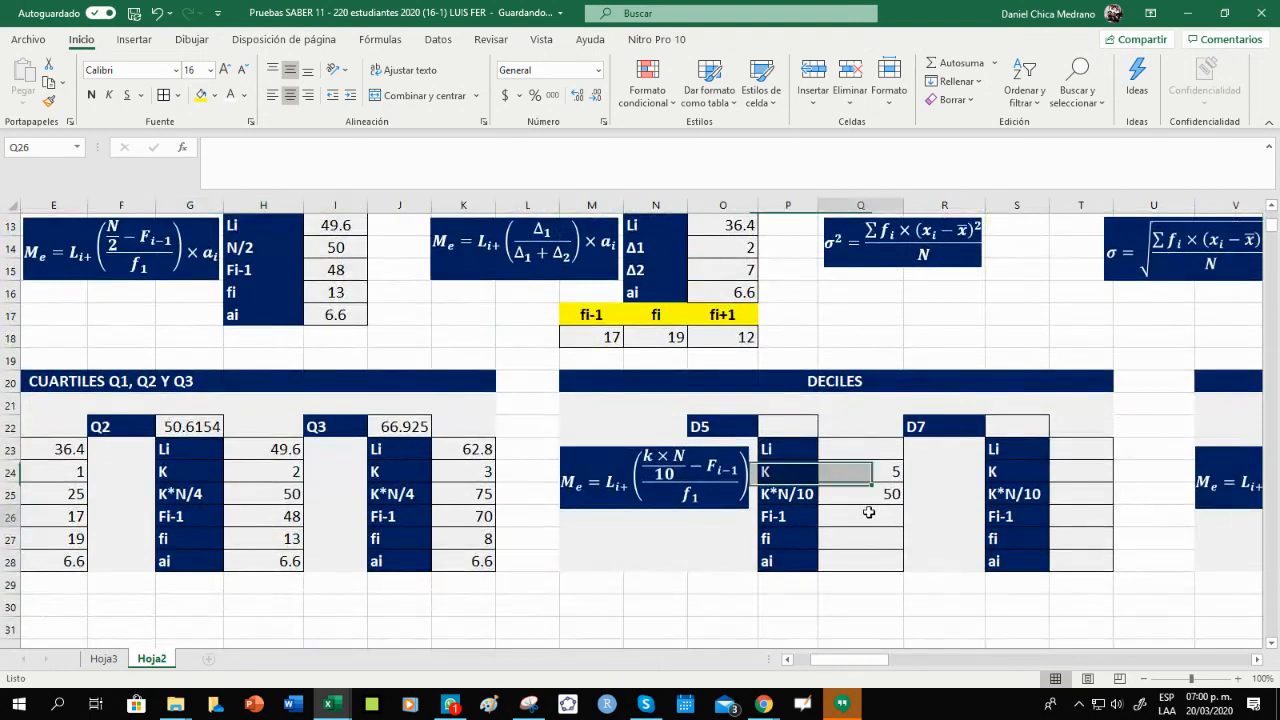
pyautogui.write('=')
pyautogui.scroll(4, 489, 337)
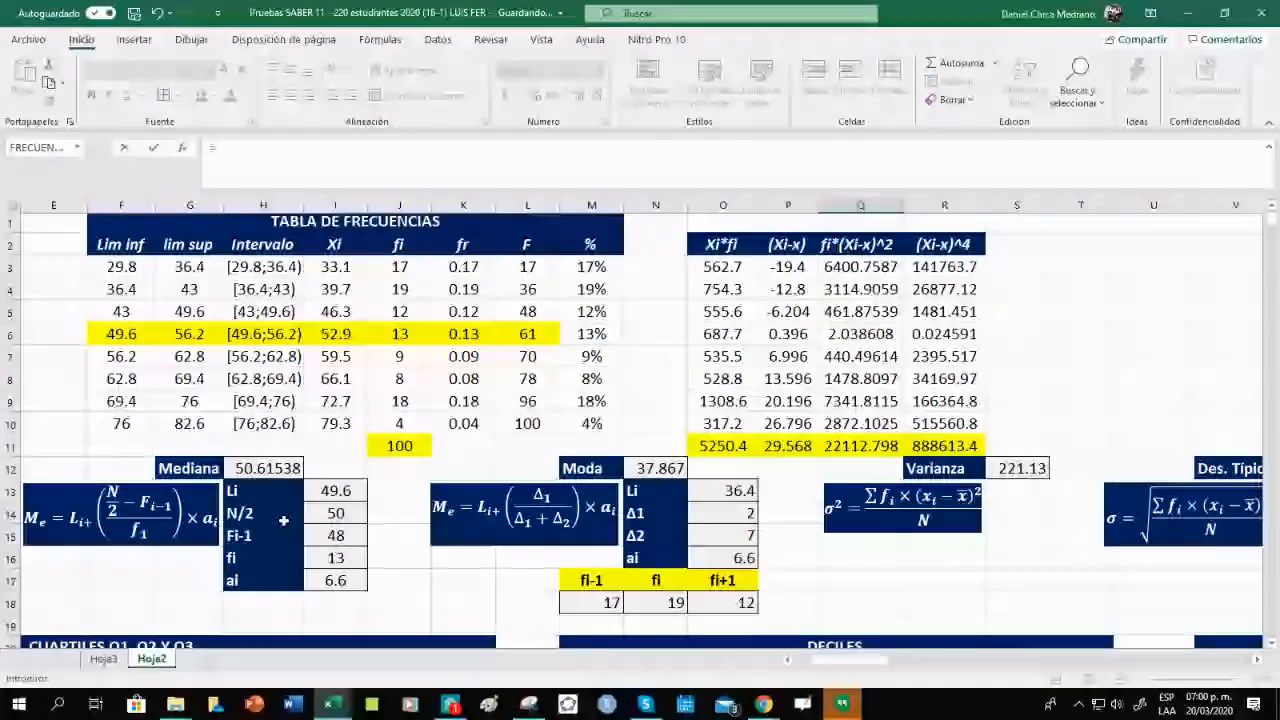
pyautogui.click(528, 318)
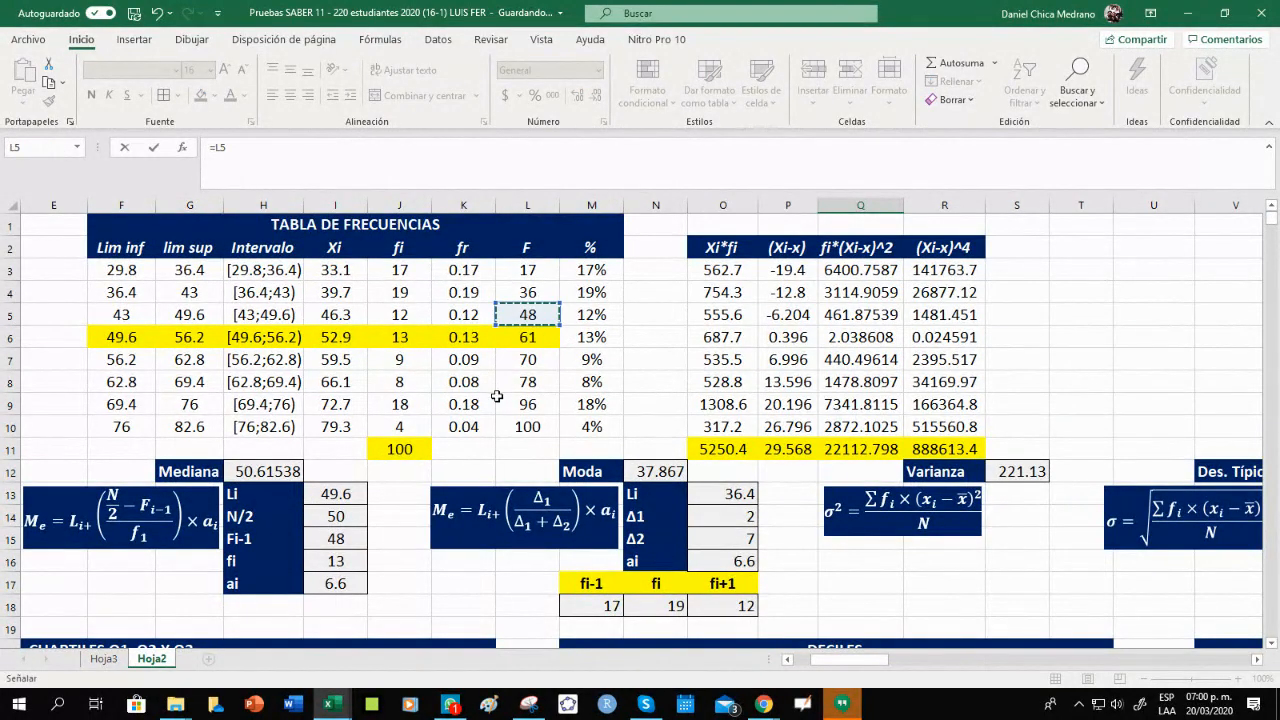
pyautogui.click(210, 148)
pyautogui.press('Return')
# Link D5's fi cell (Q27) to the frequency of the highlighted class with =J6.
pyautogui.scroll(-2, 834, 386)
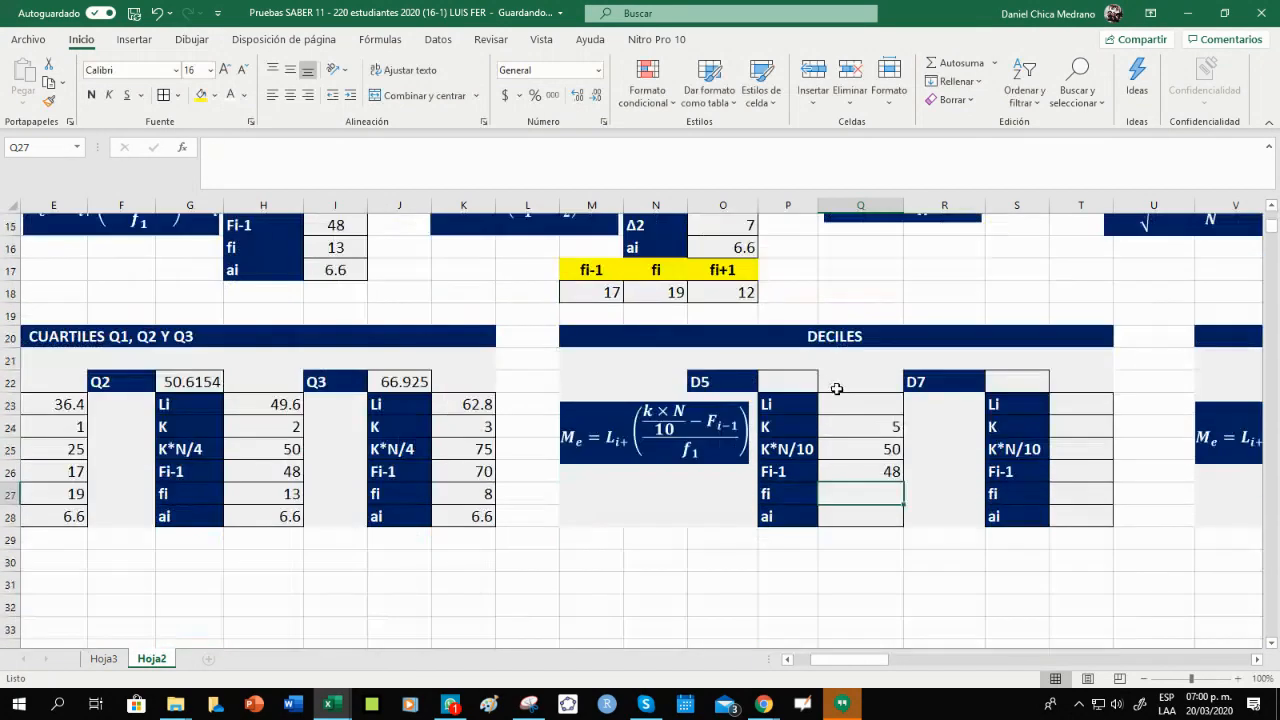
pyautogui.write('=')
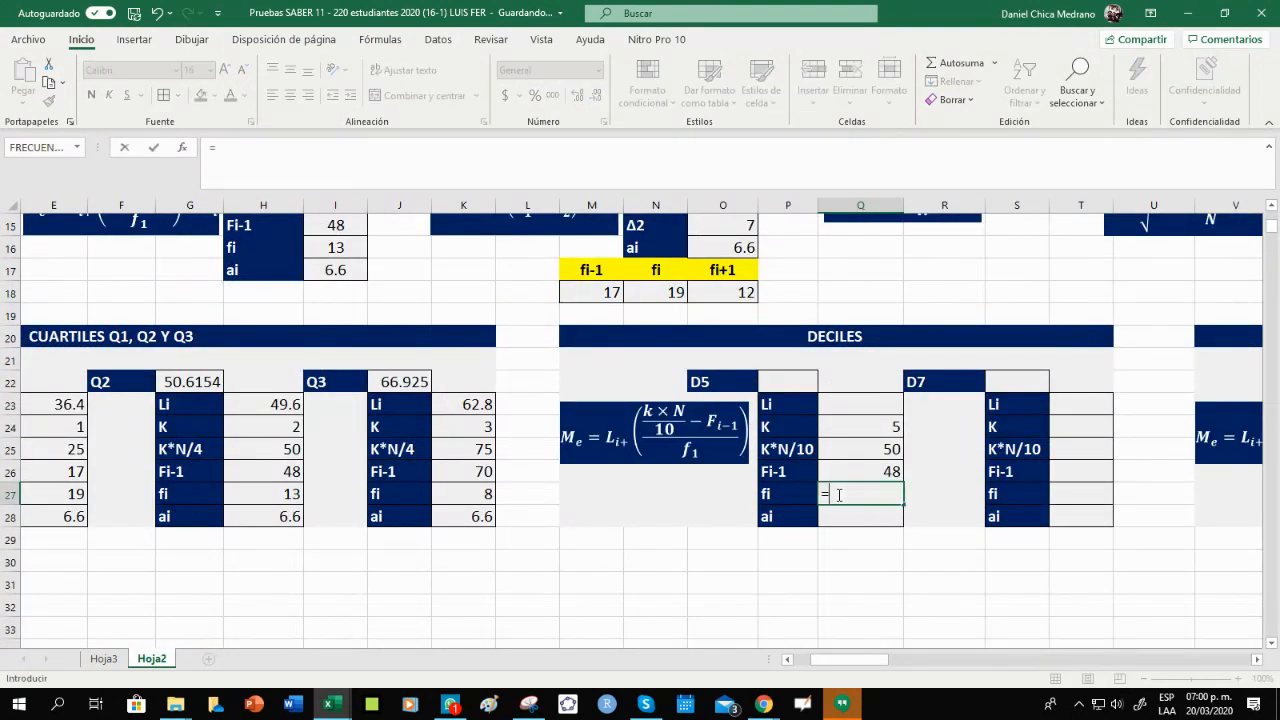
pyautogui.scroll(5, 357, 344)
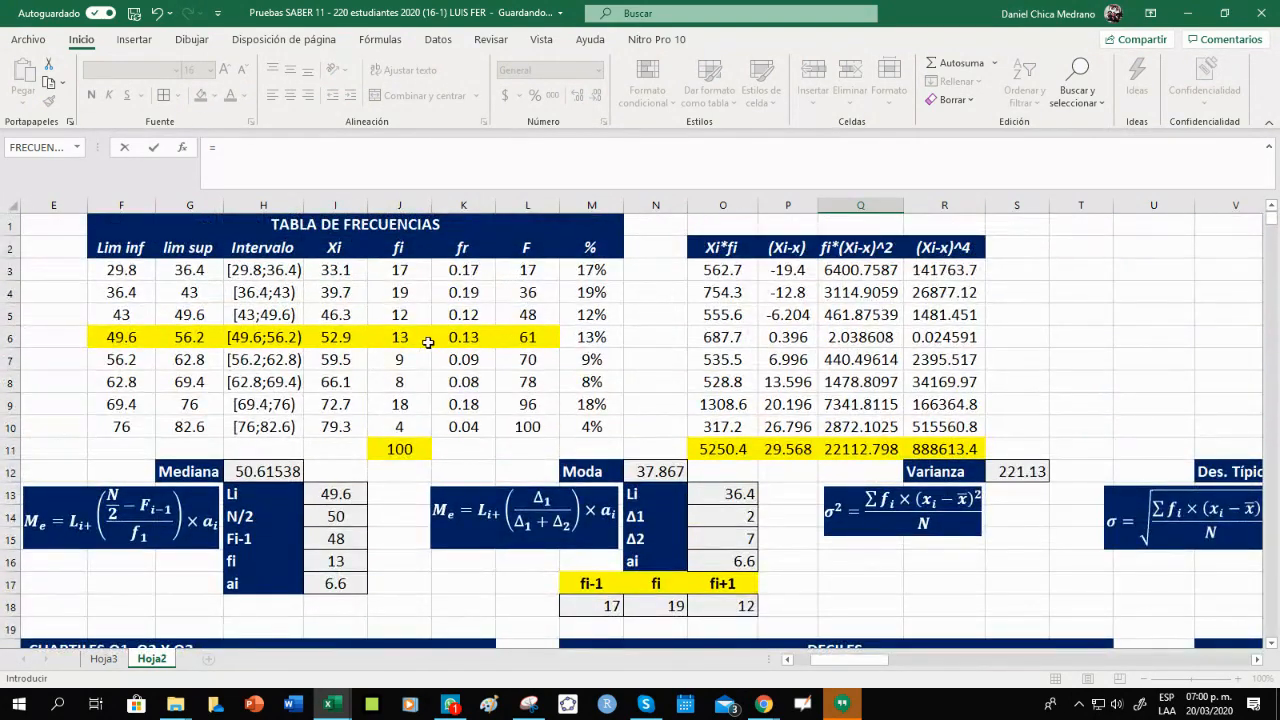
pyautogui.click(405, 340)
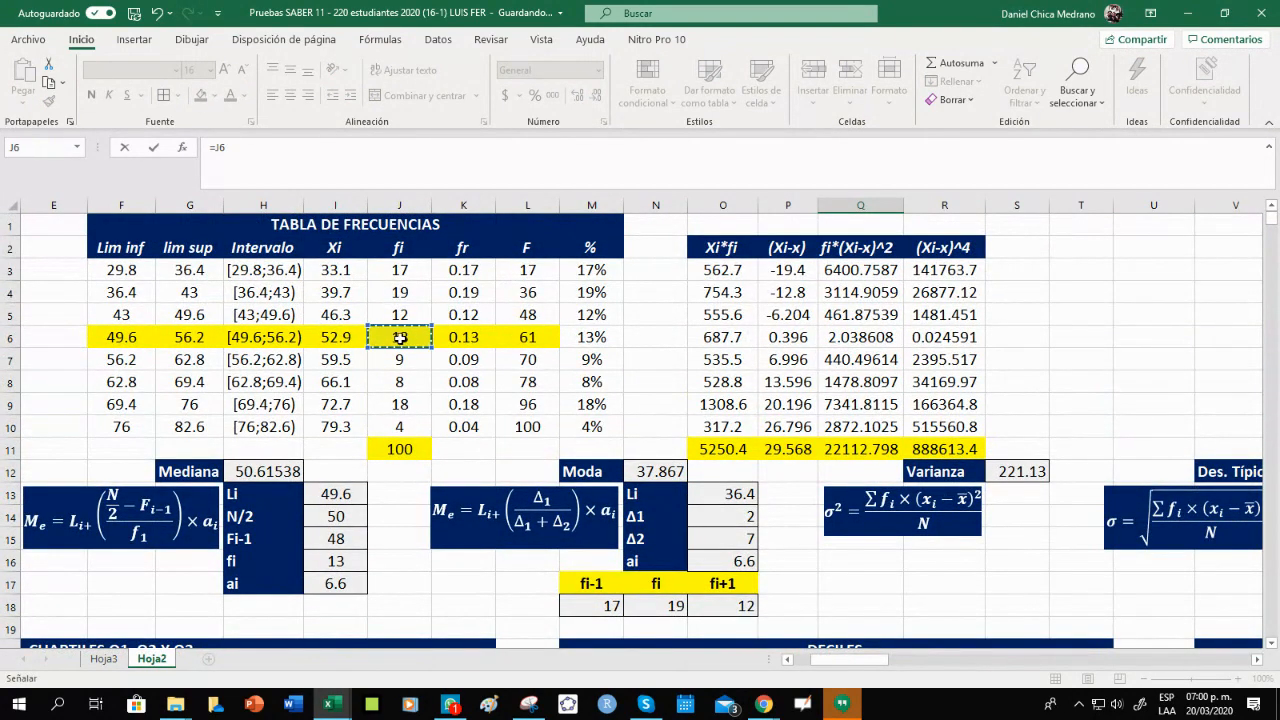
pyautogui.scroll(-5, 398, 337)
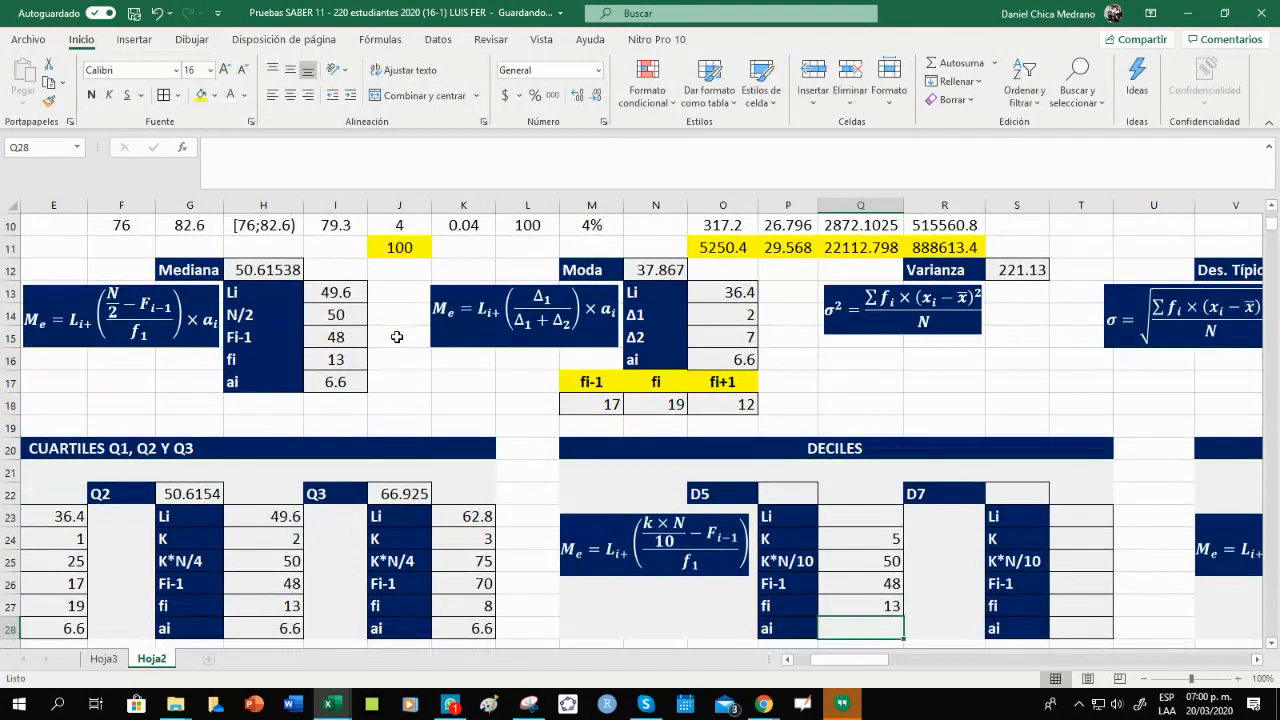
pyautogui.press('Return')
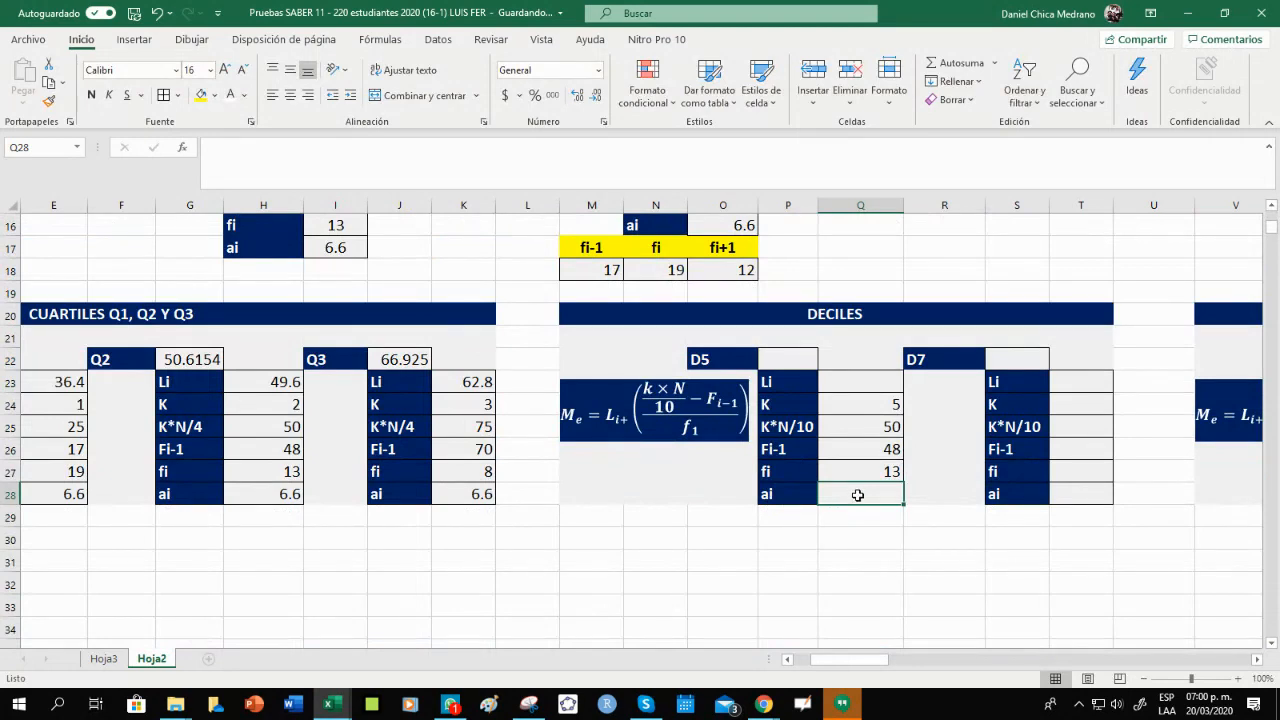
# Link D5's ai cell (Q28) to the rounded class amplitude with =D7.
pyautogui.write('=')
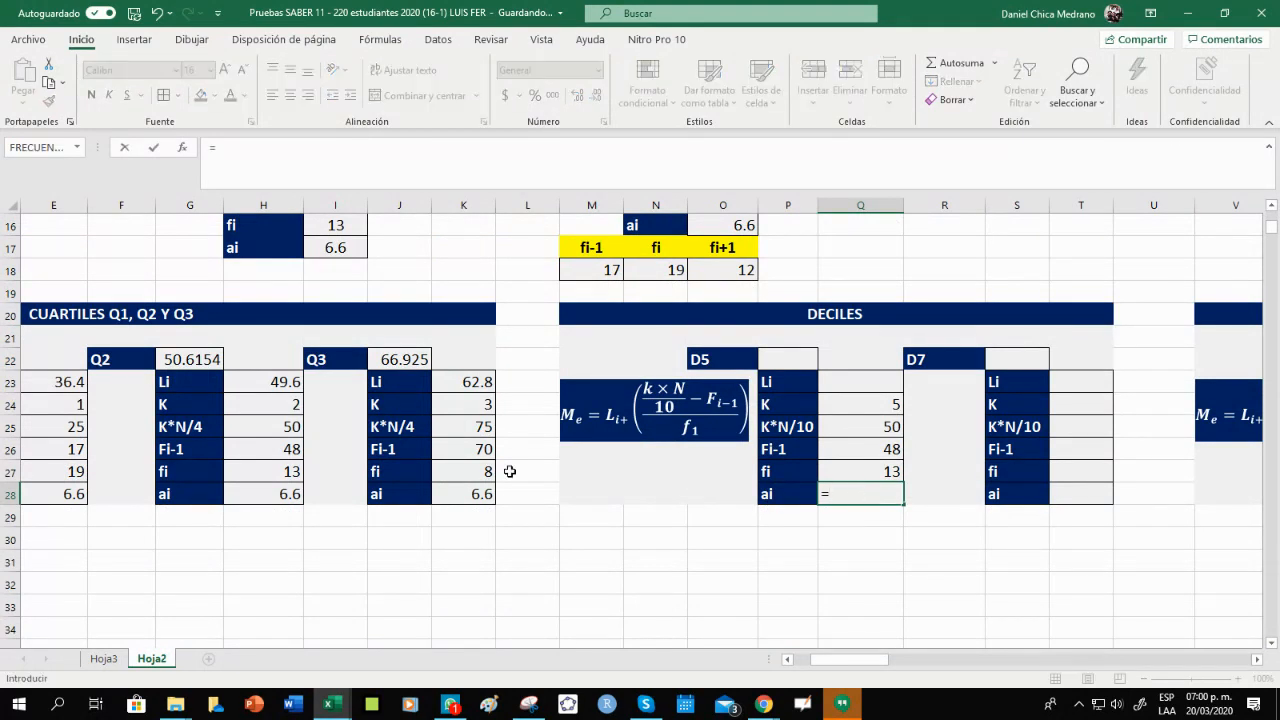
pyautogui.scroll(5, 510, 471)
pyautogui.moveTo(862, 667); pyautogui.dragTo(818, 667)
pyautogui.click(272, 359)
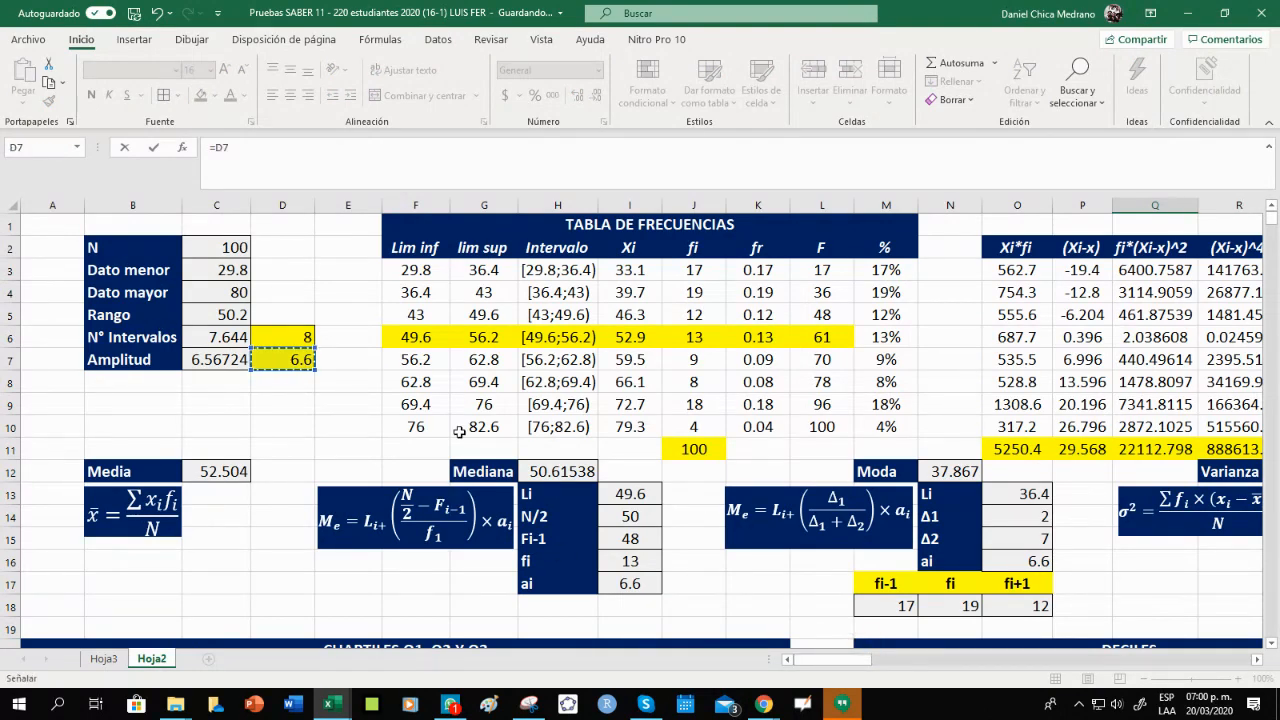
pyautogui.press('Return')
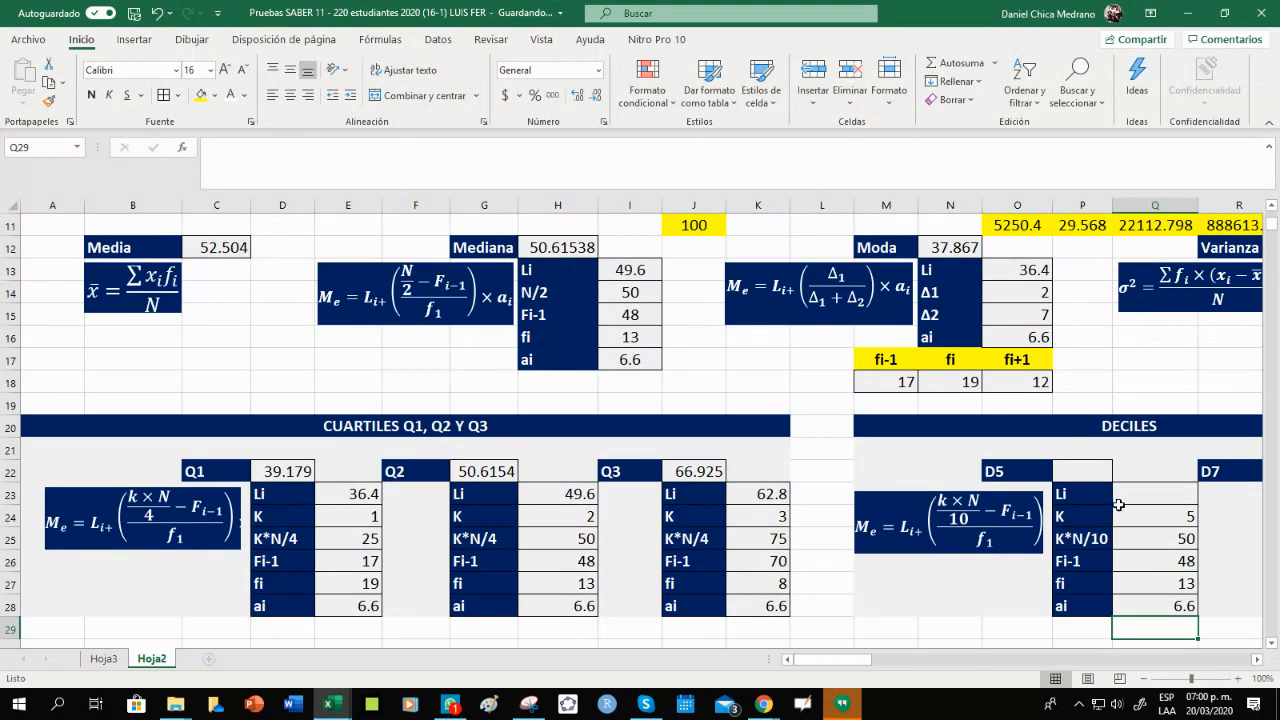
# Link D5's Li cell (Q23) to the lower limit of the highlighted class, cell F6.
pyautogui.click(1119, 500)
pyautogui.moveTo(840, 660); pyautogui.dragTo(858, 655)
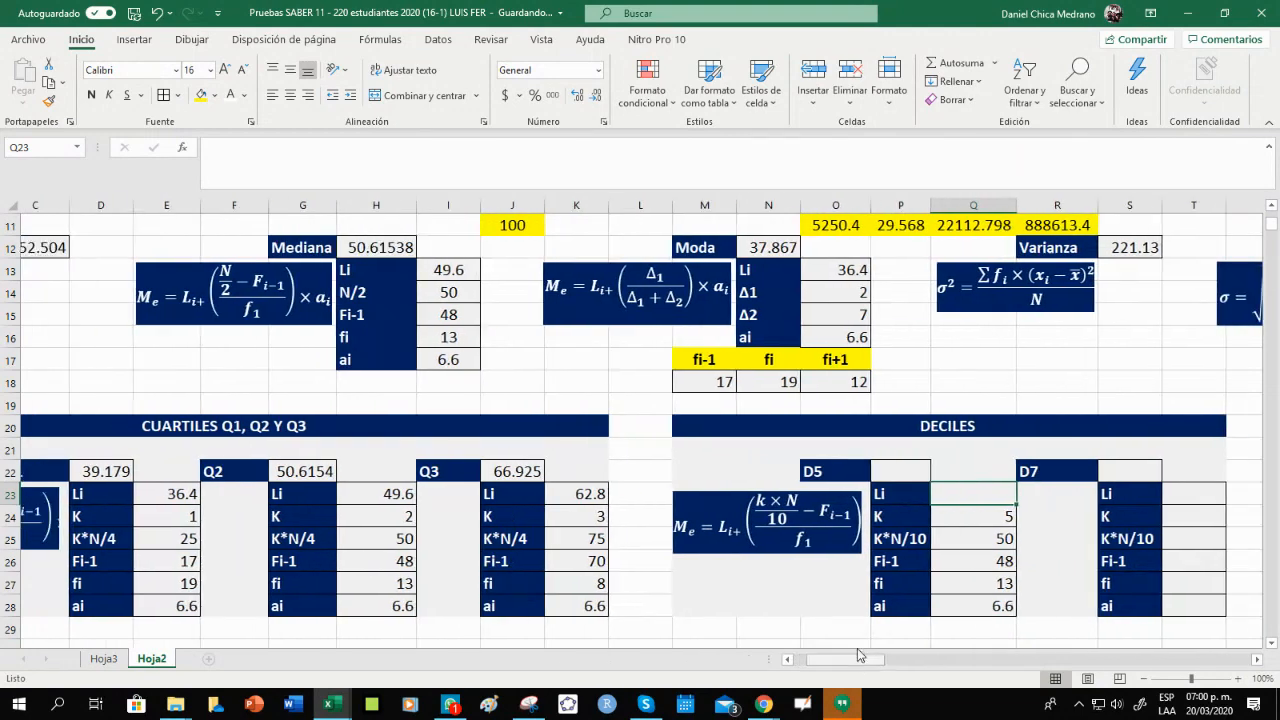
pyautogui.write('=')
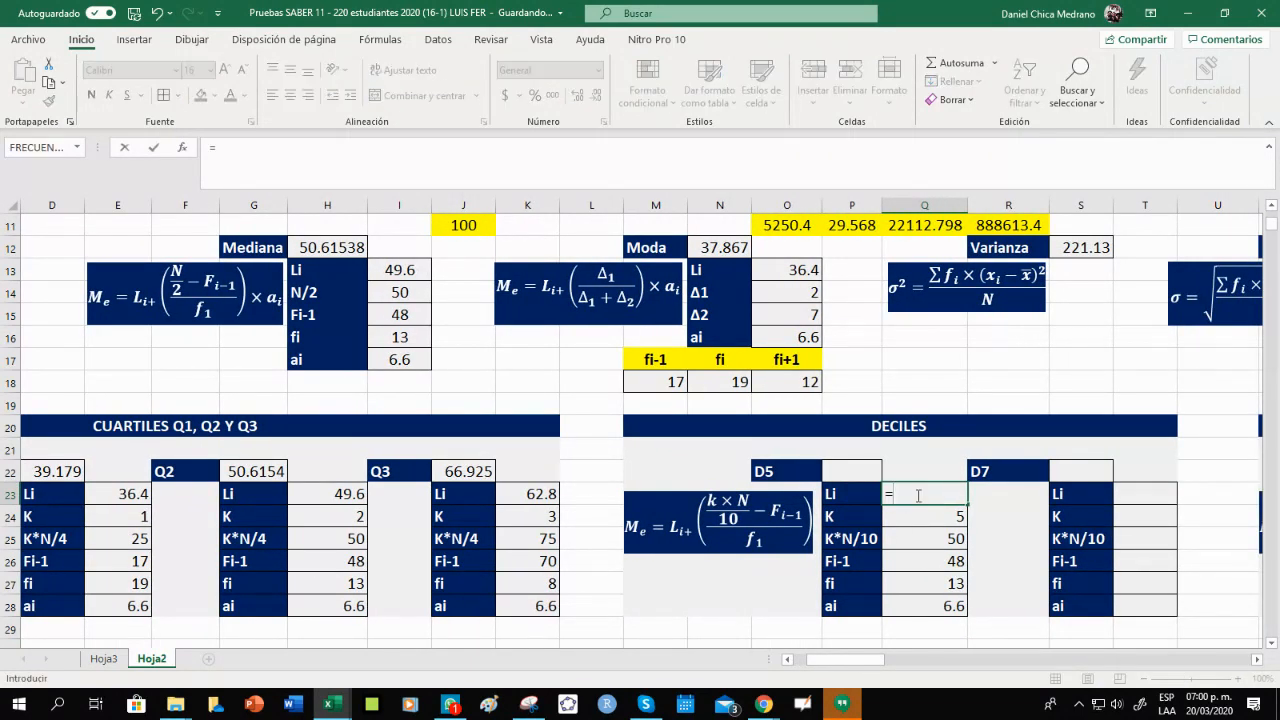
pyautogui.scroll(3, 349, 472)
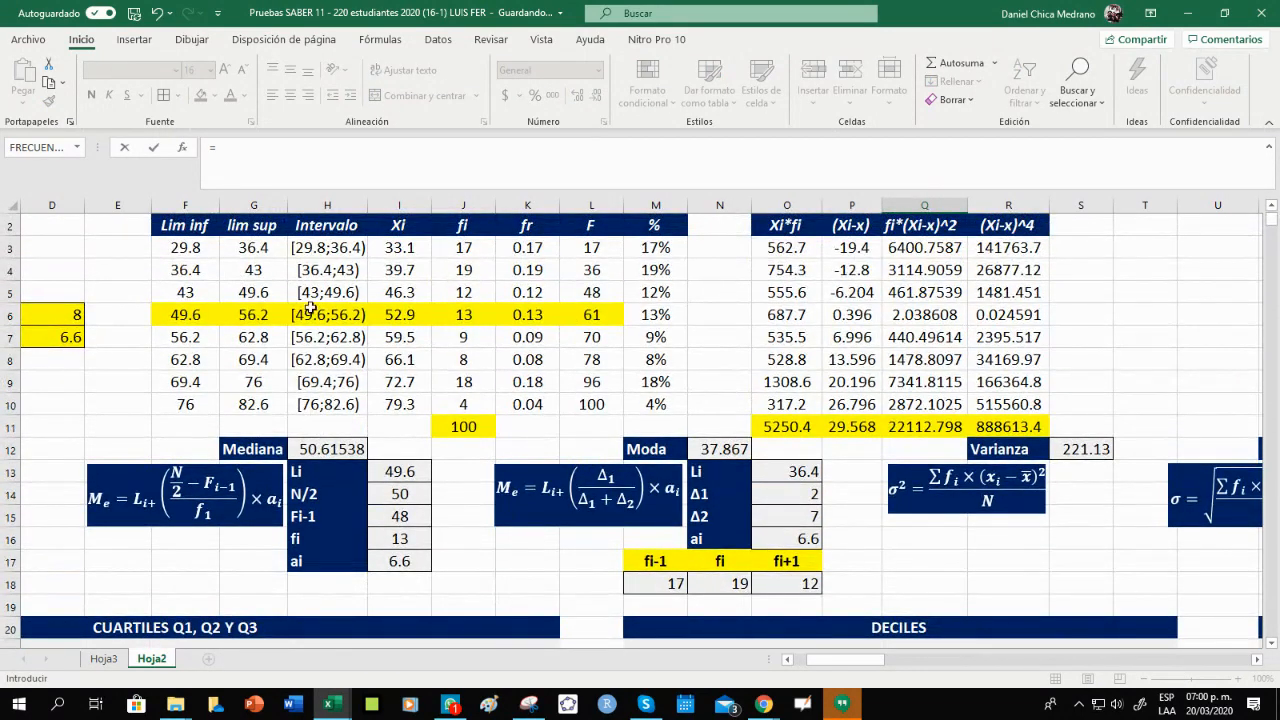
pyautogui.click(197, 314)
pyautogui.press('Return')
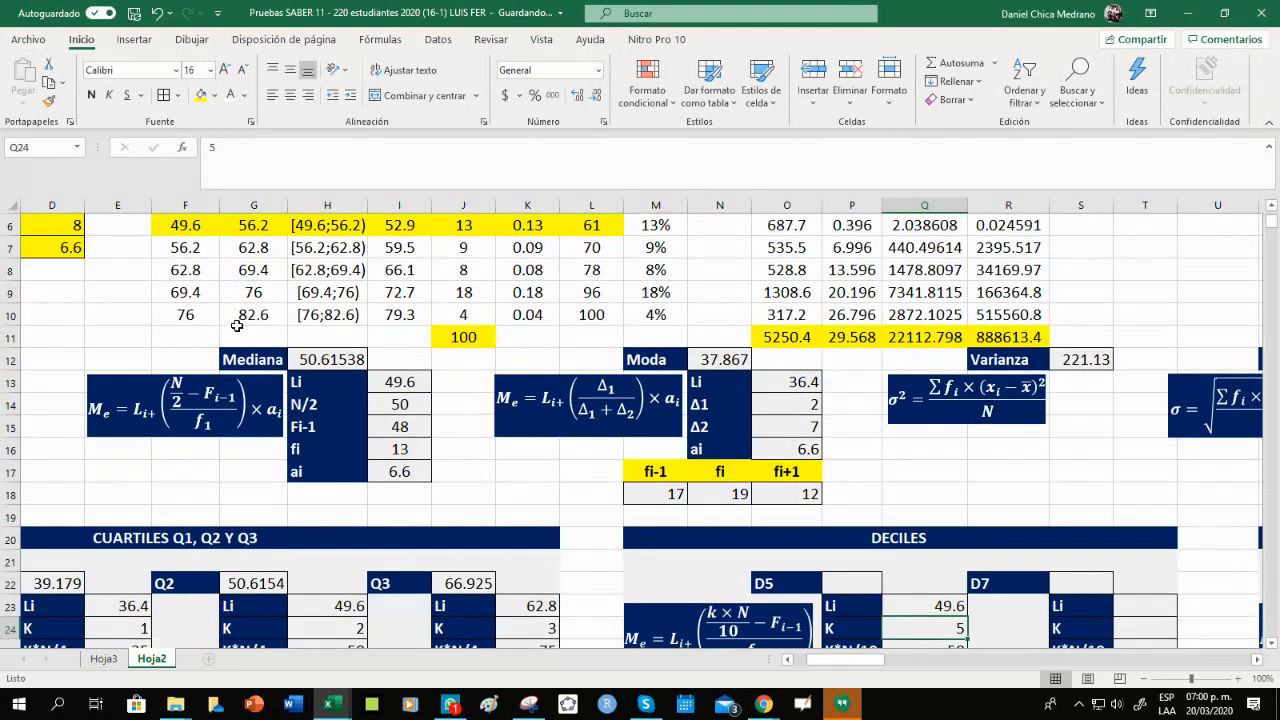
pyautogui.scroll(-2, 280, 300)
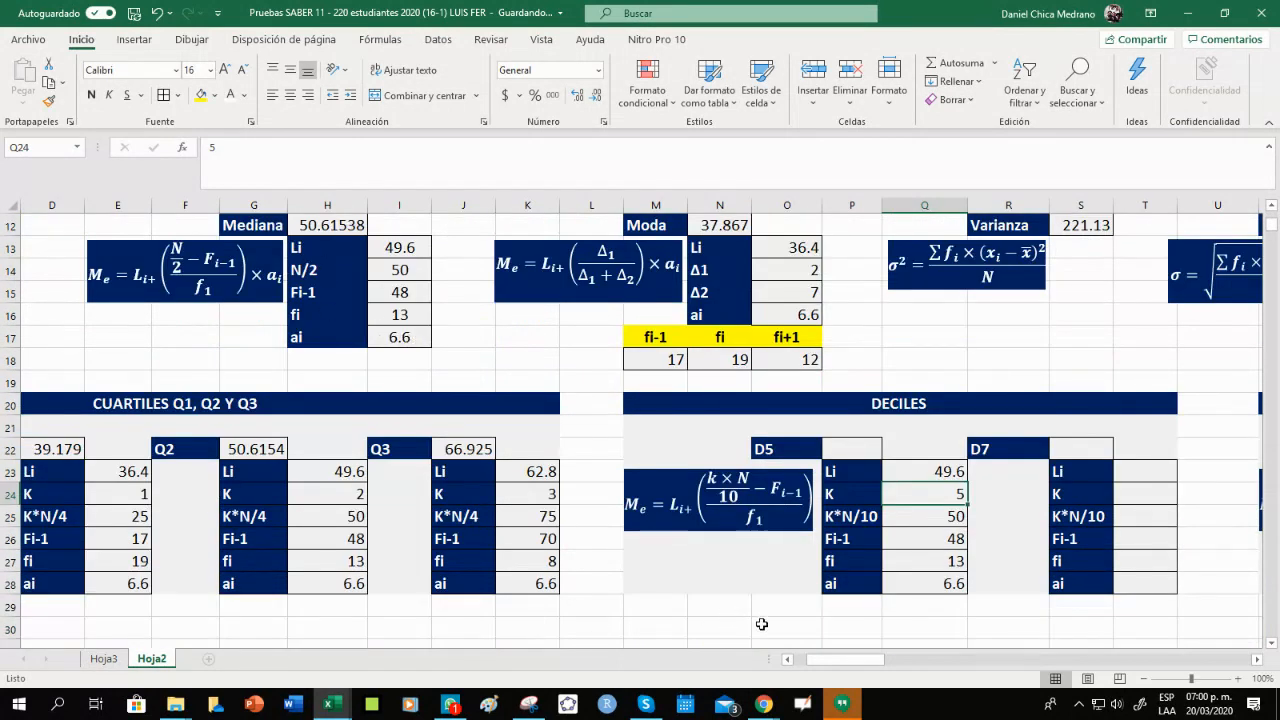
# Copy Q3's result formula from J22 into D5's result cell P22 and widen column P to show more decimals.
pyautogui.click(851, 449)
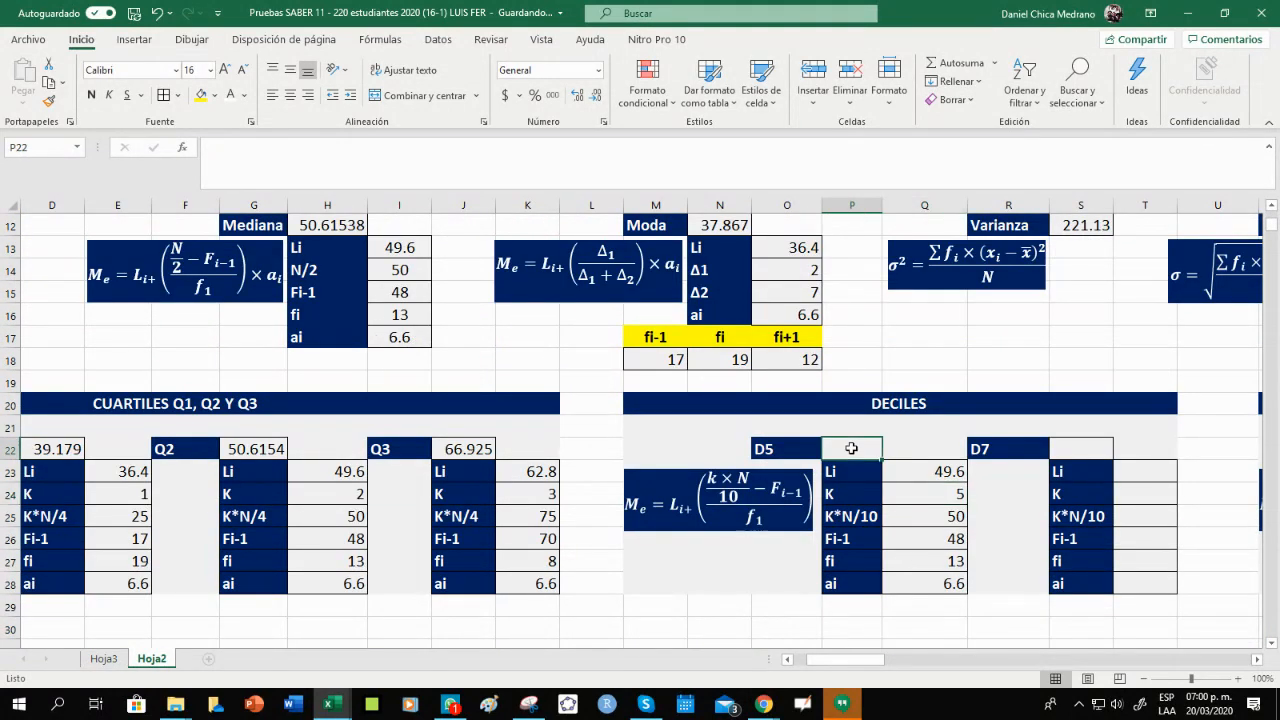
pyautogui.click(471, 451)
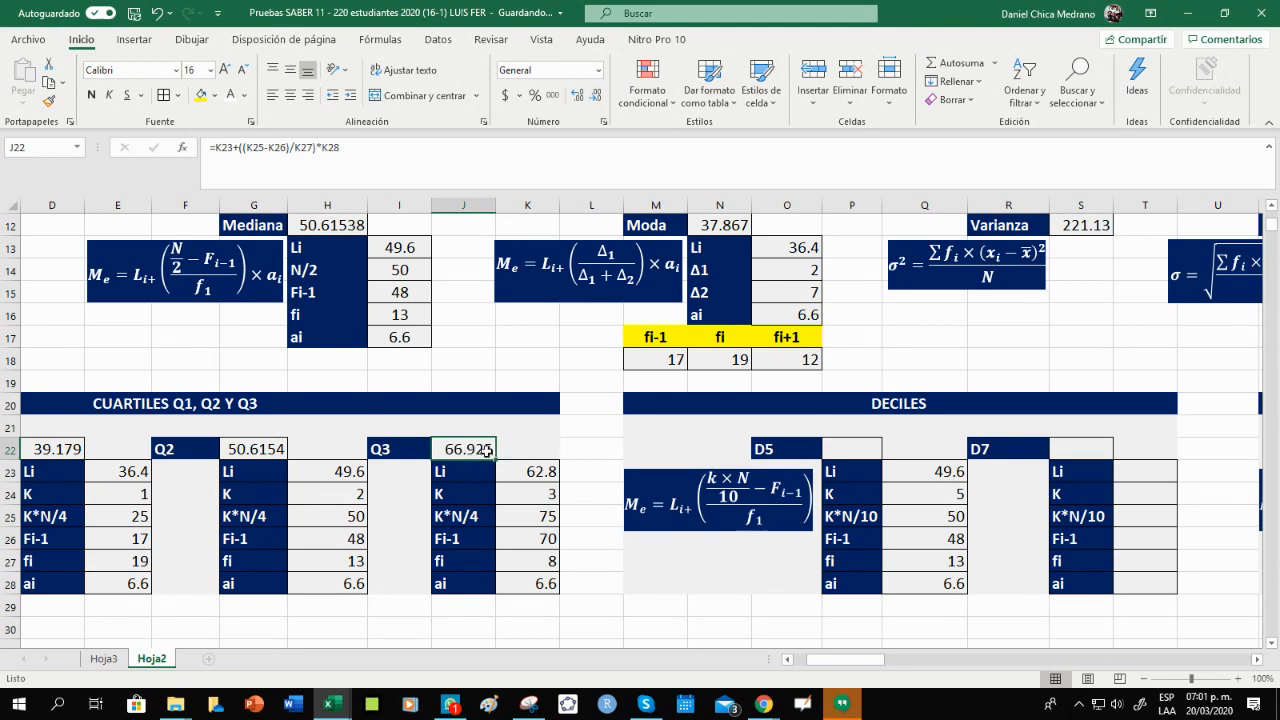
pyautogui.hotkey('ctrl', 'c')
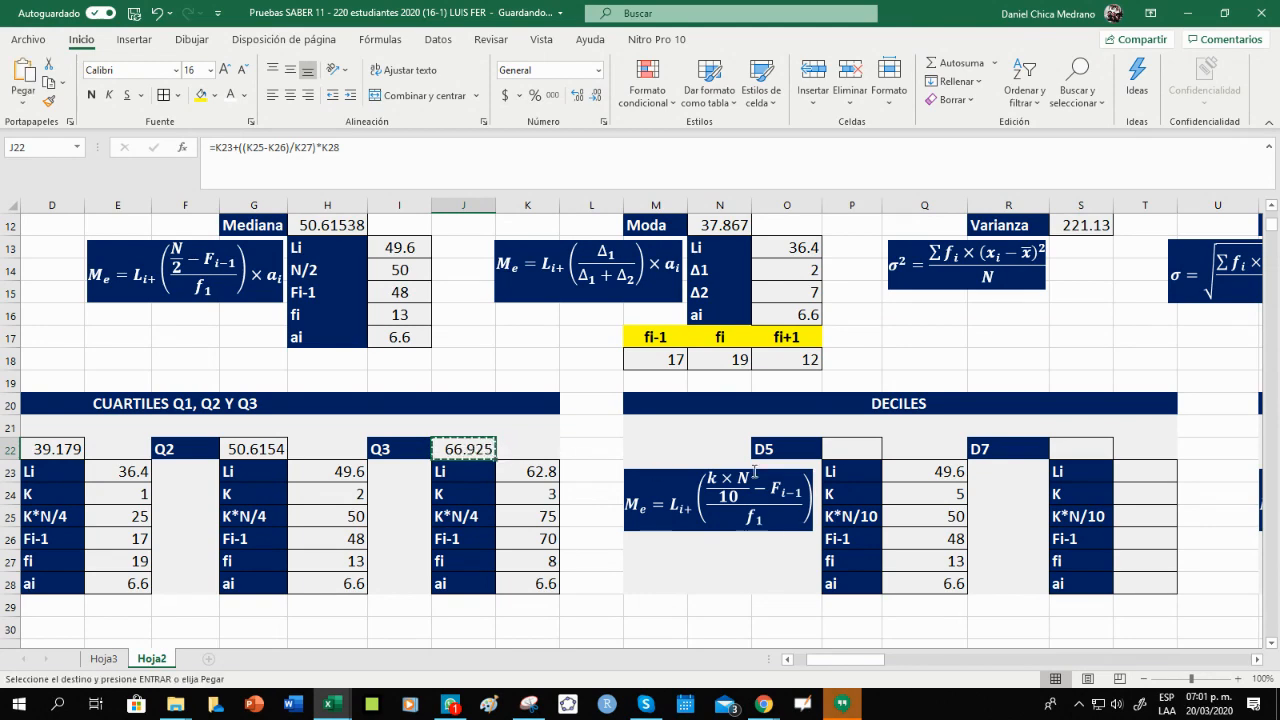
pyautogui.click(855, 449)
pyautogui.hotkey('ctrl', 'v')
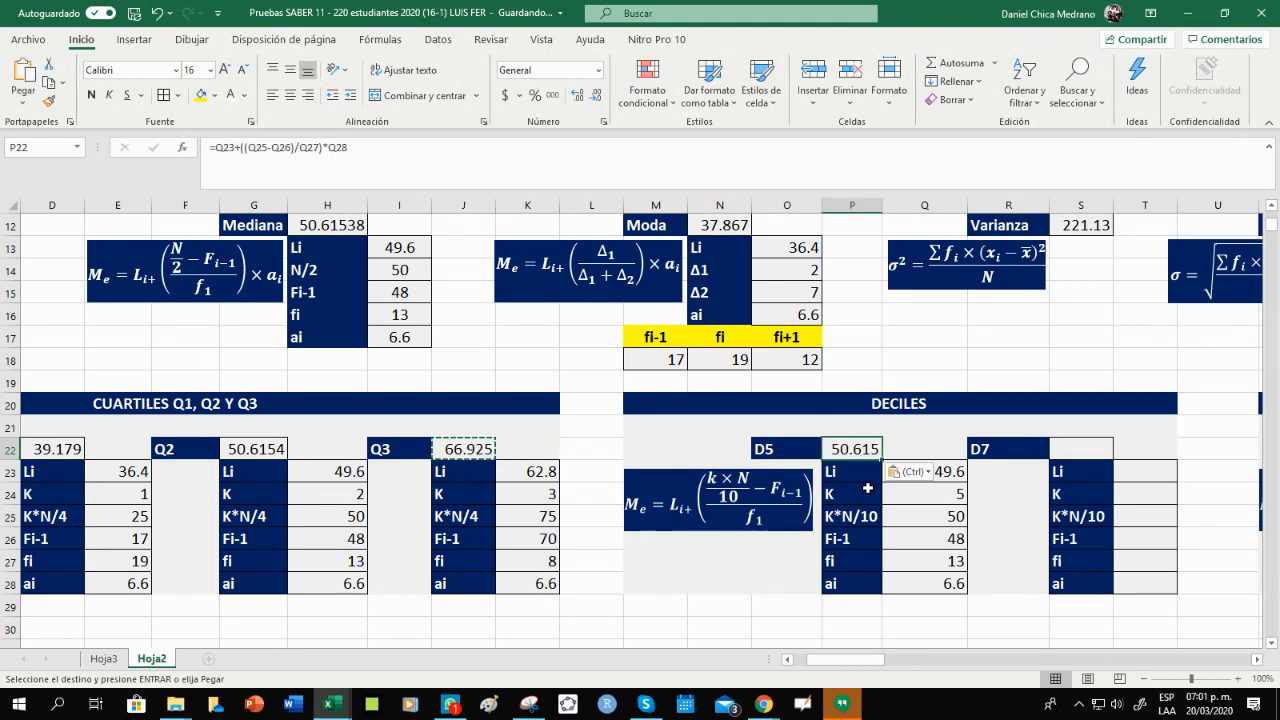
pyautogui.press('Escape')
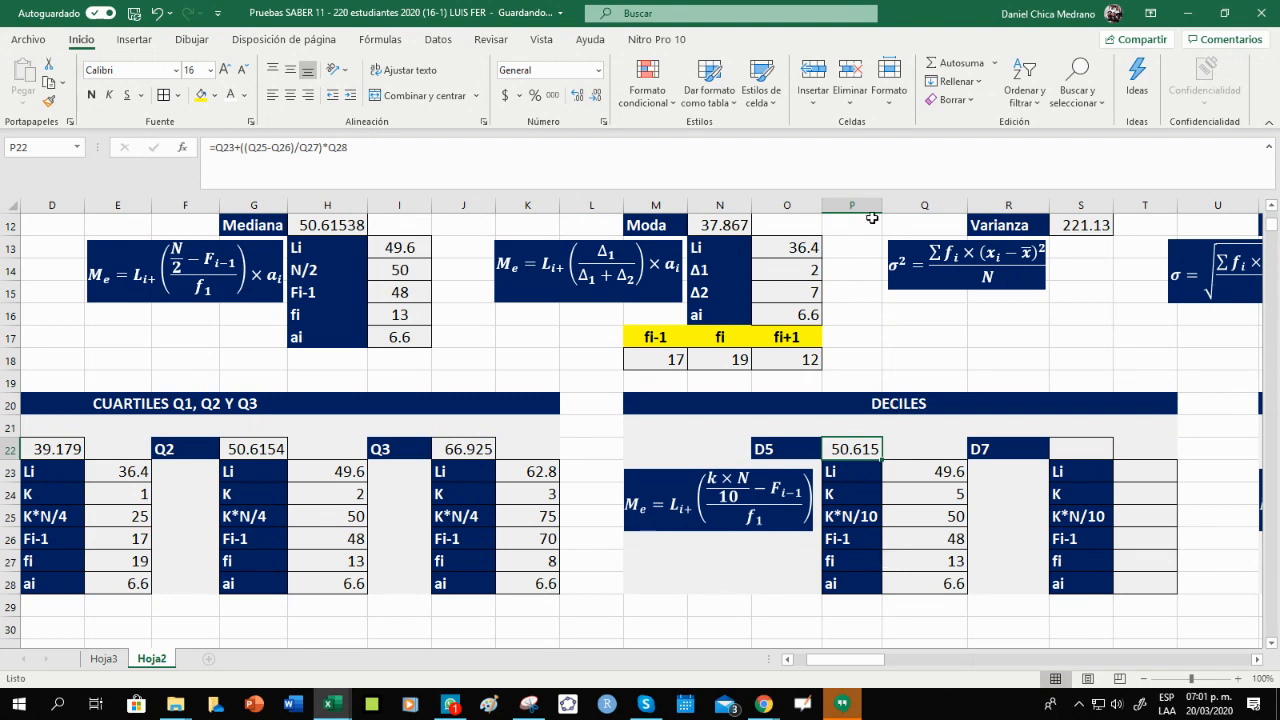
pyautogui.moveTo(882, 207); pyautogui.dragTo(907, 208)
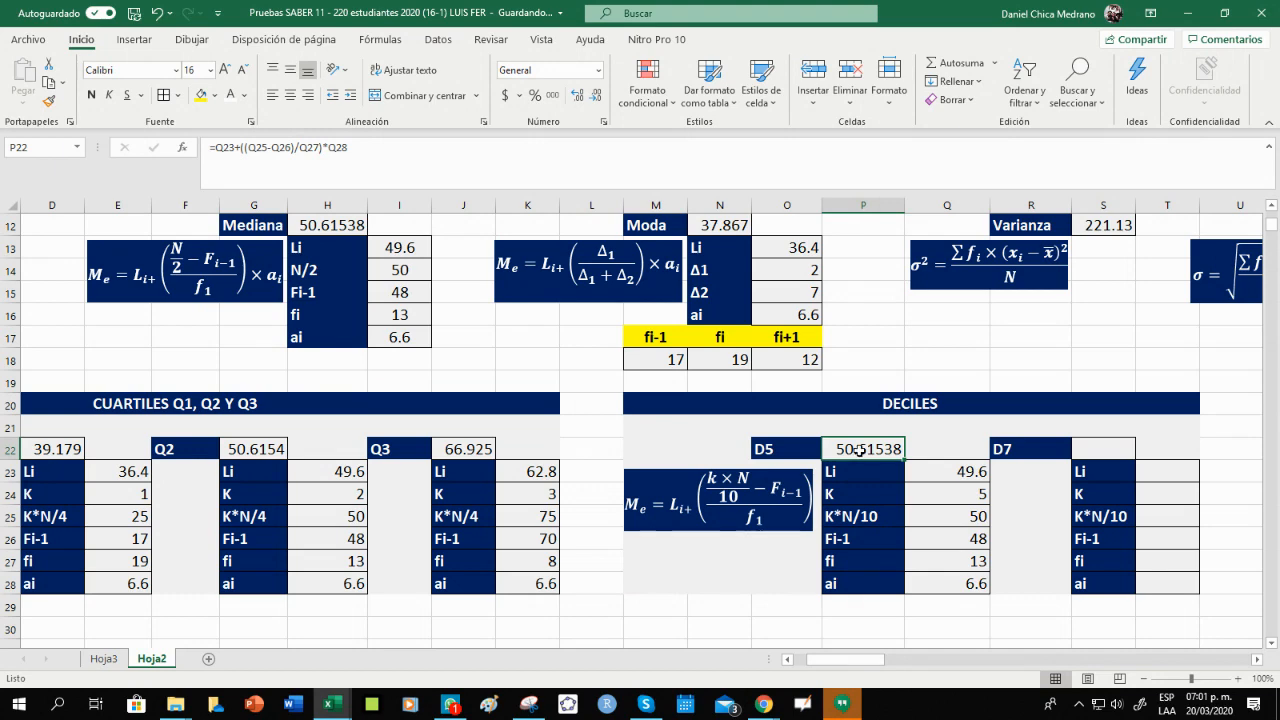
# Compare D5's result with the Q2 result in G22 and the Mediana result in H12.
pyautogui.moveTo(866, 668); pyautogui.dragTo(850, 668)
pyautogui.click(485, 449)
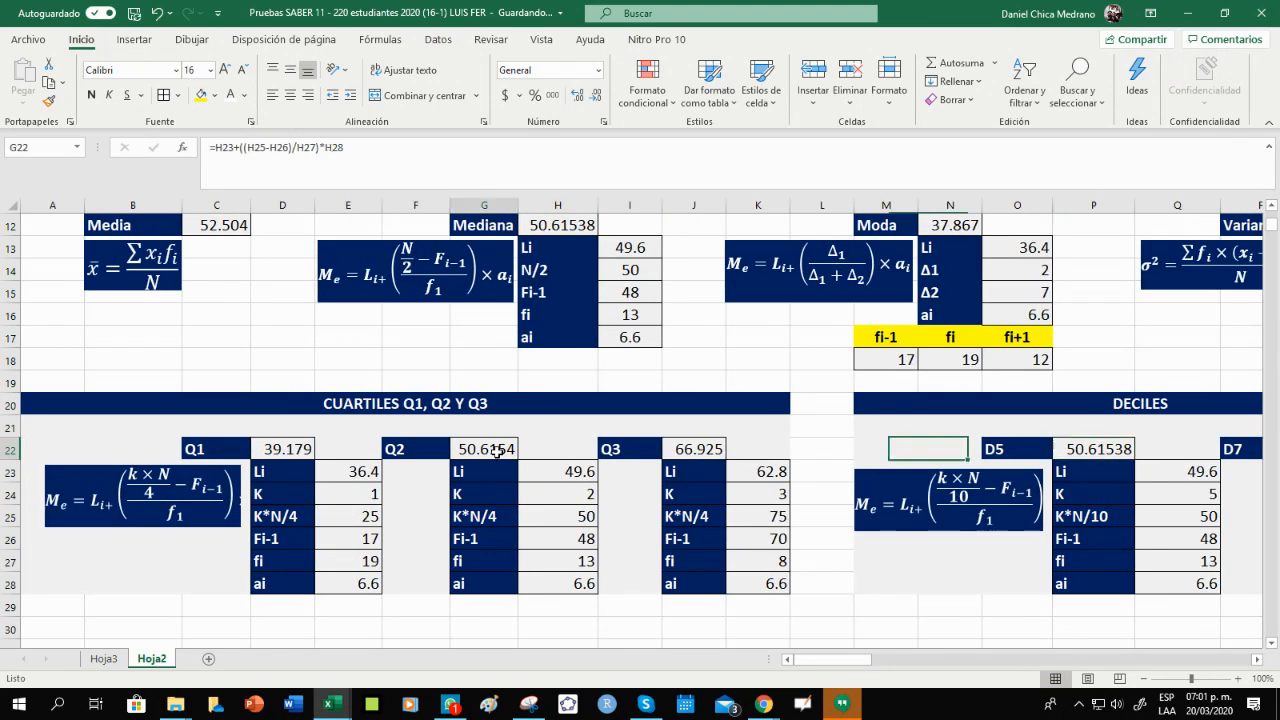
pyautogui.scroll(2, 505, 416)
pyautogui.click(557, 364)
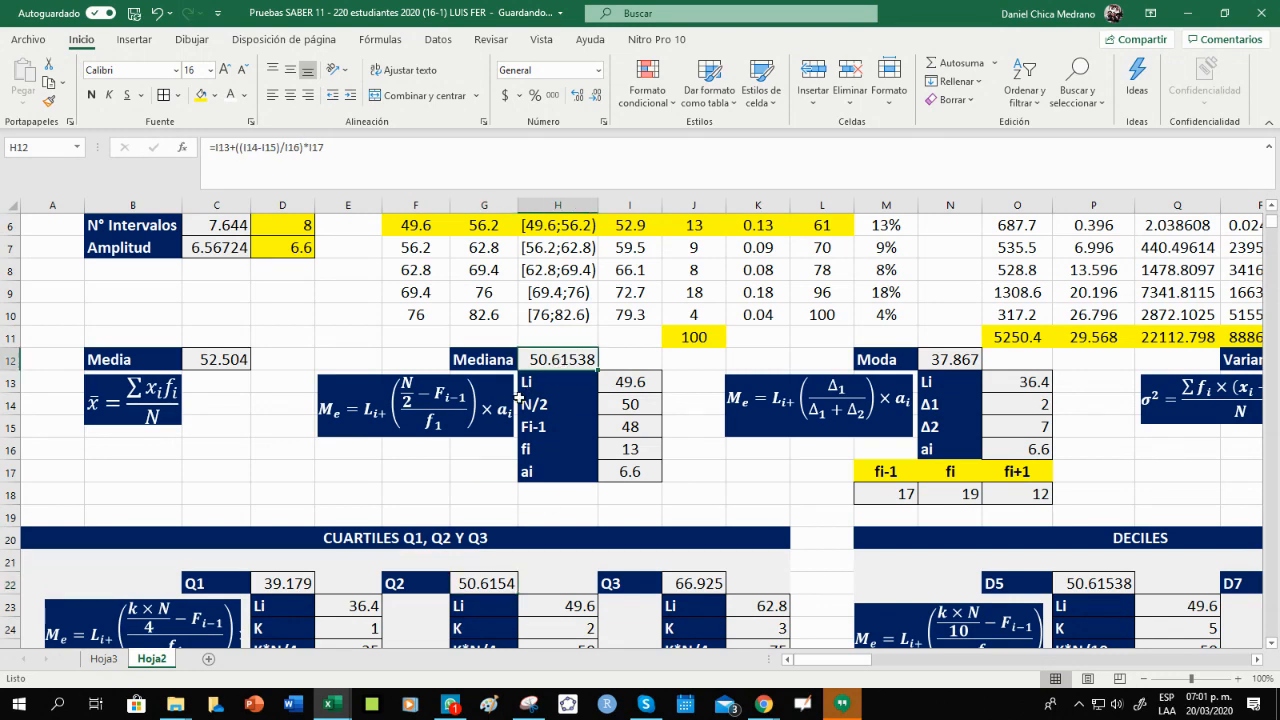
pyautogui.scroll(-2, 507, 436)
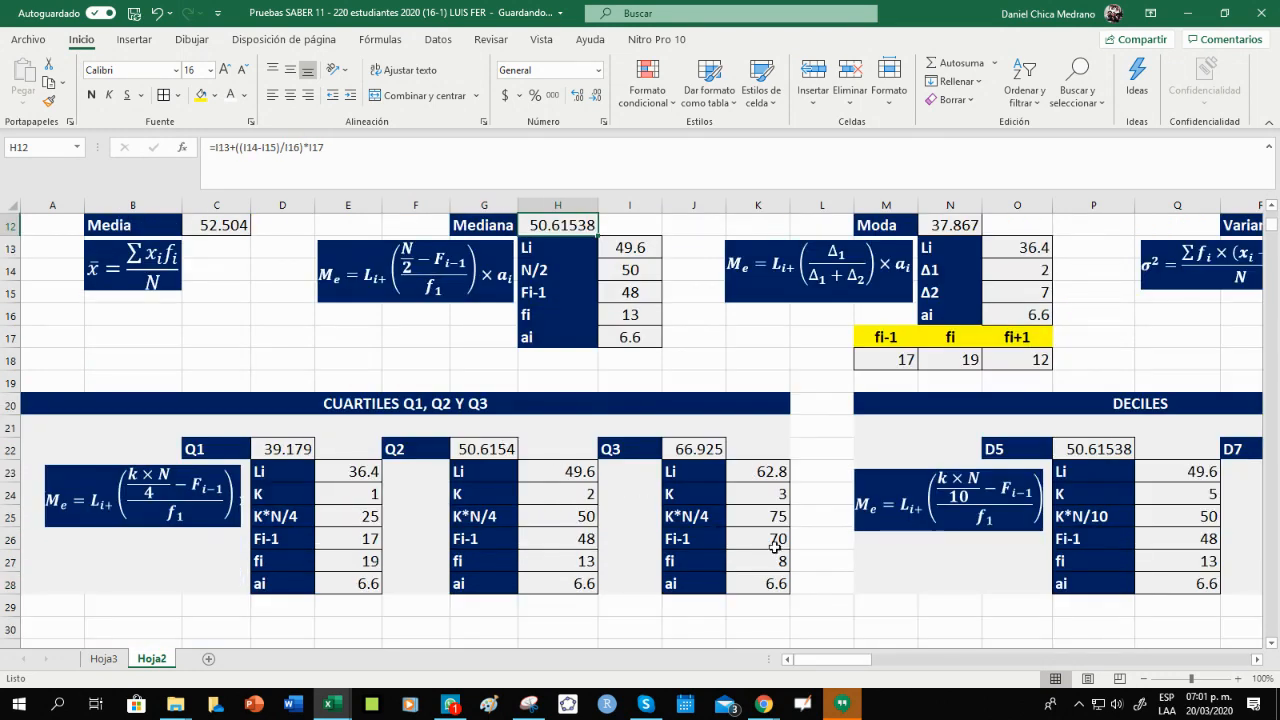
pyautogui.moveTo(848, 657); pyautogui.dragTo(876, 658)
# Widen column Y slightly in the percentiles section so the K*N/100 label of P25 fits.
pyautogui.click(848, 451)
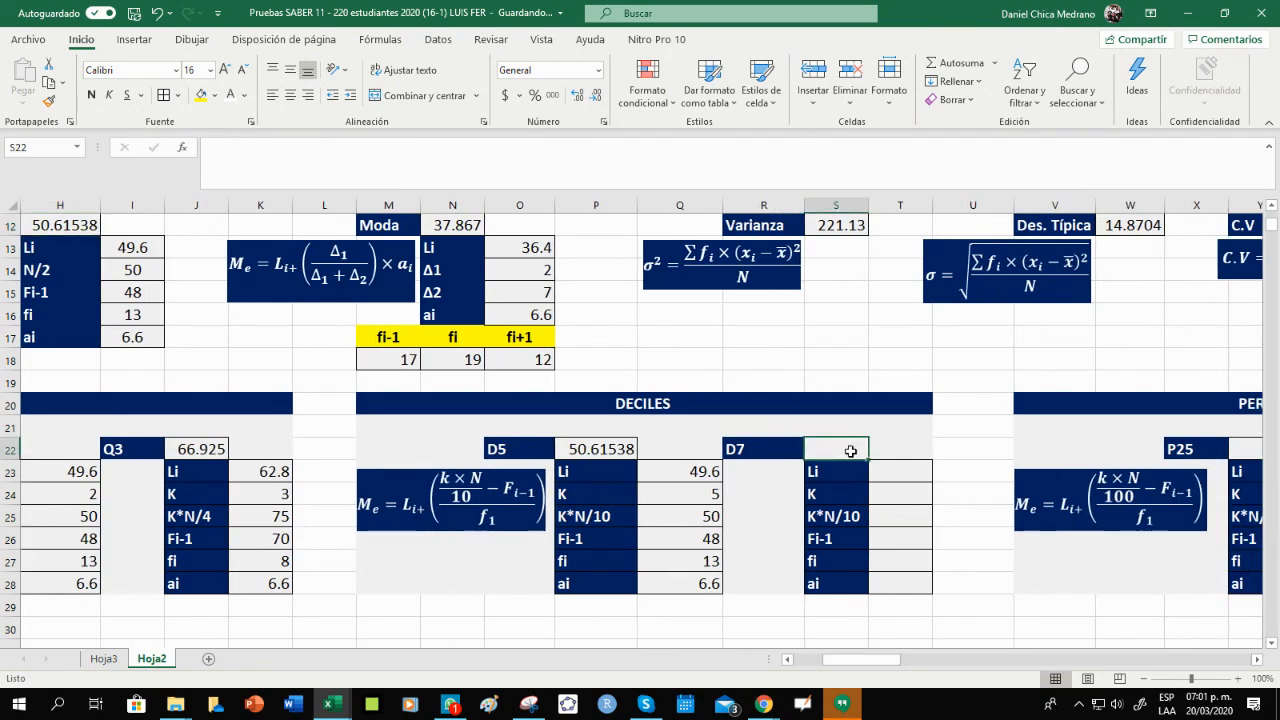
pyautogui.click(906, 482)
pyautogui.moveTo(895, 661); pyautogui.dragTo(926, 662)
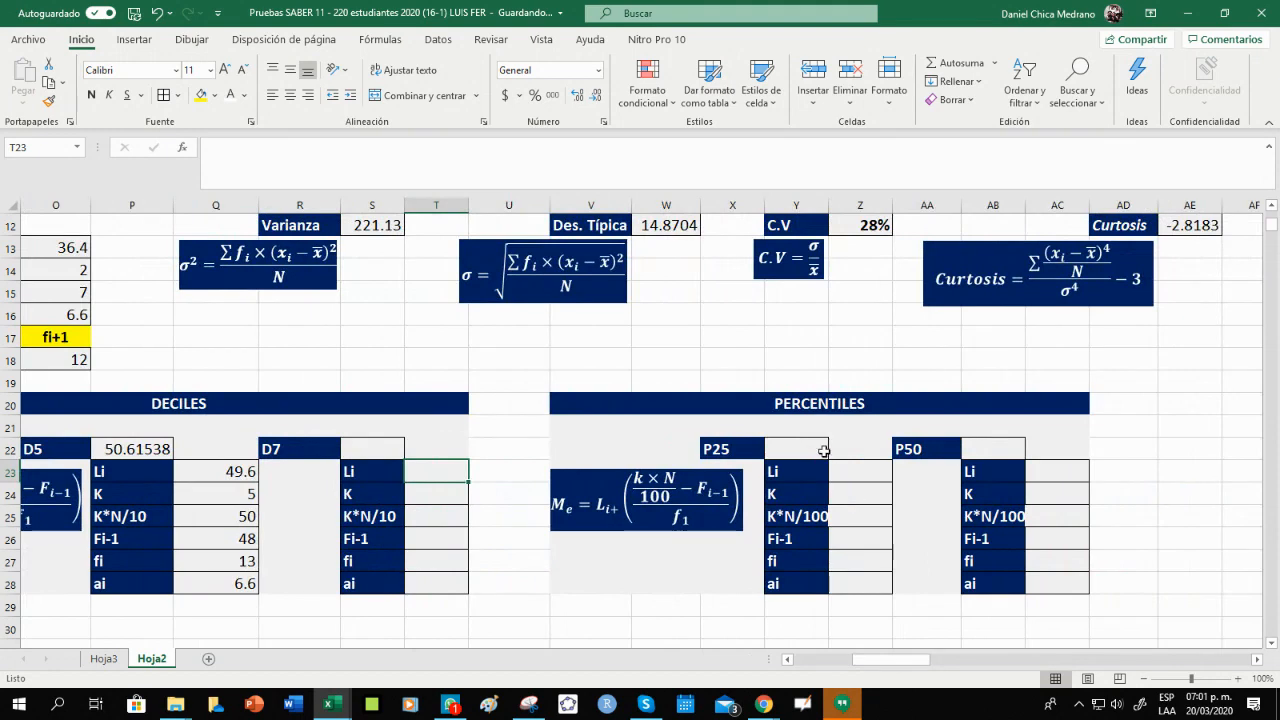
pyautogui.click(822, 453)
pyautogui.click(868, 474)
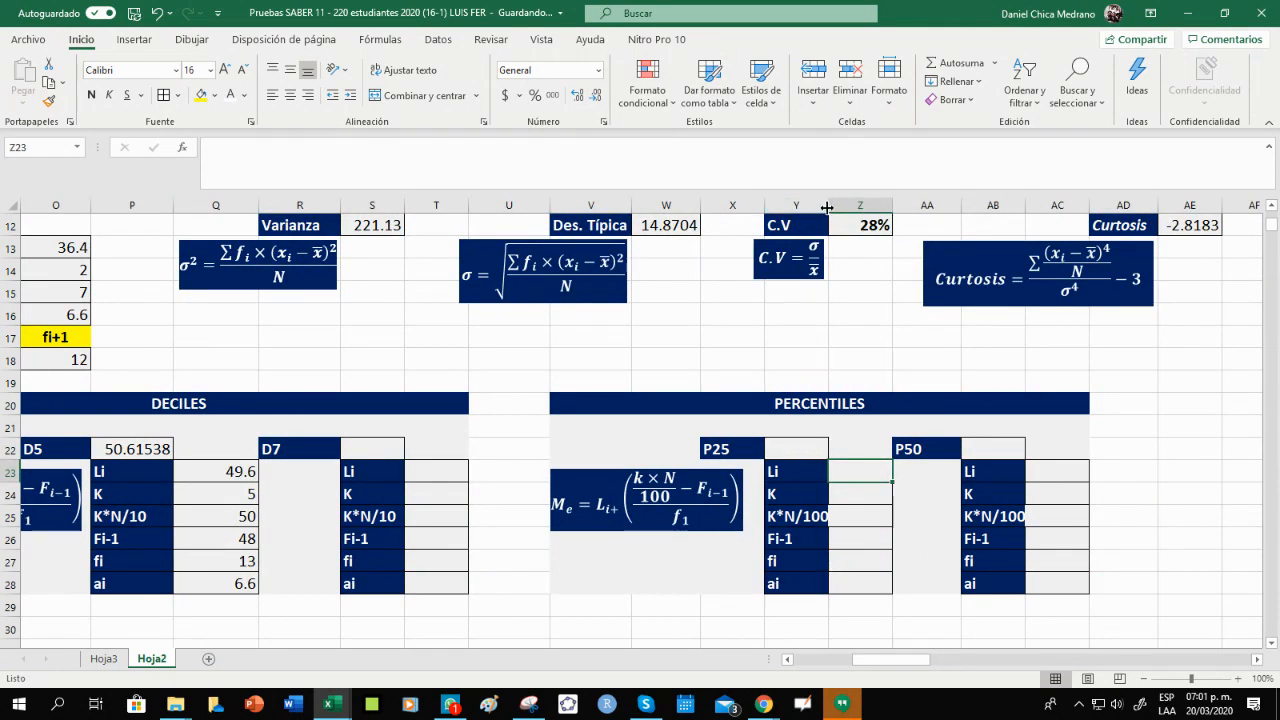
pyautogui.moveTo(828, 207); pyautogui.dragTo(833, 207)
# Compare the divisor in P25's K*N/100 label (Y25) with the one in D5's K*N/10 label (P25).
pyautogui.click(820, 516)
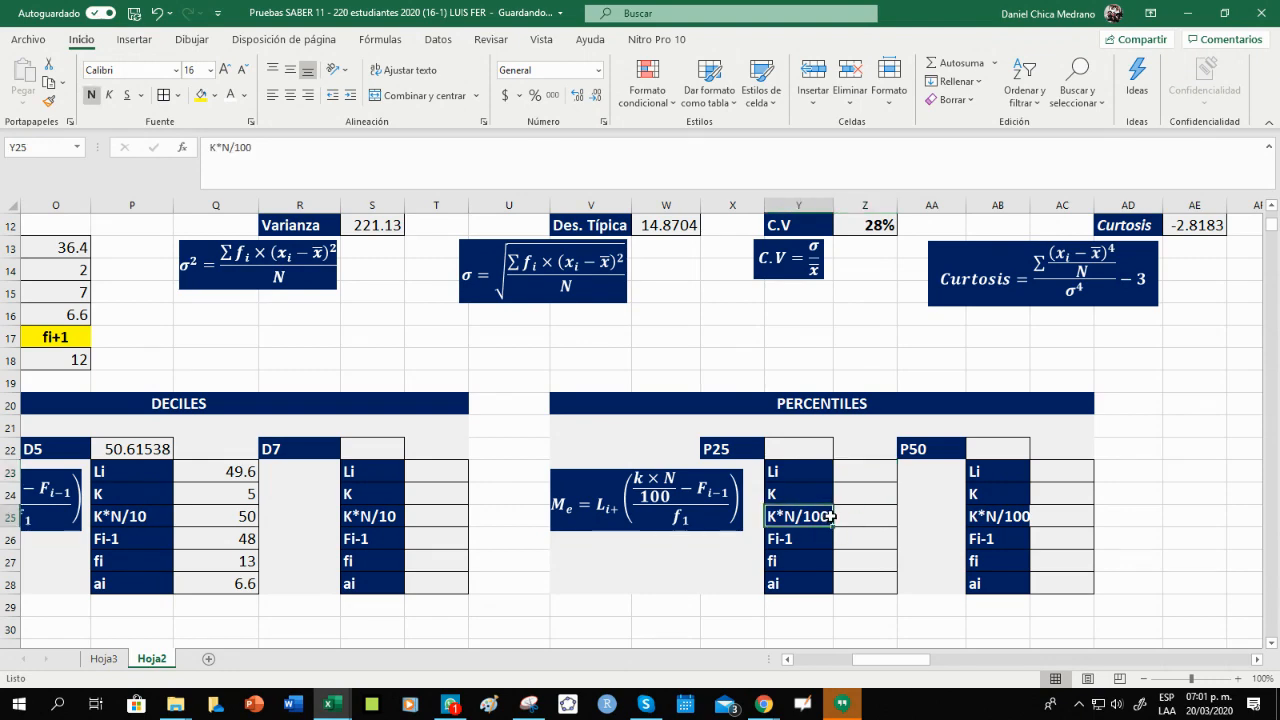
pyautogui.doubleClick(820, 516)
pyautogui.moveTo(827, 516); pyautogui.dragTo(802, 516)
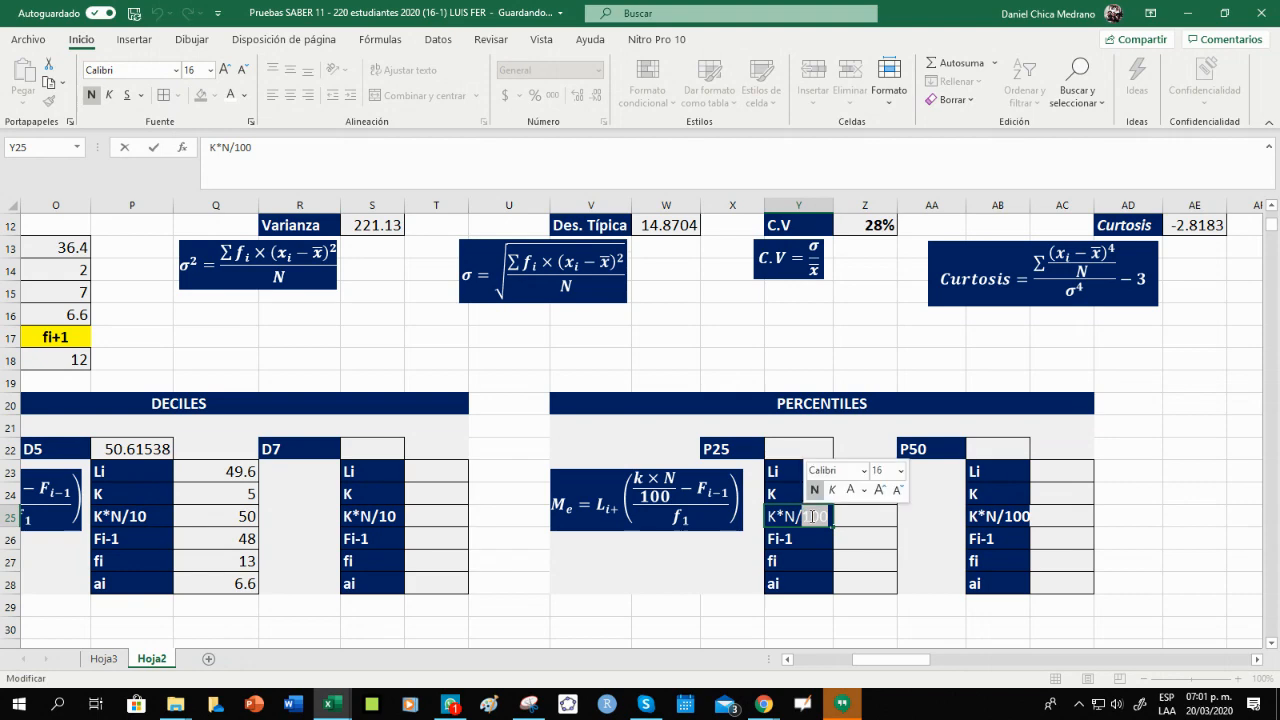
pyautogui.click(783, 645)
pyautogui.click(144, 515)
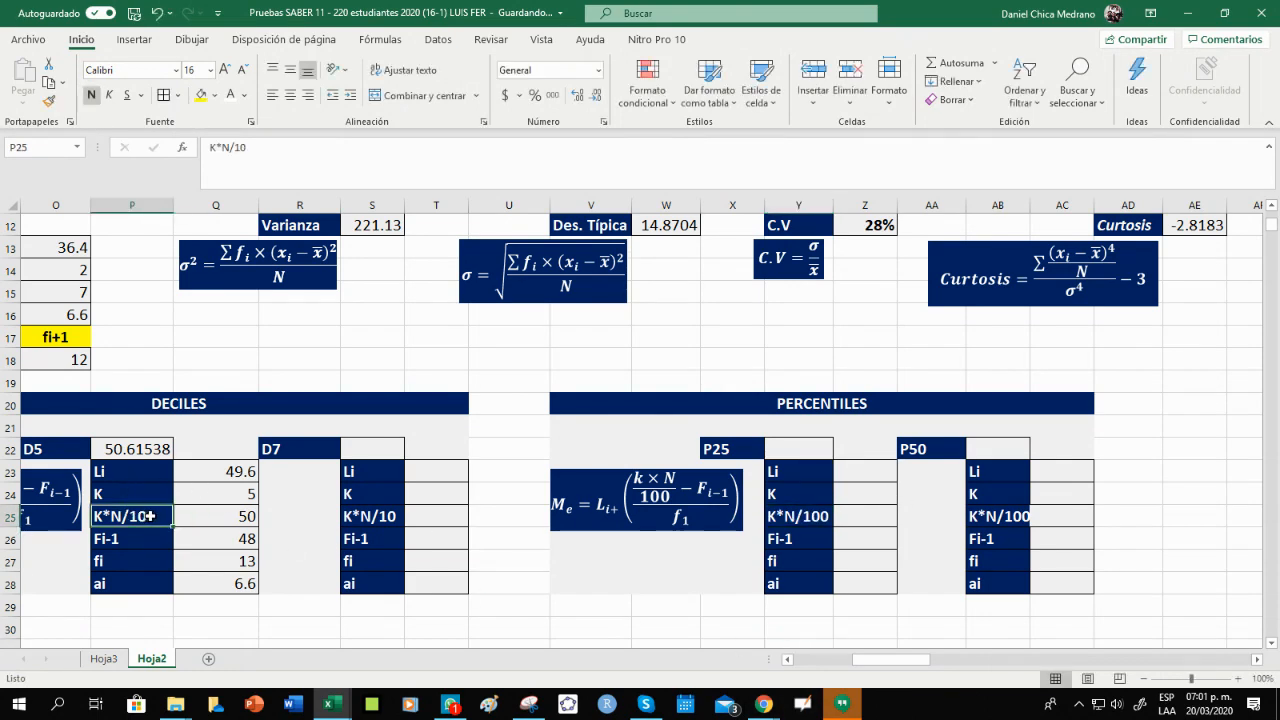
# Set K to 25 in cell Z24 for percentile P25.
pyautogui.moveTo(866, 474); pyautogui.dragTo(869, 585)
pyautogui.click(843, 471)
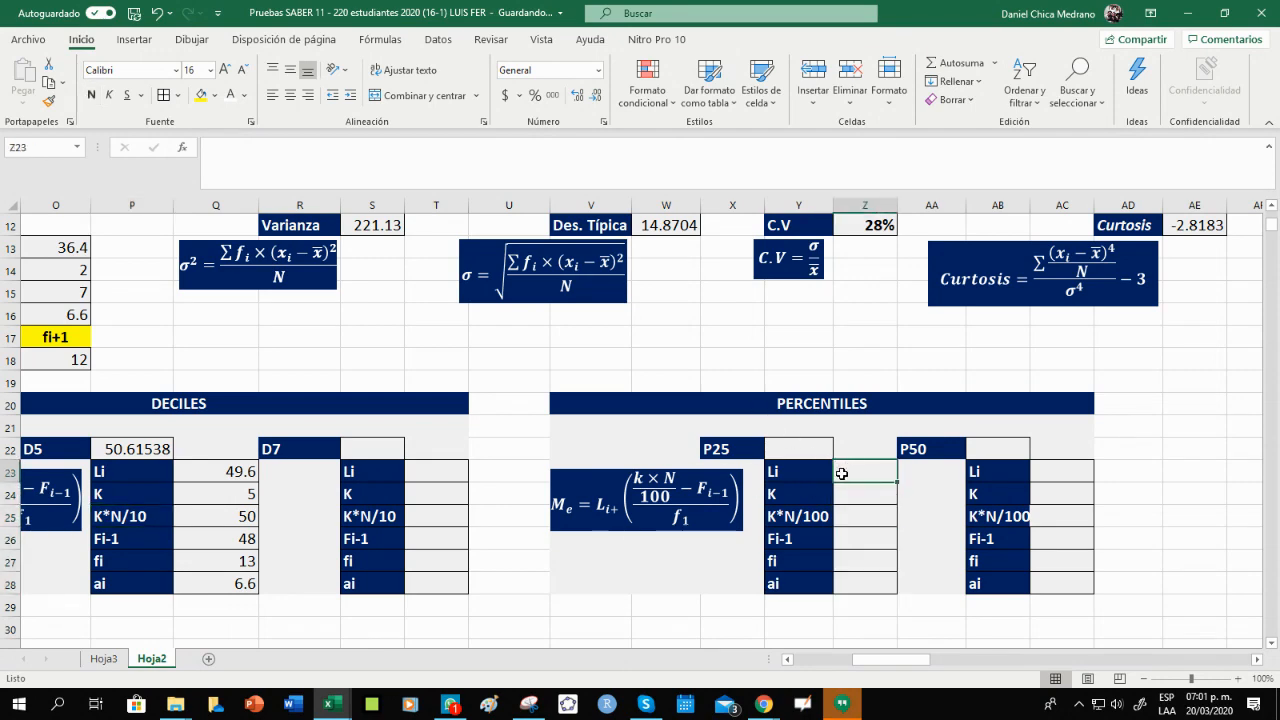
pyautogui.click(848, 496)
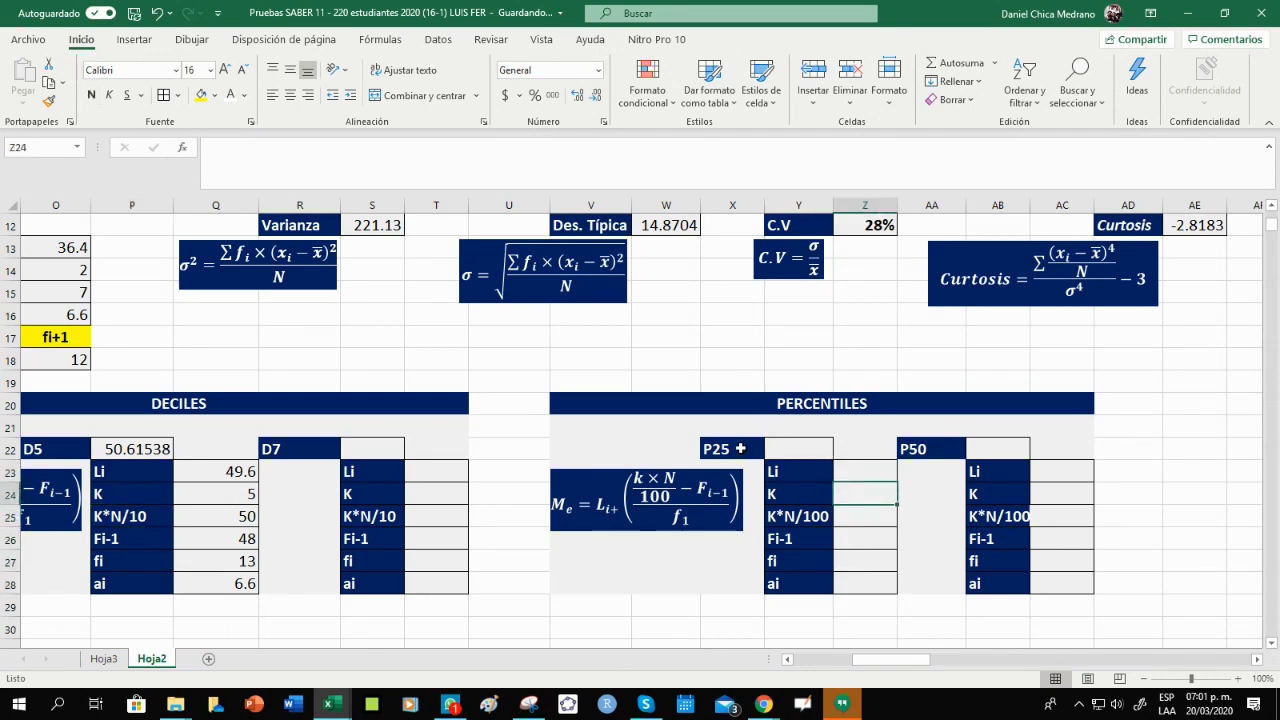
pyautogui.write('25')
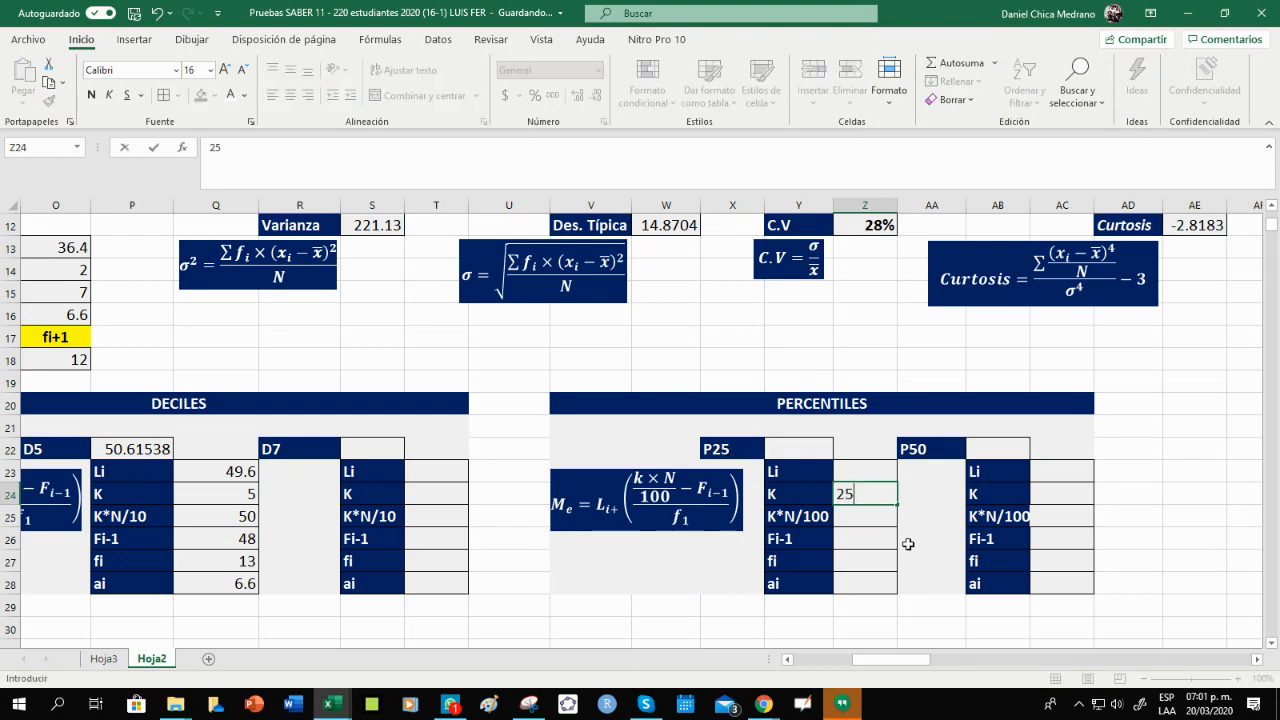
pyautogui.press('Return')
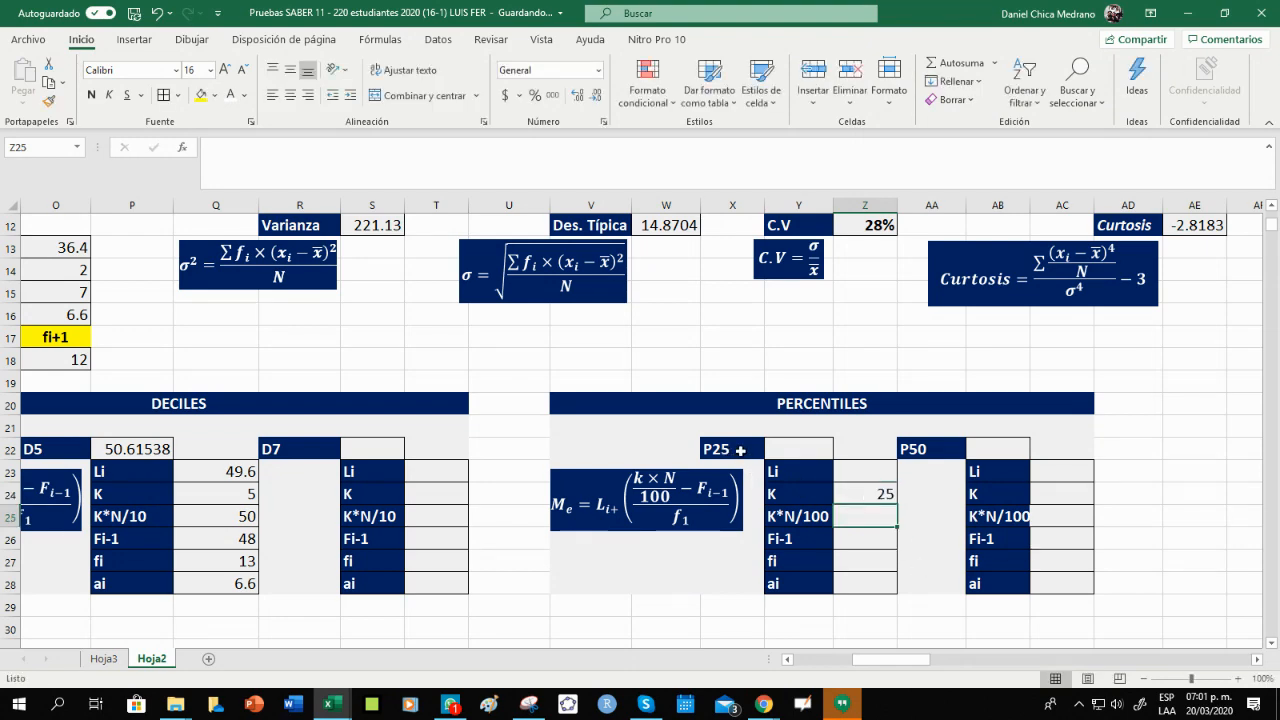
pyautogui.click(877, 544)
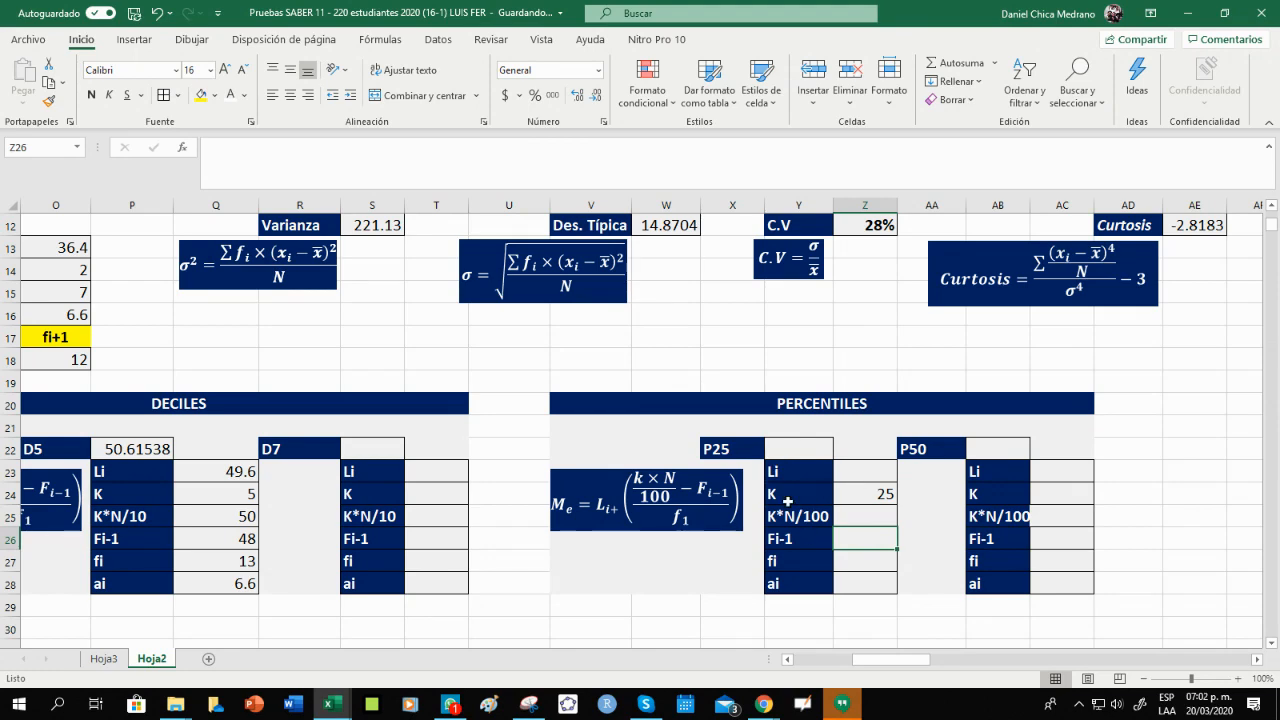
pyautogui.click(858, 497)
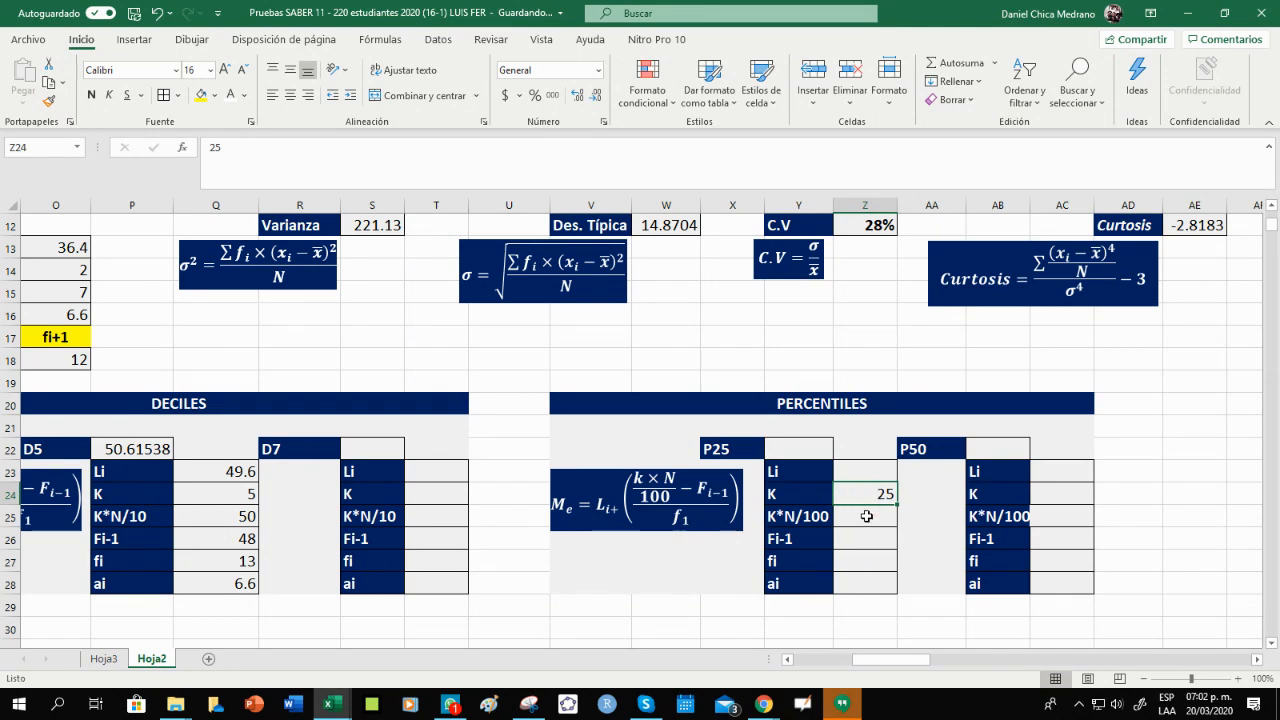
# Calculate P25's K*N/100 in Z25 with the formula =Z24*C2/100.
pyautogui.click(866, 516)
pyautogui.write('=')
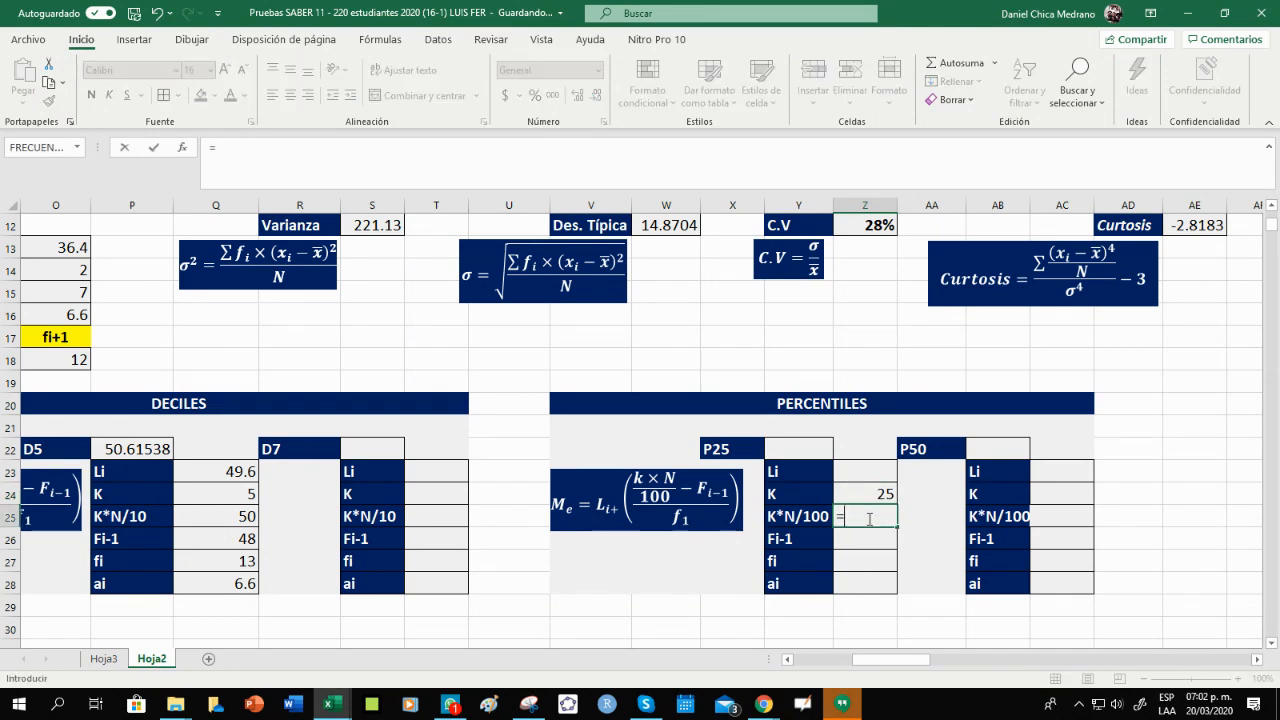
pyautogui.click(866, 494)
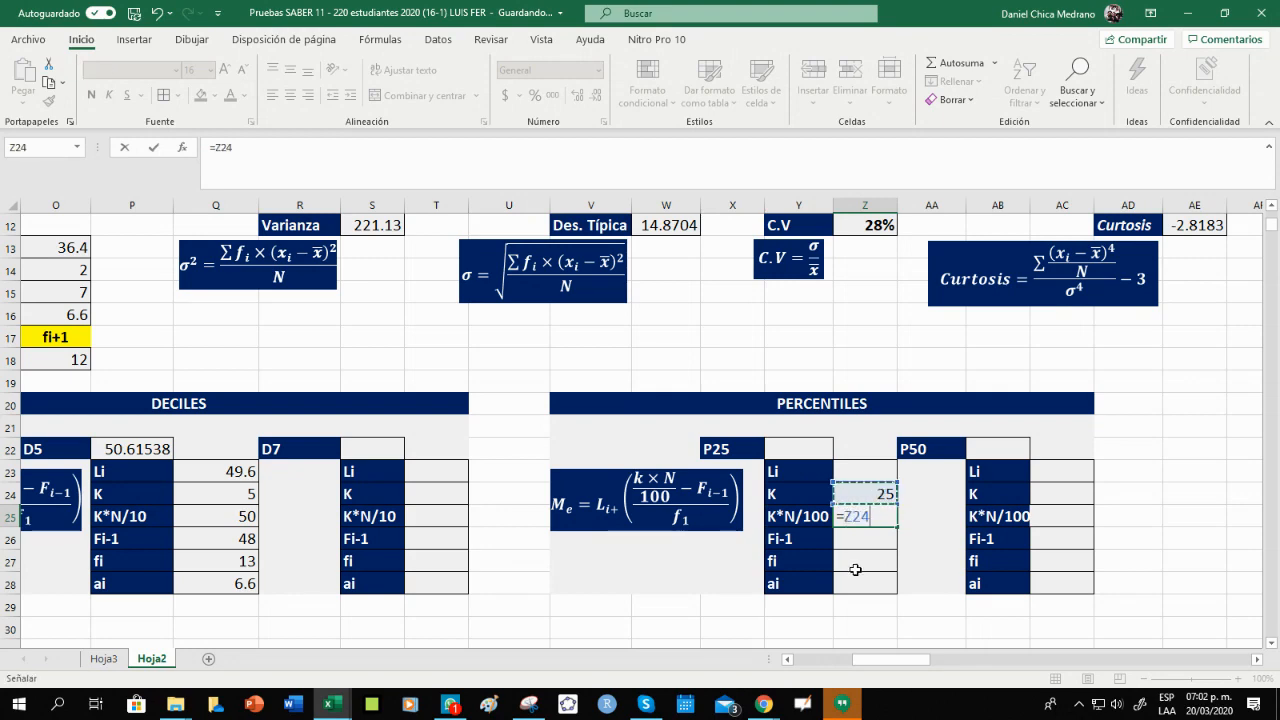
pyautogui.write('*')
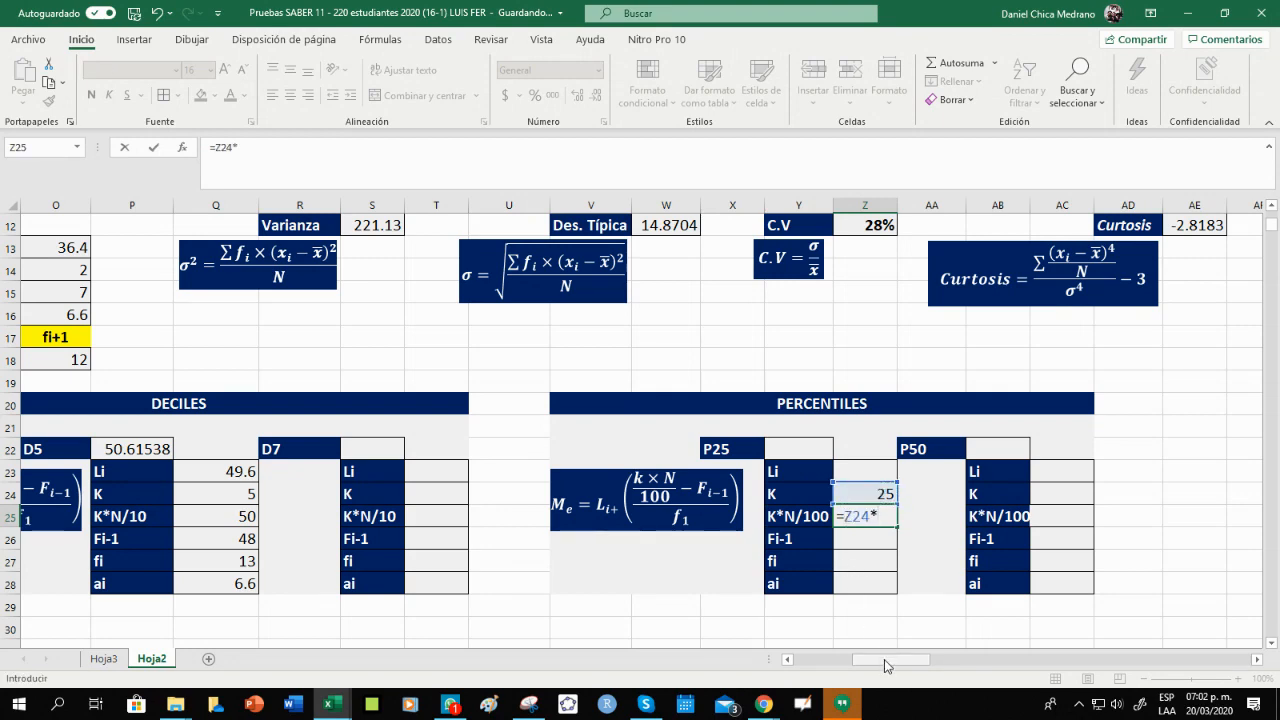
pyautogui.moveTo(886, 660); pyautogui.dragTo(818, 668)
pyautogui.scroll(4, 263, 414)
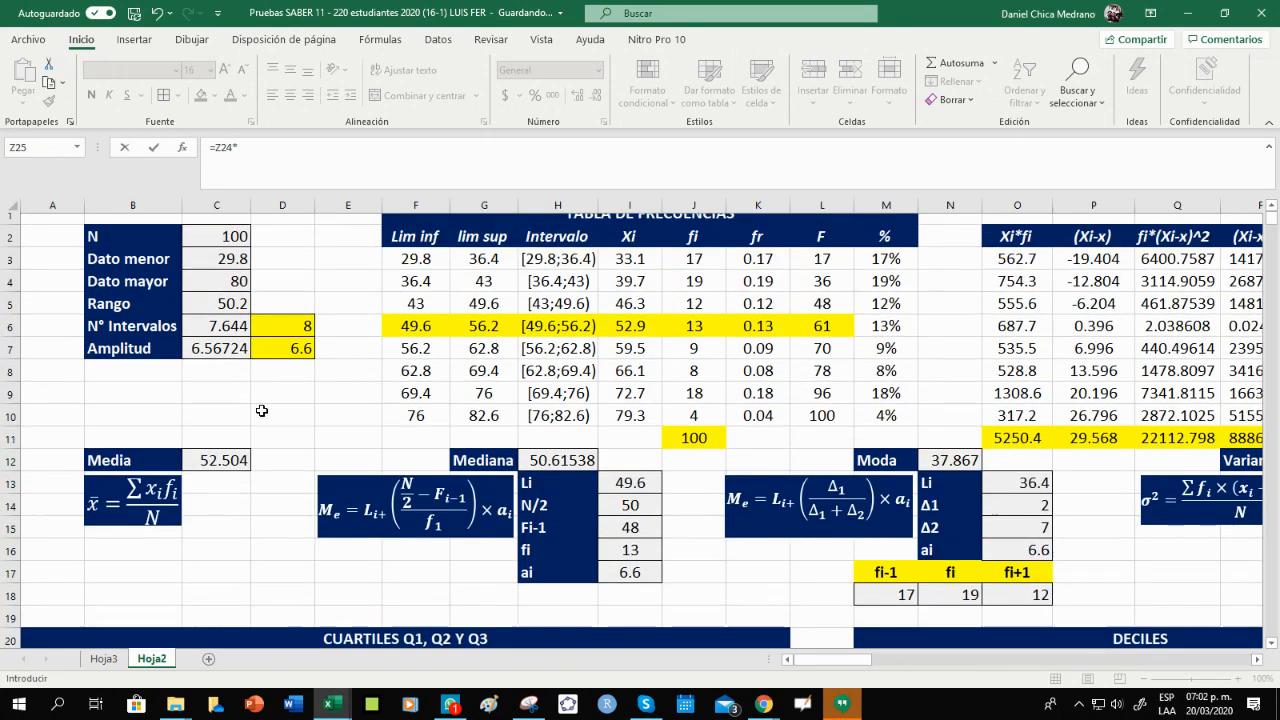
pyautogui.click(240, 248)
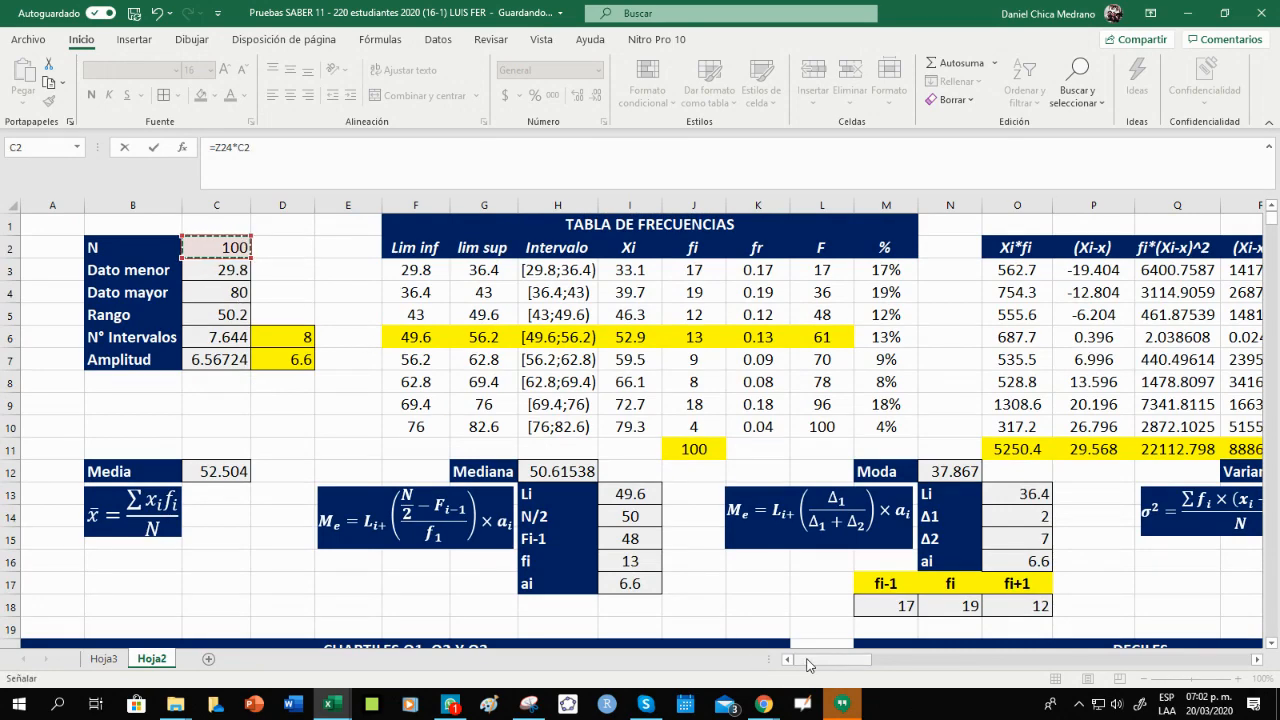
pyautogui.moveTo(808, 664); pyautogui.dragTo(870, 668)
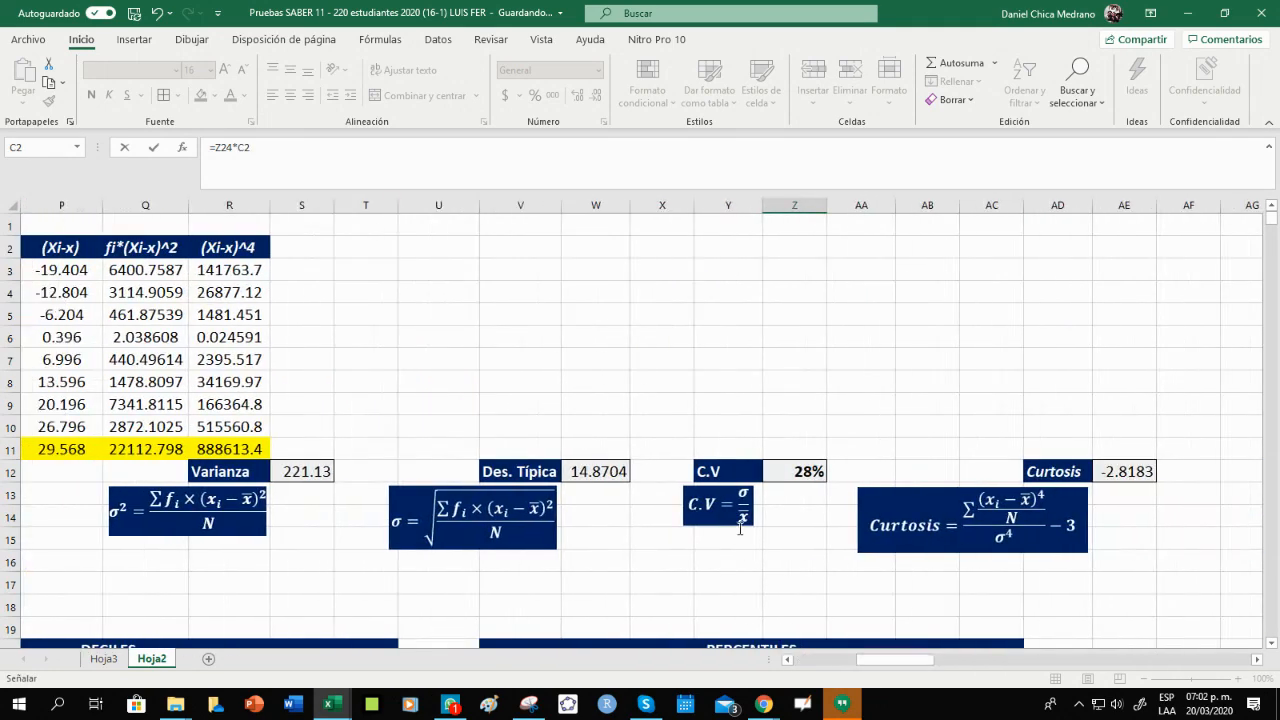
pyautogui.scroll(-3, 738, 536)
pyautogui.scroll(-1, 738, 536)
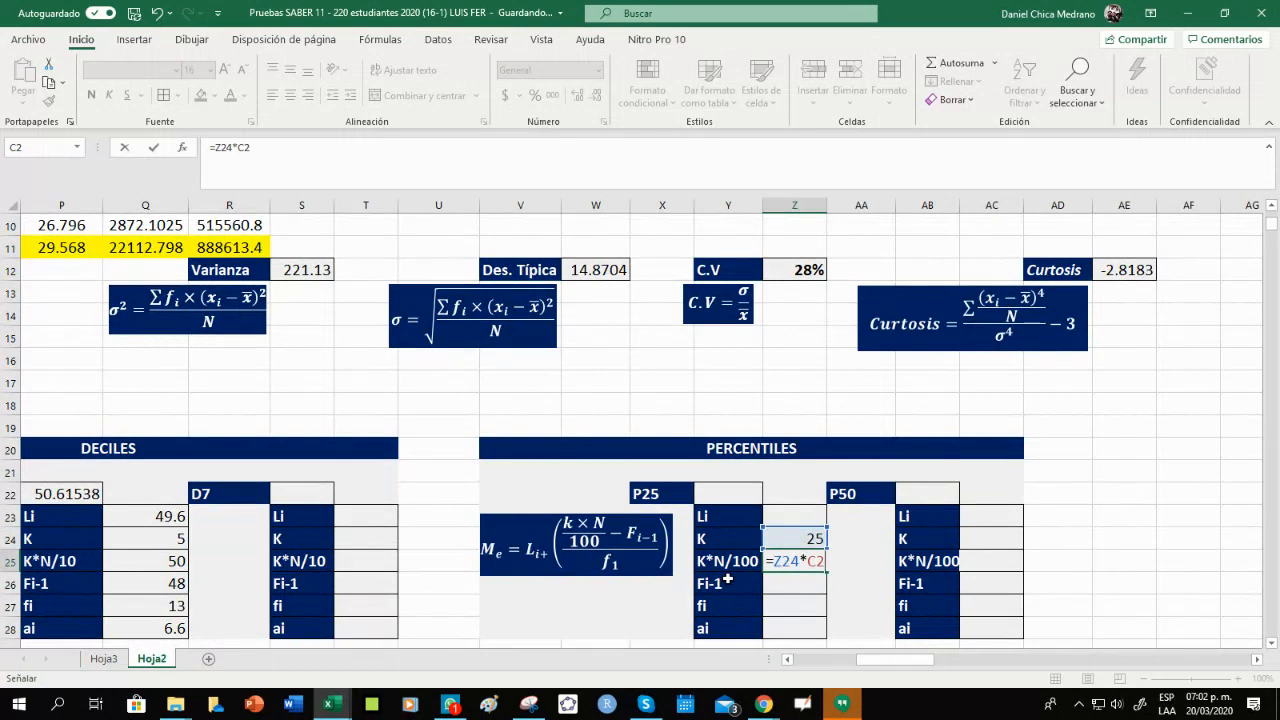
pyautogui.write('/100')
pyautogui.press('Return')
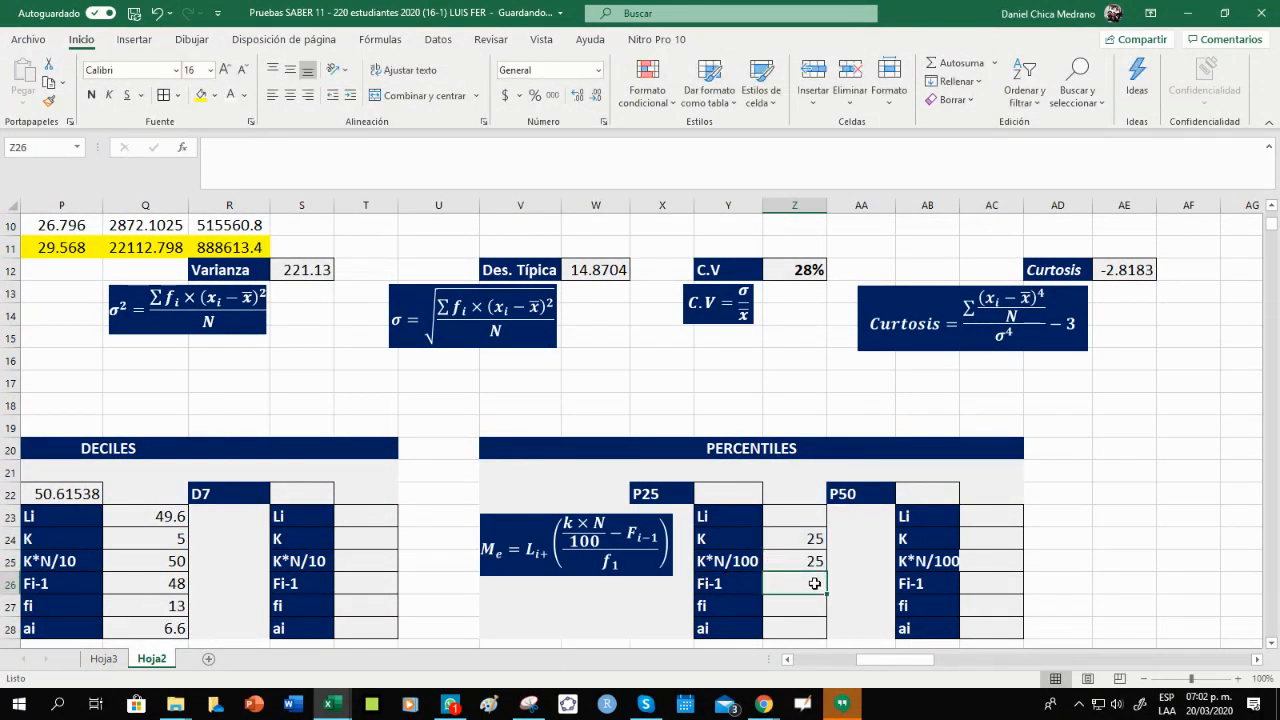
# Remove the yellow fill from the 49.6–56.2 class row (F6:L6) in the frequency table.
pyautogui.write('=')
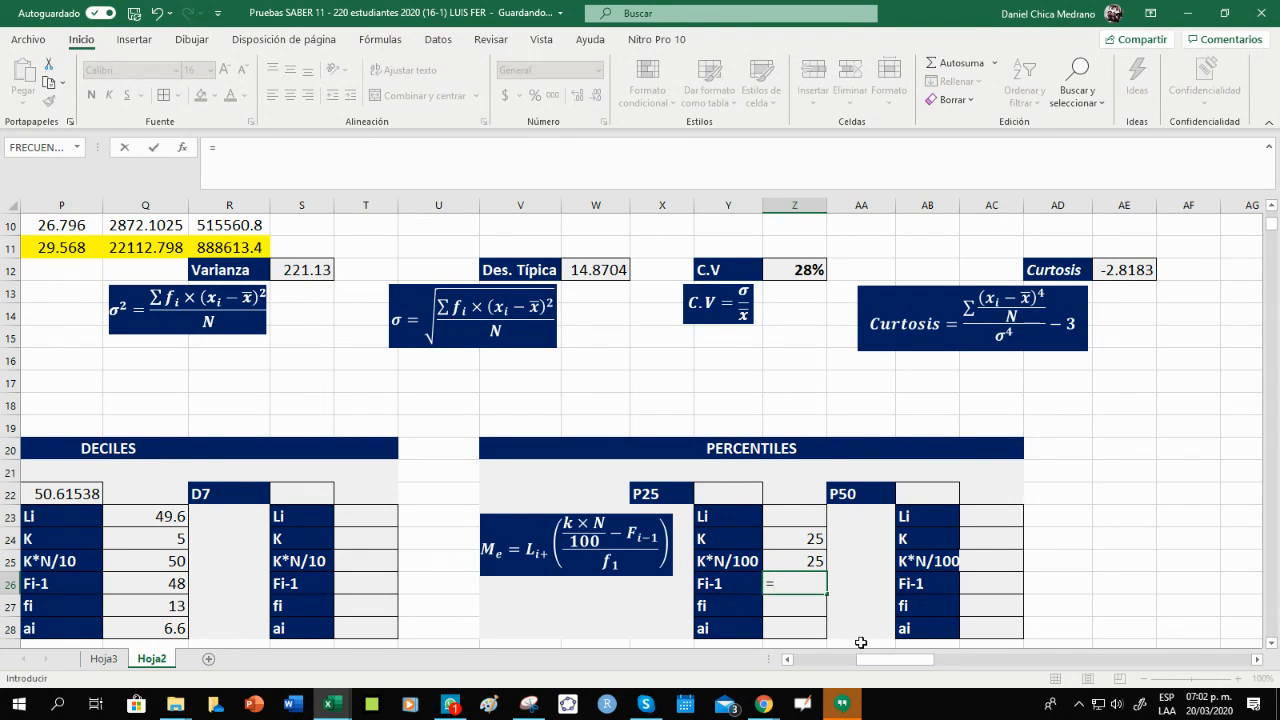
pyautogui.press('Escape')
pyautogui.moveTo(893, 660); pyautogui.dragTo(808, 660)
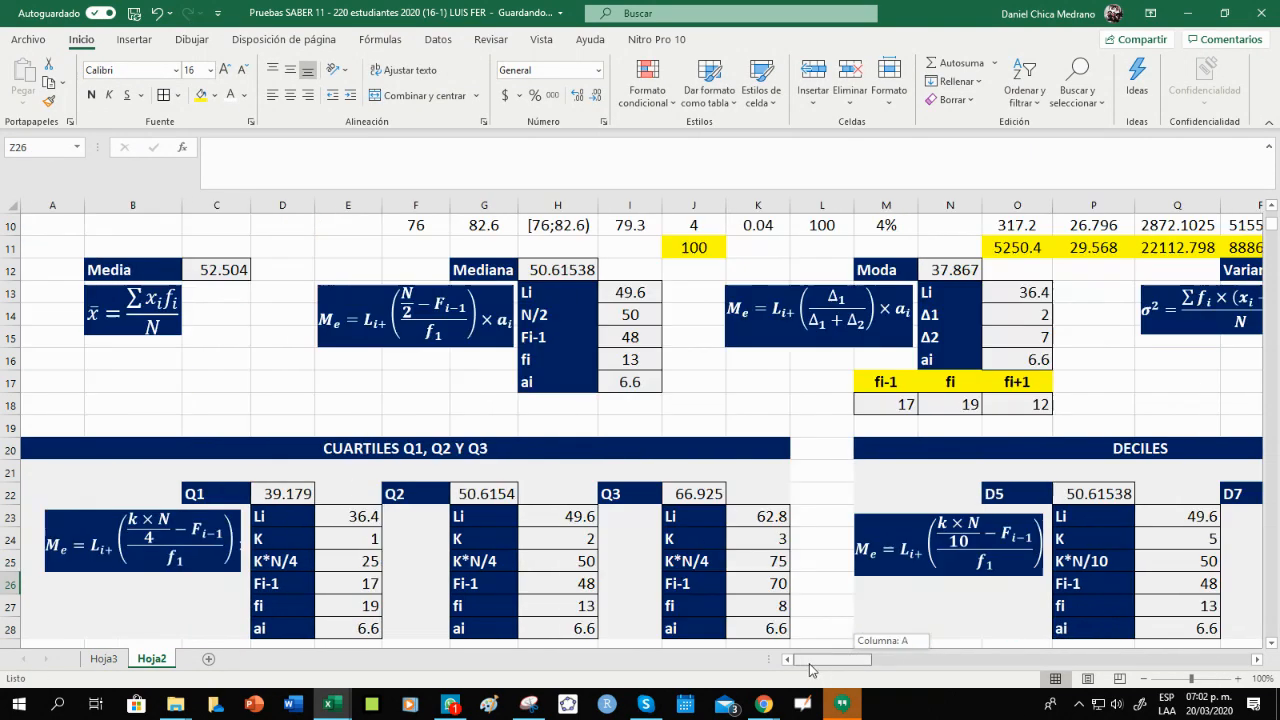
pyautogui.scroll(3, 438, 334)
pyautogui.moveTo(438, 337); pyautogui.dragTo(822, 337)
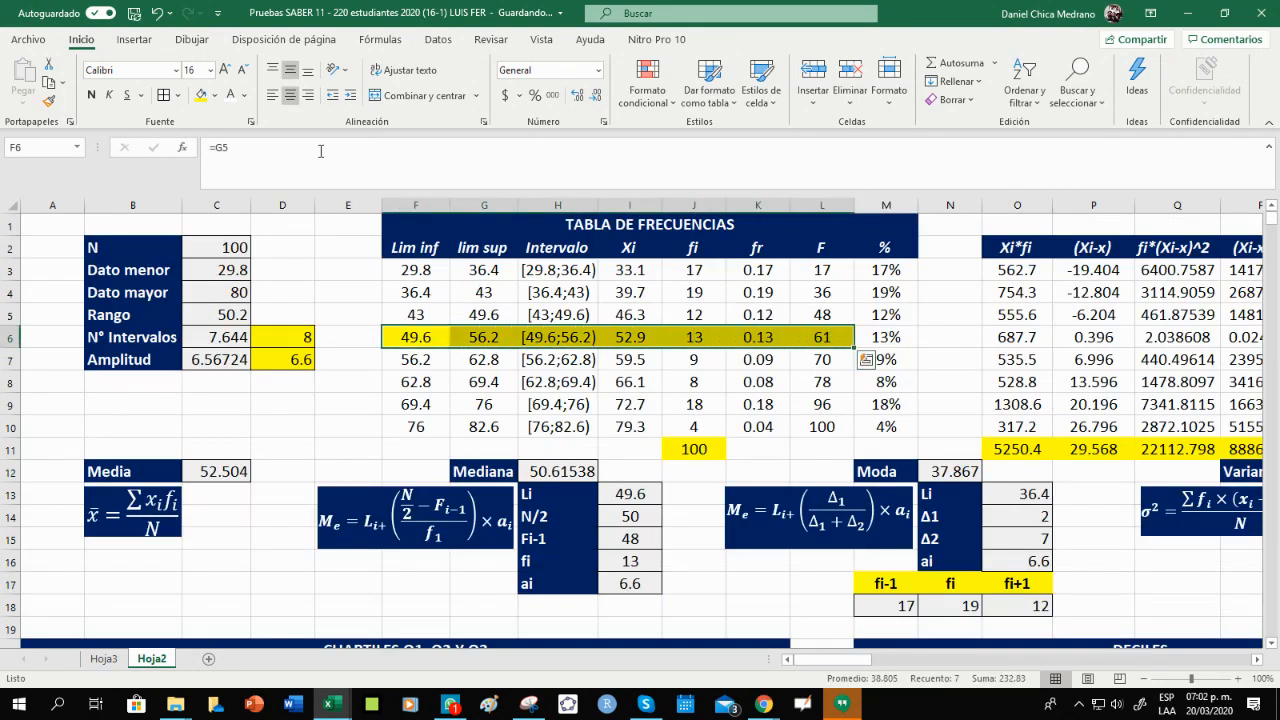
pyautogui.click(214, 95)
pyautogui.click(238, 271)
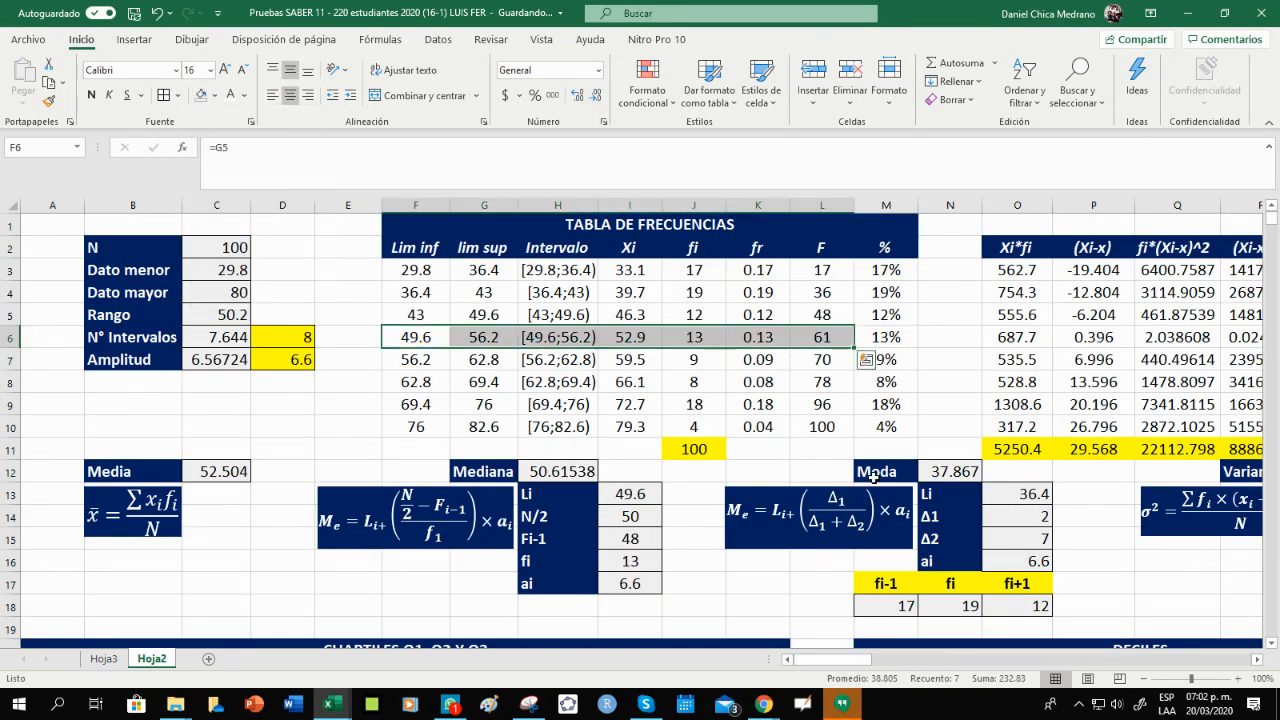
# Check P25's K*N/100 value against the F column and highlight its class row, F4:L4, in yellow.
pyautogui.scroll(-4, 920, 620)
pyautogui.moveTo(866, 661); pyautogui.dragTo(909, 661)
pyautogui.click(1058, 496)
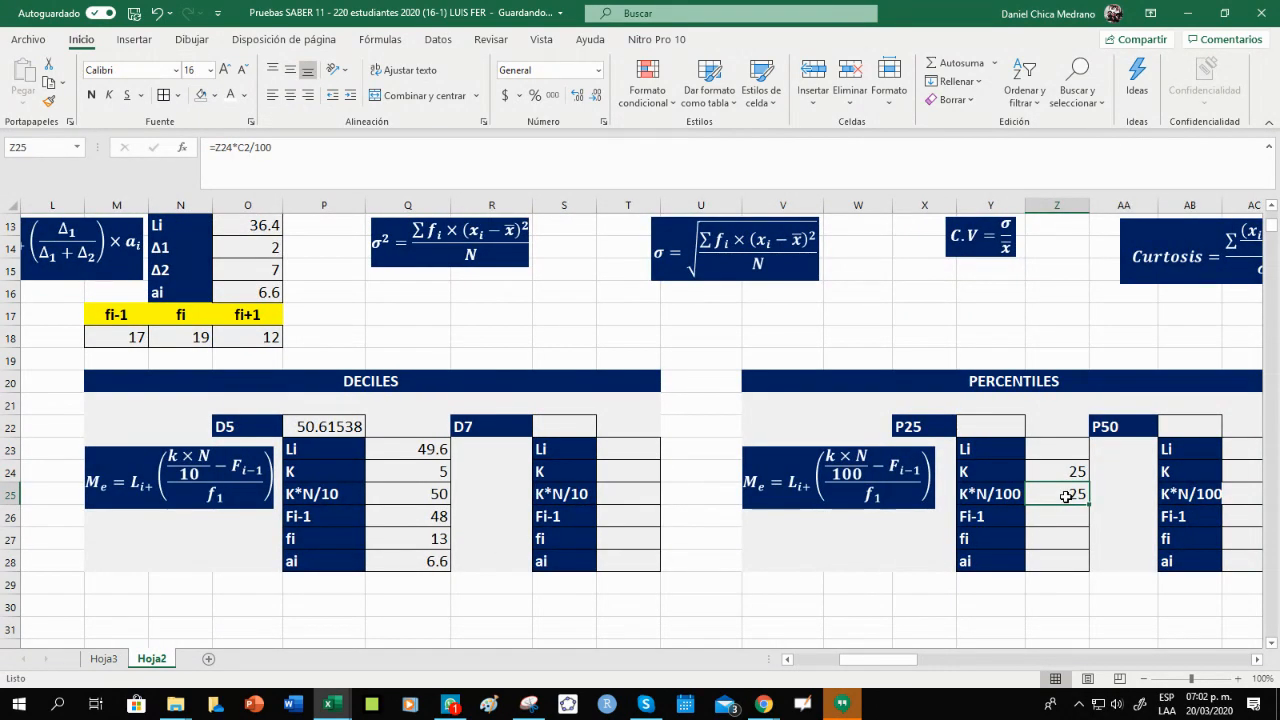
pyautogui.moveTo(897, 662); pyautogui.dragTo(848, 661)
pyautogui.scroll(4, 833, 430)
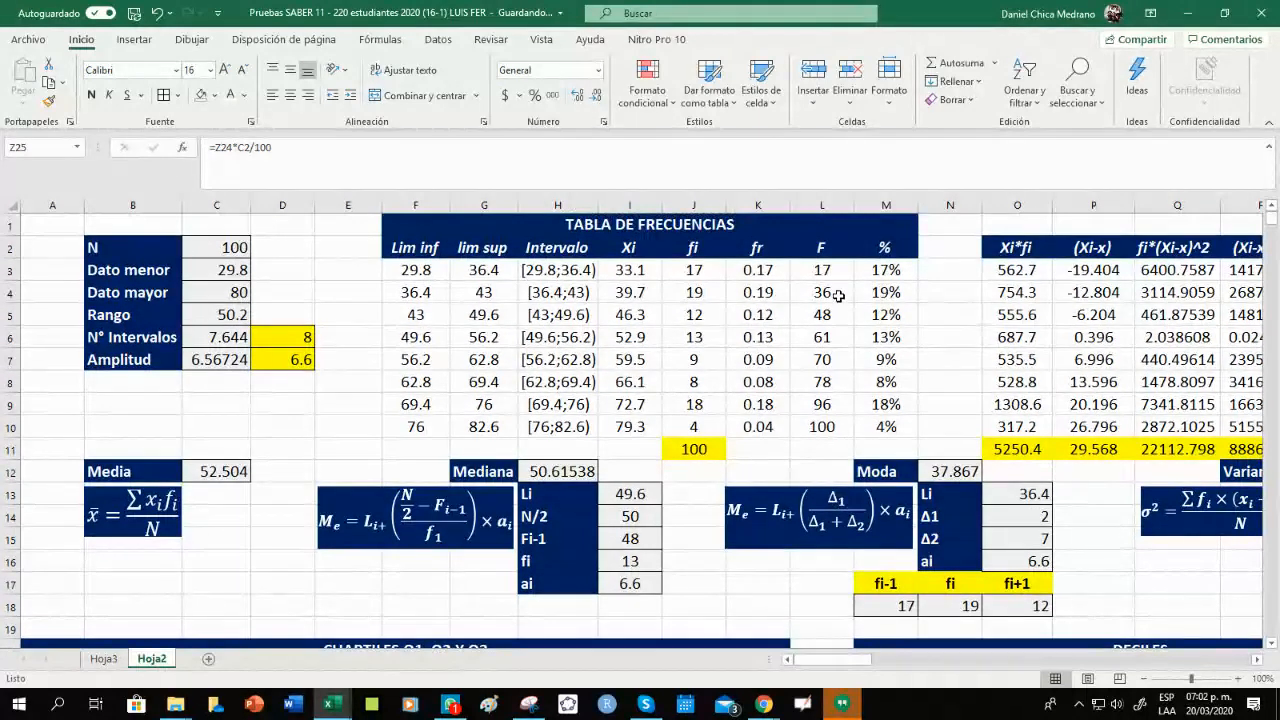
pyautogui.click(835, 292)
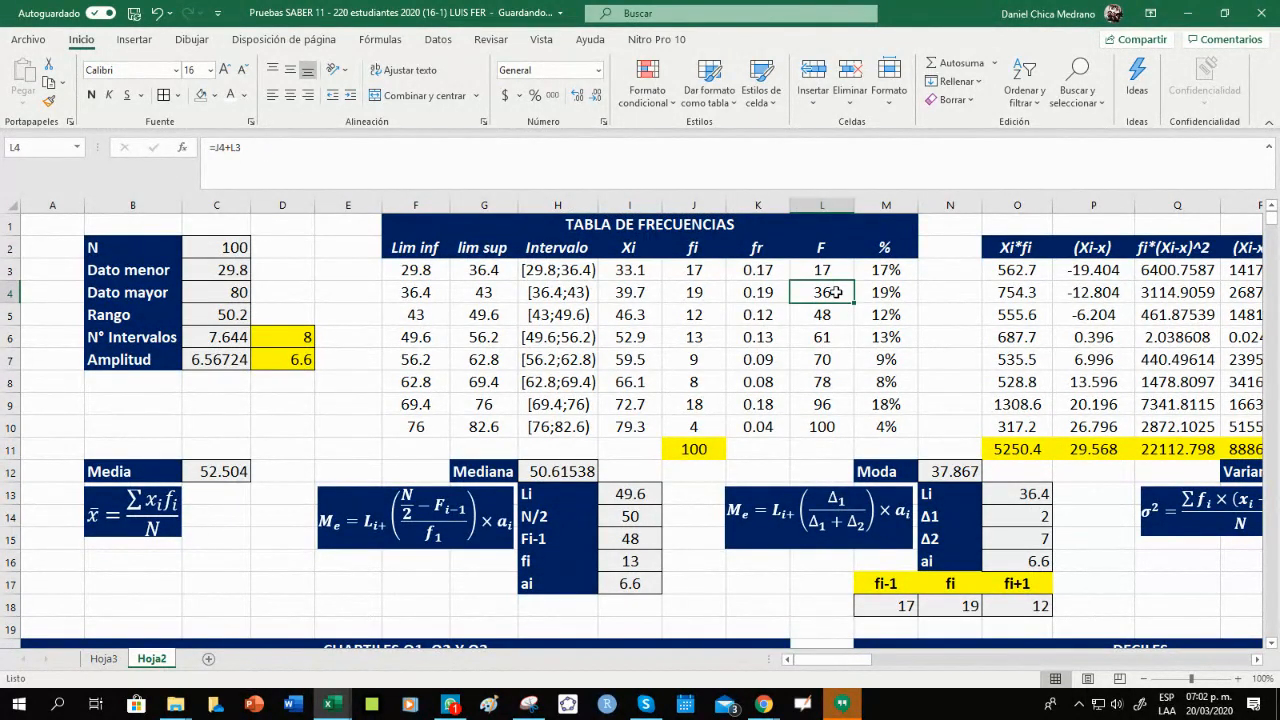
pyautogui.moveTo(822, 292); pyautogui.dragTo(413, 289)
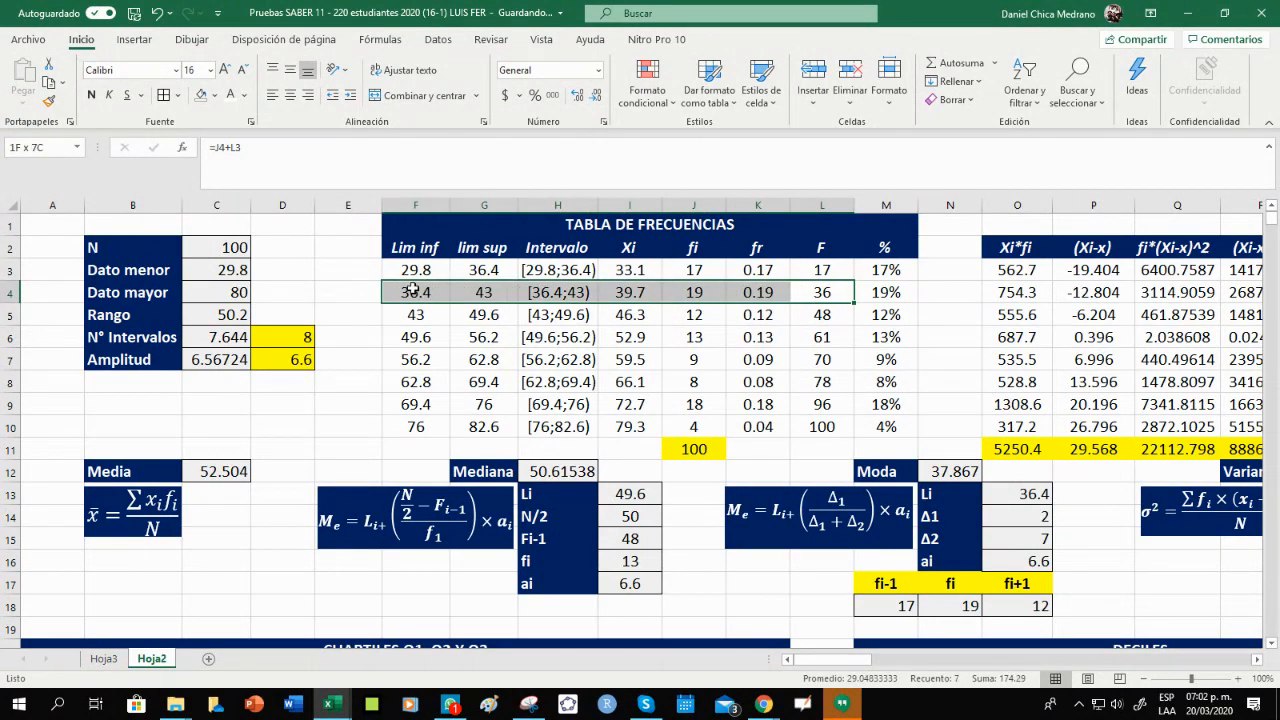
pyautogui.click(212, 95)
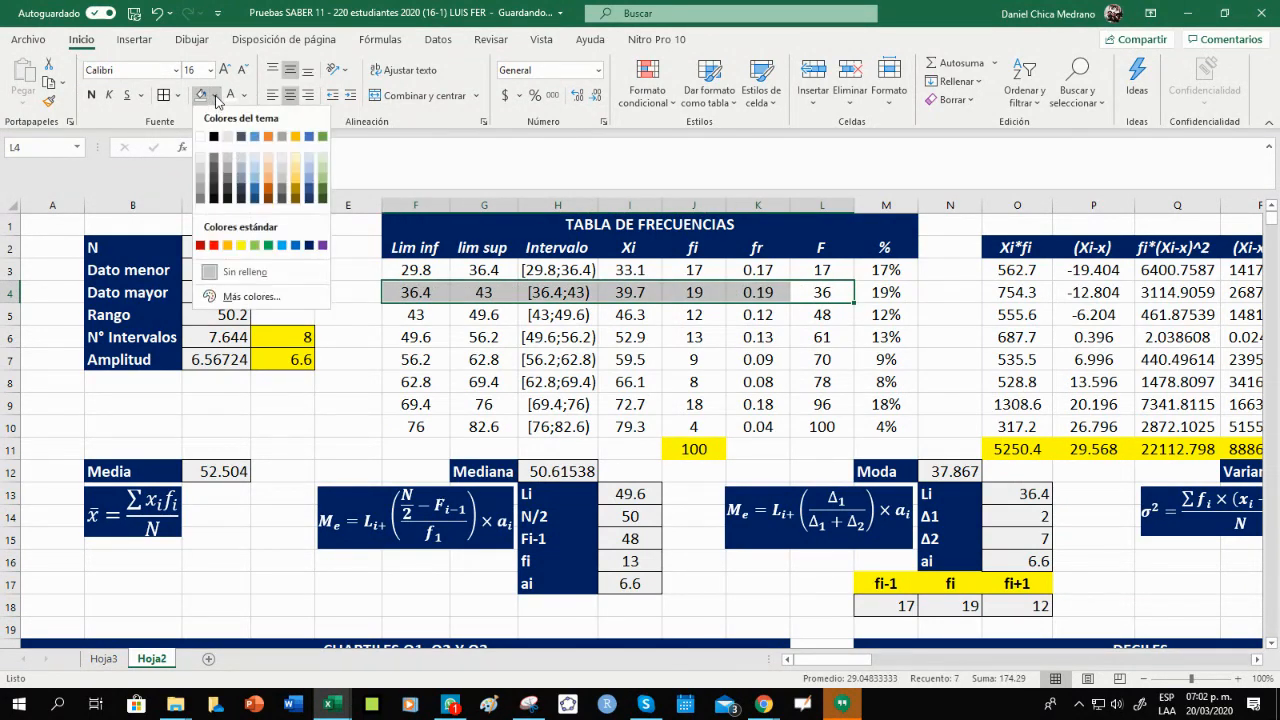
pyautogui.click(241, 246)
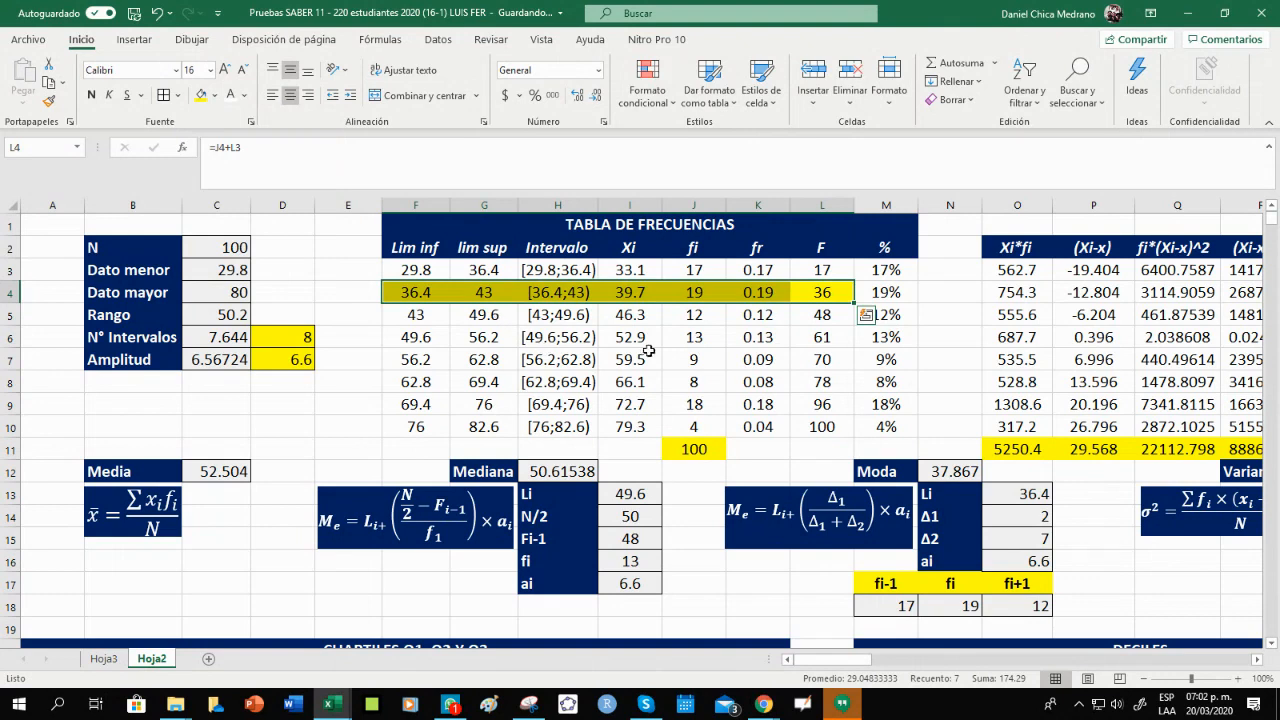
pyautogui.click(768, 400)
pyautogui.moveTo(426, 292); pyautogui.dragTo(820, 298)
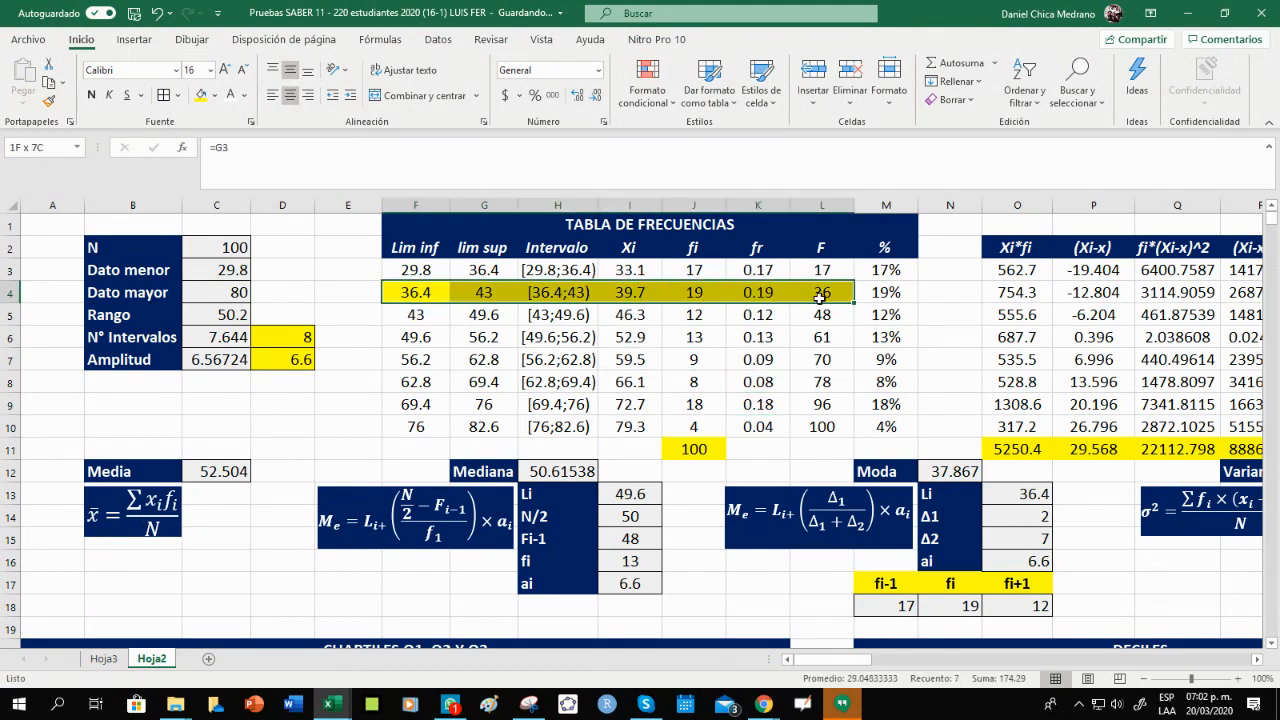
pyautogui.click(638, 376)
pyautogui.click(416, 291)
pyautogui.moveTo(416, 291); pyautogui.dragTo(820, 294)
# Fill in P25's Fi-1 in Z26 with a reference to the preceding cumulative frequency, =L3.
pyautogui.scroll(-1, 838, 454)
pyautogui.scroll(-2, 838, 454)
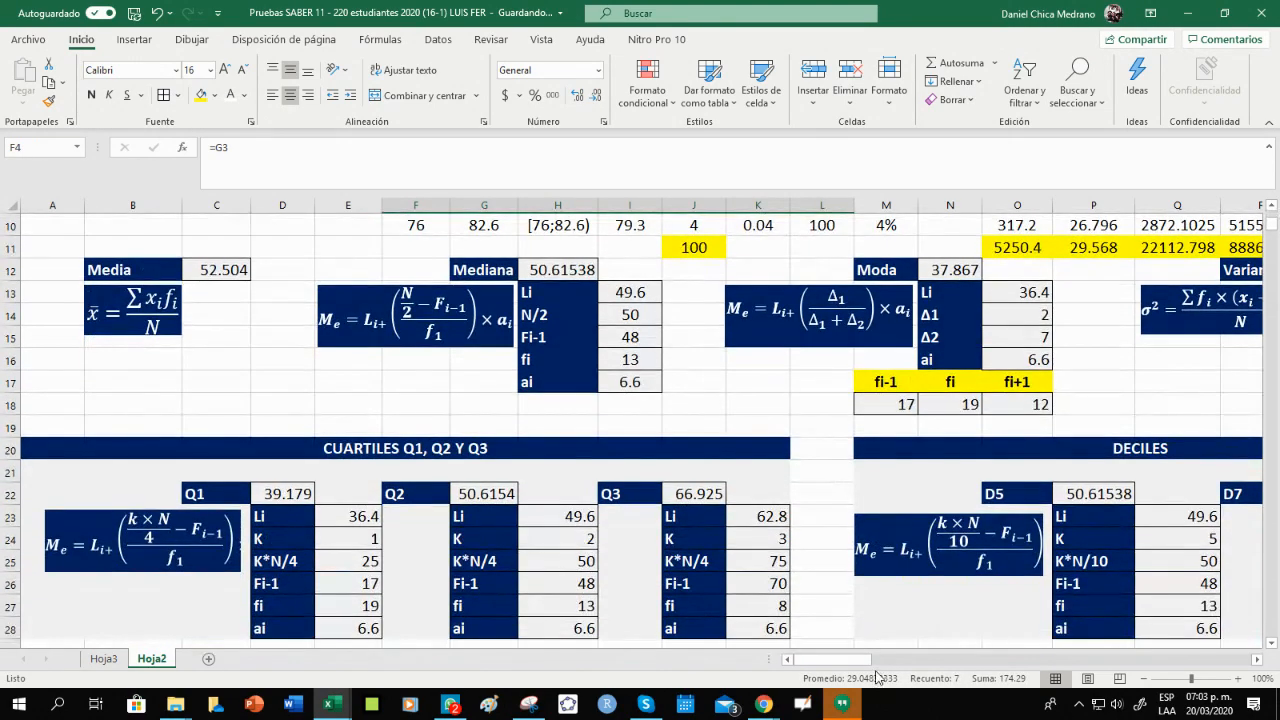
pyautogui.moveTo(876, 662); pyautogui.dragTo(846, 664)
pyautogui.click(938, 586)
pyautogui.write('=')
pyautogui.scroll(3, 785, 406)
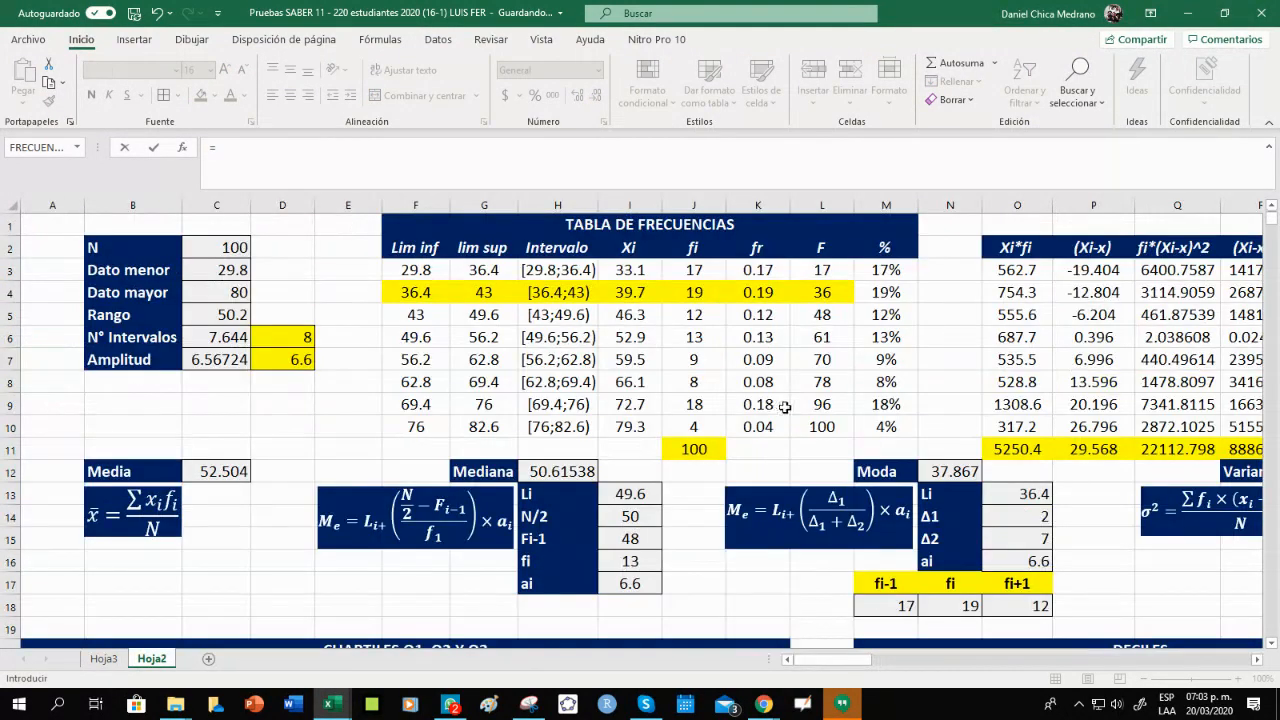
pyautogui.click(835, 270)
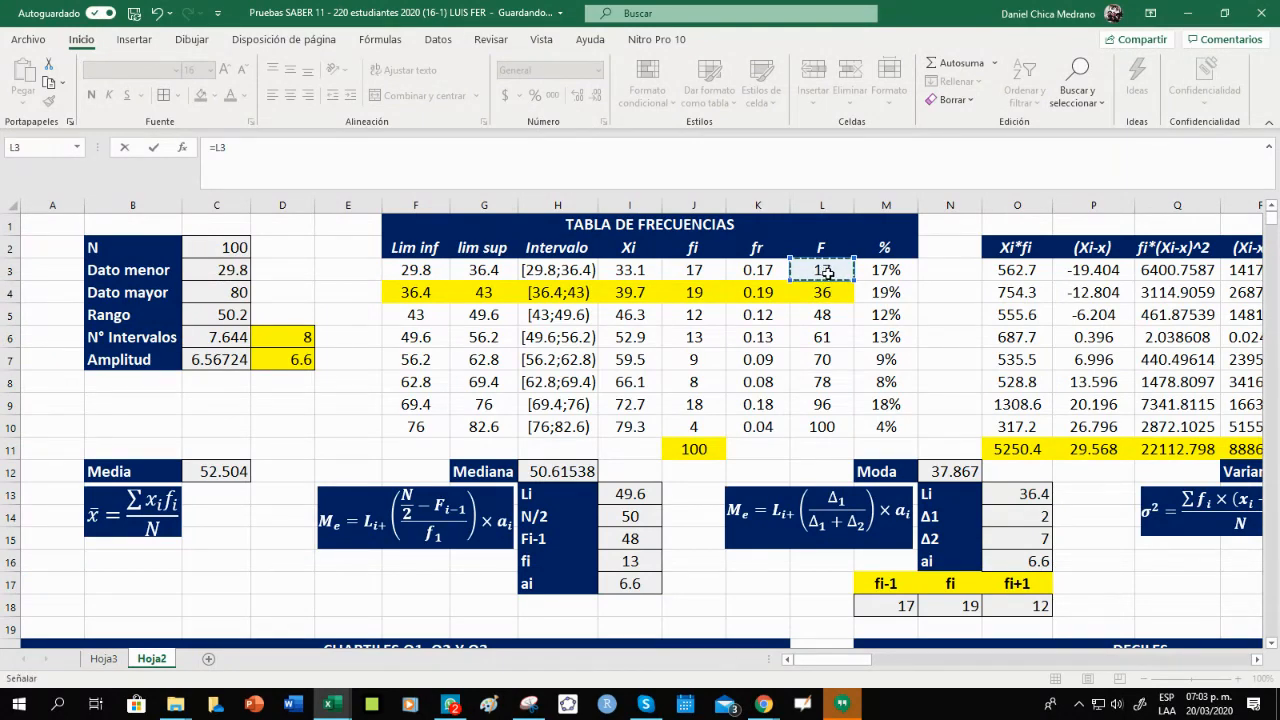
pyautogui.press('Escape')
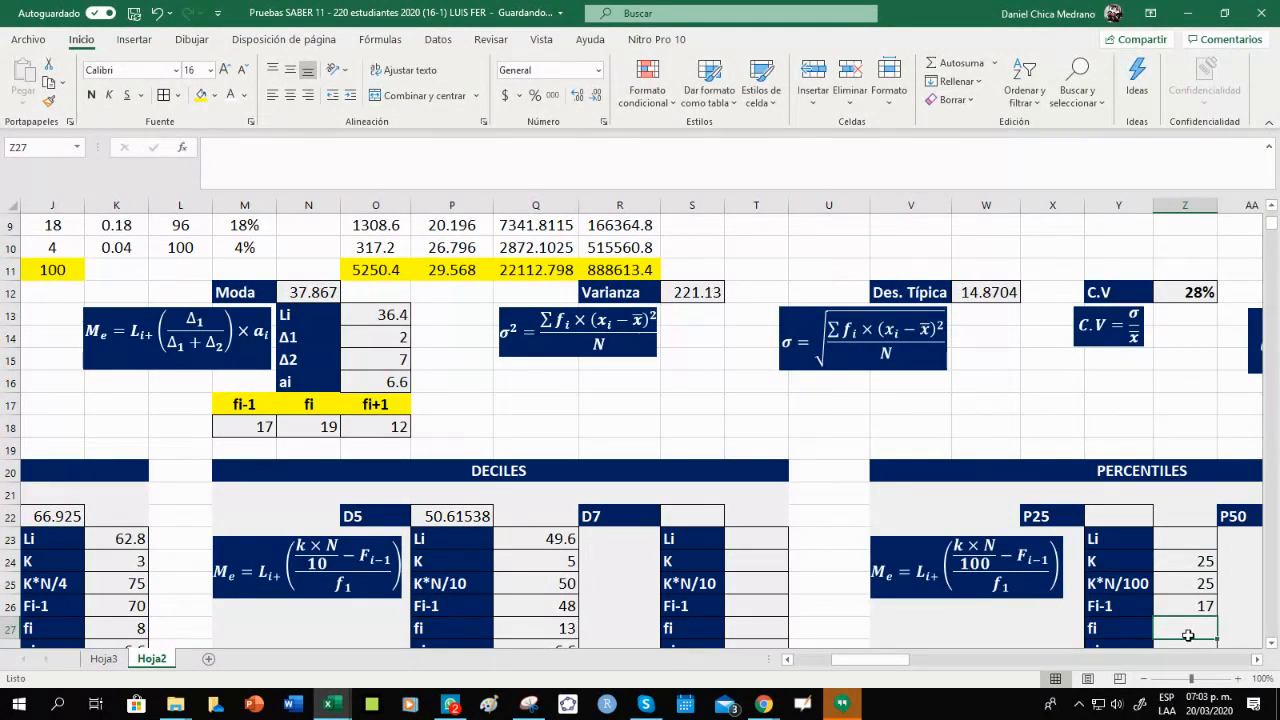
# Fill in P25's fi in Z27 with a reference to the highlighted class's frequency, =J4.
pyautogui.scroll(-2, 1168, 619)
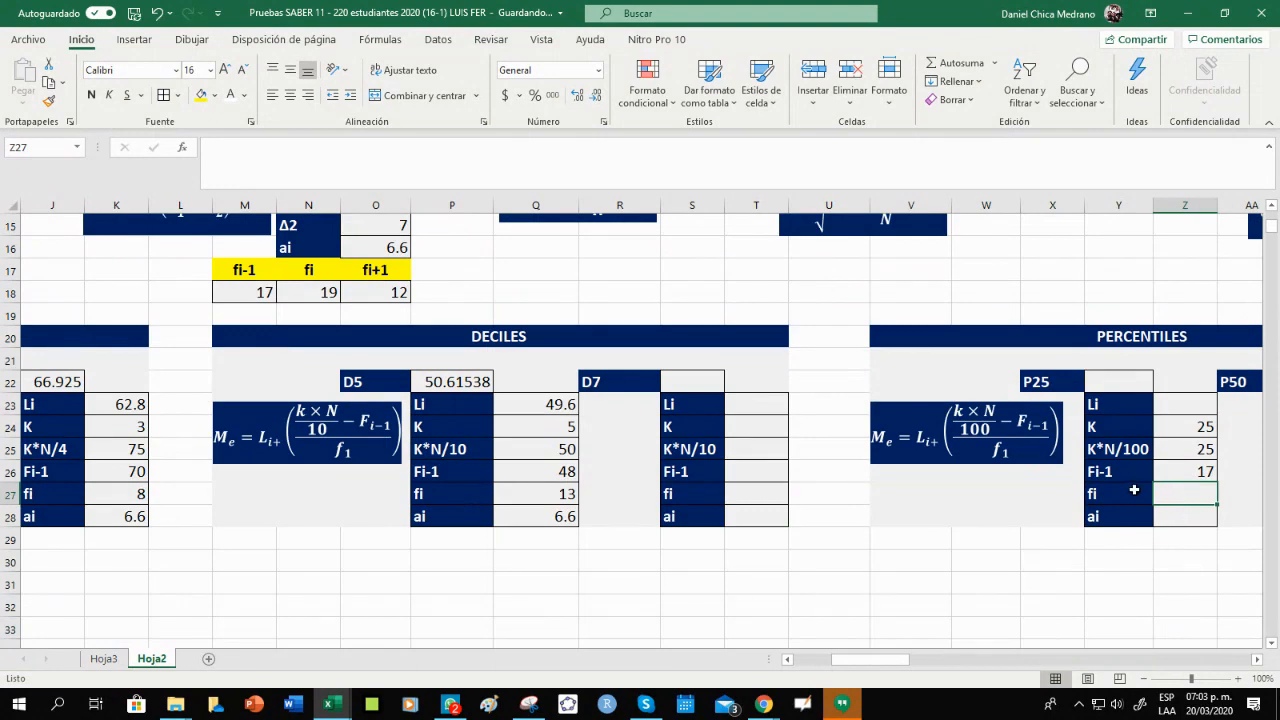
pyautogui.write('=')
pyautogui.moveTo(895, 659); pyautogui.dragTo(830, 660)
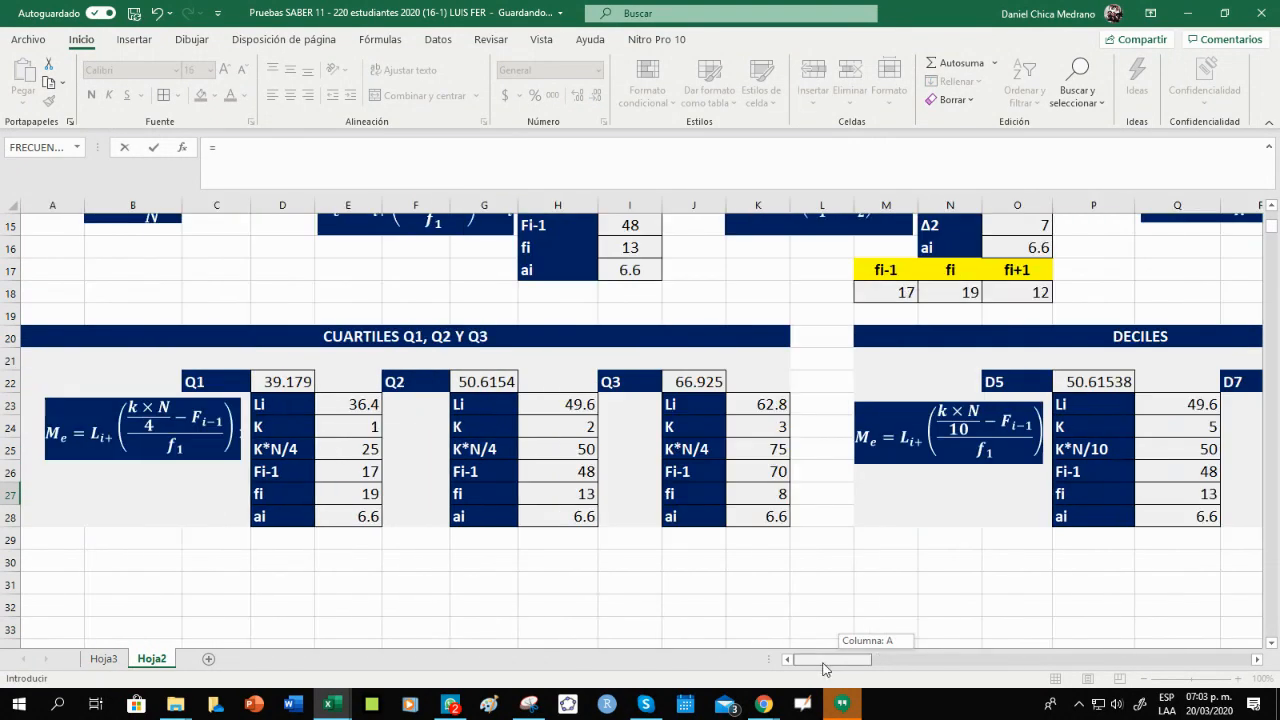
pyautogui.scroll(5, 754, 460)
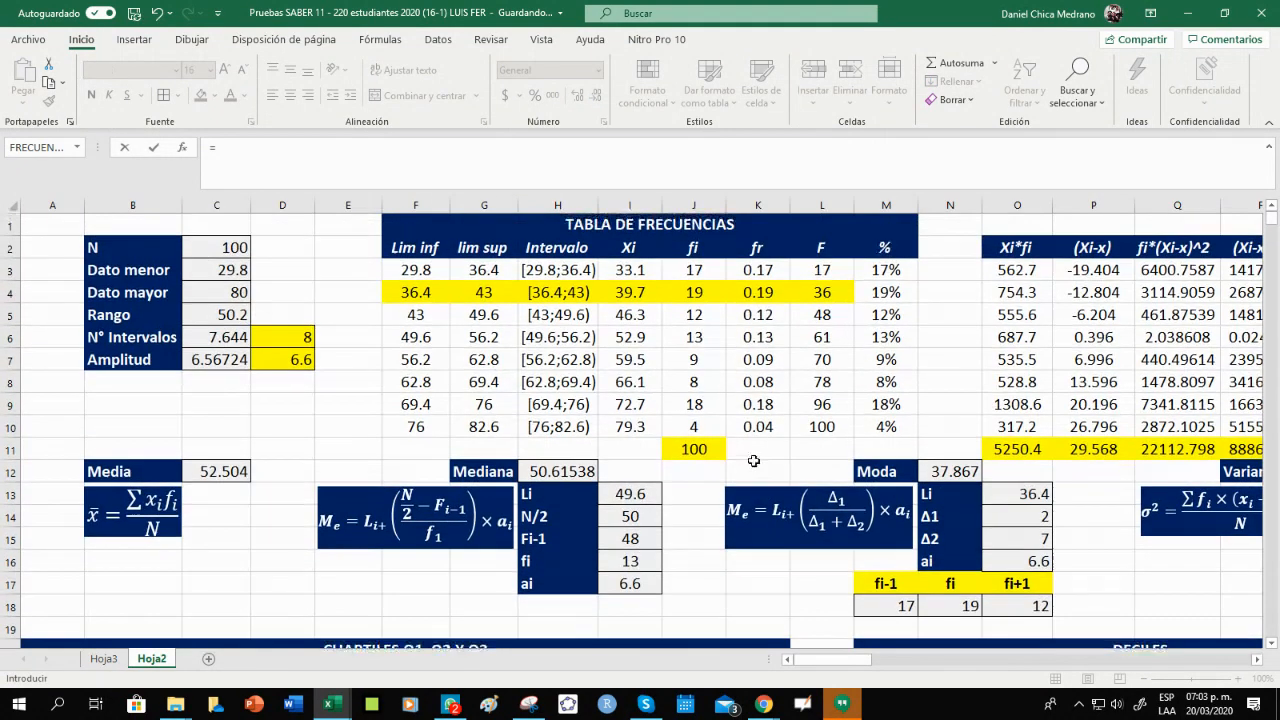
pyautogui.click(709, 297)
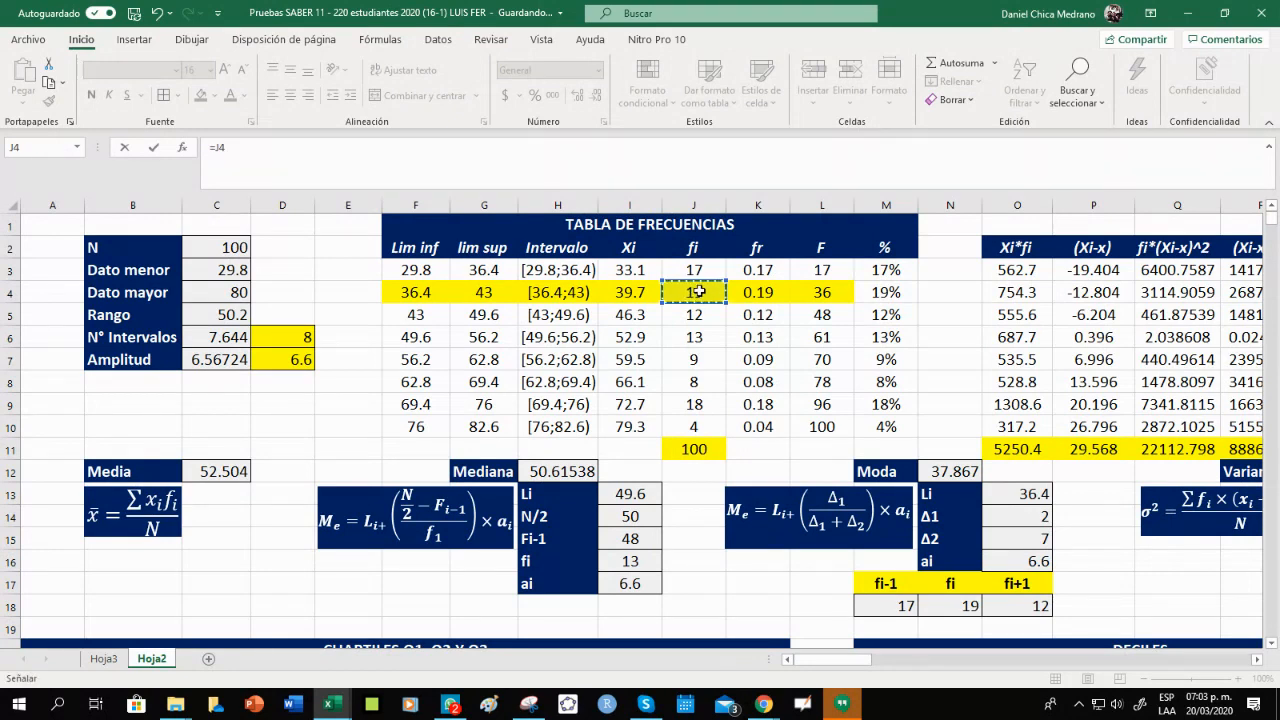
pyautogui.press('Return')
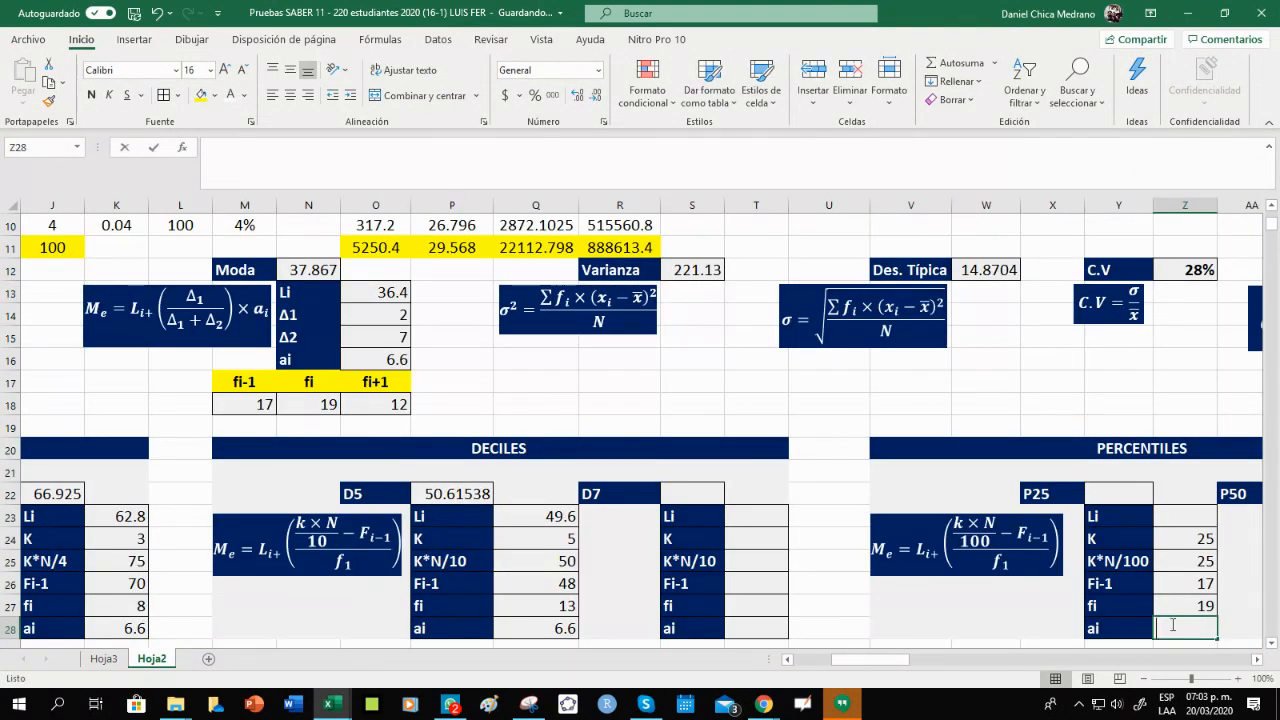
# Fill in P25's ai in Z28 with a reference to the rounded class amplitude, =D7.
pyautogui.write('=')
pyautogui.moveTo(870, 659); pyautogui.dragTo(830, 659)
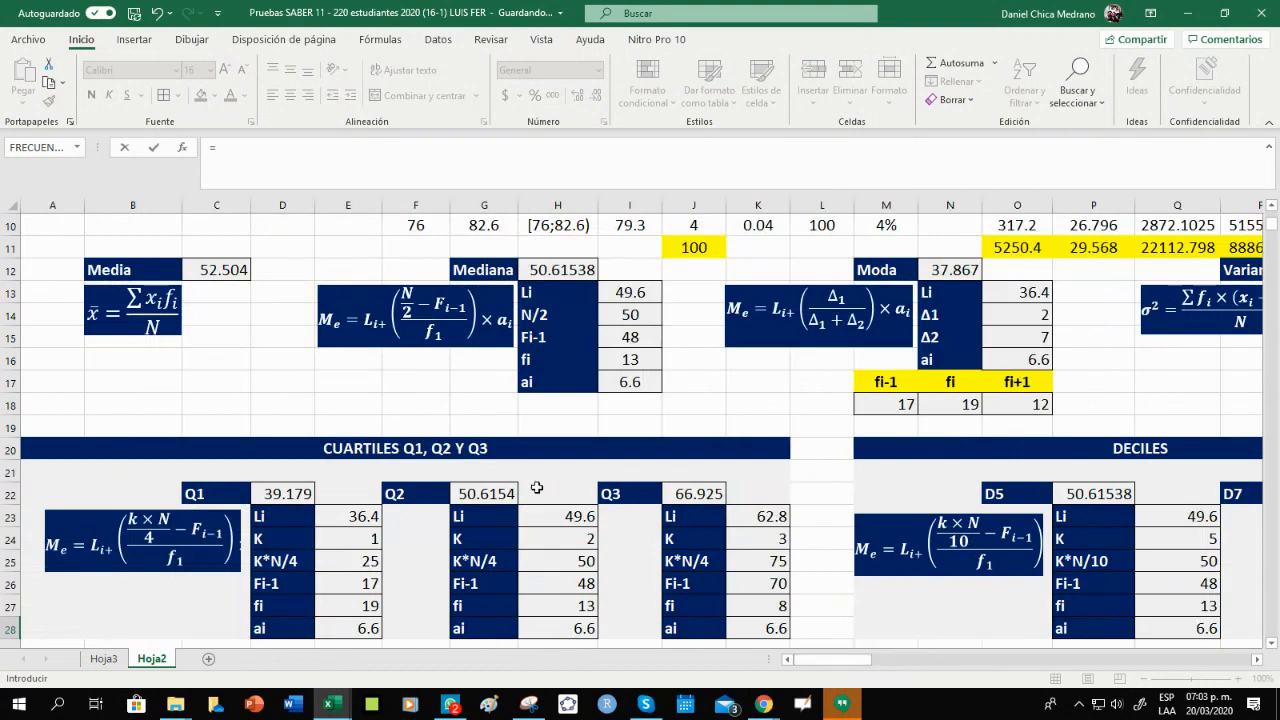
pyautogui.scroll(3, 152, 352)
pyautogui.click(277, 357)
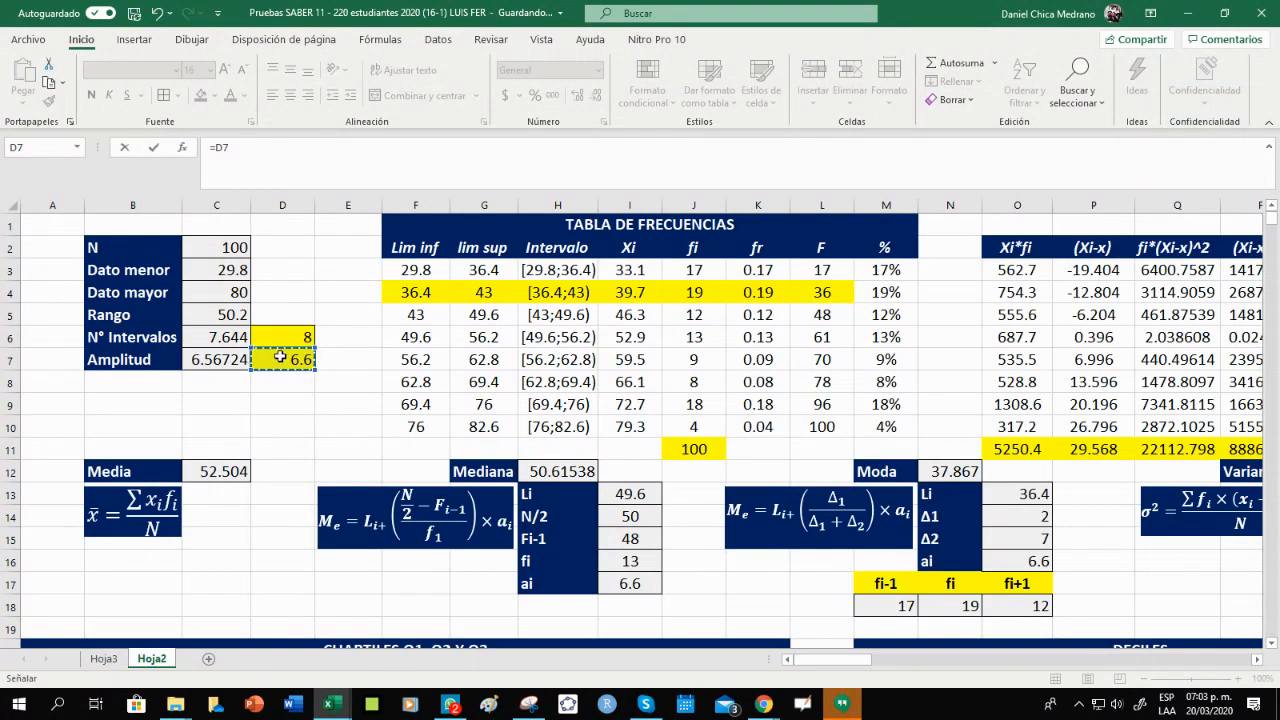
pyautogui.press('Return')
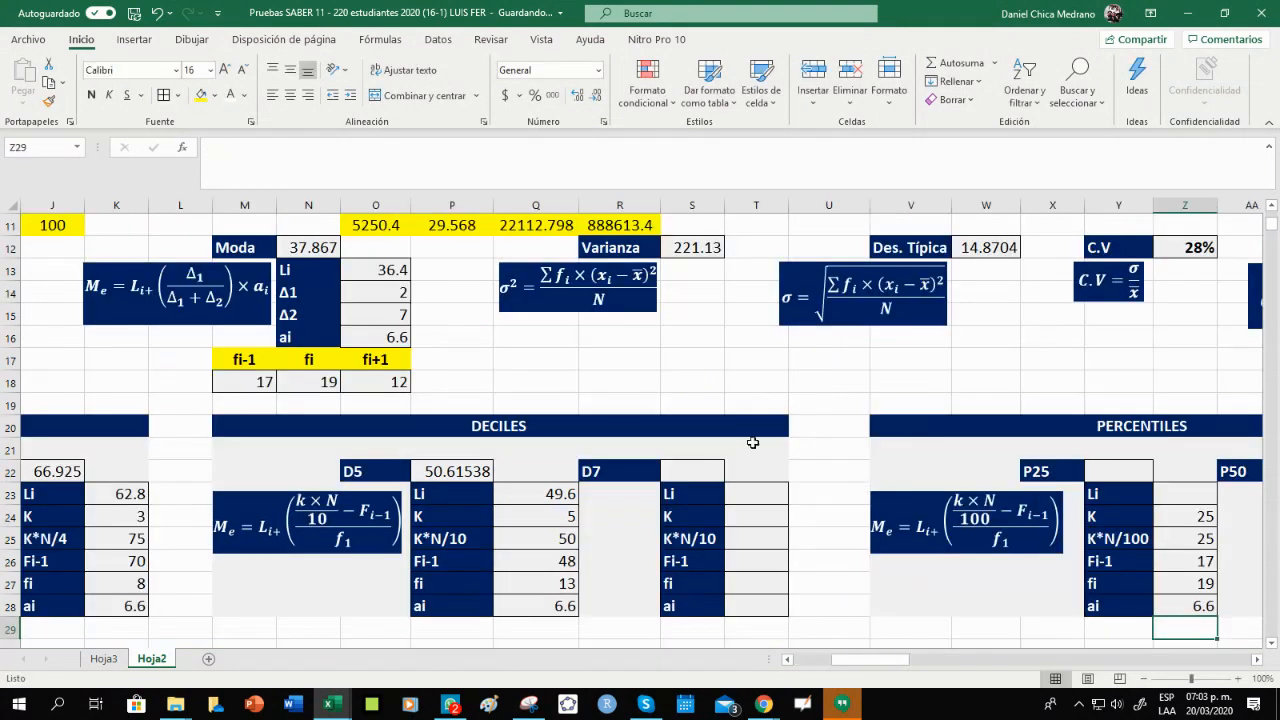
# Fill in P25's Li in Z23 with a reference to the highlighted class's lower limit, =F4.
pyautogui.moveTo(879, 660); pyautogui.dragTo(900, 665)
pyautogui.click(863, 497)
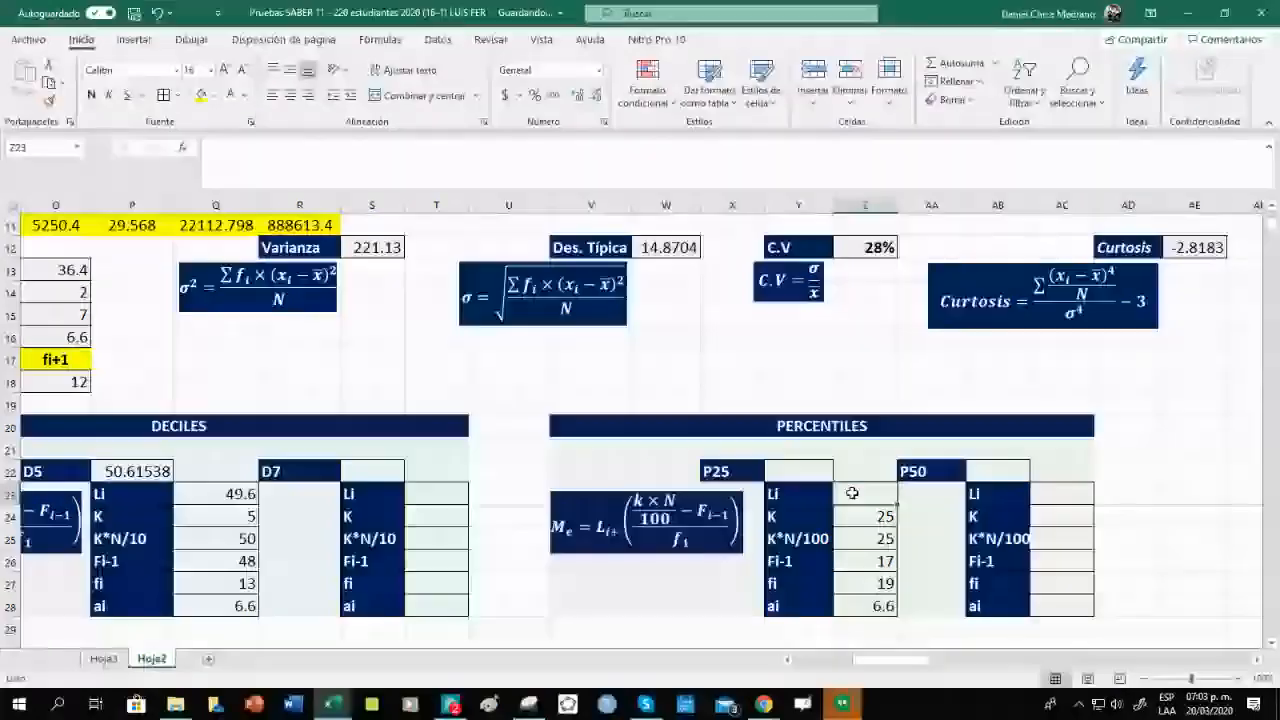
pyautogui.write('=')
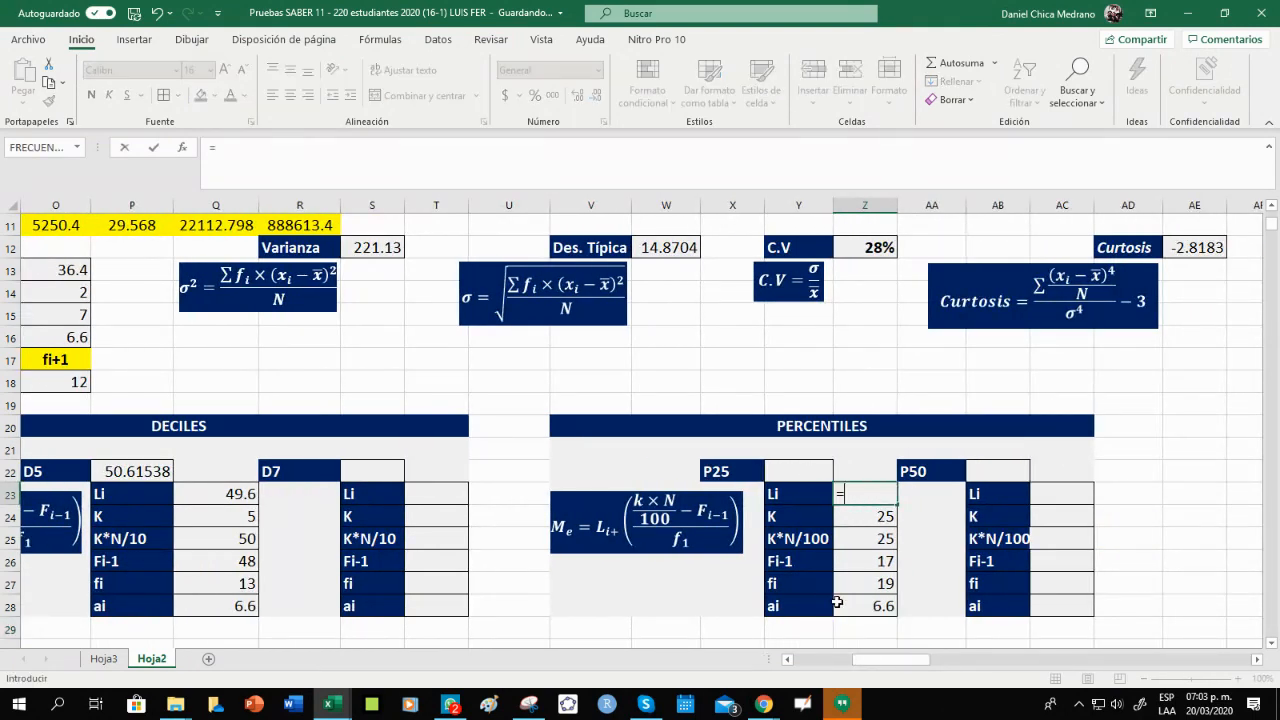
pyautogui.moveTo(890, 660); pyautogui.dragTo(831, 660)
pyautogui.scroll(3, 300, 420)
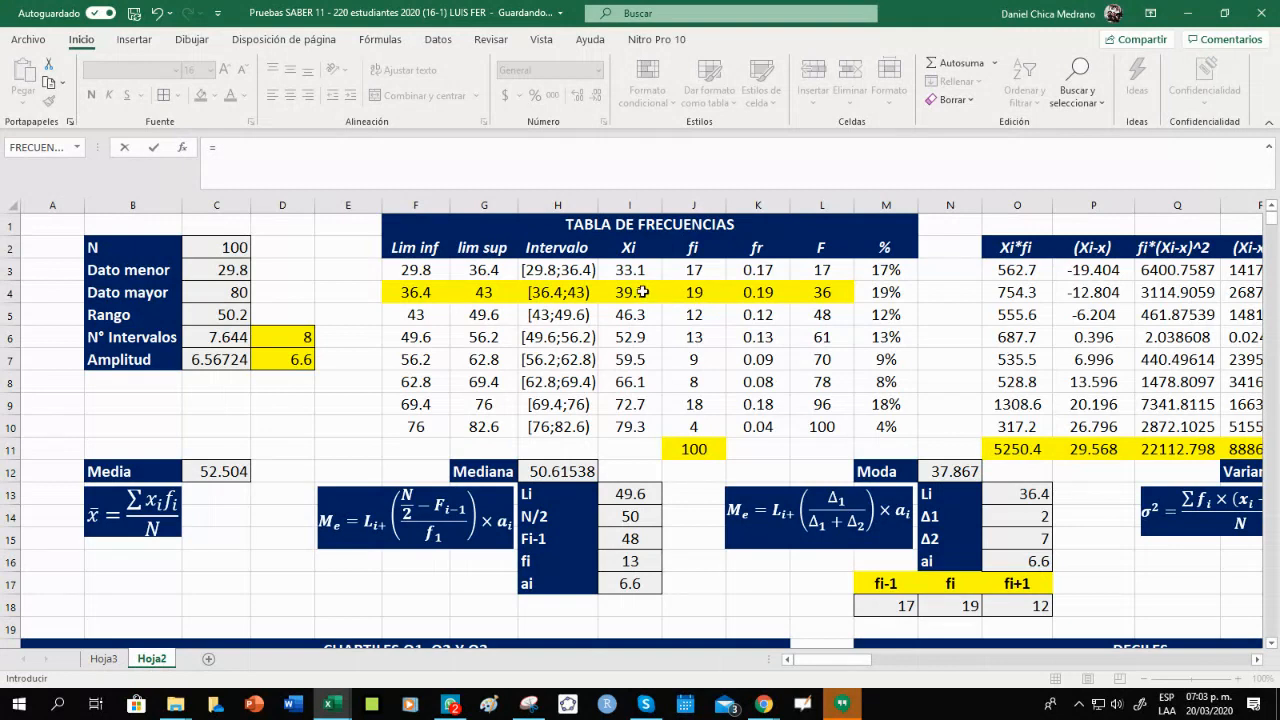
pyautogui.click(420, 288)
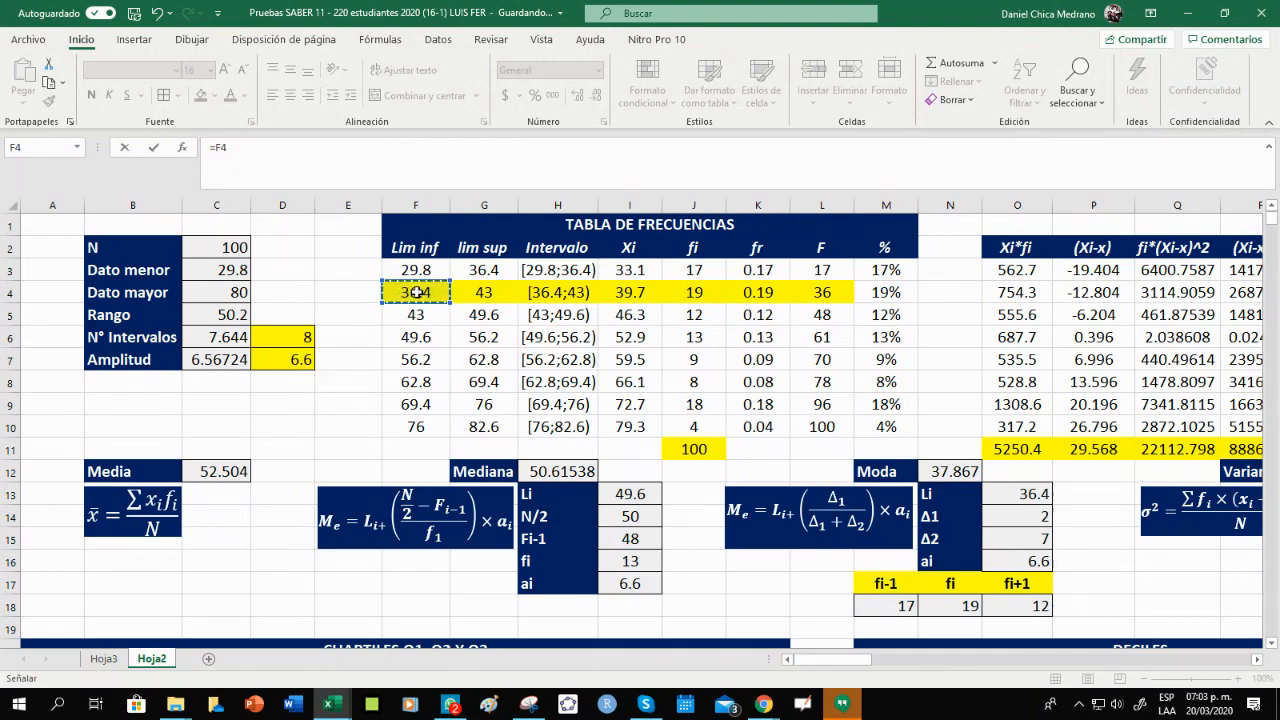
pyautogui.press('Return')
# Calculate P25 in Y22 by copying the D5 formula from P22 into it.
pyautogui.scroll(-2, 1102, 450)
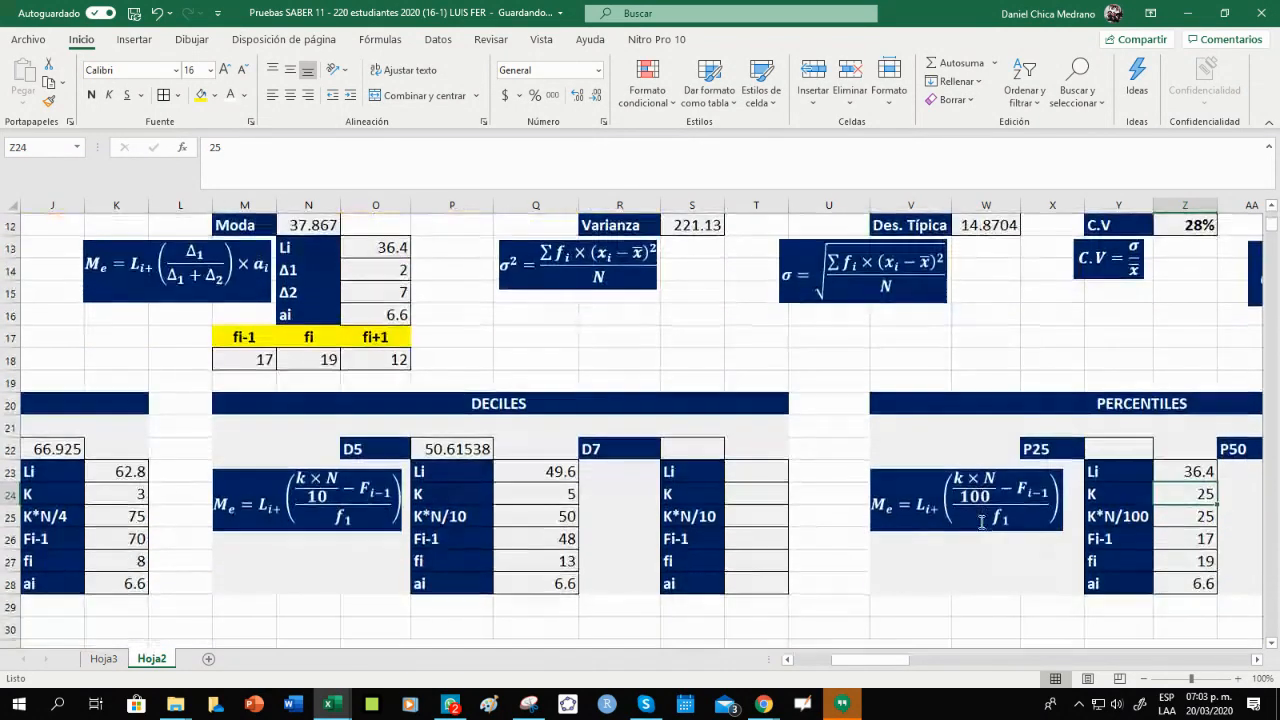
pyautogui.click(450, 449)
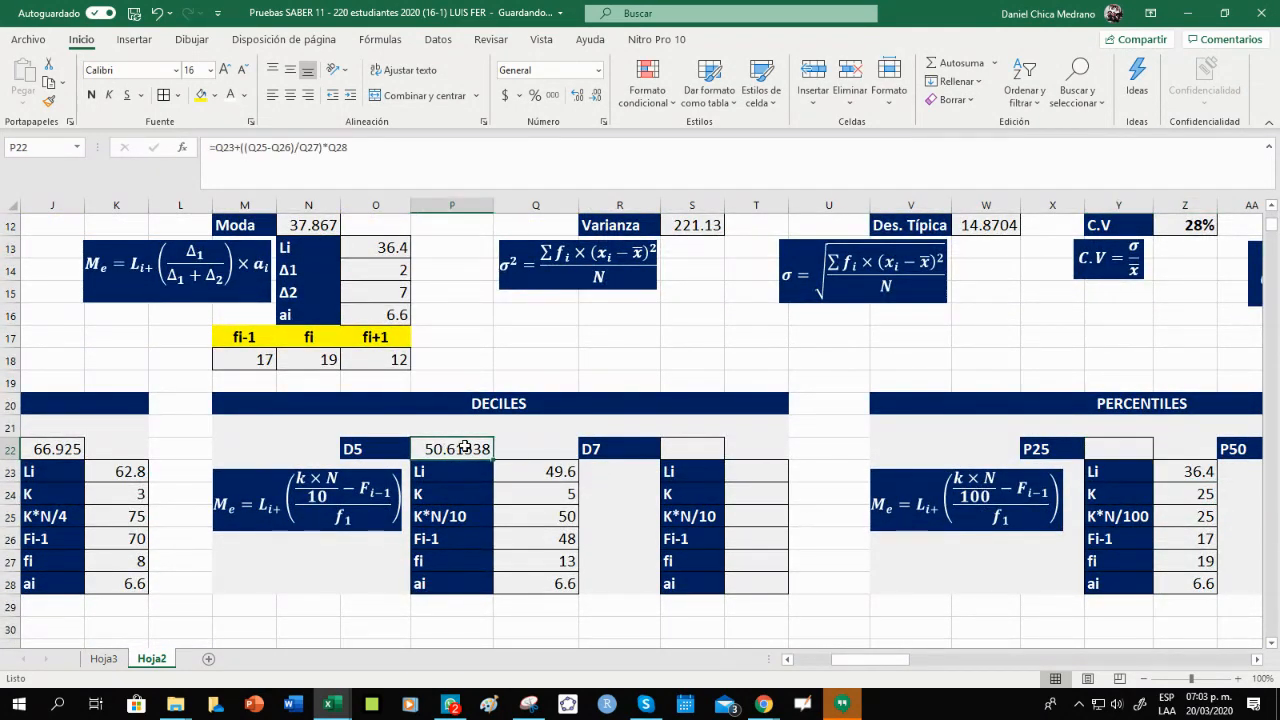
pyautogui.hotkey('ctrl', 'c')
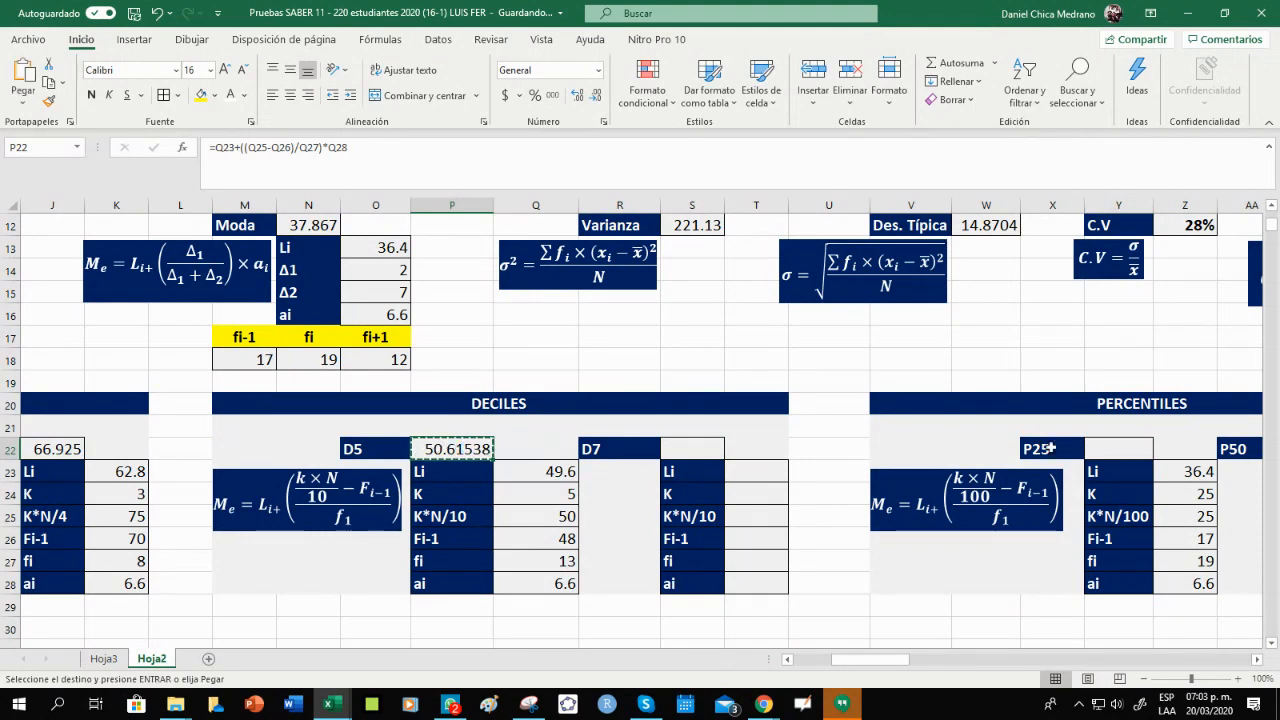
pyautogui.click(1118, 449)
pyautogui.hotkey('ctrl', 'v')
pyautogui.press('Escape')
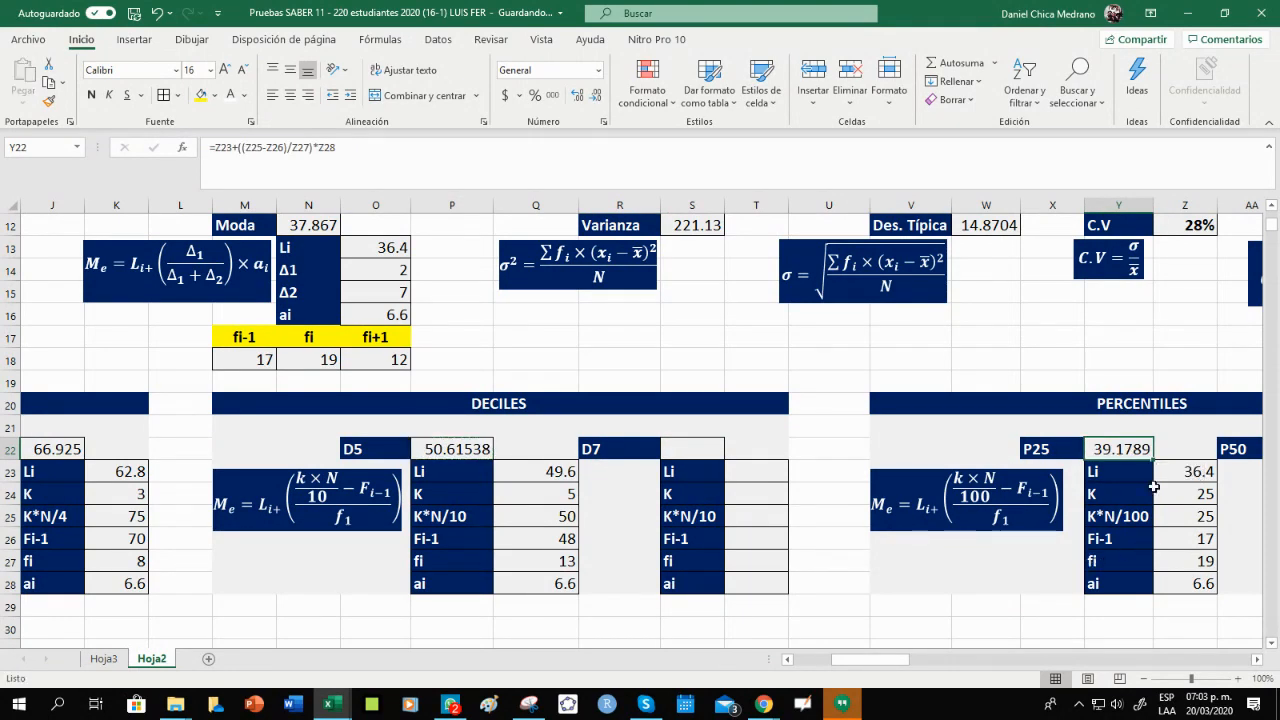
# Check P25's formula in Y22 and compare its result with Q1 in D22.
pyautogui.doubleClick(1131, 450)
pyautogui.press('Escape')
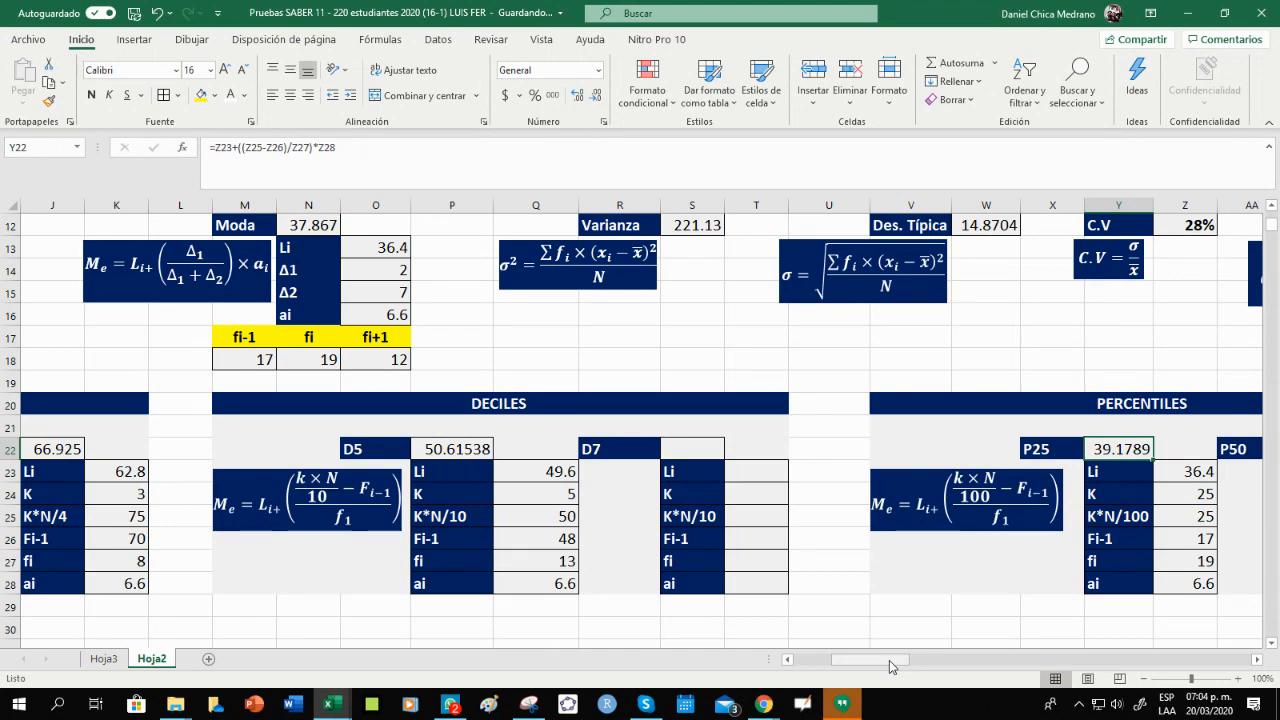
pyautogui.moveTo(892, 667); pyautogui.dragTo(848, 668)
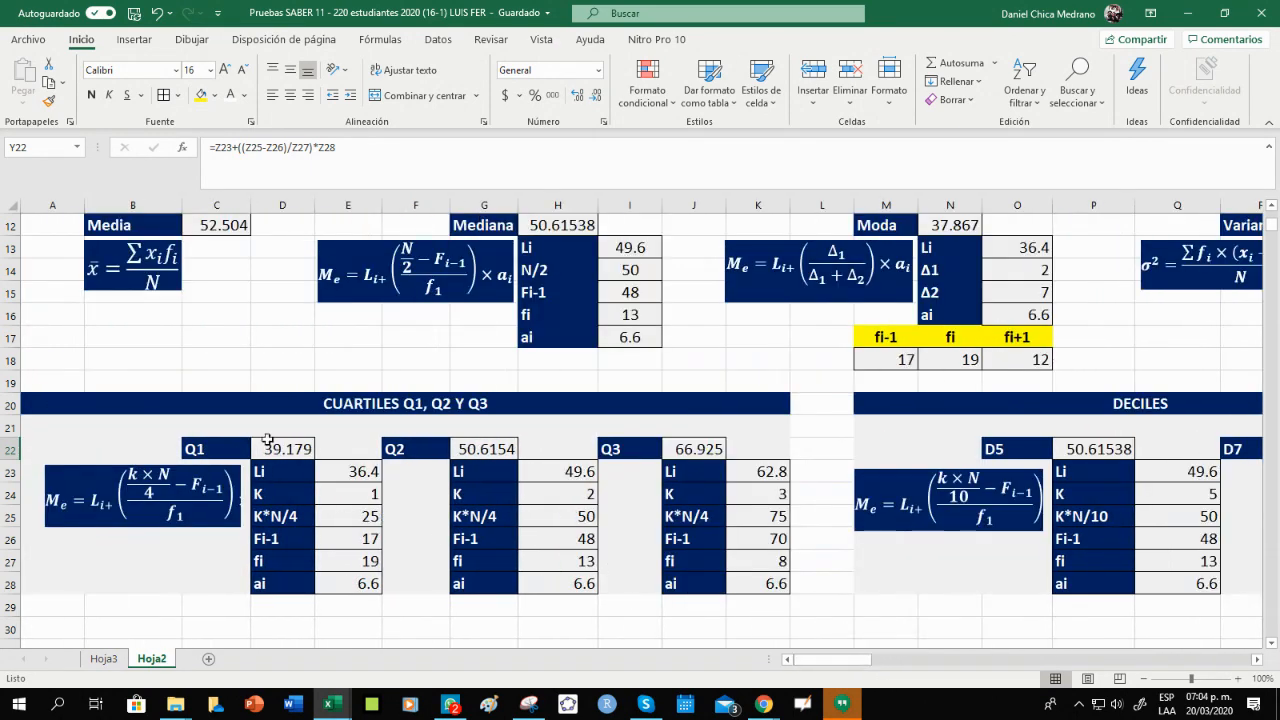
pyautogui.click(270, 448)
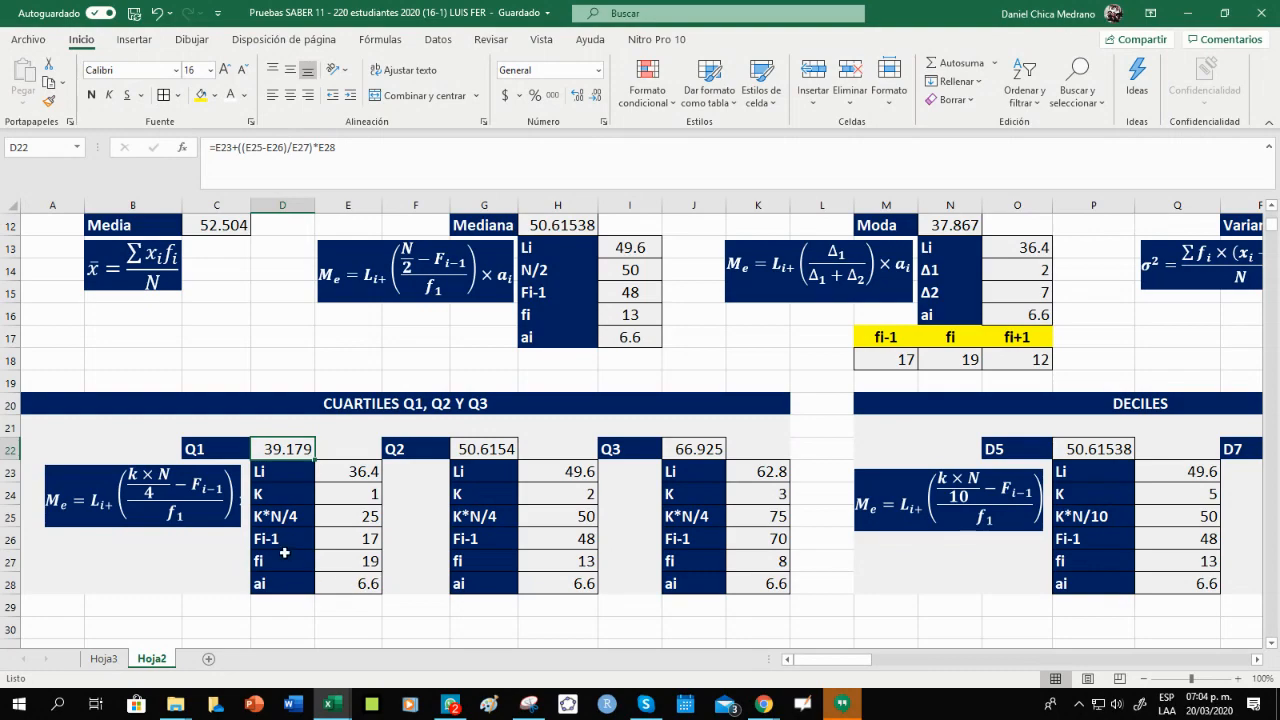
# Examine the unfilled D7 and P50 blocks against the completed D5 block and its formula in P22.
pyautogui.moveTo(814, 660); pyautogui.dragTo(846, 662)
pyautogui.moveTo(712, 449); pyautogui.dragTo(808, 574)
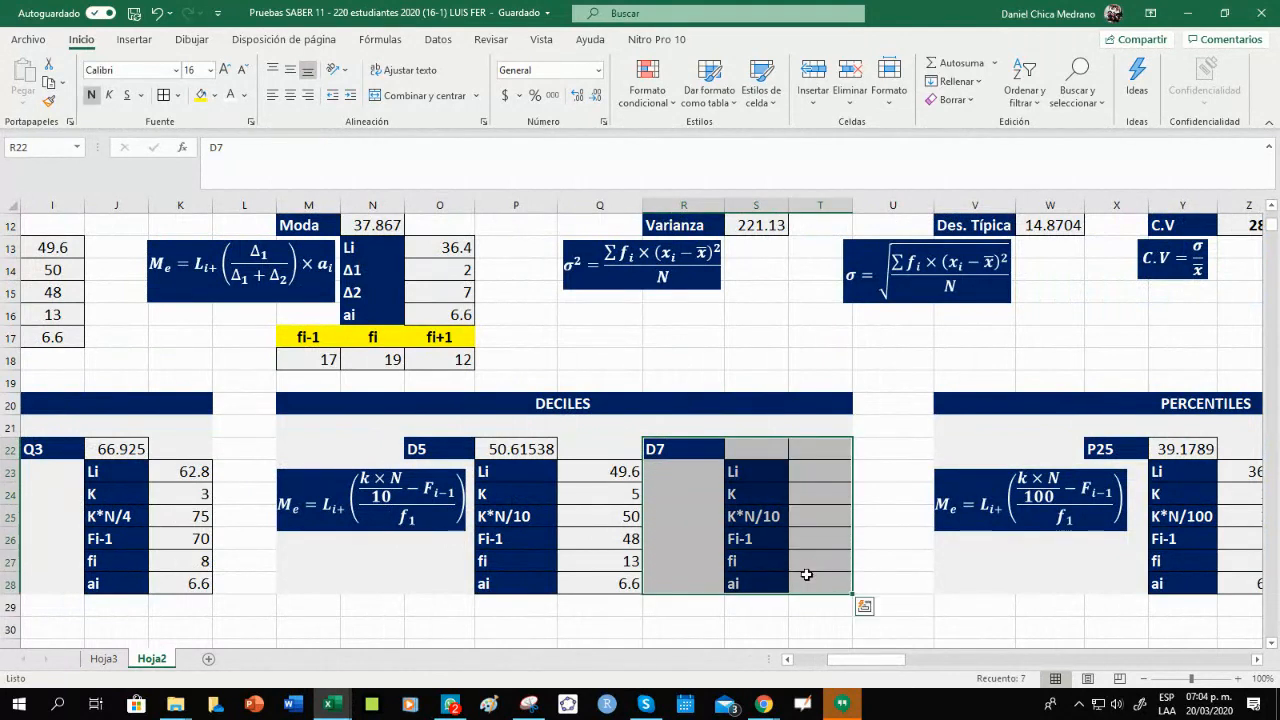
pyautogui.moveTo(521, 452); pyautogui.dragTo(601, 583)
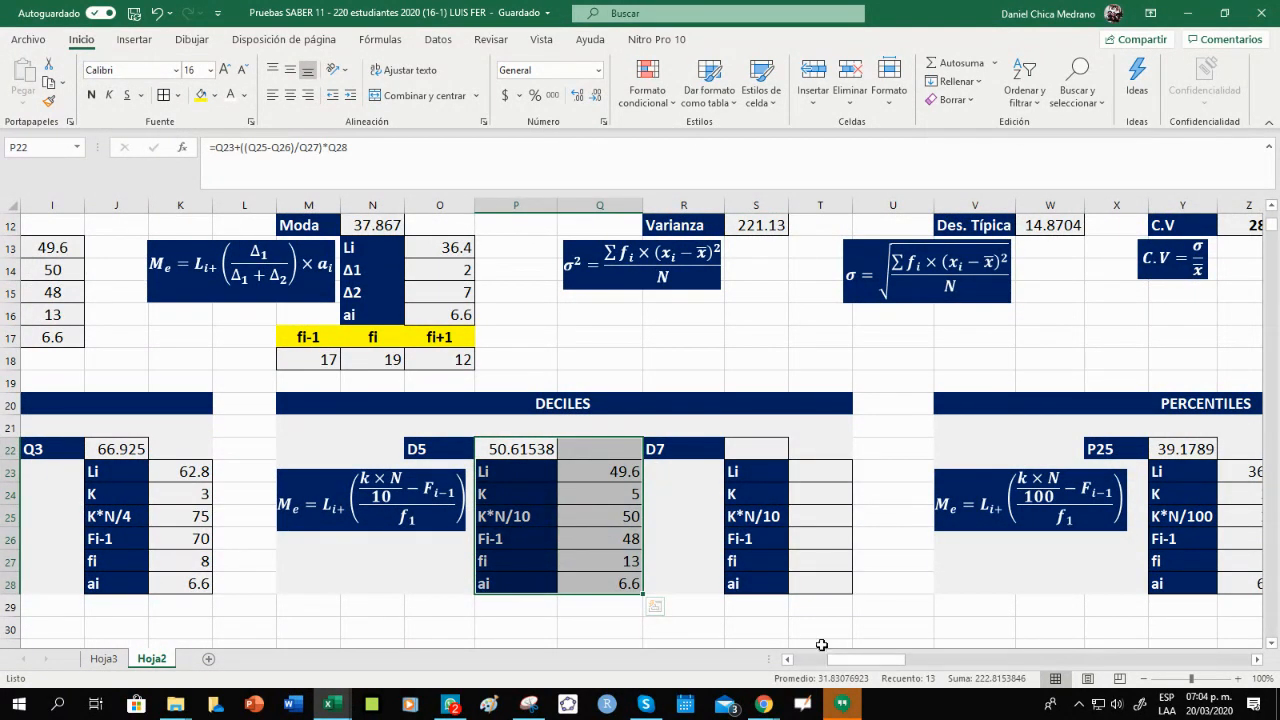
pyautogui.click(619, 471)
pyautogui.moveTo(808, 472); pyautogui.dragTo(814, 585)
pyautogui.click(490, 444)
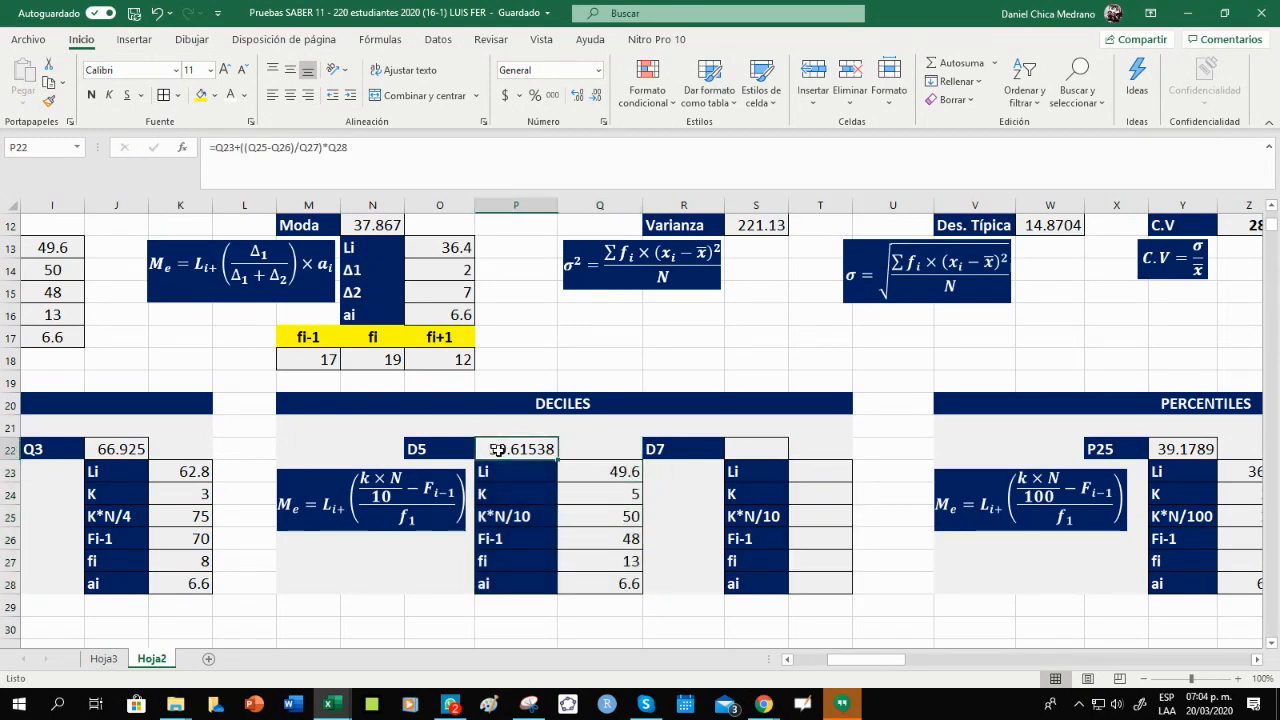
pyautogui.click(744, 456)
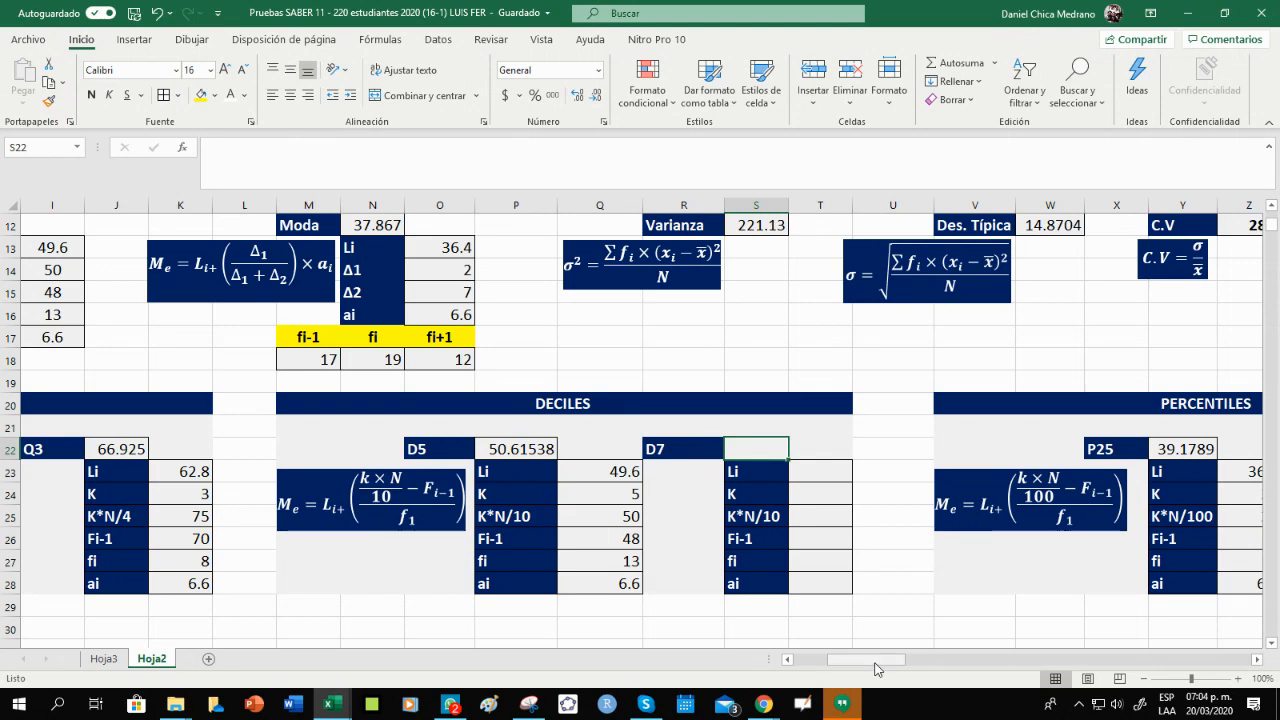
pyautogui.moveTo(877, 667); pyautogui.dragTo(916, 672)
pyautogui.moveTo(700, 449); pyautogui.dragTo(837, 583)
pyautogui.moveTo(893, 666); pyautogui.dragTo(817, 673)
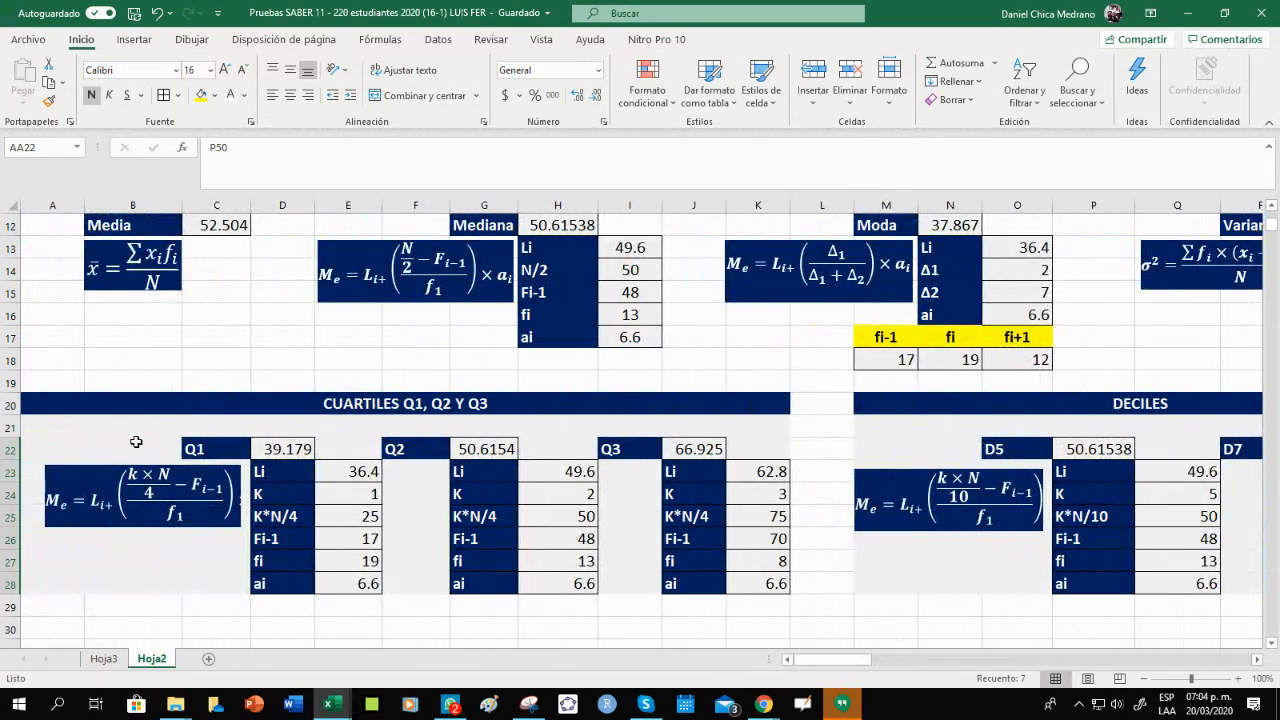
# Review Q1's K and K*N/4 rows and the frequency table they draw on, F1:M10.
pyautogui.doubleClick(297, 516)
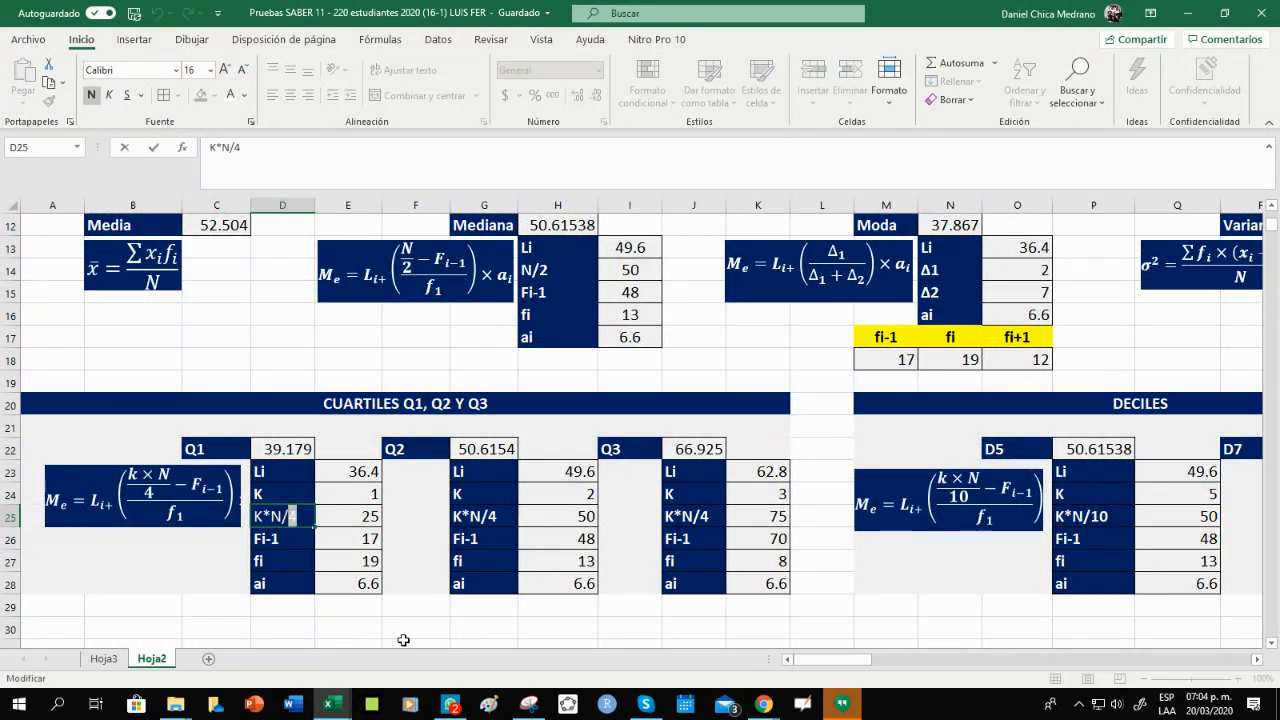
pyautogui.press('Escape')
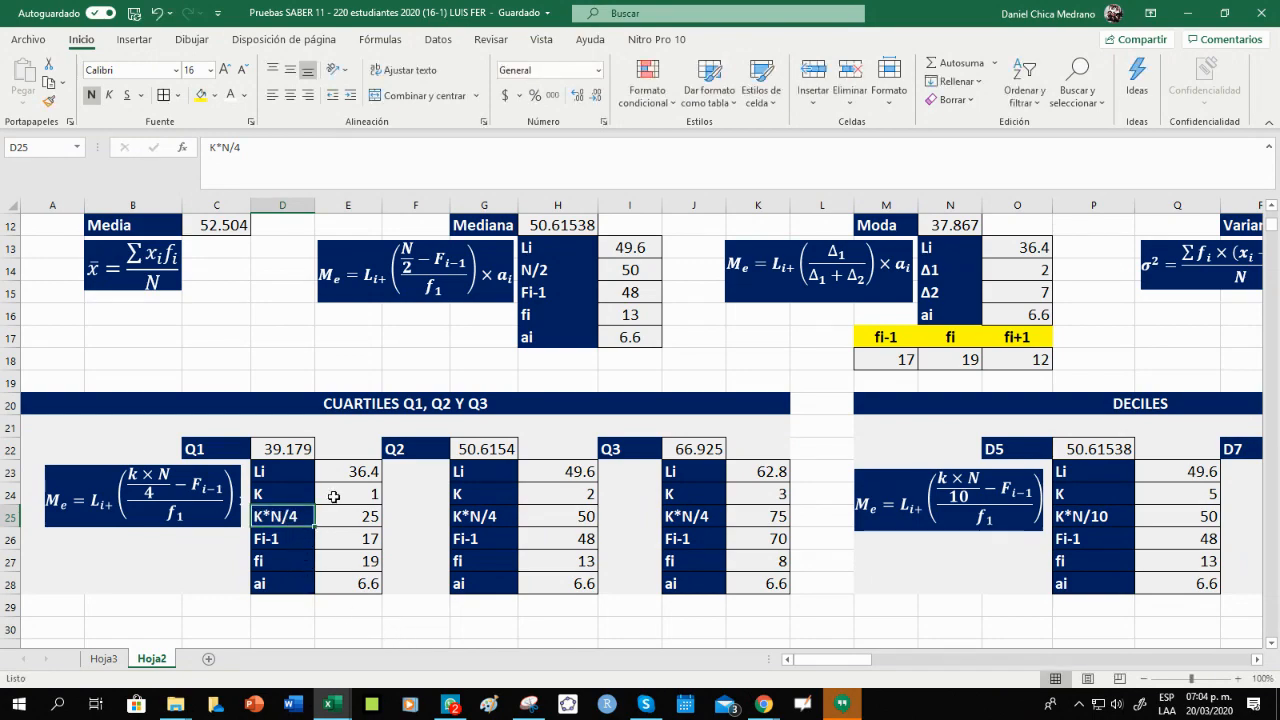
pyautogui.click(334, 497)
pyautogui.click(293, 517)
pyautogui.scroll(3, 748, 457)
pyautogui.scroll(-3, 748, 457)
pyautogui.scroll(4, 748, 457)
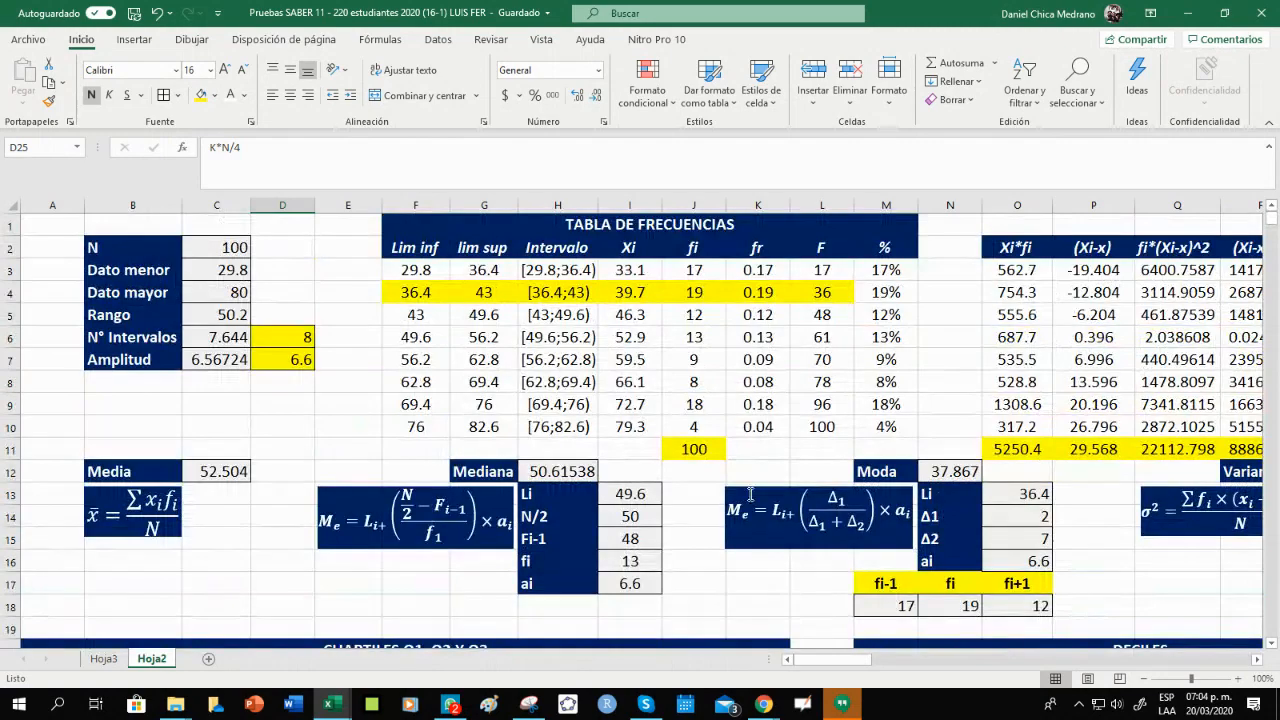
pyautogui.moveTo(834, 660)
pyautogui.mouseDown()
pyautogui.moveTo(893, 676)
pyautogui.moveTo(833, 668)
pyautogui.mouseUp()
pyautogui.moveTo(423, 228); pyautogui.dragTo(498, 420)
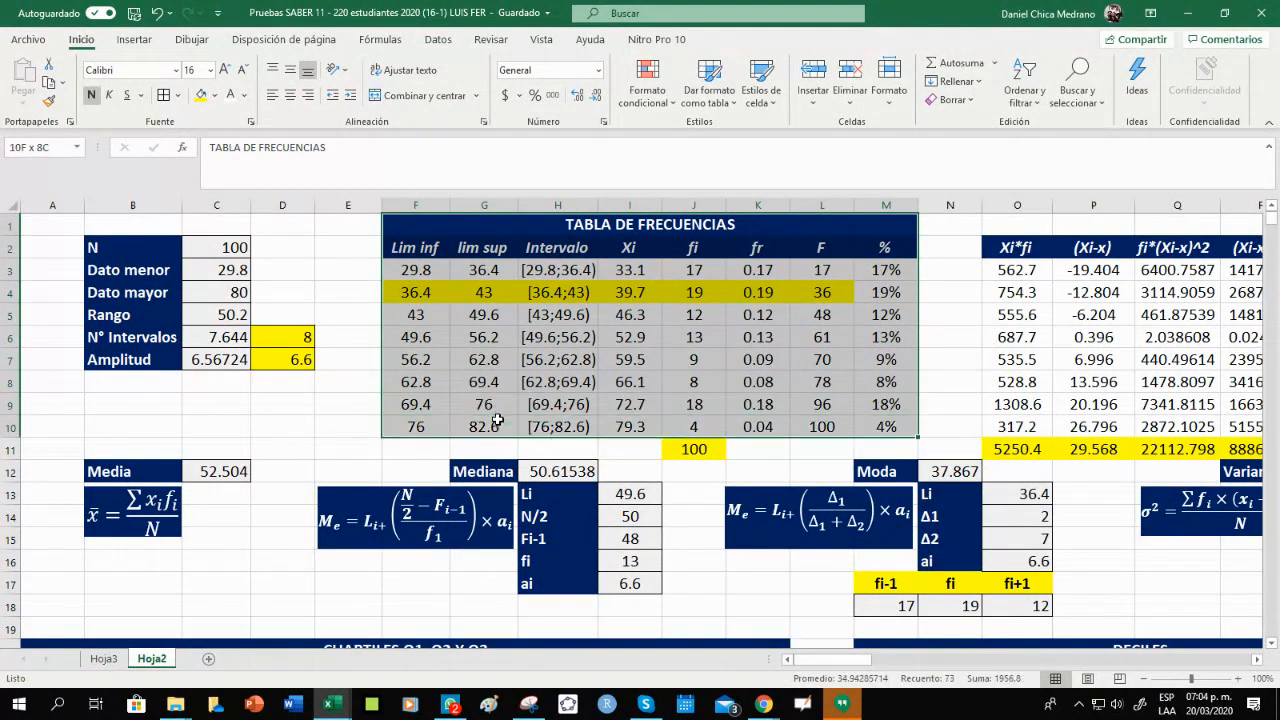